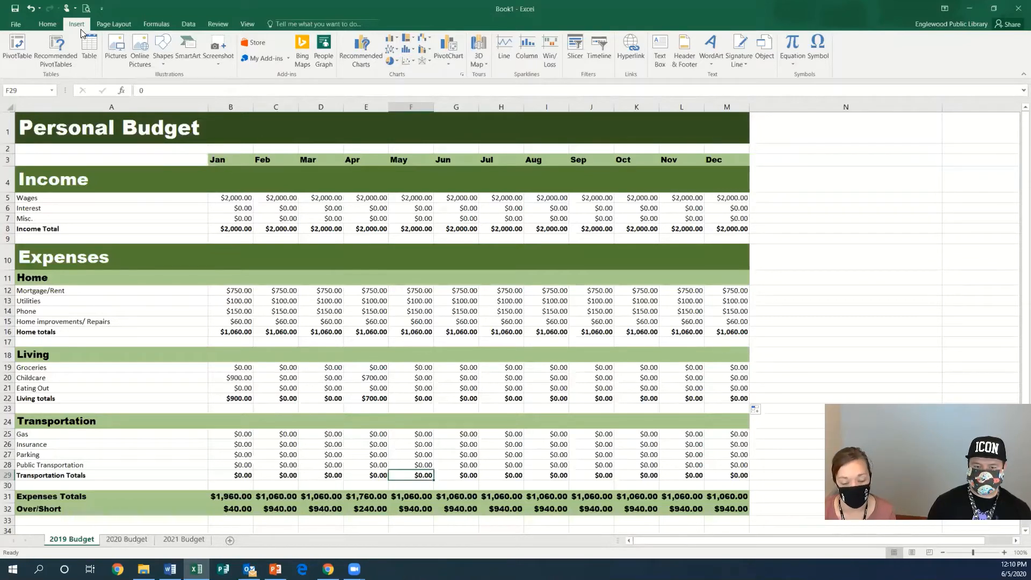
left_click(121, 25)
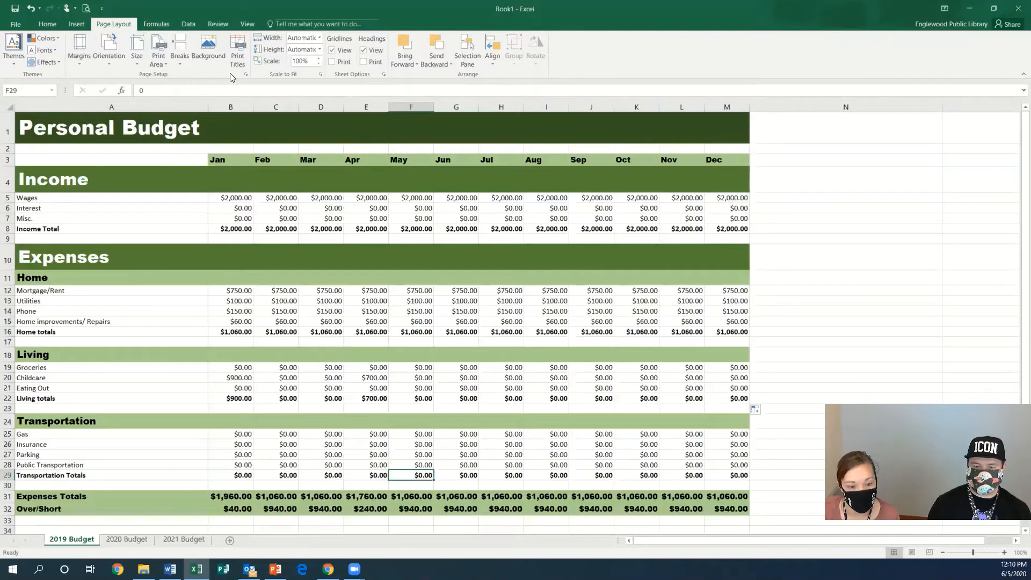
left_click(156, 23)
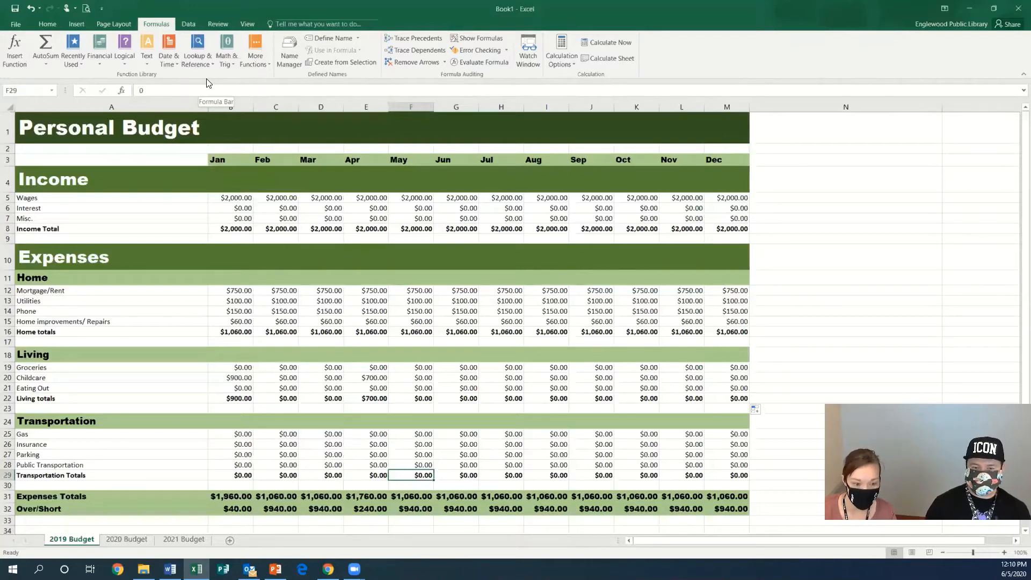
left_click(193, 25)
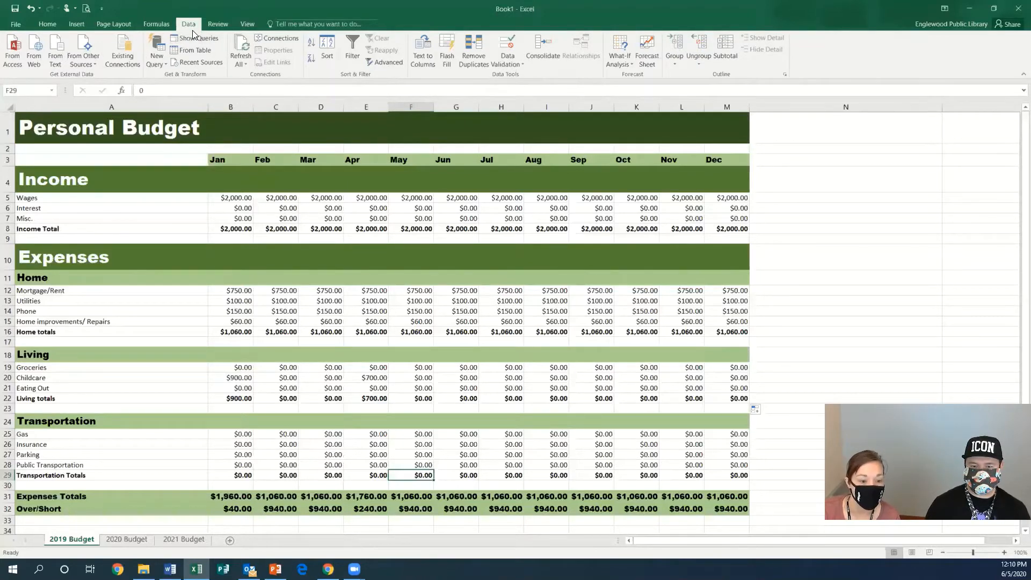
left_click(217, 25)
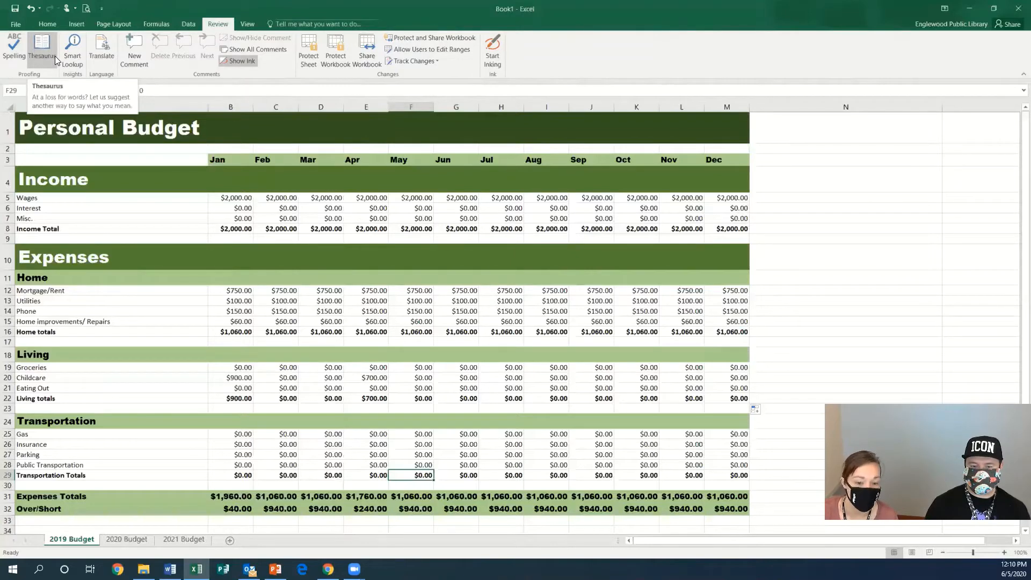
left_click(250, 24)
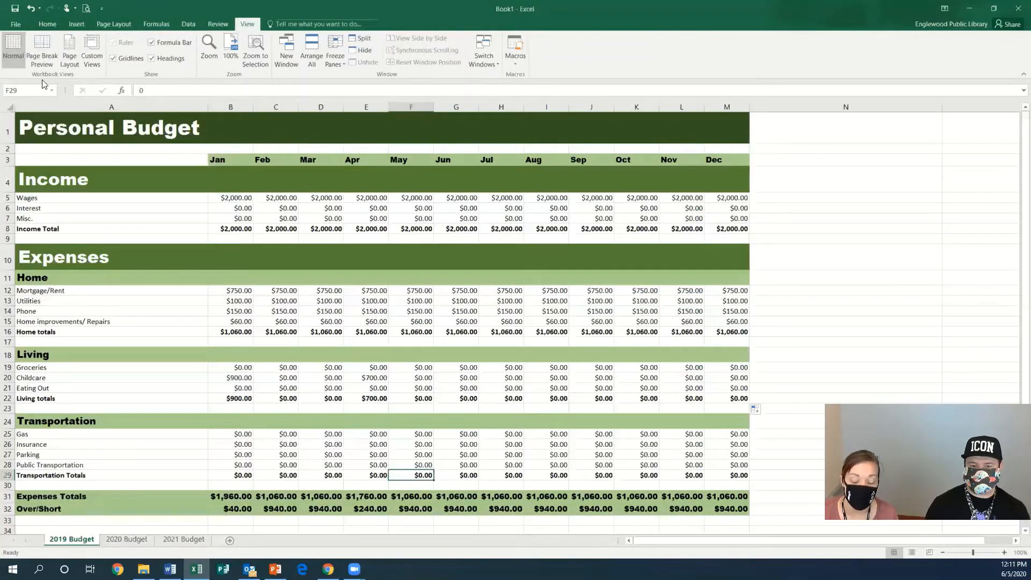
- Hide the gridlines on the 2019 Budget sheet and show them again
left_click(112, 57)
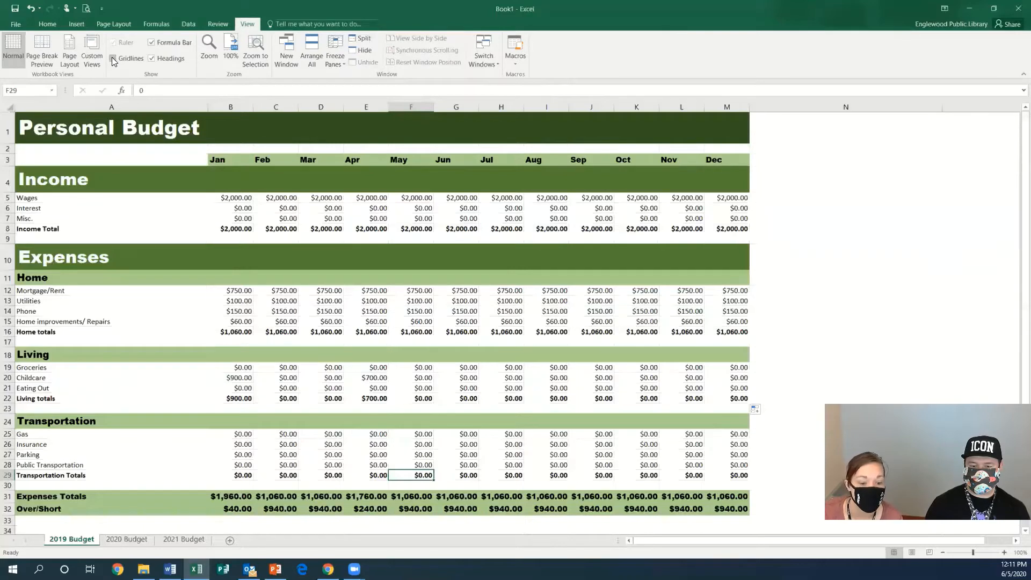
left_click(112, 57)
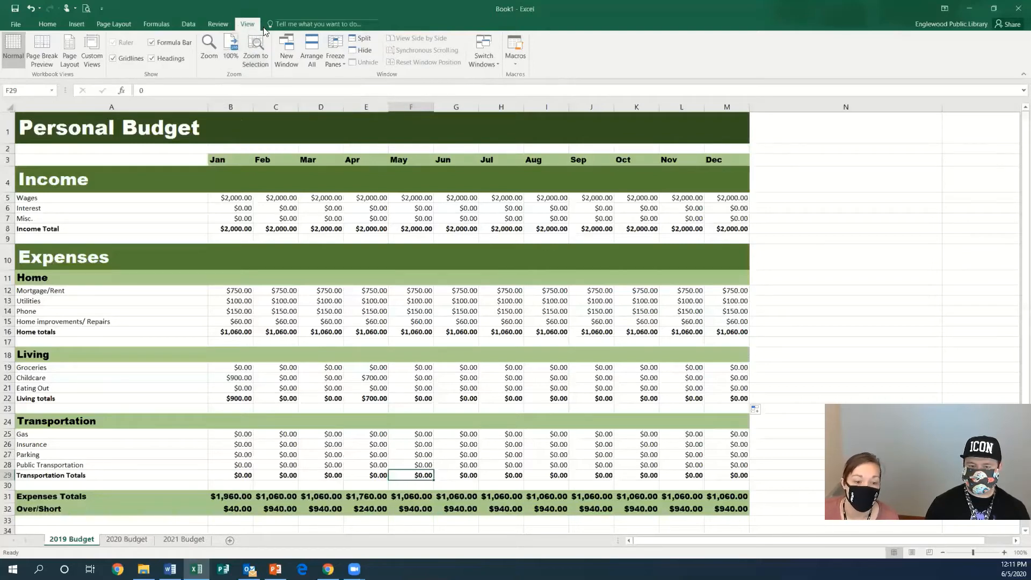
left_click(212, 24)
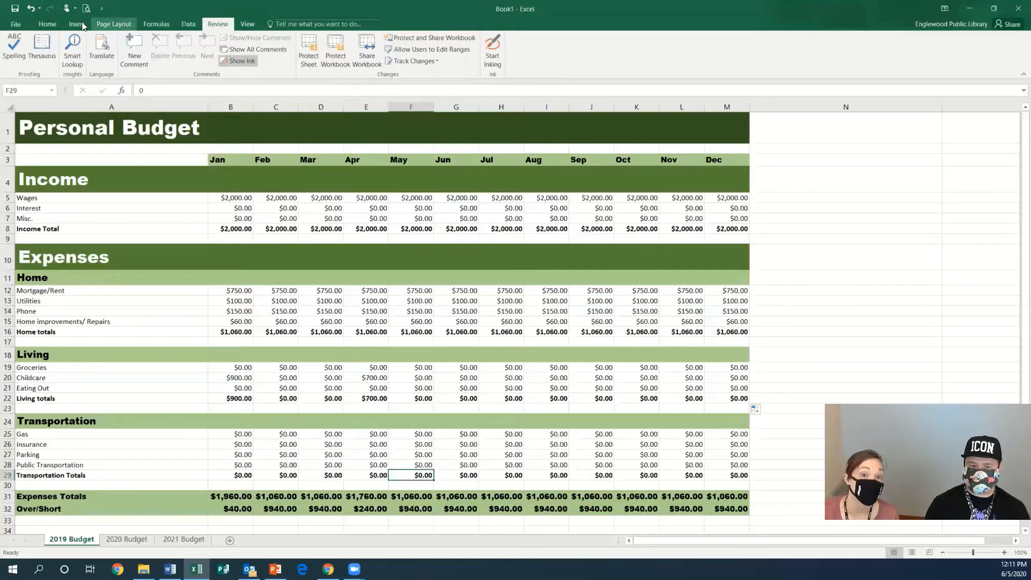
left_click(54, 23)
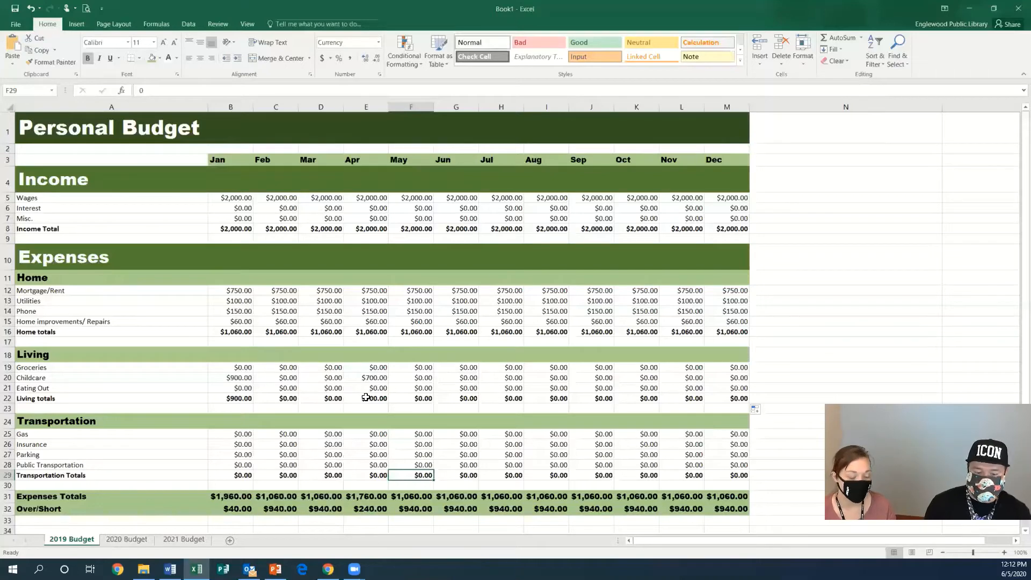
- Compare the 2019 Budget sheet with the 2020 Budget sheet, ending on the 2020 Budget sheet
left_click(126, 541)
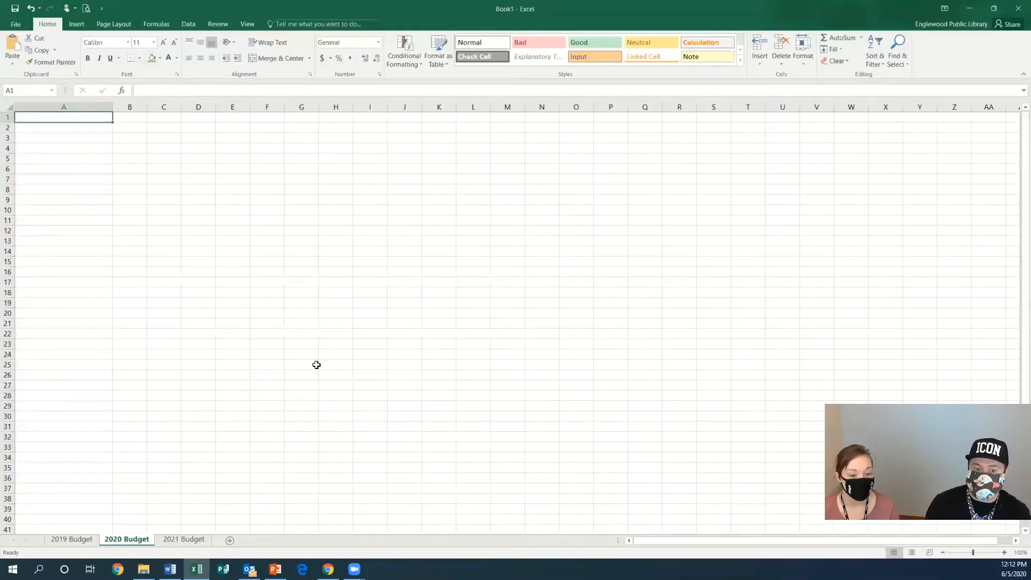
left_click(79, 541)
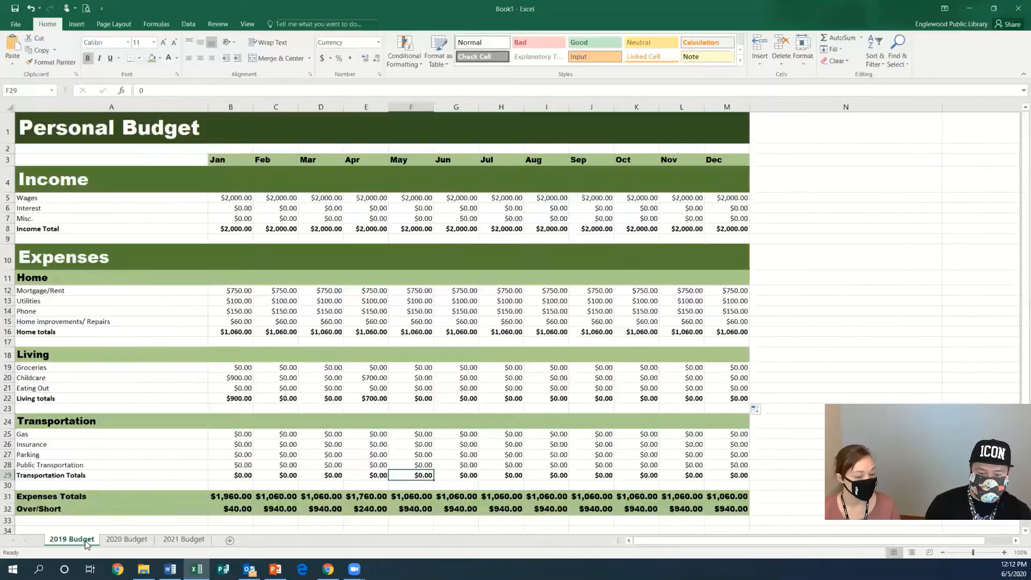
left_click(121, 542)
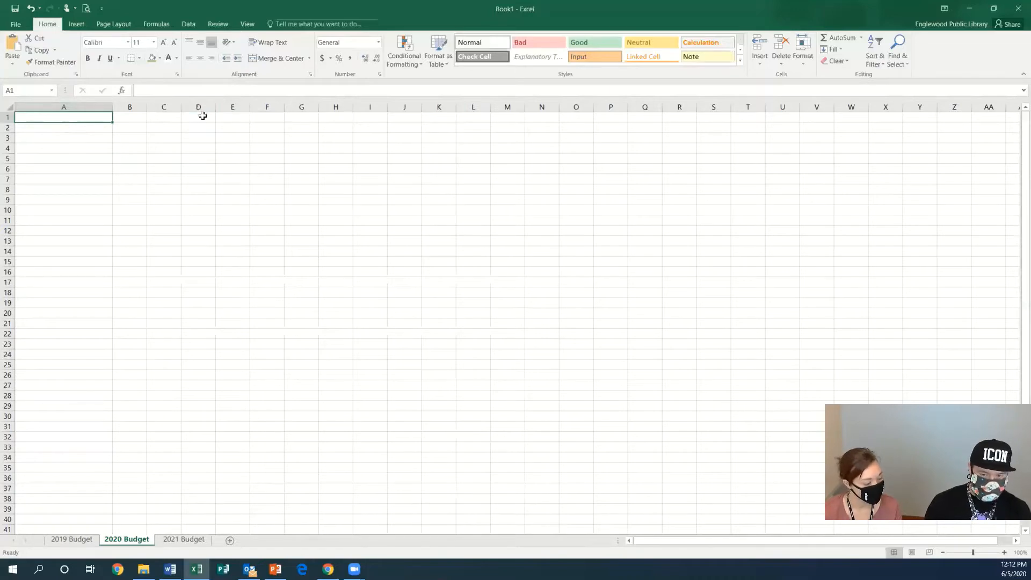
left_click(66, 148)
key("Right")
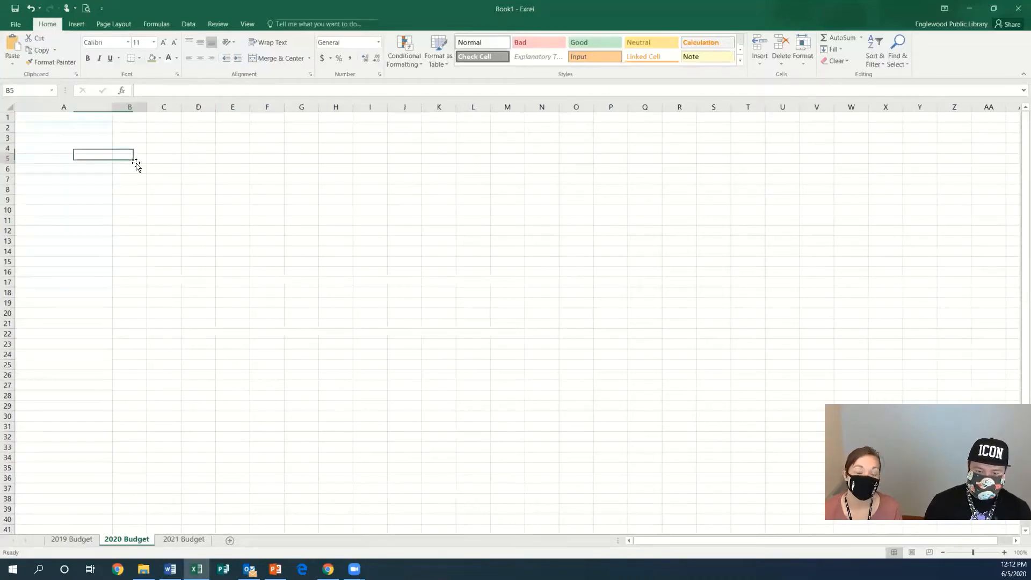
key("Right")
left_click(102, 148)
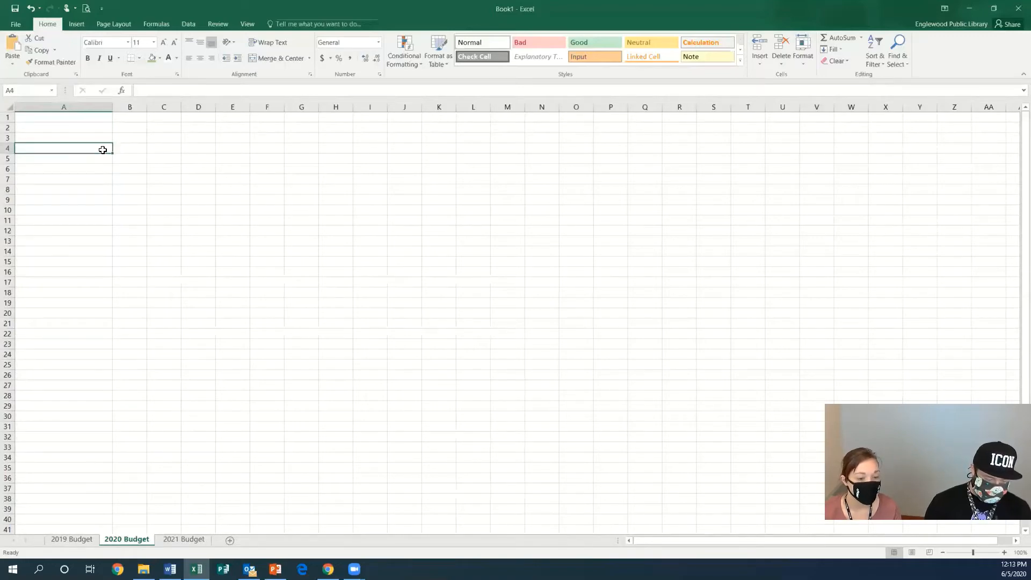
left_click(173, 185)
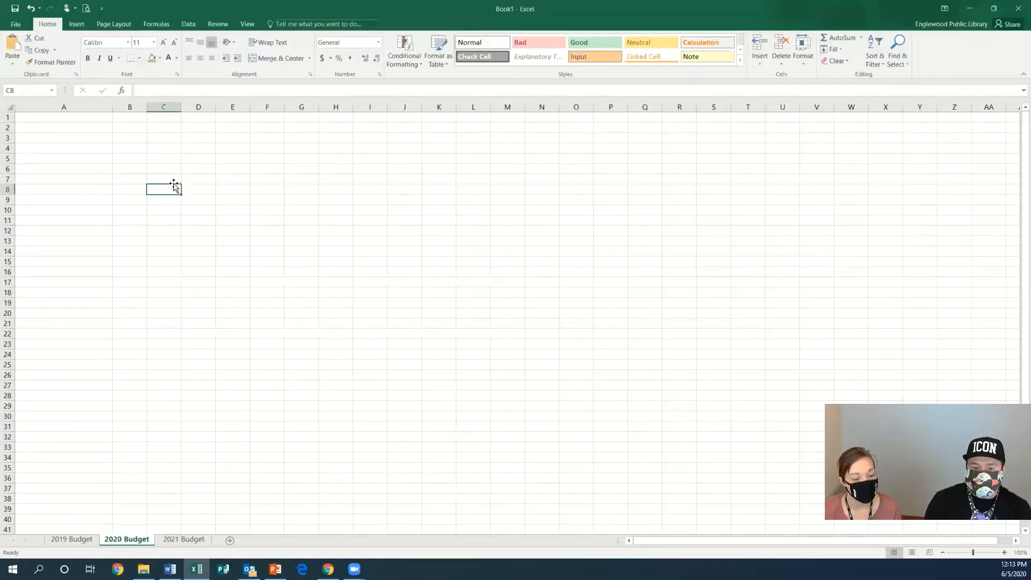
left_click(164, 159)
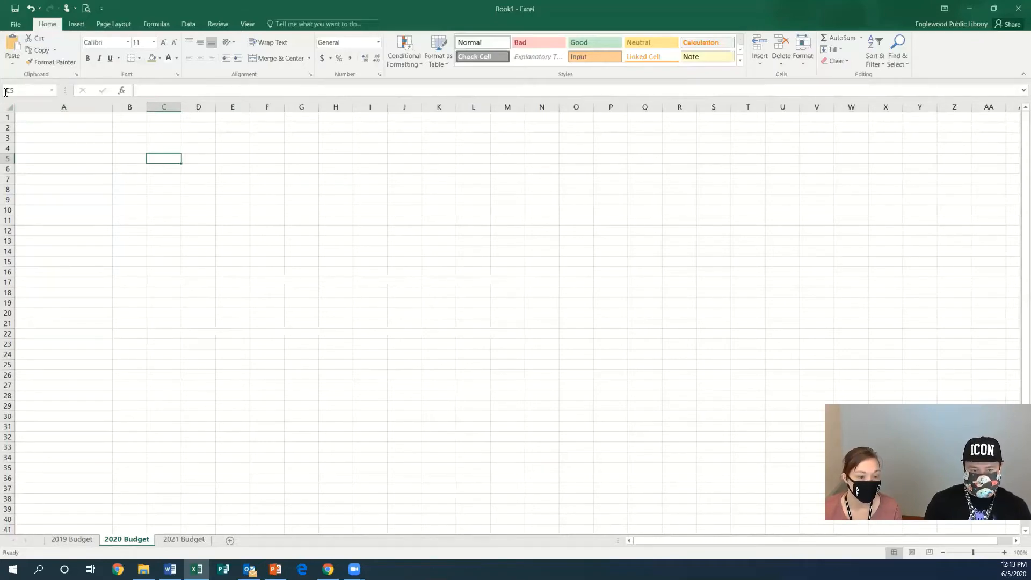
left_click(129, 207)
left_click(225, 219)
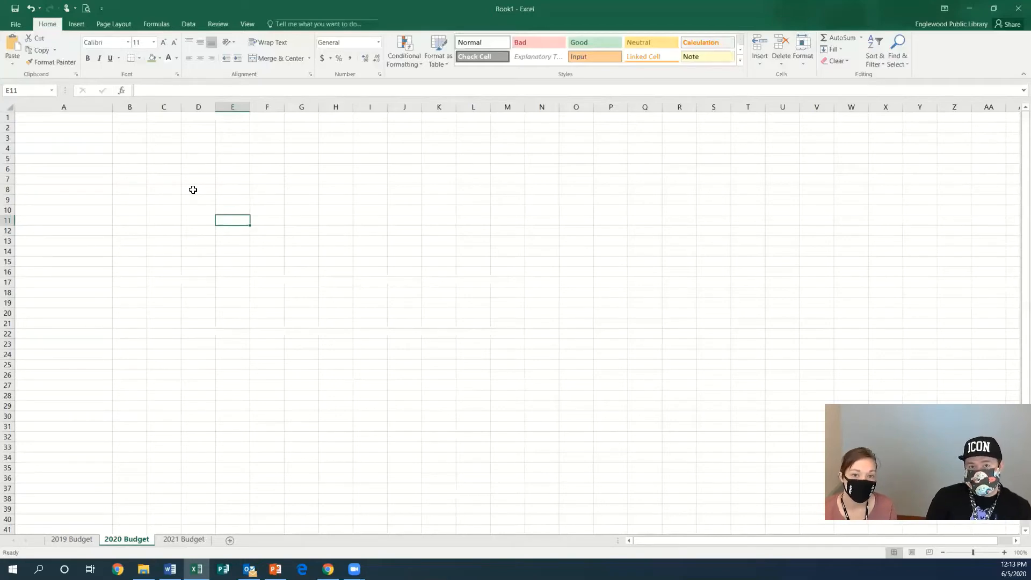
left_click(225, 180)
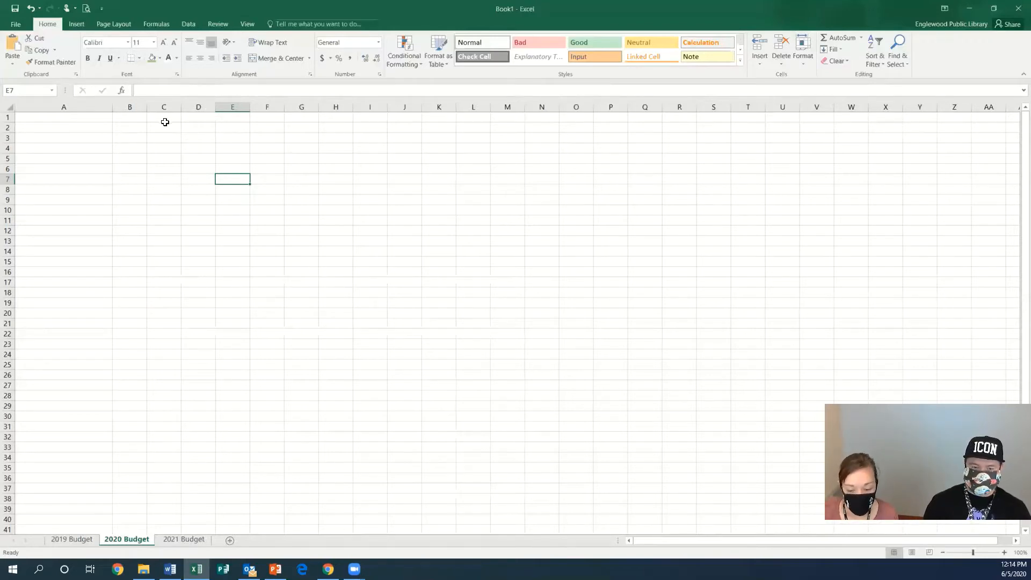
left_click(110, 119)
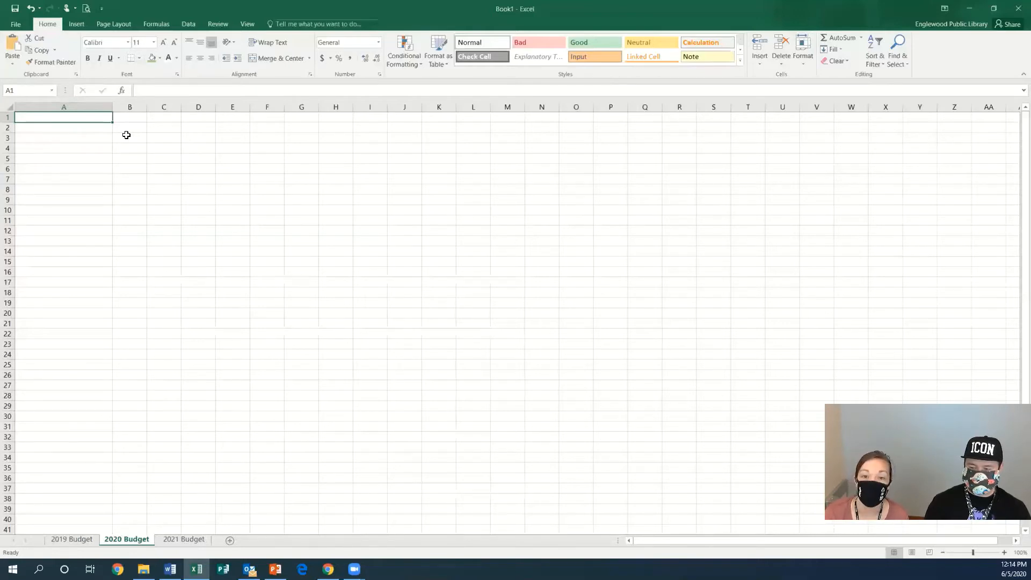
left_click(88, 127)
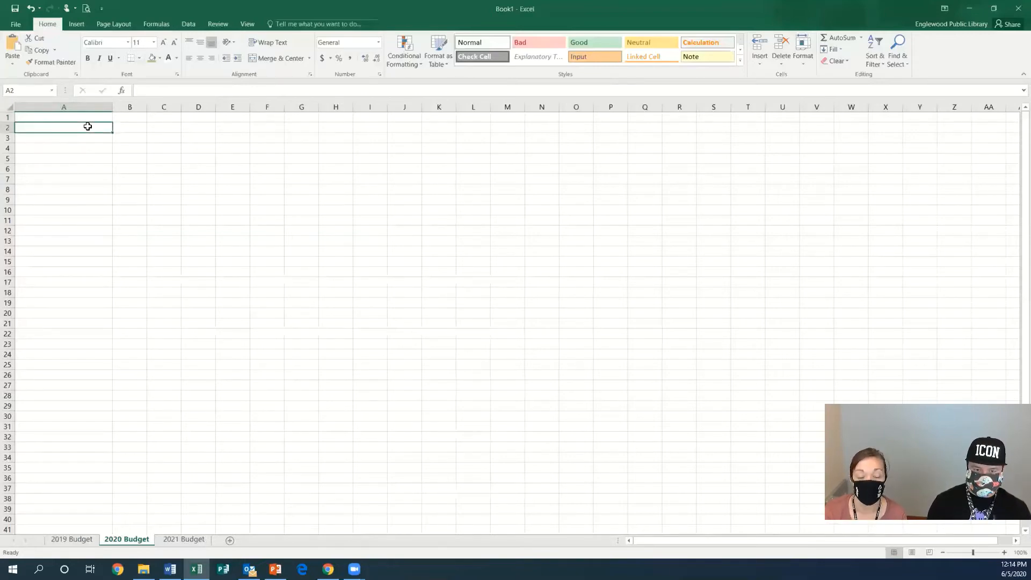
key("Down")
key("Down")
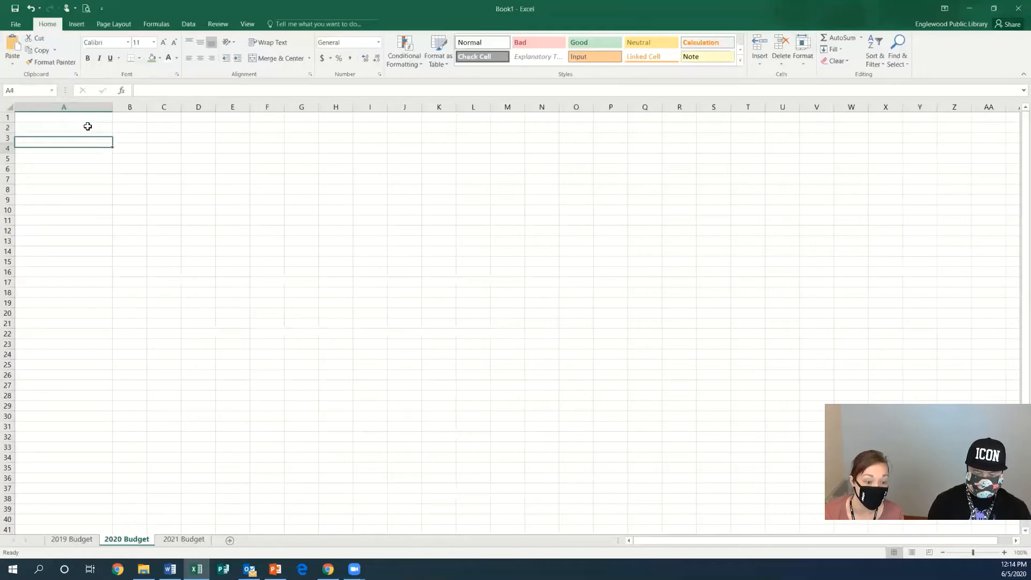
key("Up")
key("Up")
key("Right")
key("Down")
key("Left")
key("Up")
key("Up")
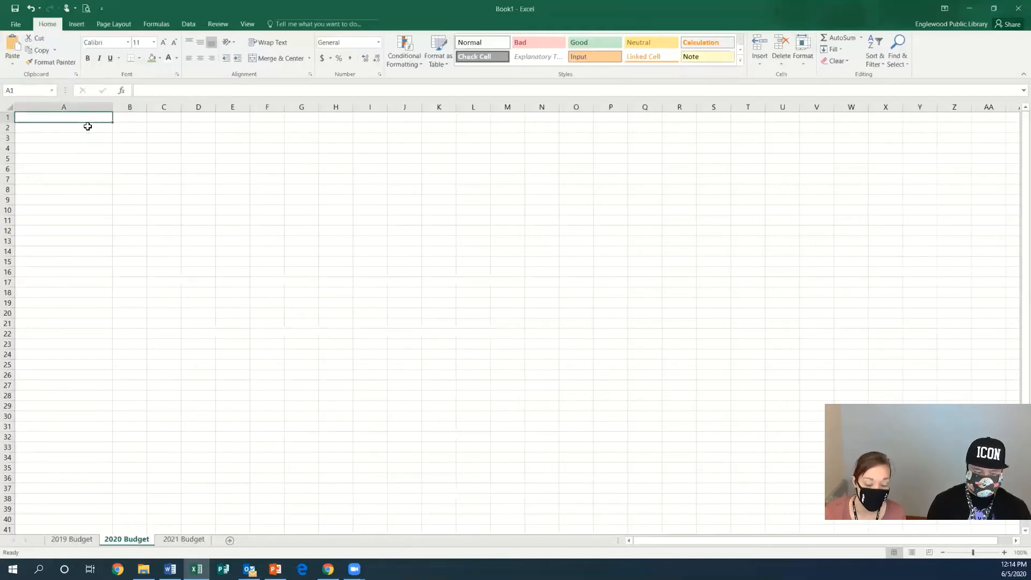
key("Right")
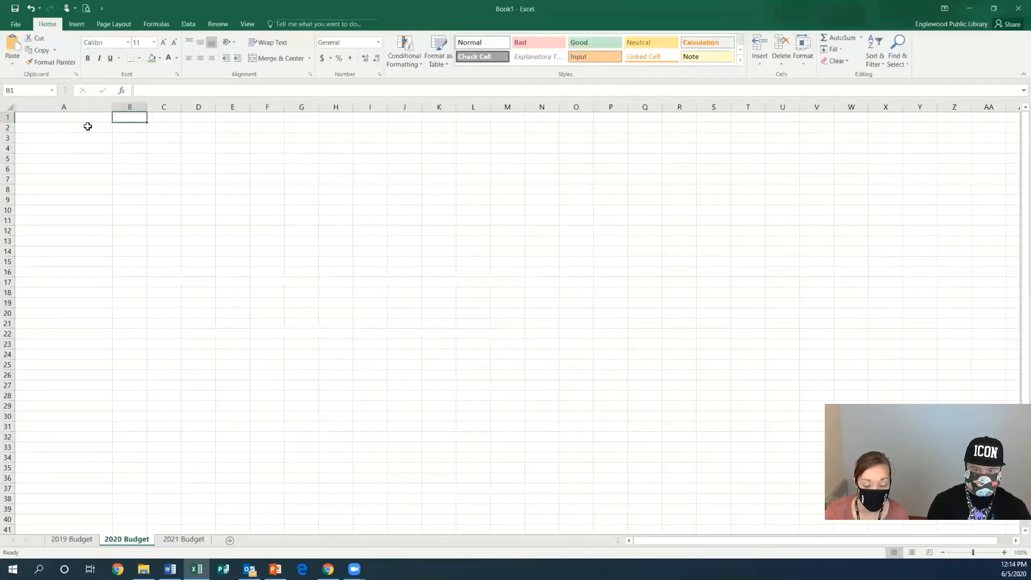
key("Right")
key("Right")
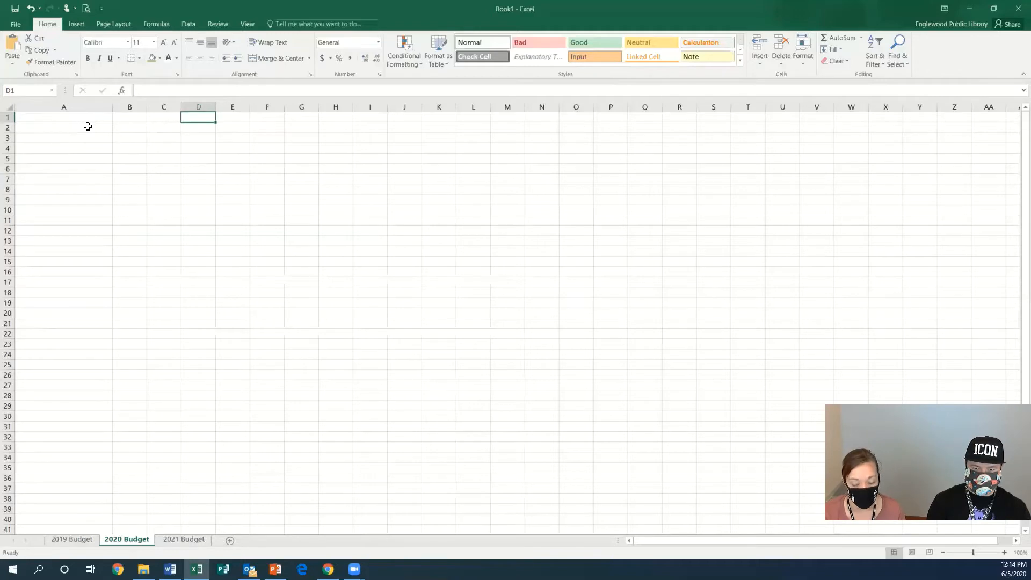
- Enter the title "Personal Budget" in cell A1 of the 2020 Budget sheet
key("Left")
key("Left")
key("Left")
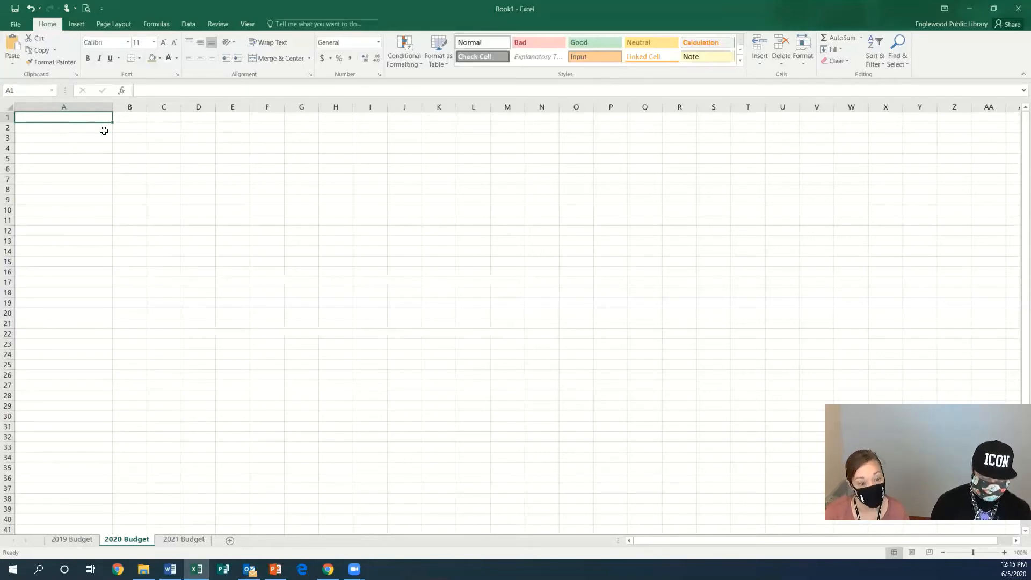
type("Personal Budget")
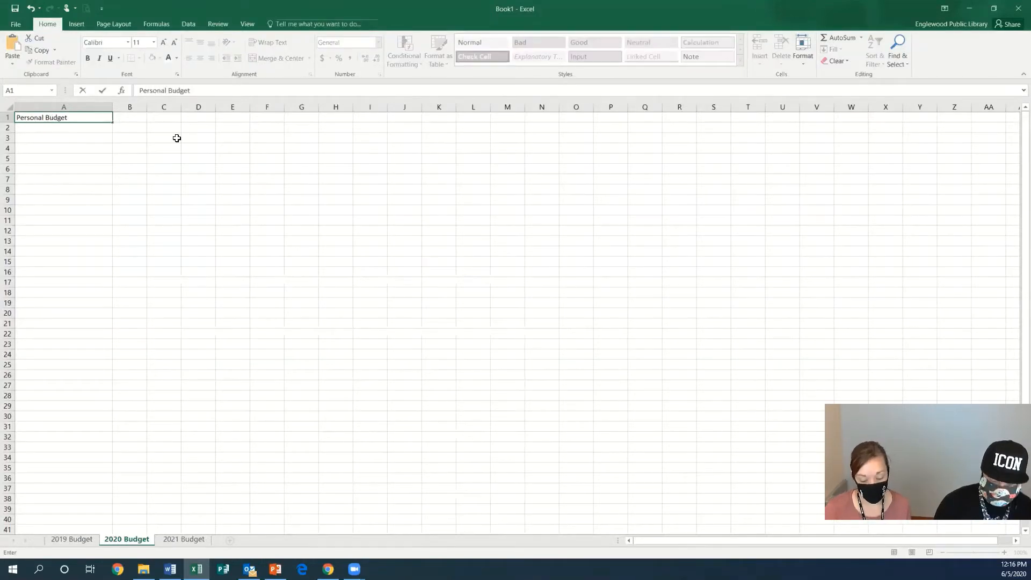
key("Return")
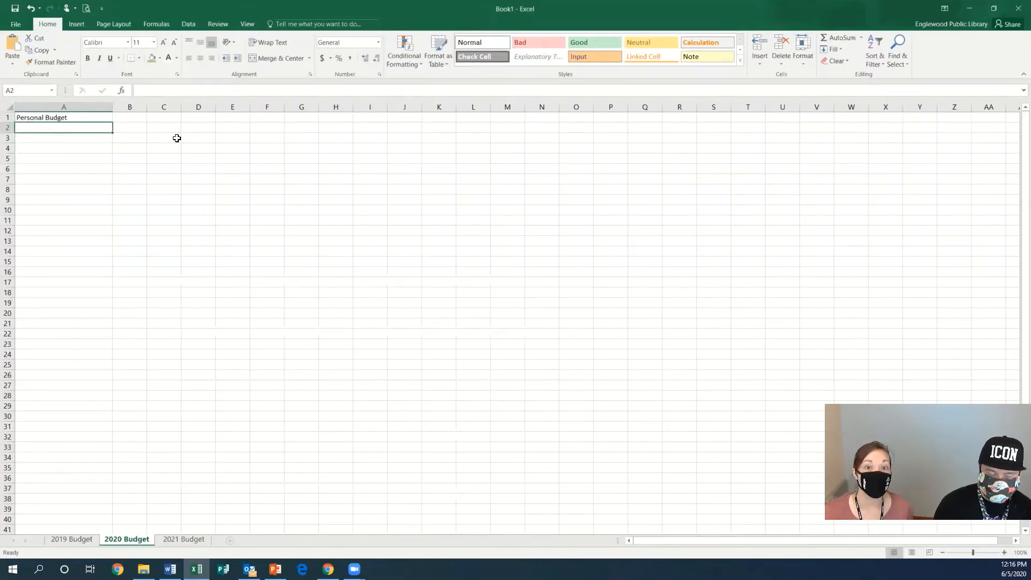
- Enter the section heading "Income" in cell A4, leaving two empty rows under the title
key("Down")
key("Down")
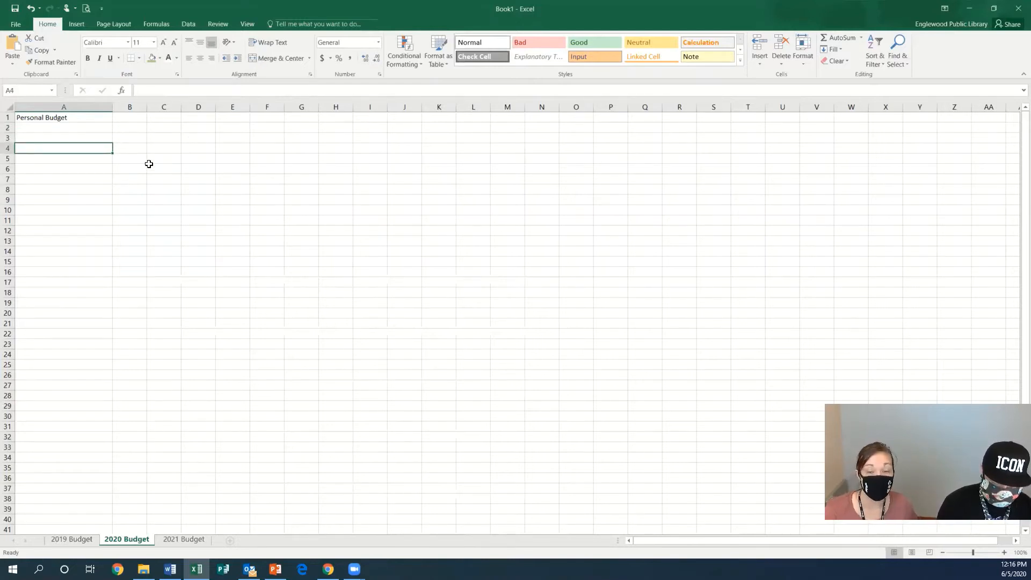
type("Income")
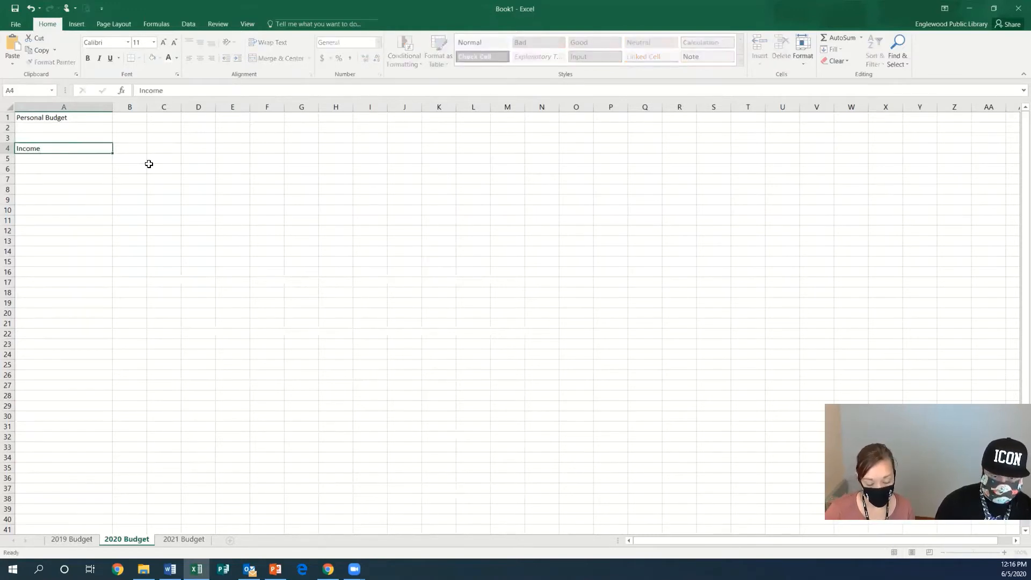
key("Return")
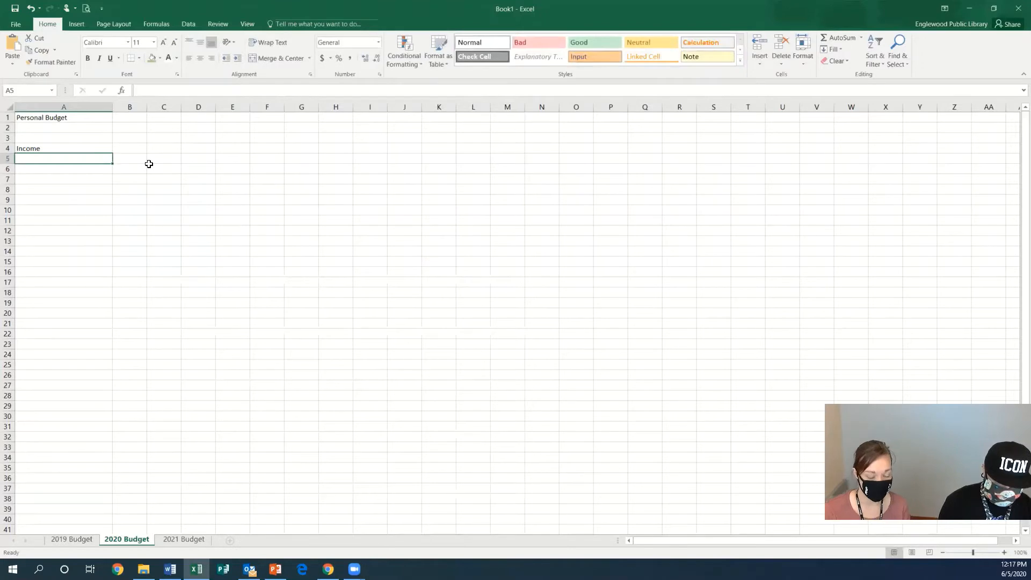
- List the income categories Wages, Interest and Misc. in cells A5 to A7 under the Income heading
type("Wages")
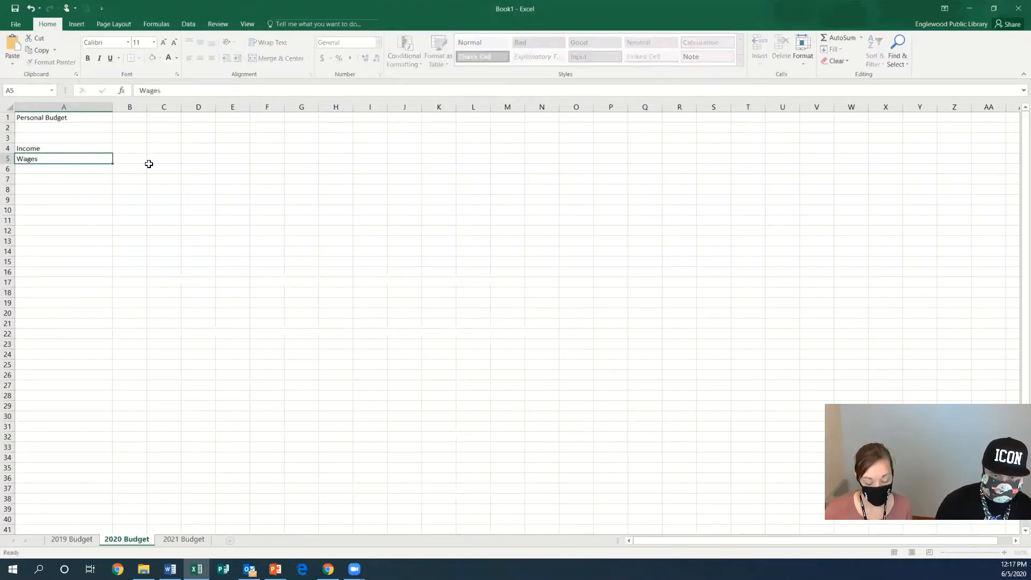
key("Return")
type("Interest")
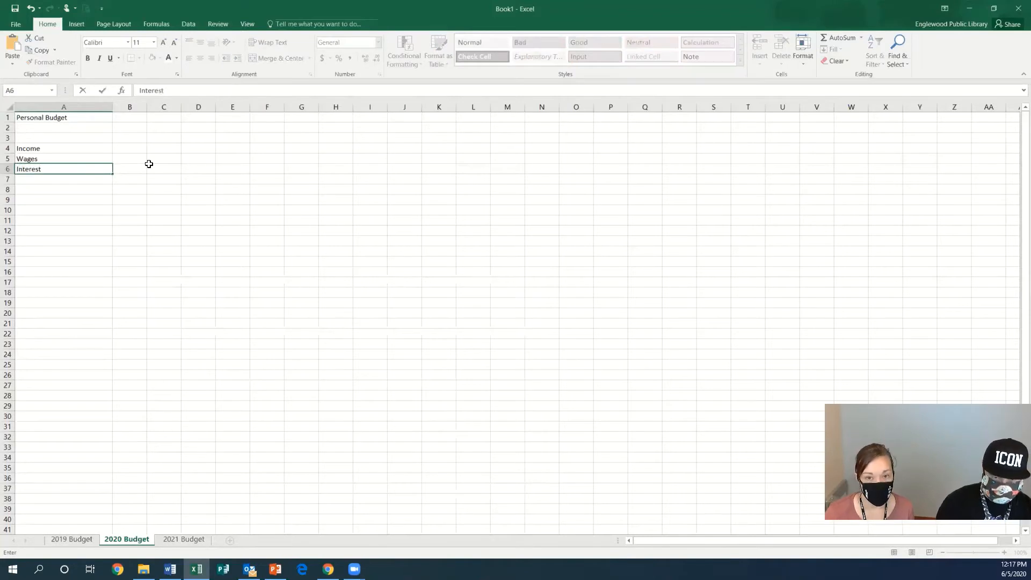
key("Return")
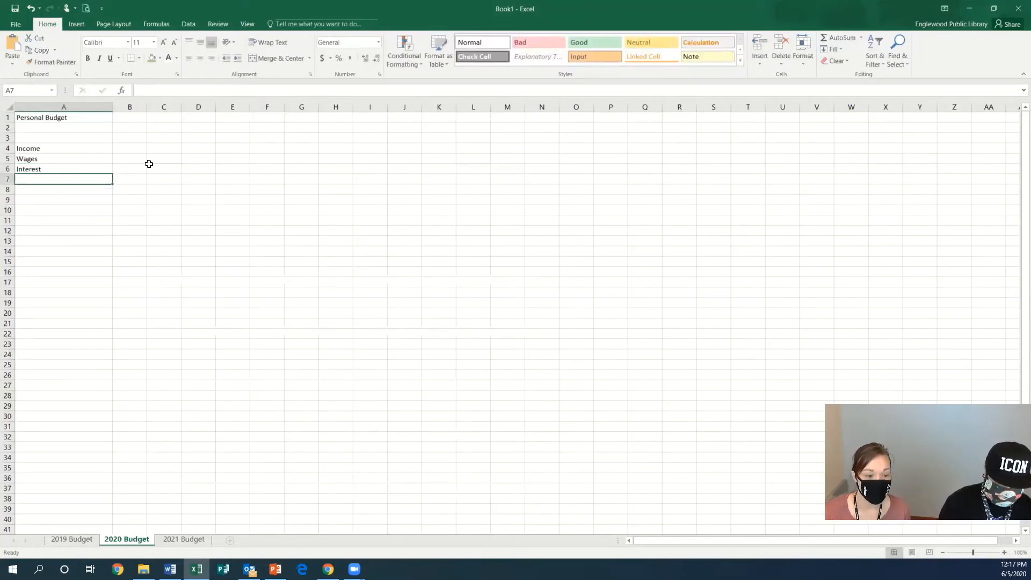
type("Misc.")
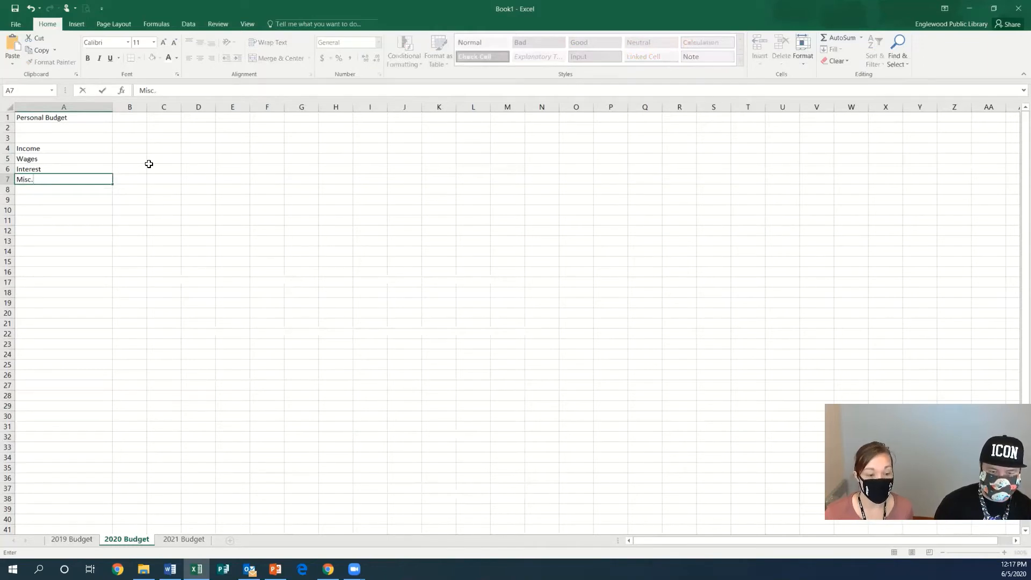
key("Return")
- Add the label "Income Totals" in cell A8 below the income categories
type("In")
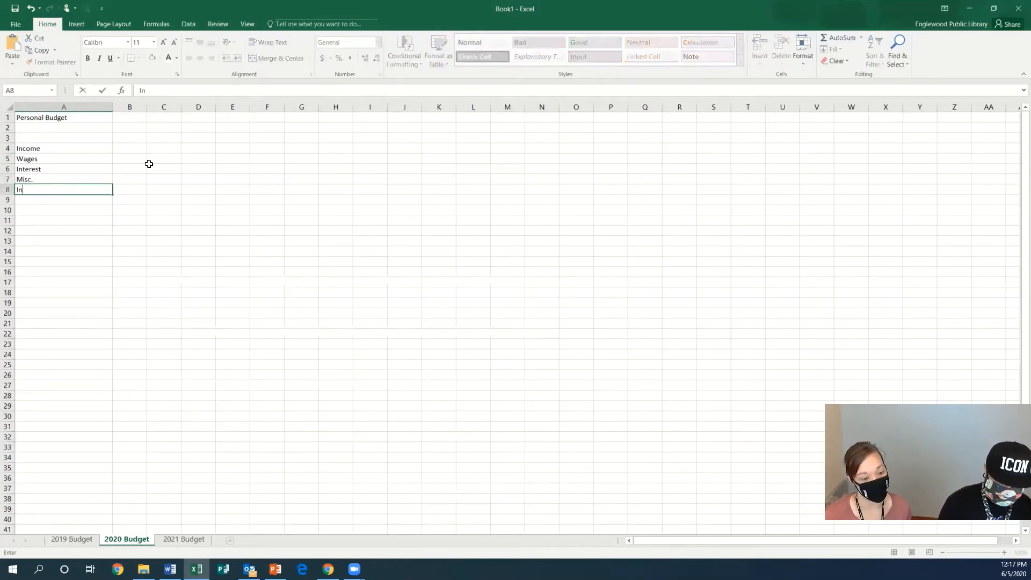
type("come Totals")
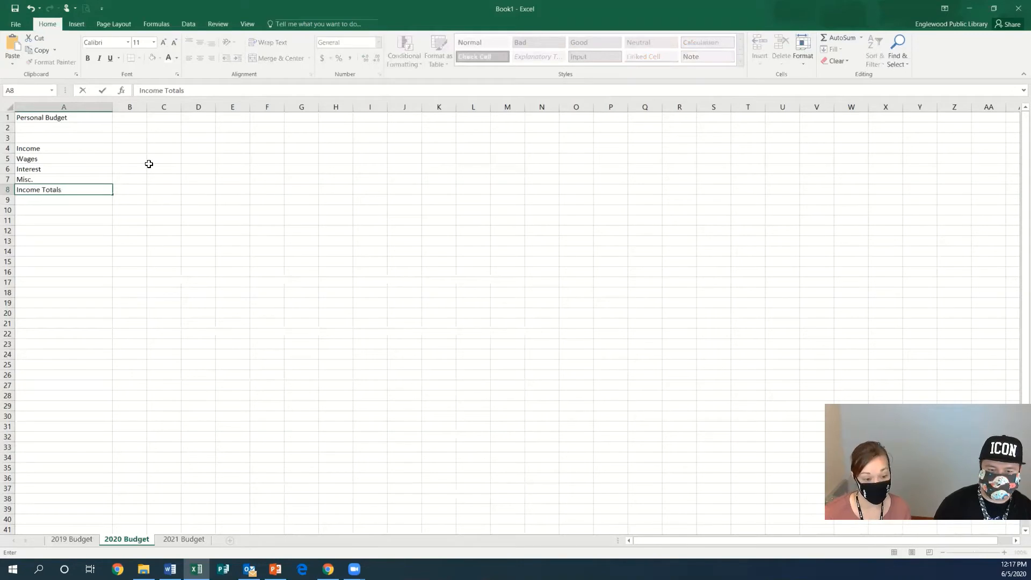
key("Return")
key("Return")
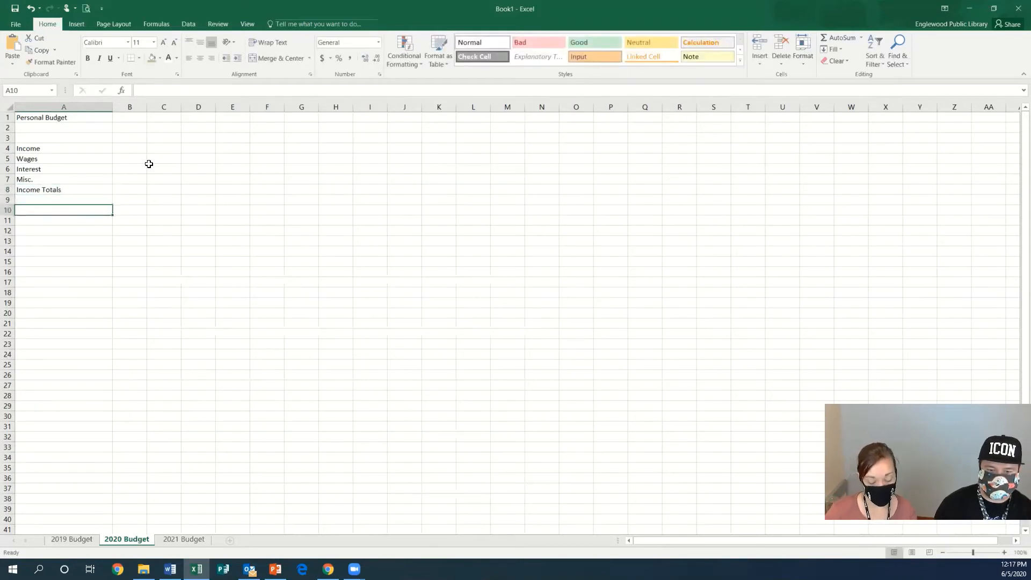
- Enter the section heading "Expenses" in cell A10 and the subheading "Home" in cell A11
type("Expenses")
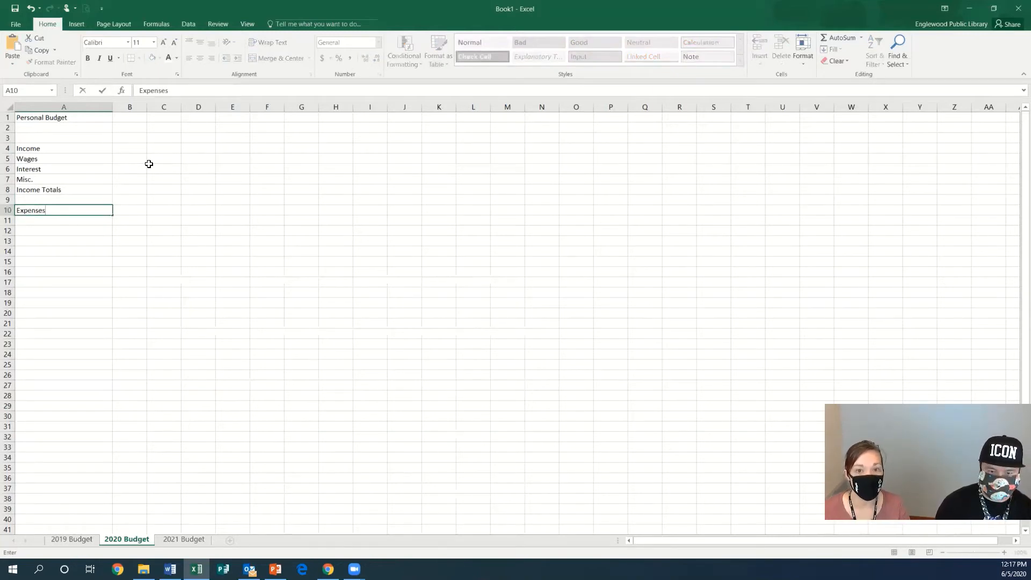
key("Return")
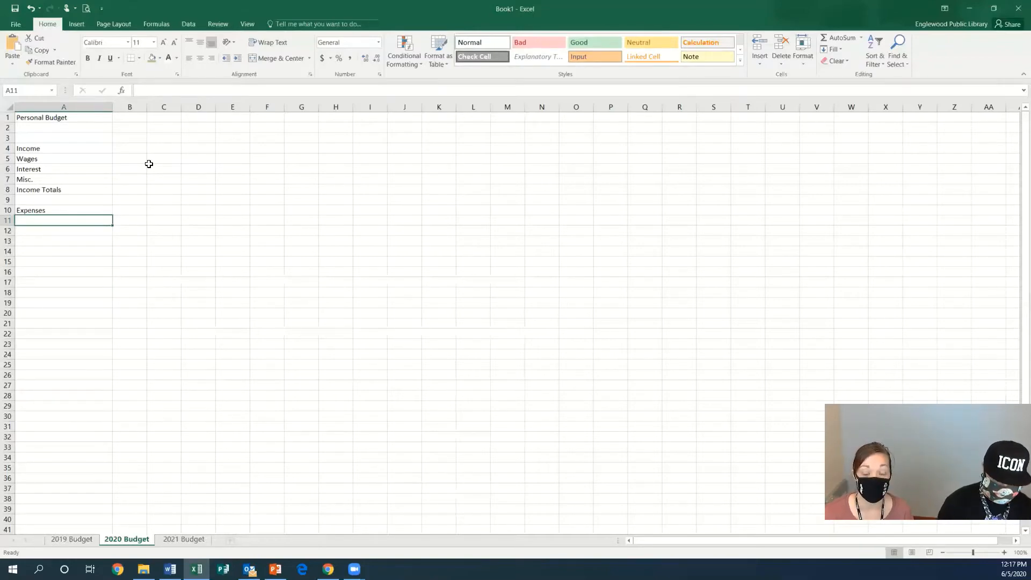
type("Home")
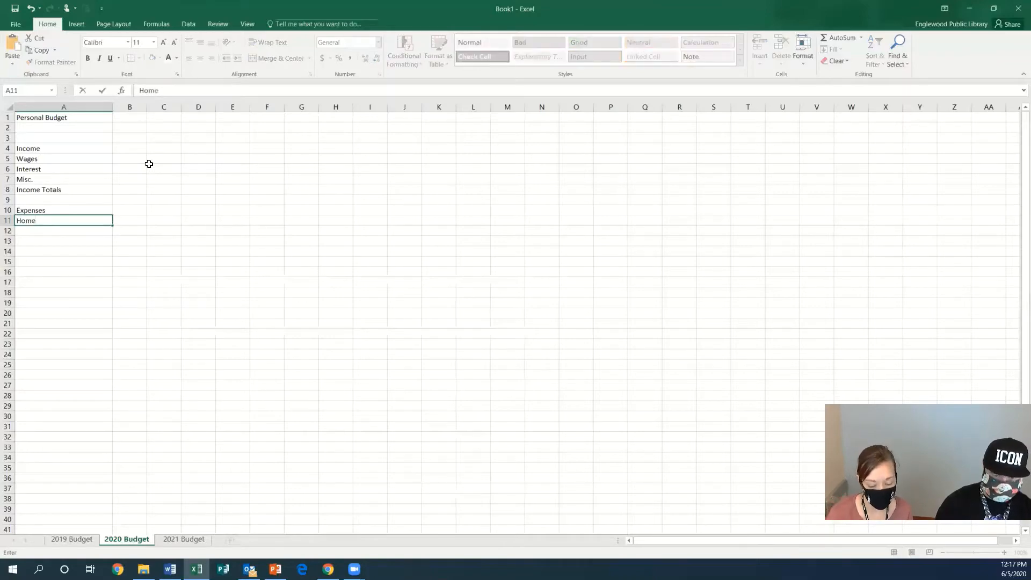
key("Return")
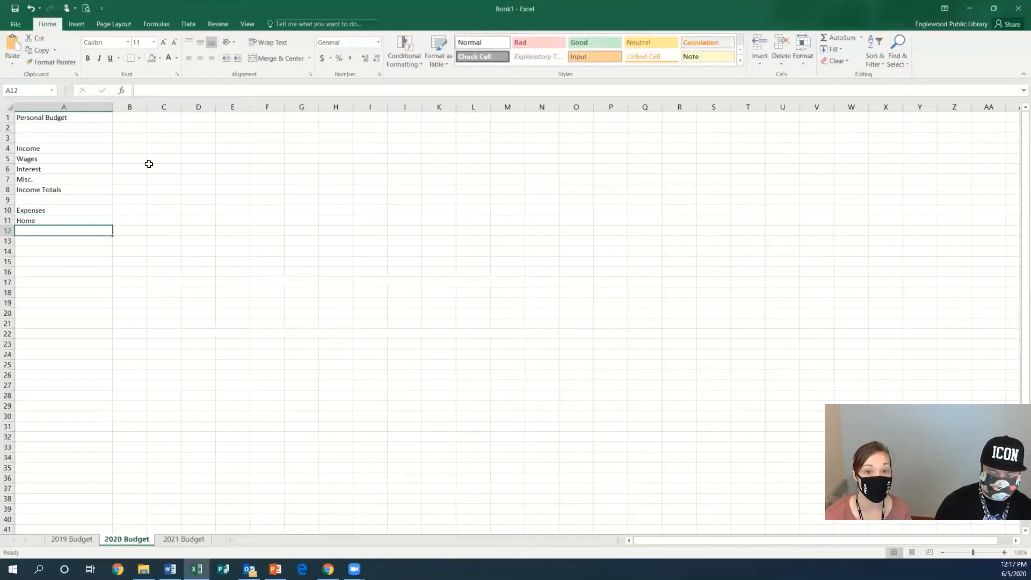
- List the home expenses Mortgage/Rent, Utilities, Phone and "Home improvements/ repairs" in cells A12 to A15
type("Mortgage/")
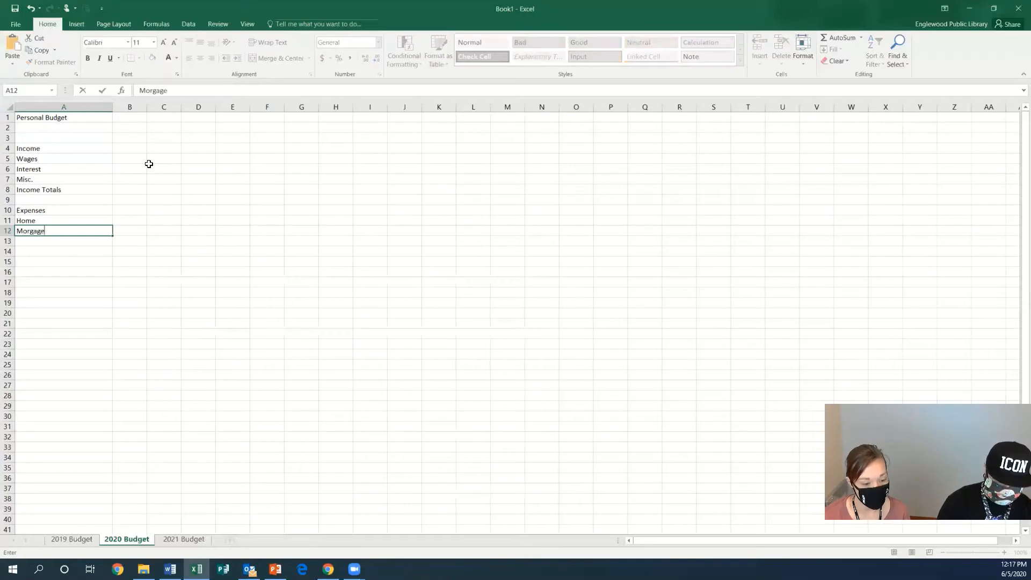
type("Rent")
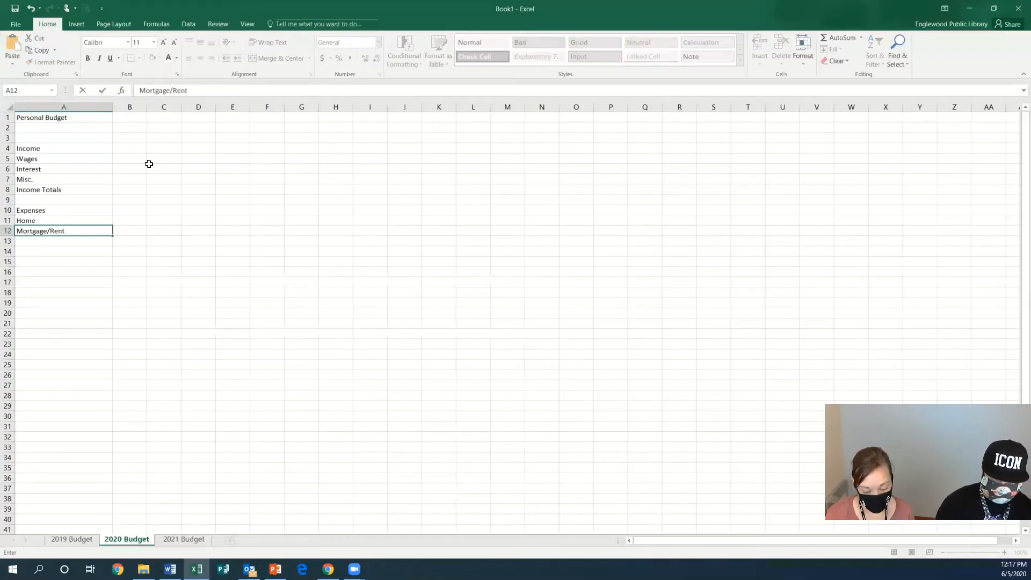
key("Return")
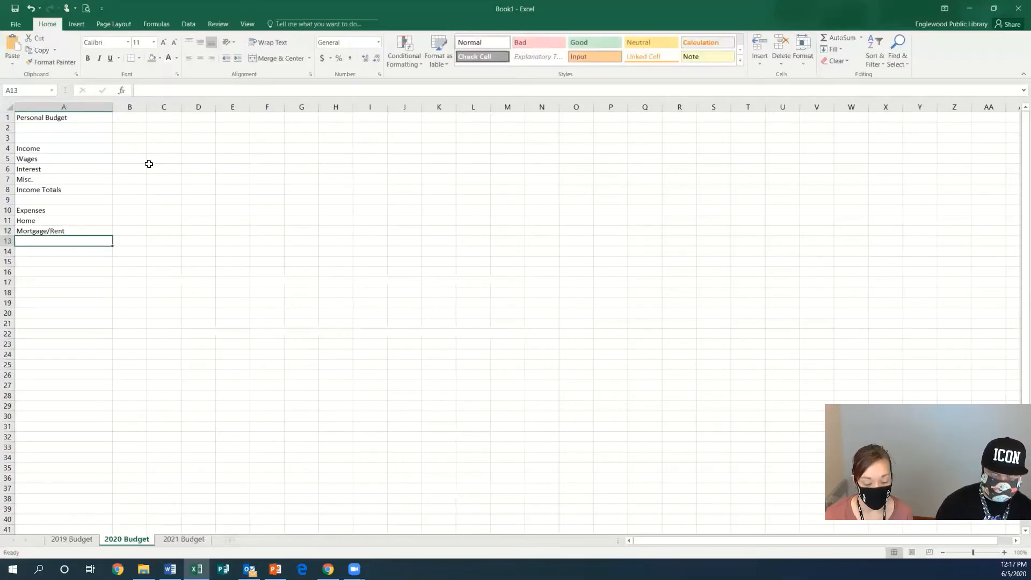
type("Utilities")
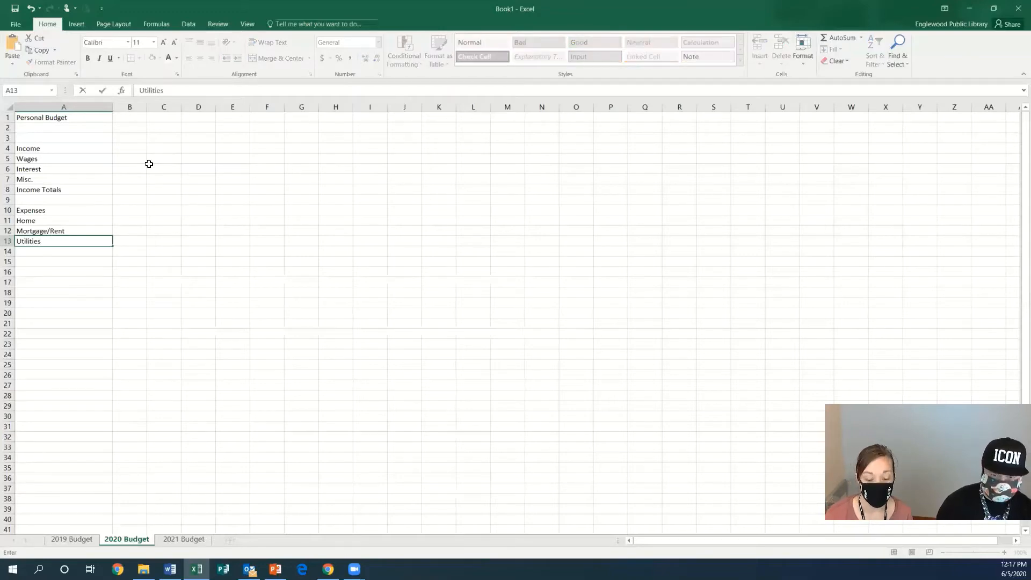
key("Return")
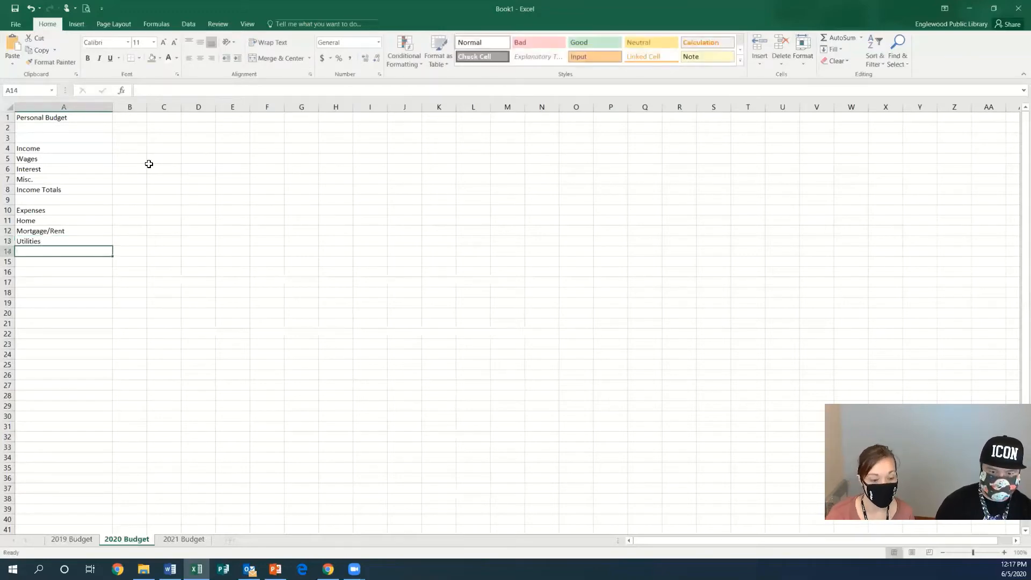
type("Phone")
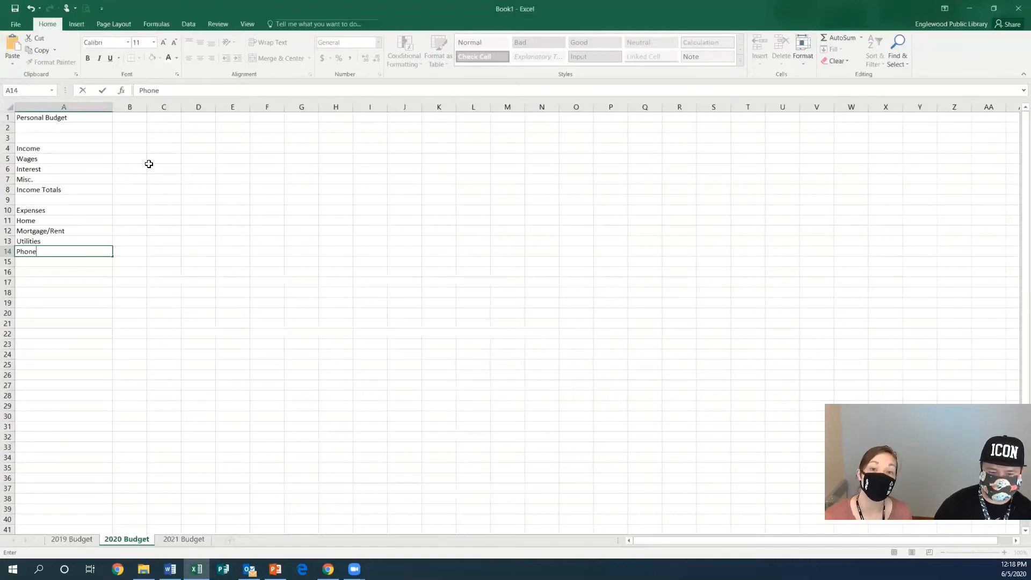
key("Return")
type("Home improv")
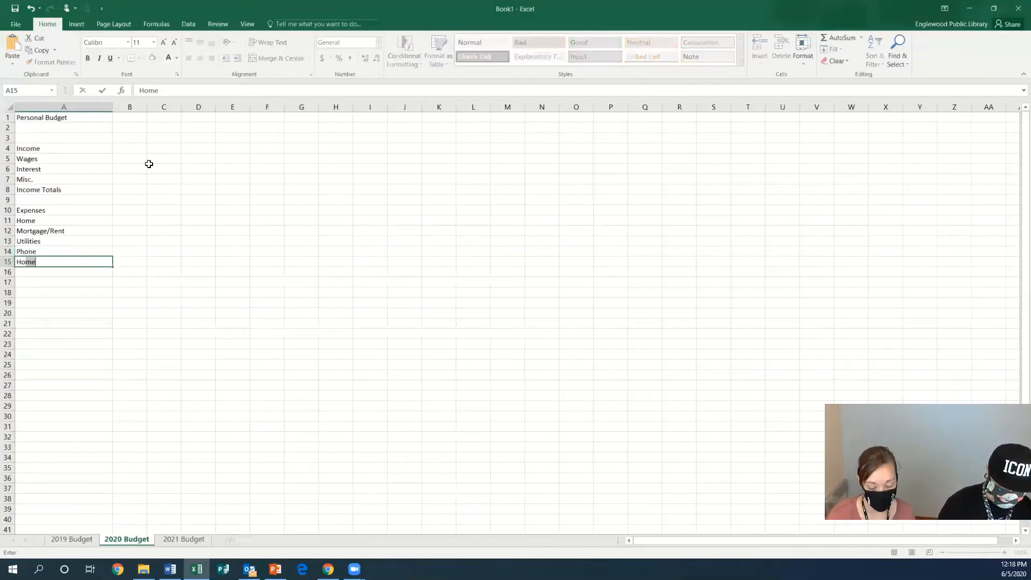
type("emen")
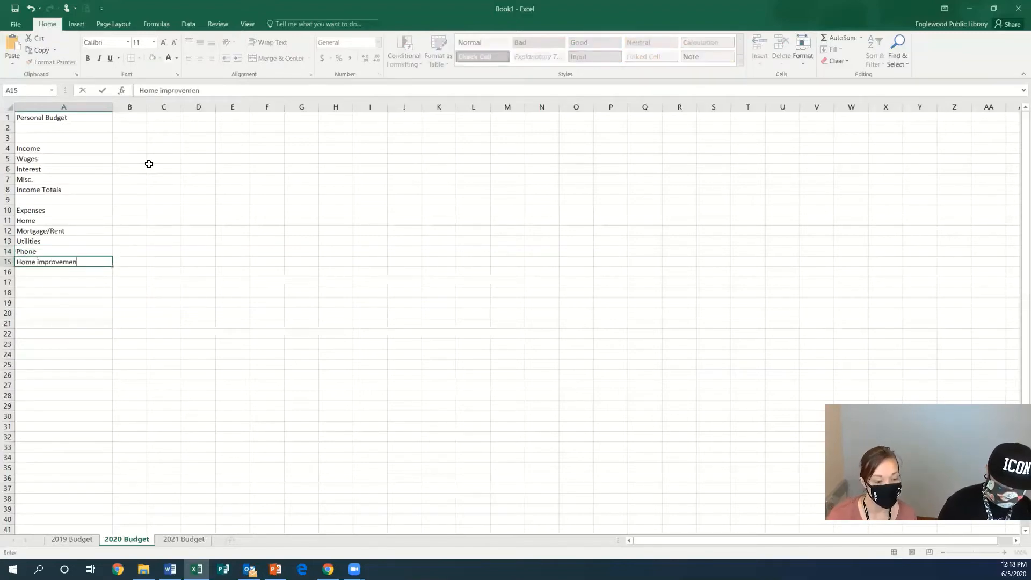
type("ts/ repairs")
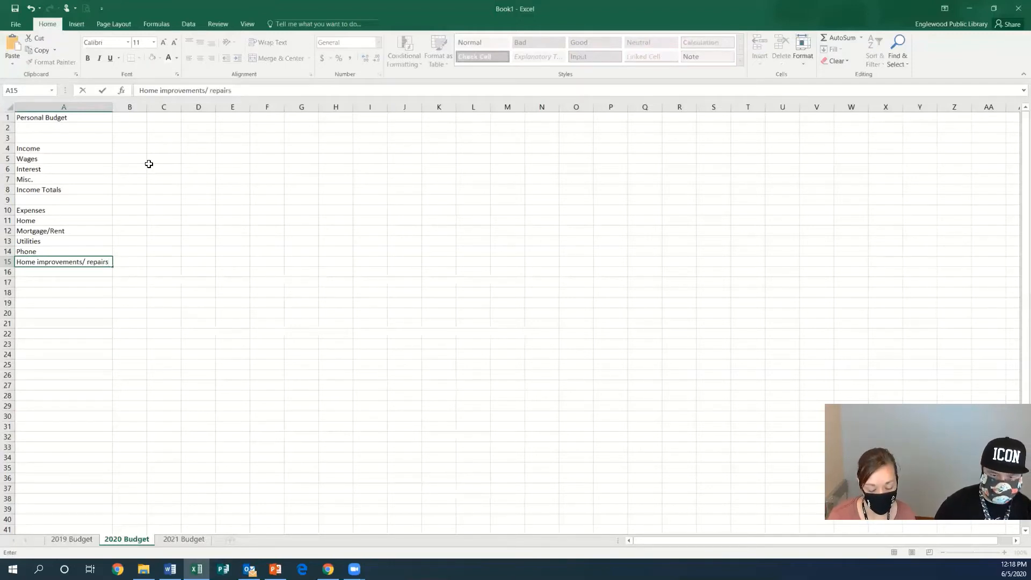
key("Return")
- Label cell A16 "Home Totals" with a capital T, below the home expense categories
type("H")
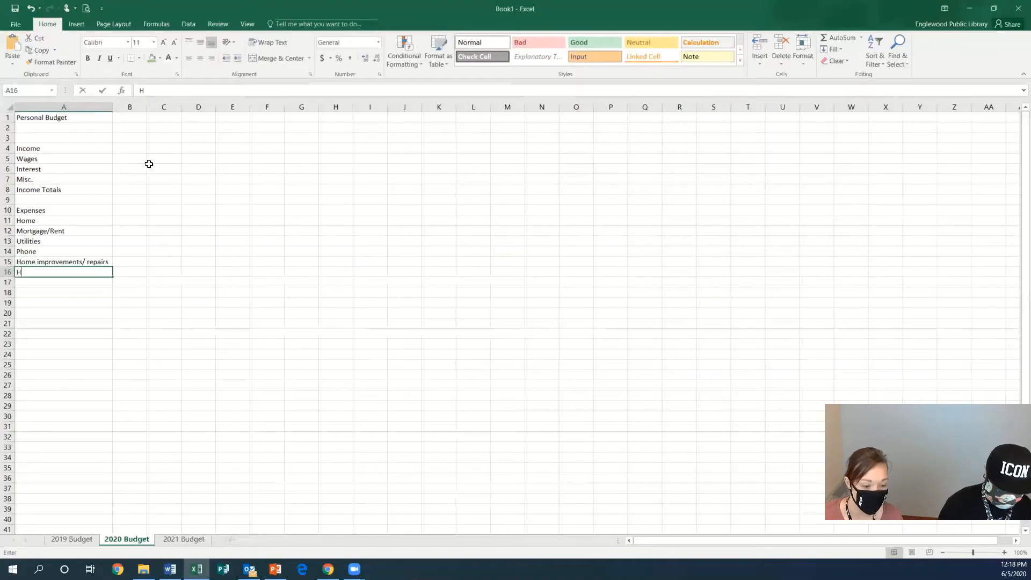
type("ome totals")
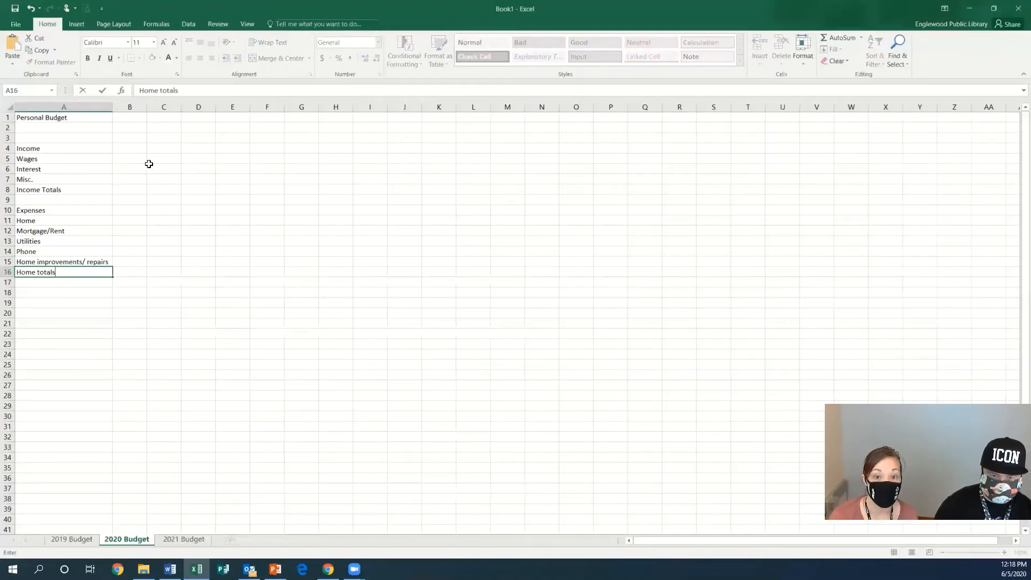
key("ctrl+Return")
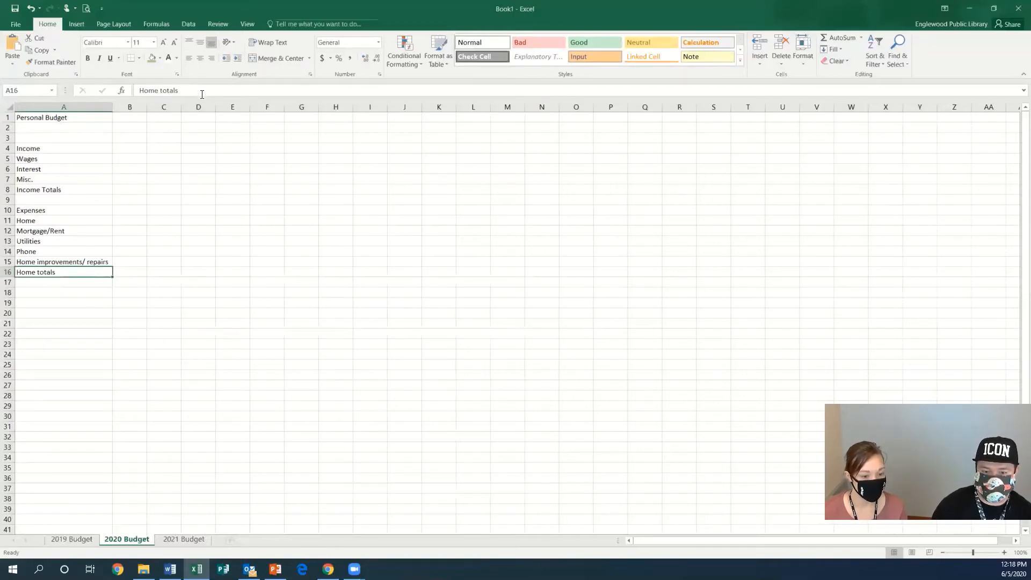
left_click(163, 91)
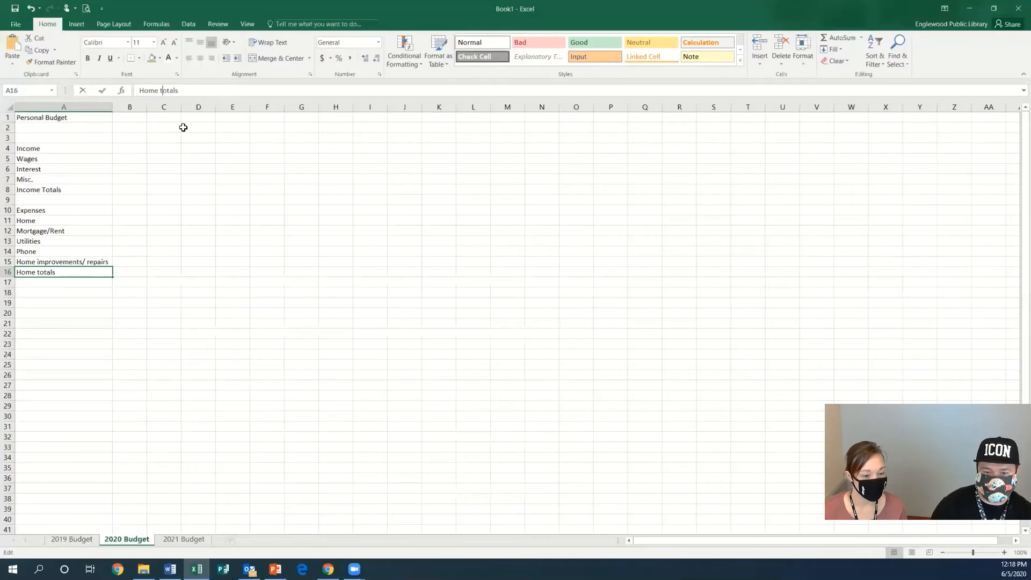
key("BackSpace")
type("T")
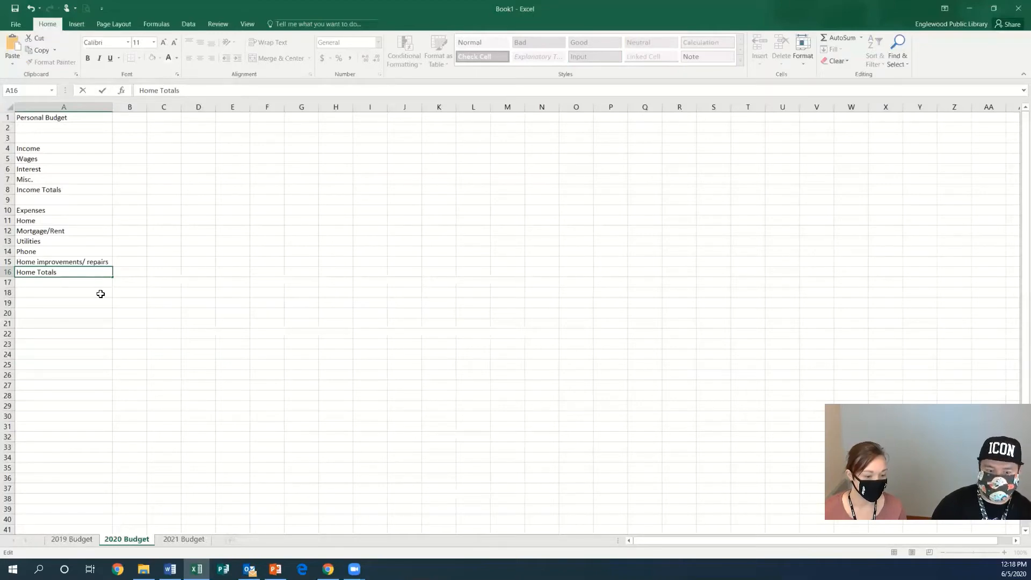
- Enter the subheading "Living" in cell A18 and list Groceries, Childcare and Eating out in cells A19 to A21
left_click(32, 294)
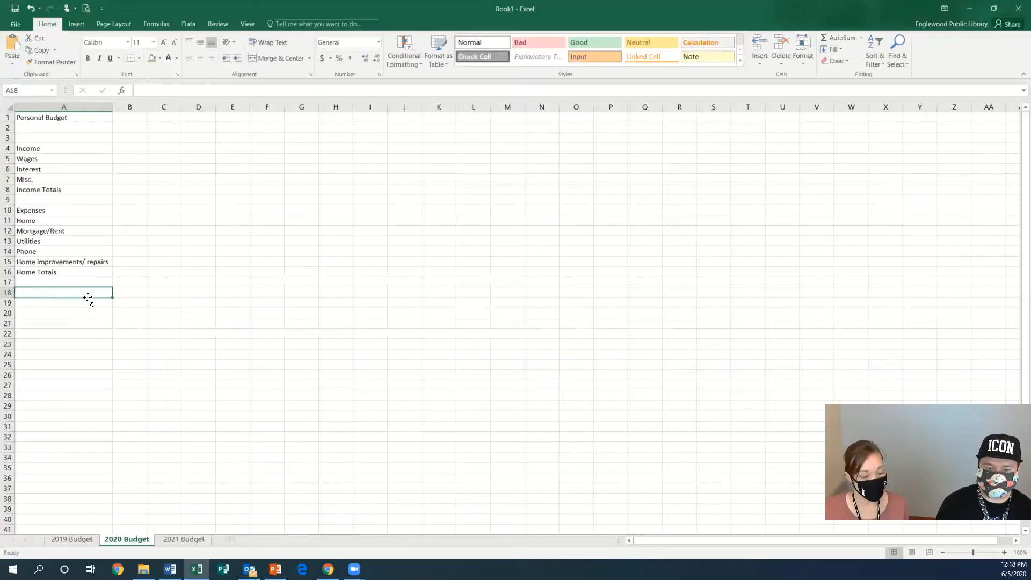
type("Living")
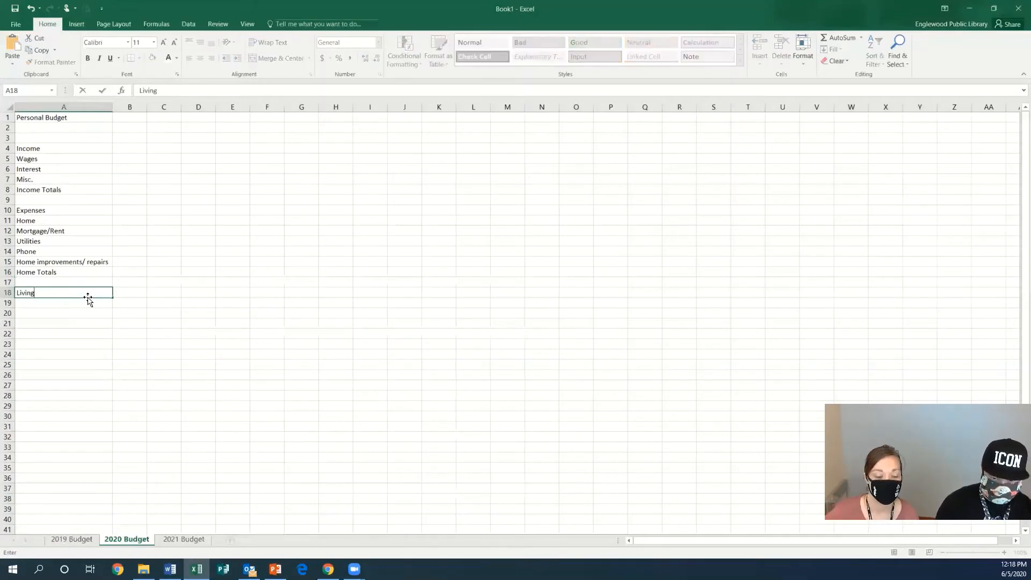
key("Return")
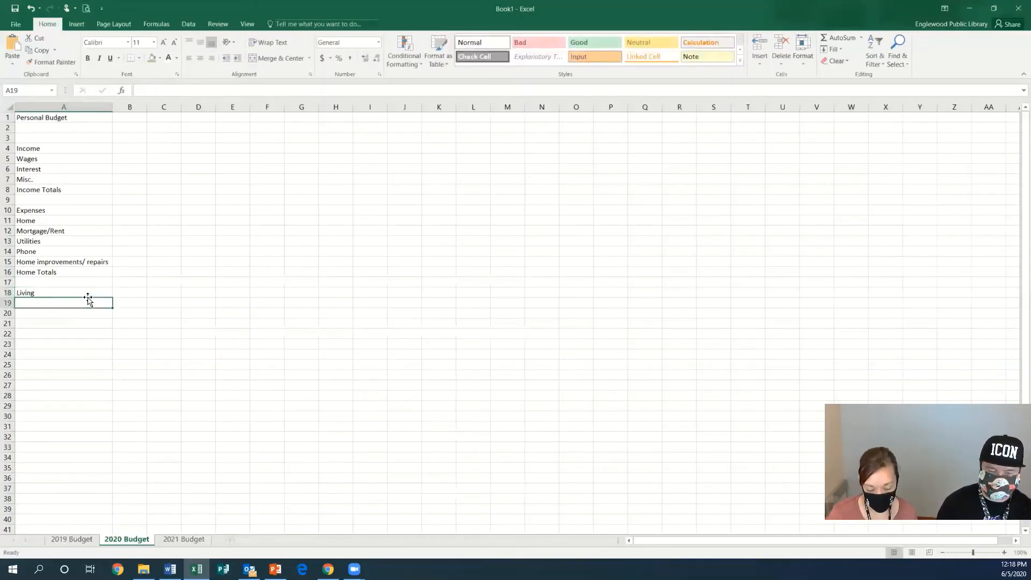
type("Groceries")
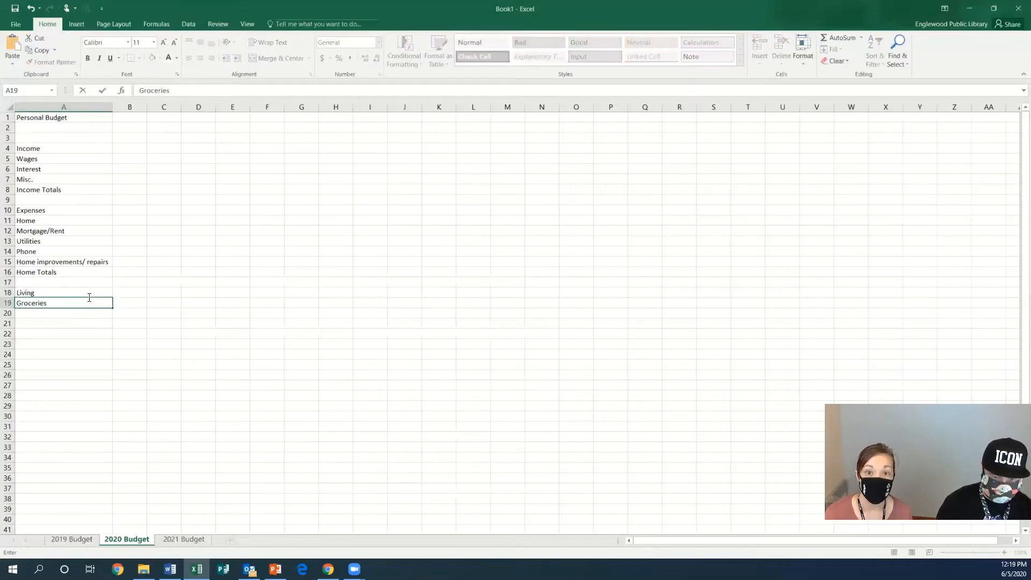
key("Return")
type("Childcare")
key("Return")
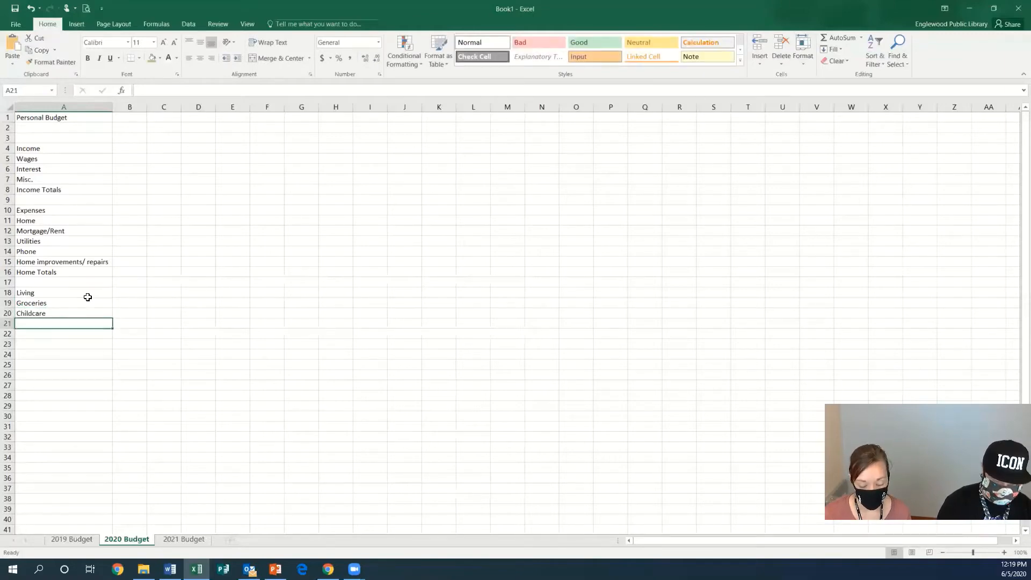
type("Eat")
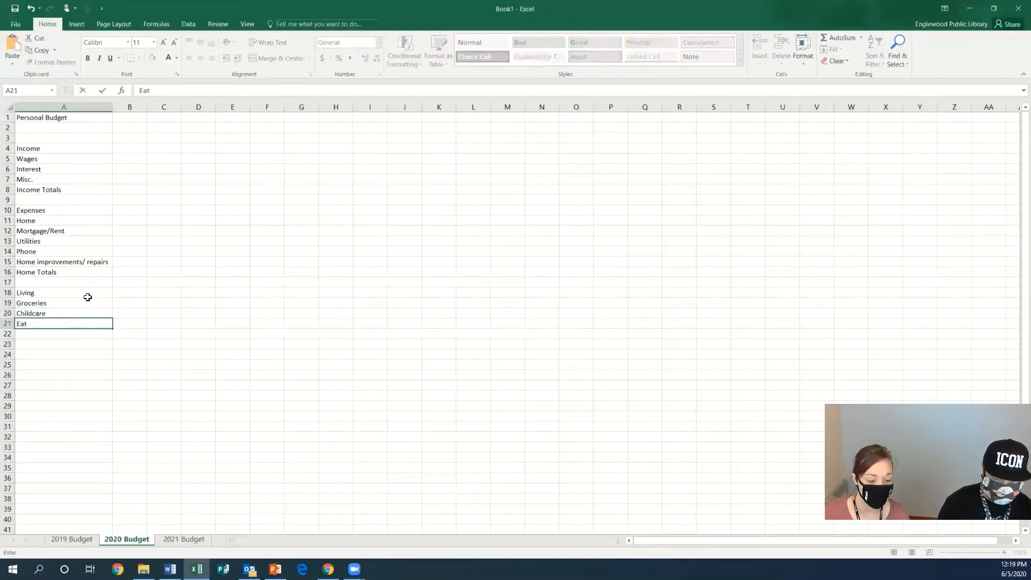
type("ing out")
key("Return")
- Label cell A22 "Living Totals" with a capital T, below the living expense categories
type("Living")
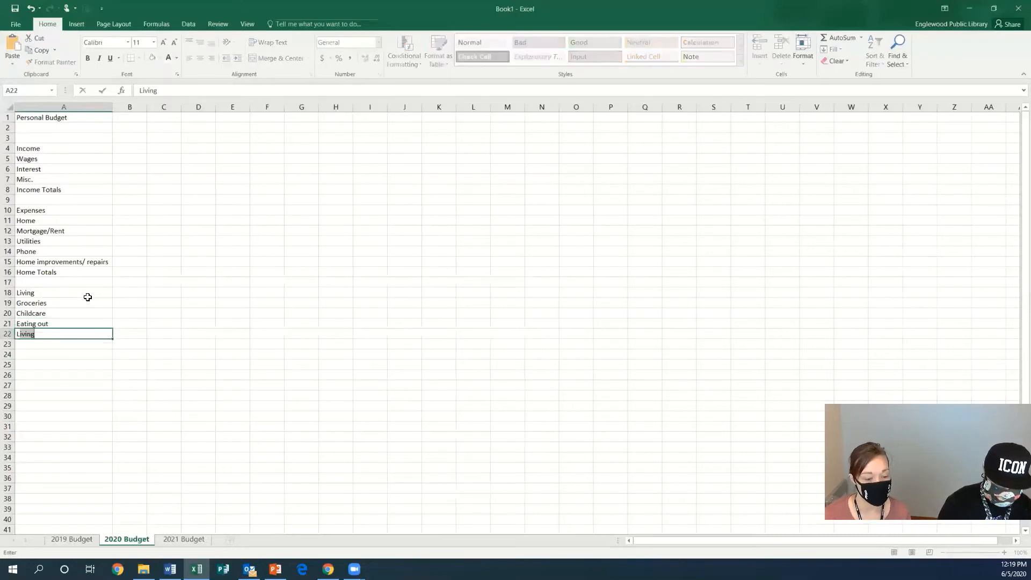
type(" totals")
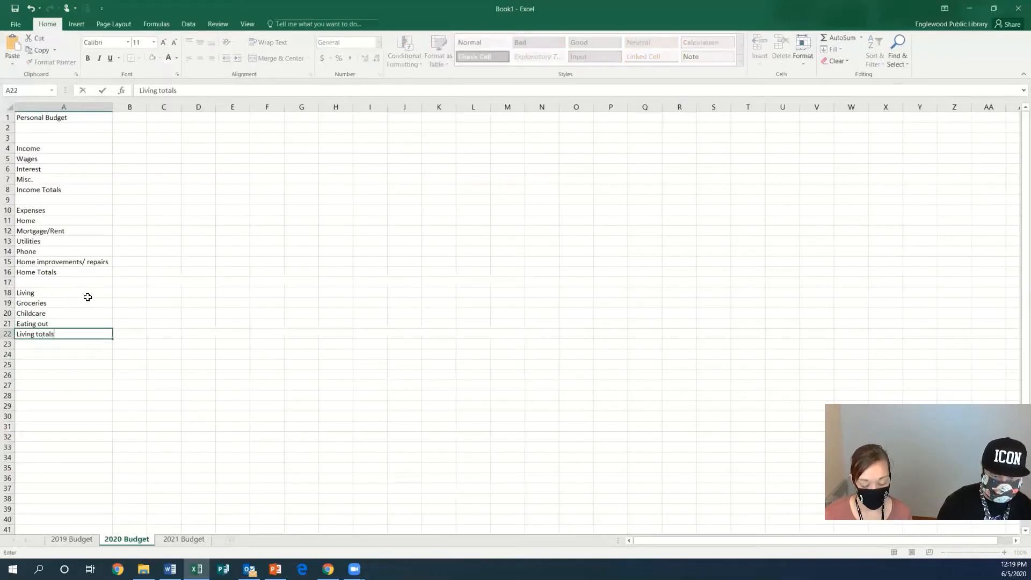
key("ctrl+Return")
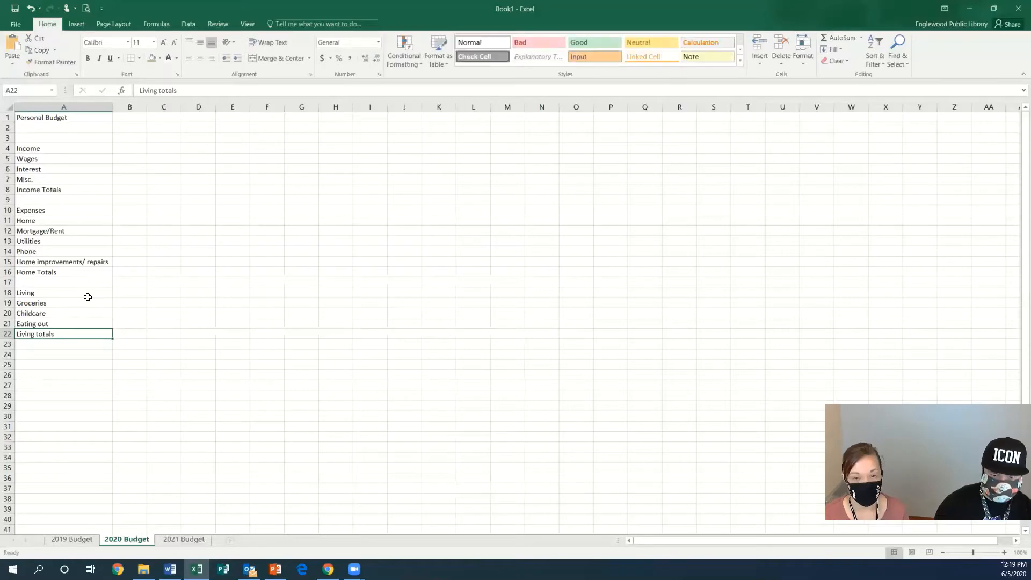
left_click(159, 90)
key("BackSpace")
type("T")
- Enter the subheading "Transportation" in cell A24 and list Gas, Insurance, Parking and Public transportation in cells A25 to A28
left_click(49, 356)
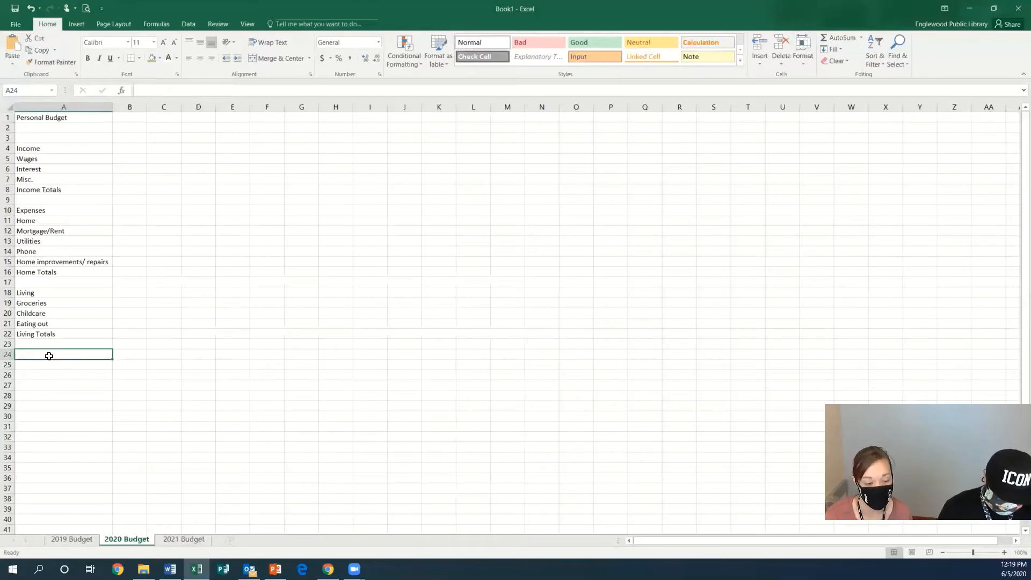
type("Transportation")
key("Return")
type("Gas")
key("Return")
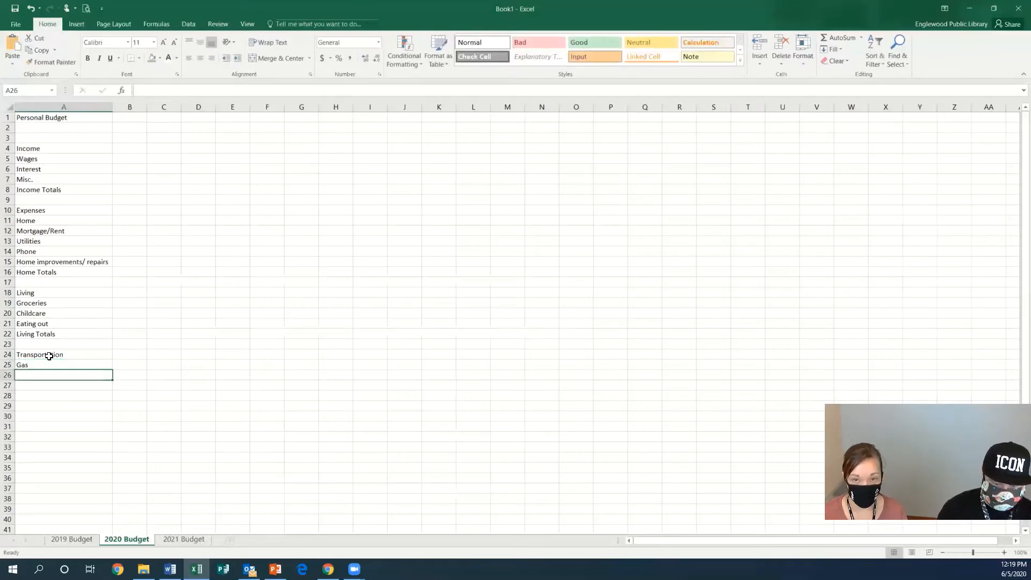
type("Insurance")
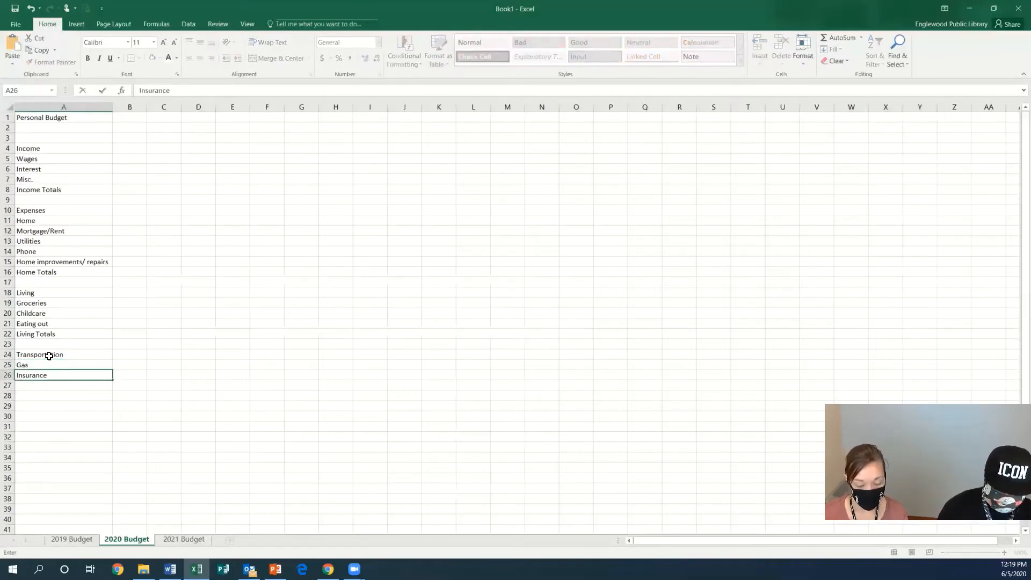
key("Return")
type("Pa")
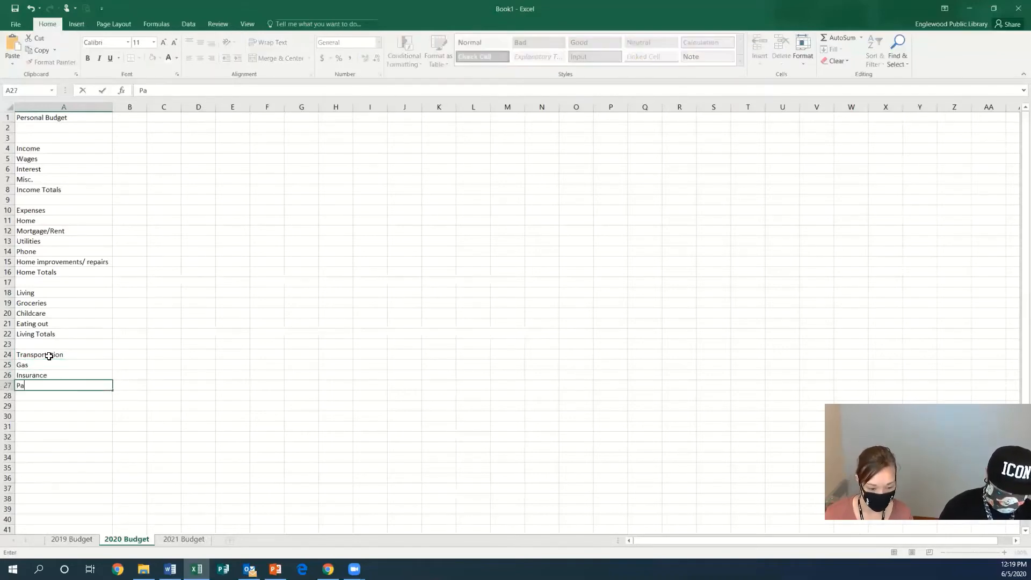
type("rking")
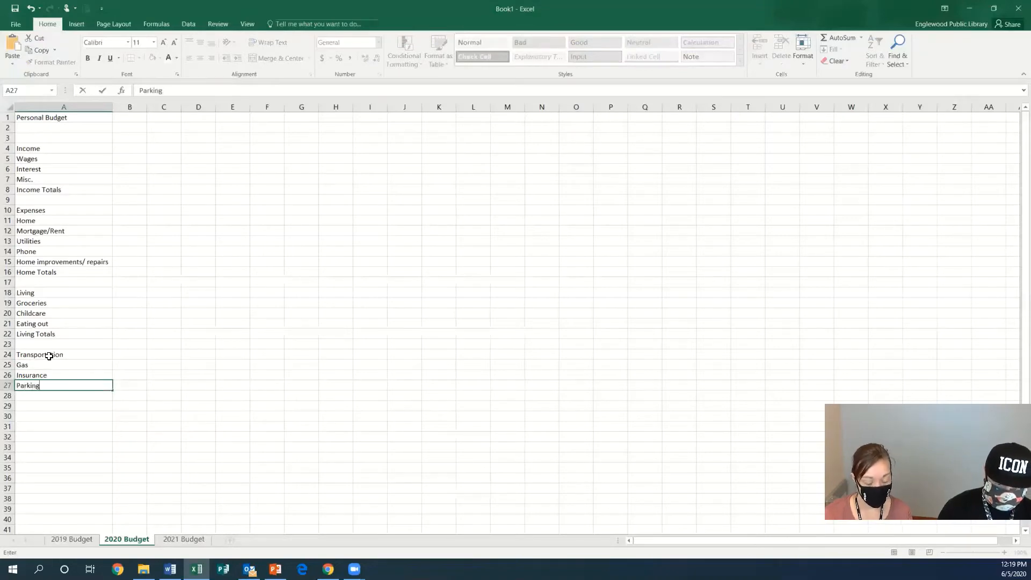
key("Return")
type("Pu")
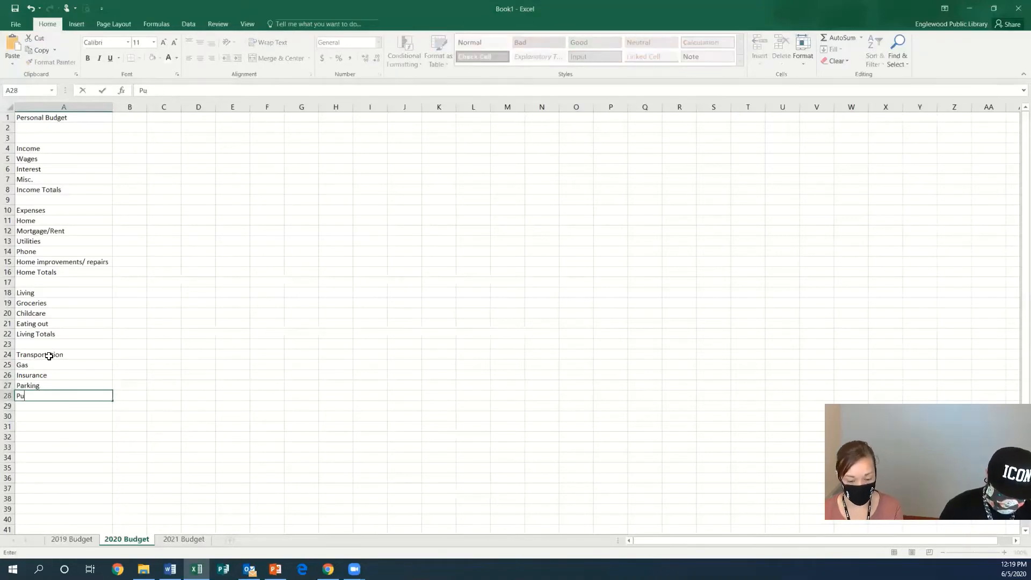
type("blic transportation")
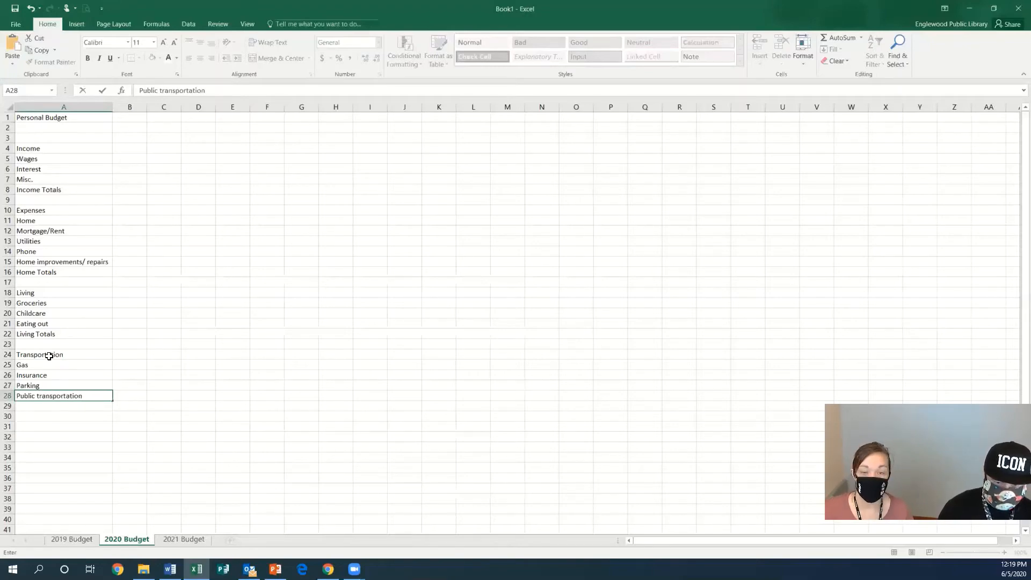
key("Return")
- Label cell A29 "Transportation Totals" below the transportation expense categories
type("Transp")
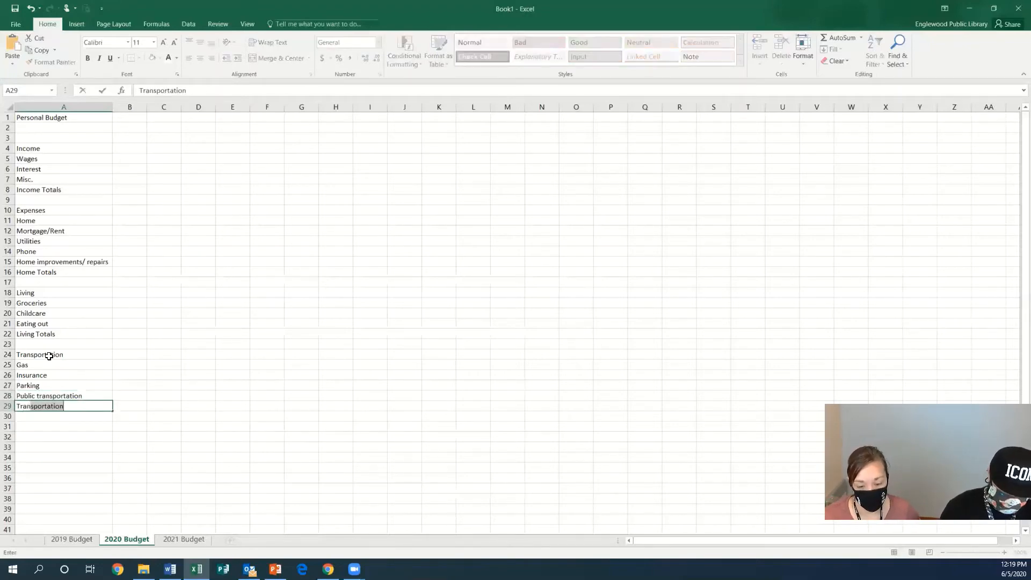
type("ortation Totals")
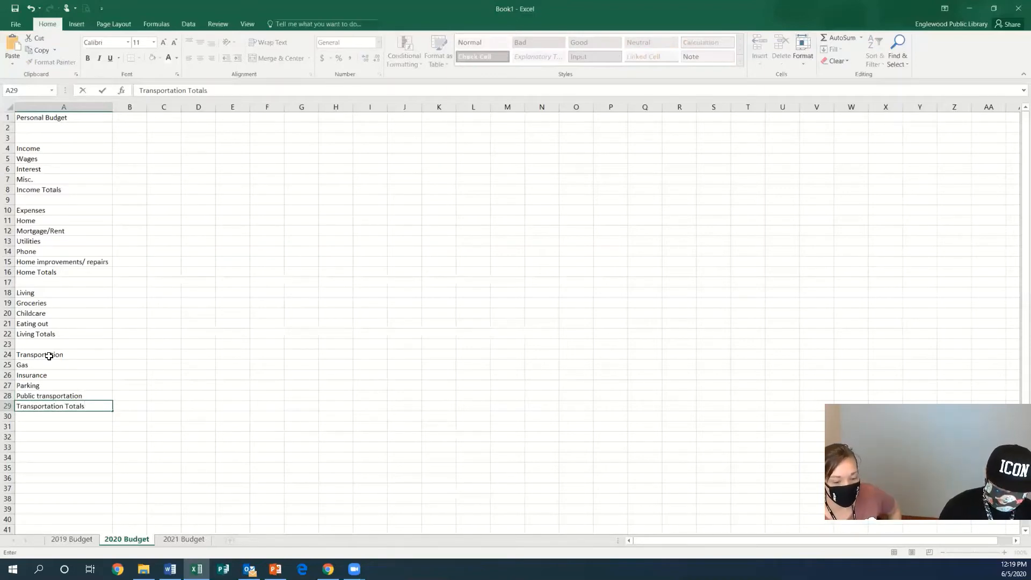
key("Return")
key("Return")
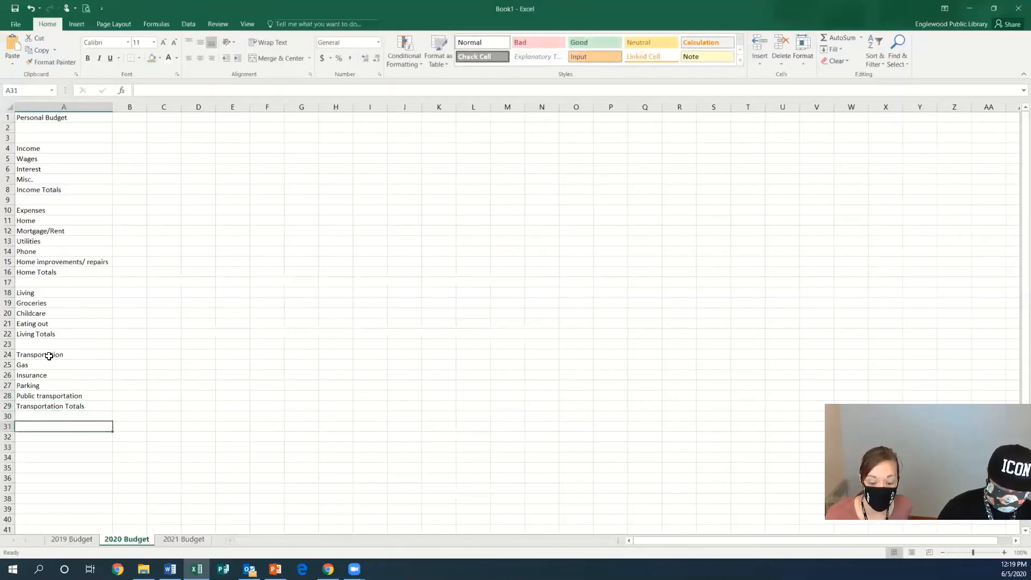
- Add the summary labels "Expenses Total" in cell A31 and "Over/Short" in cell A32
type("Expenses Total")
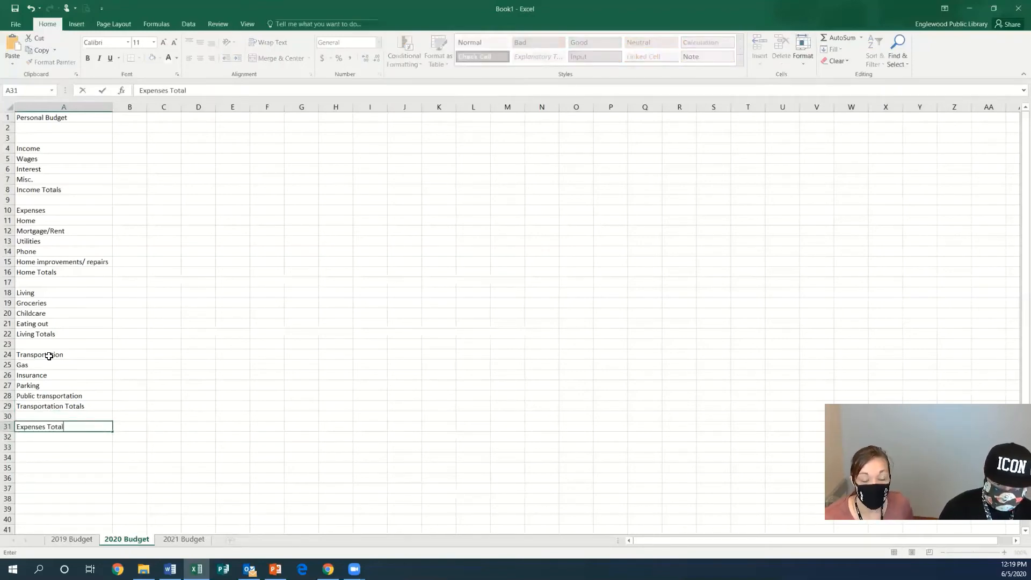
key("Return")
type("O")
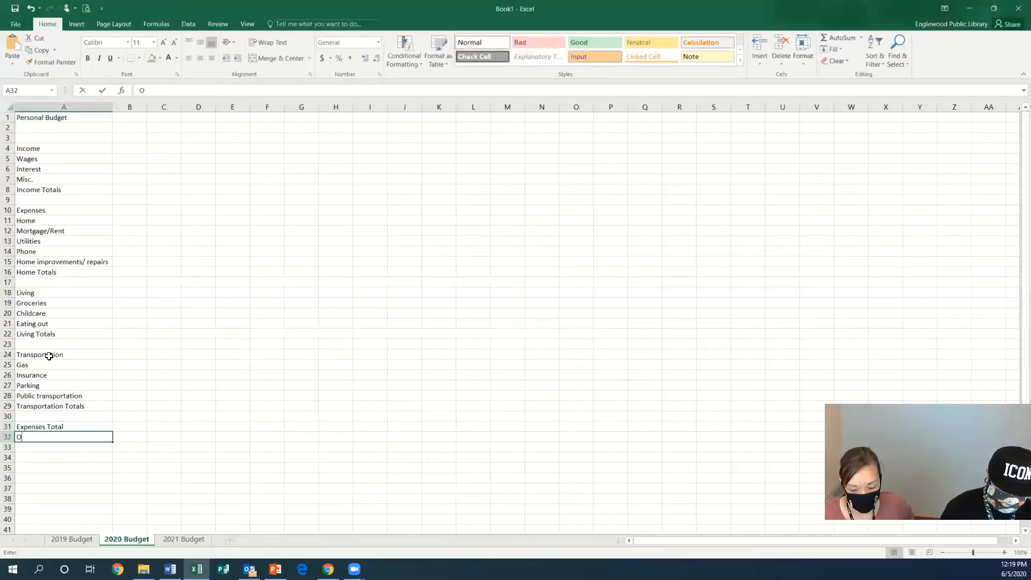
type("ver/Short")
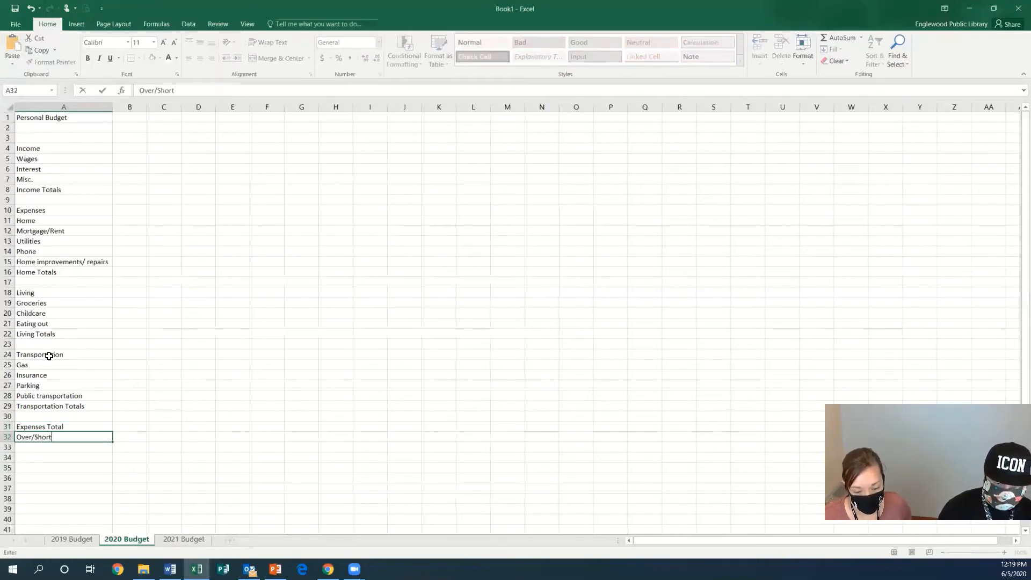
key("Return")
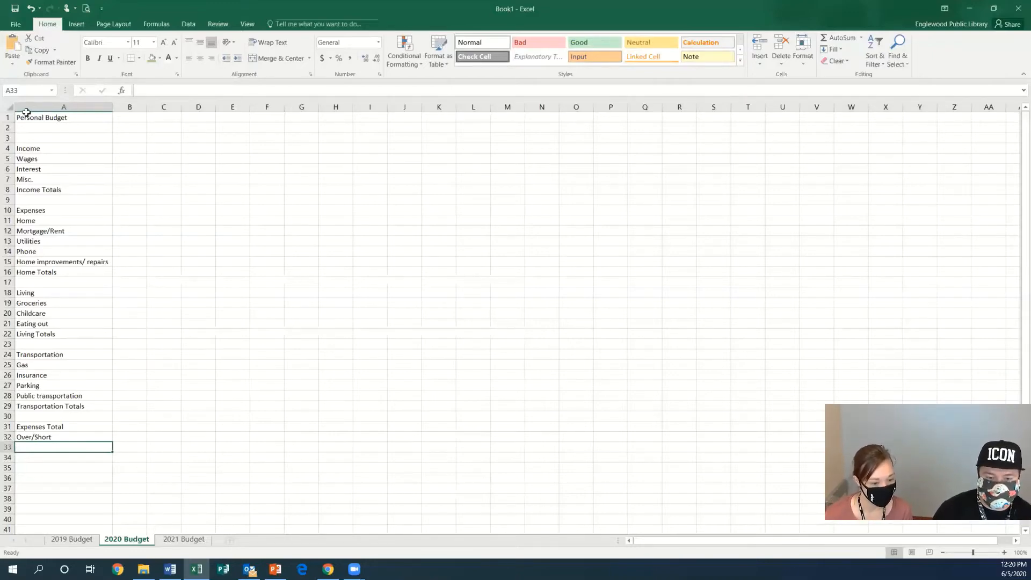
- Narrow column A below the width of its longest label and enter the sample value 800 in cell B15
left_click_drag(112, 108, 75, 111)
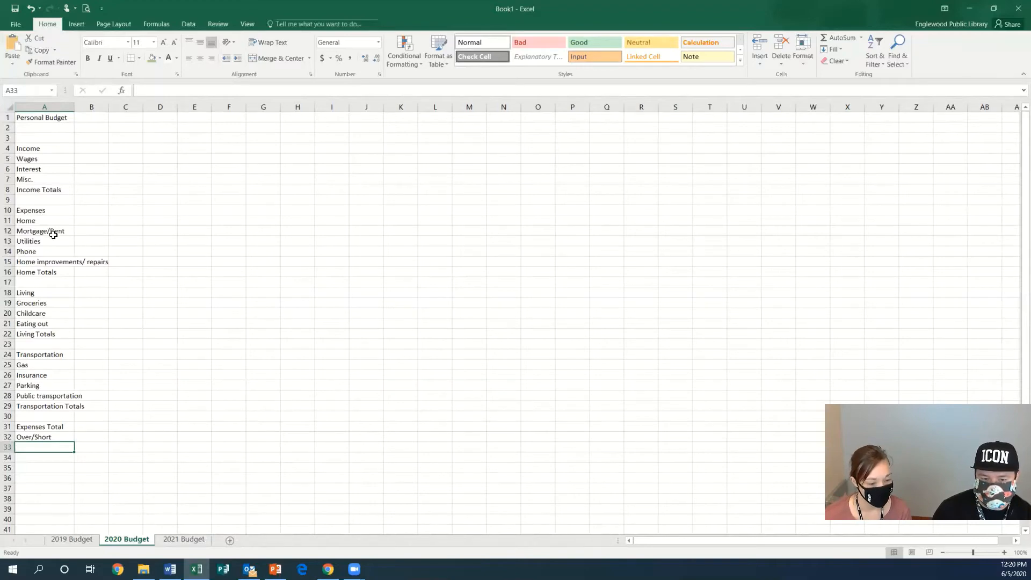
left_click(92, 262)
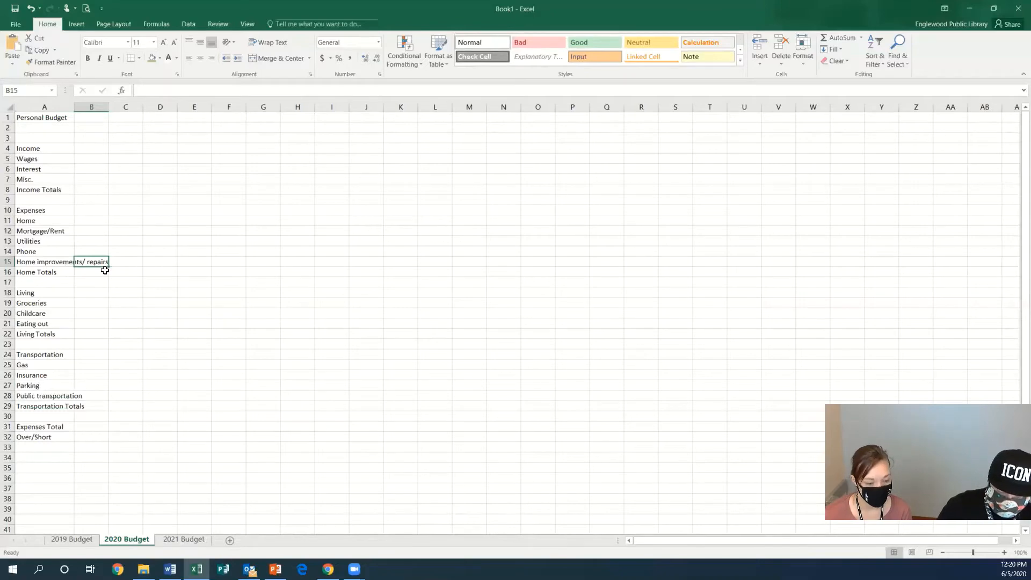
type("800")
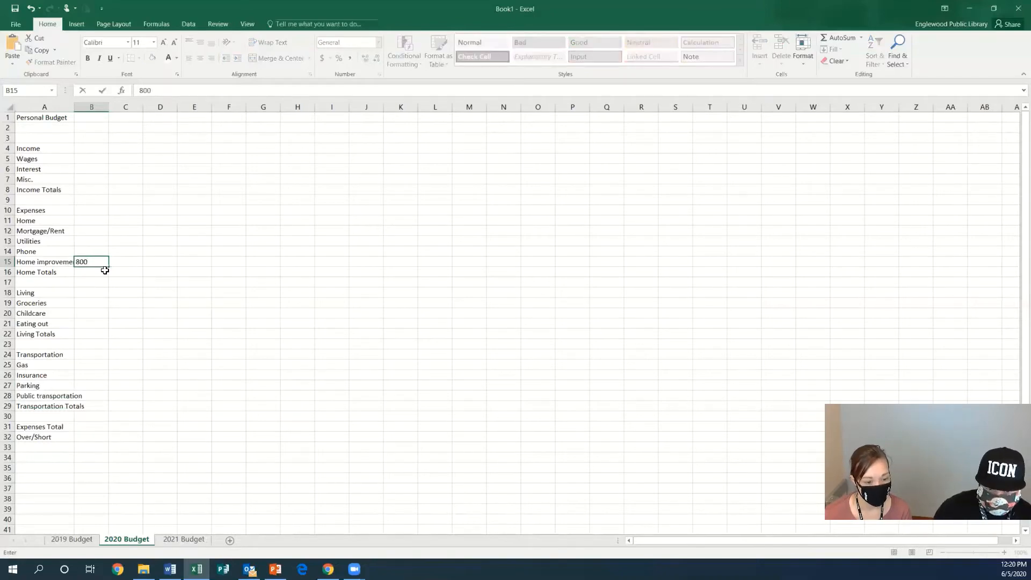
left_click(228, 280)
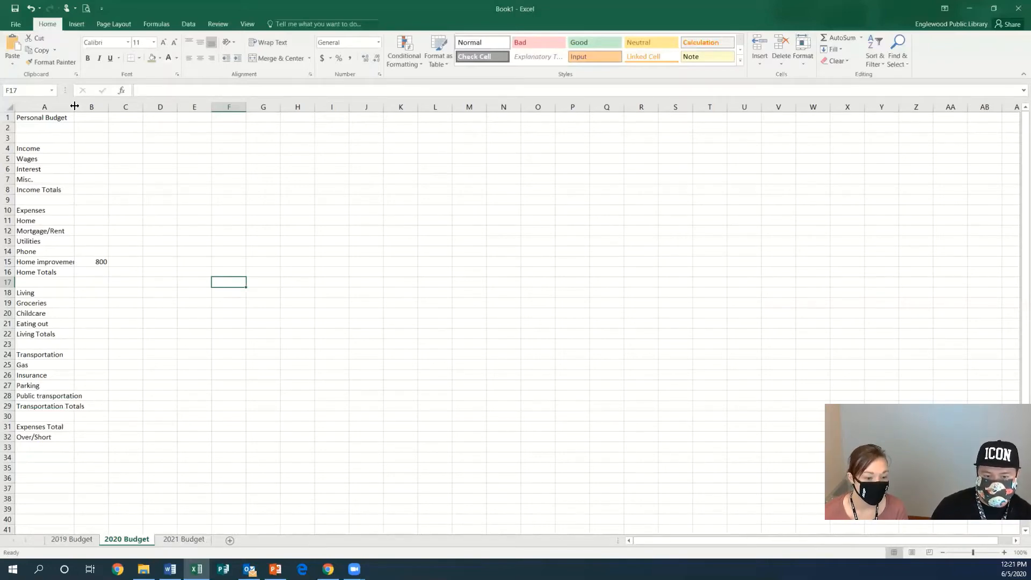
- Widen column A until "Home improvements/ repairs" fits, and narrow it again so the label is cut off
left_click_drag(75, 107, 87, 109)
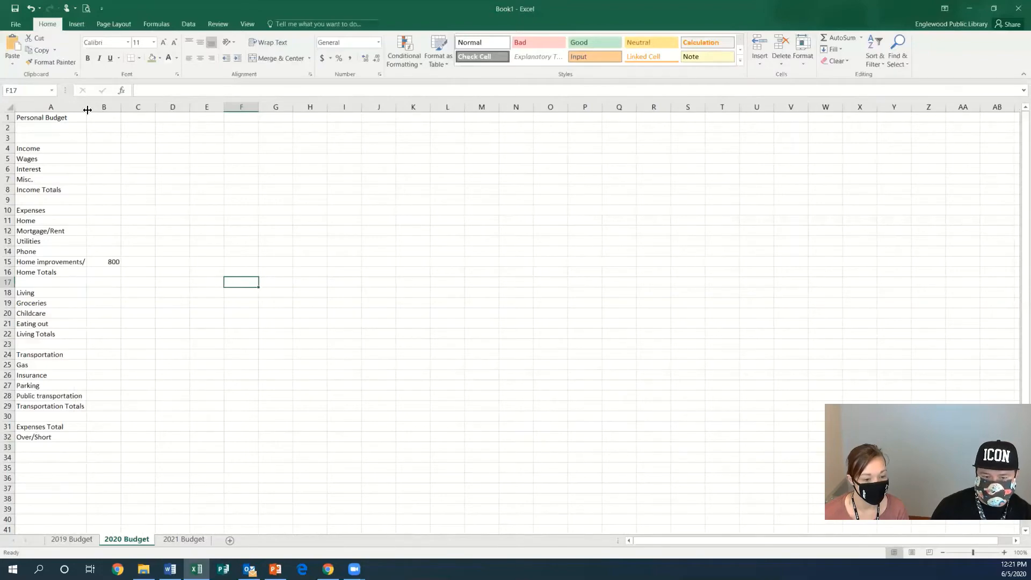
left_click_drag(87, 109, 114, 109)
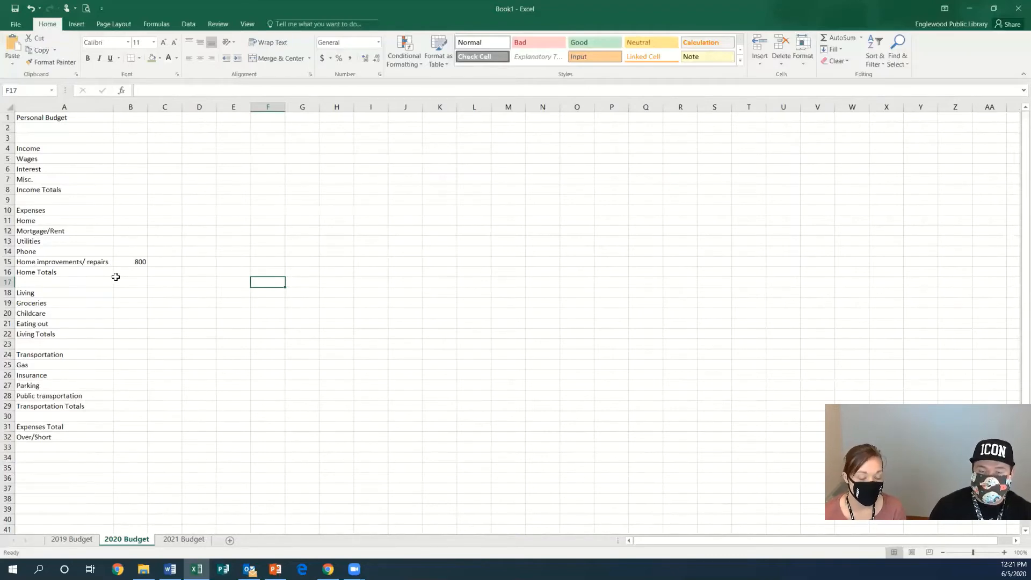
left_click_drag(114, 108, 68, 108)
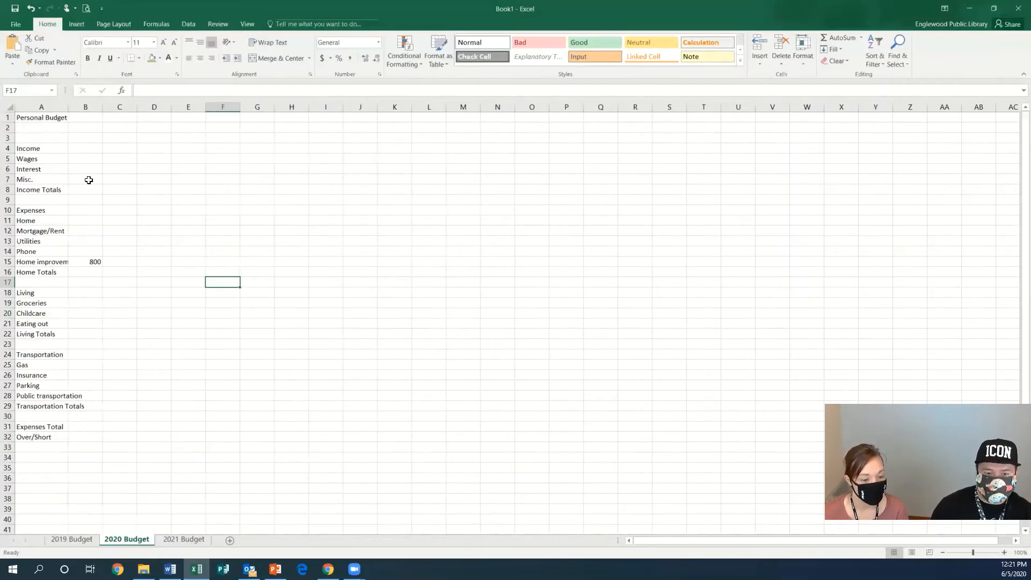
- Select the whole 2020 Budget sheet and AutoFit the column widths to their contents
left_click(10, 110)
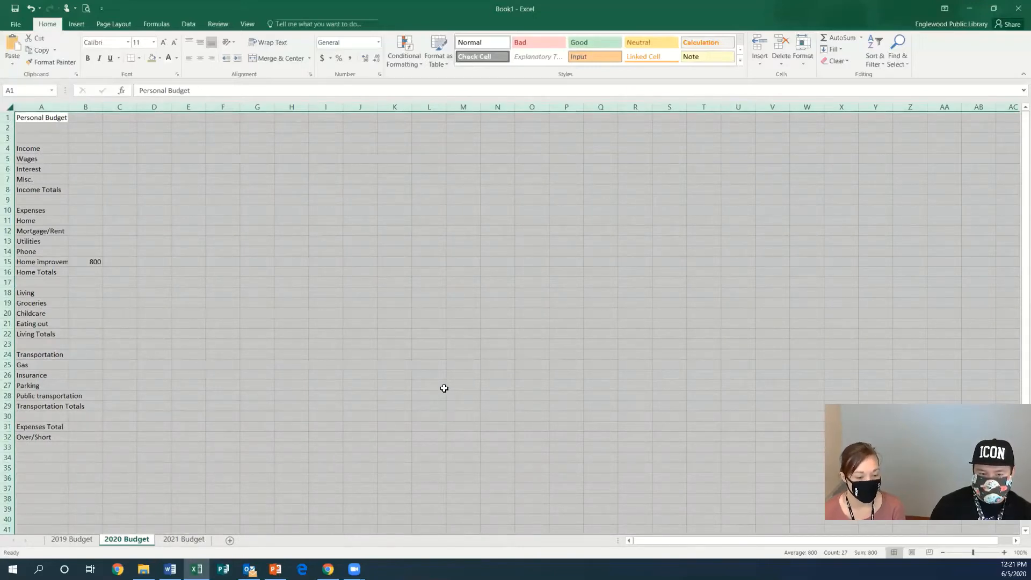
double_click(70, 107)
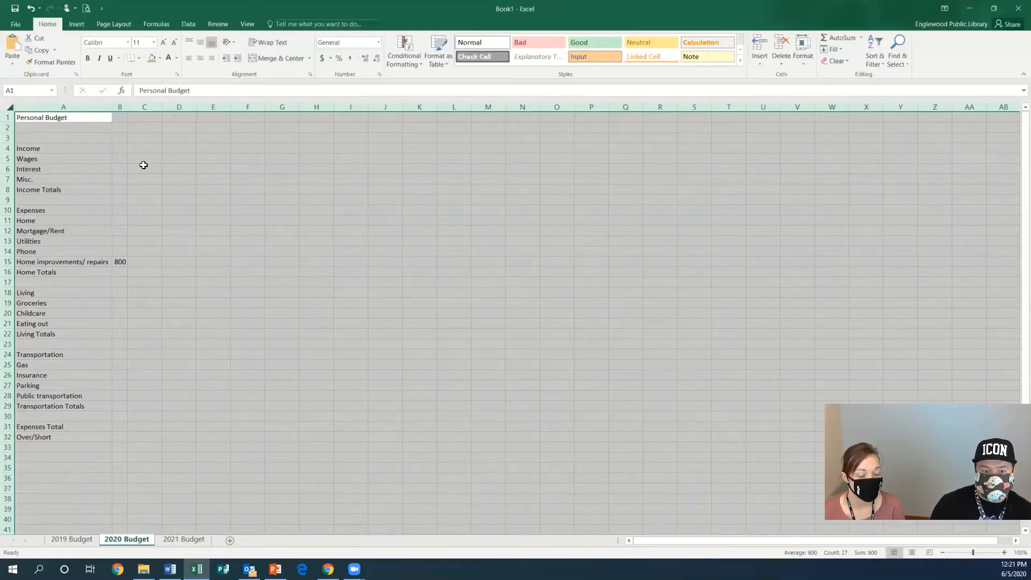
left_click(233, 218)
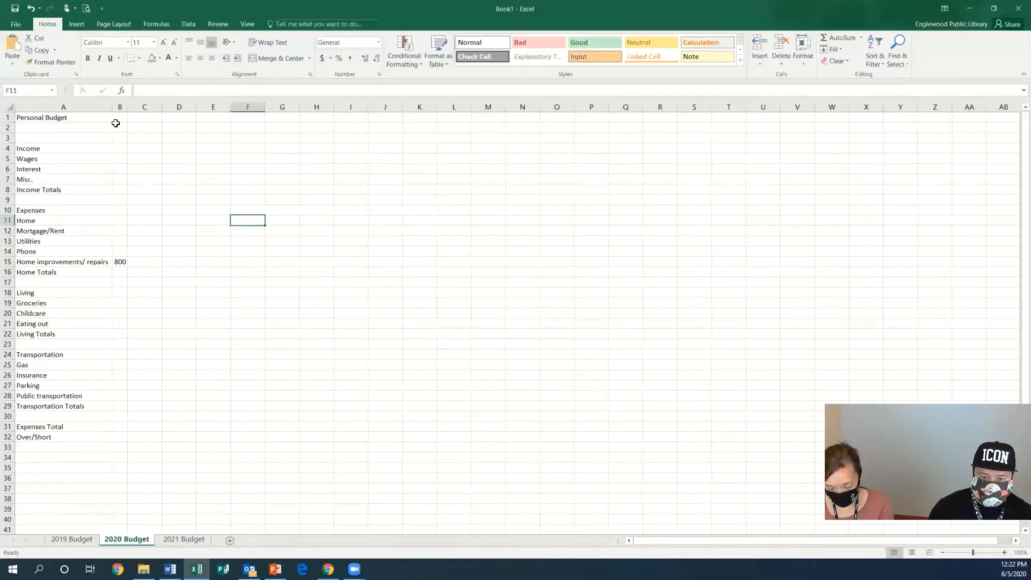
- Clear the sample value from cell B15 and widen the narrow column B
left_click(120, 263)
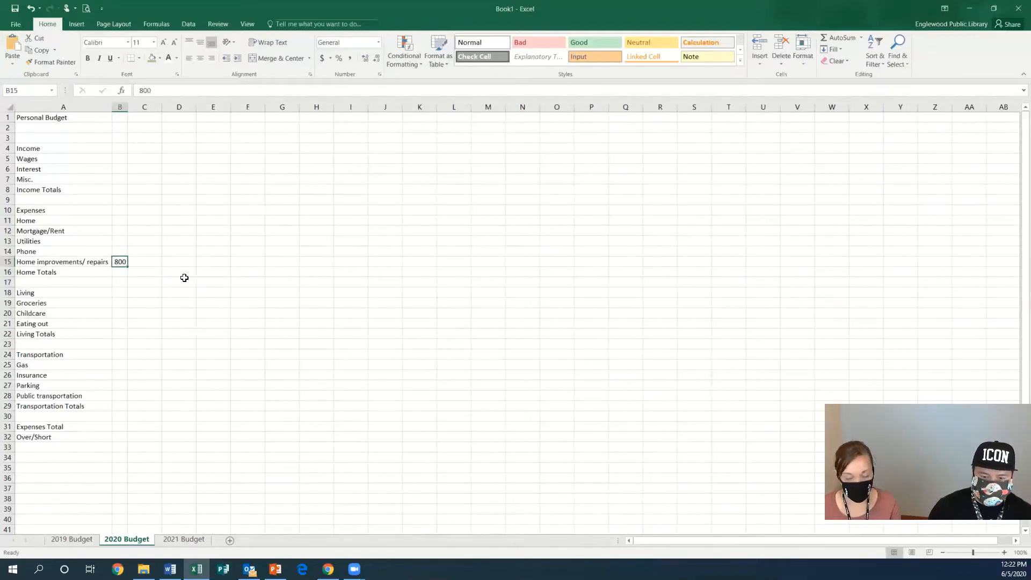
key("BackSpace")
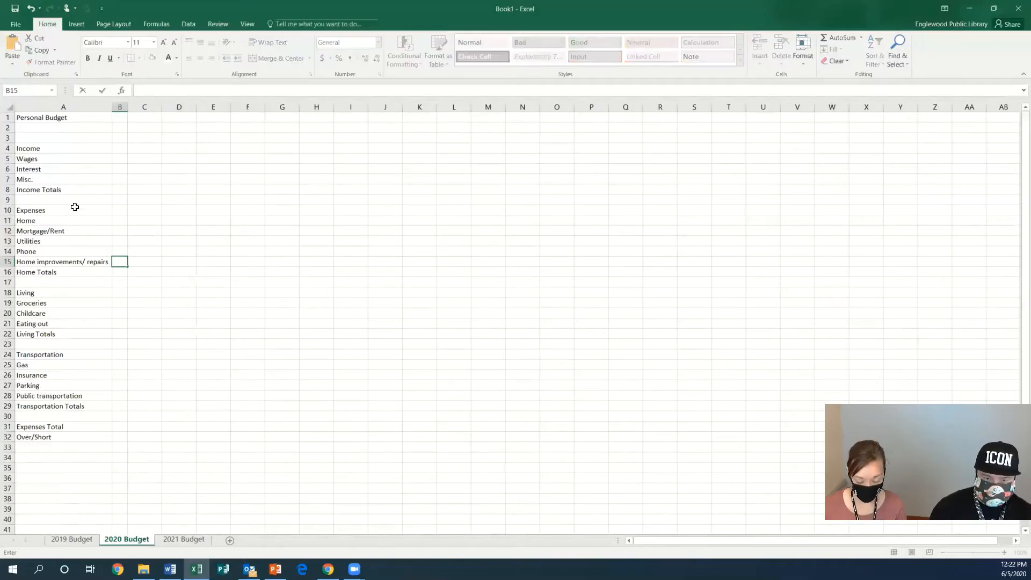
left_click(167, 228)
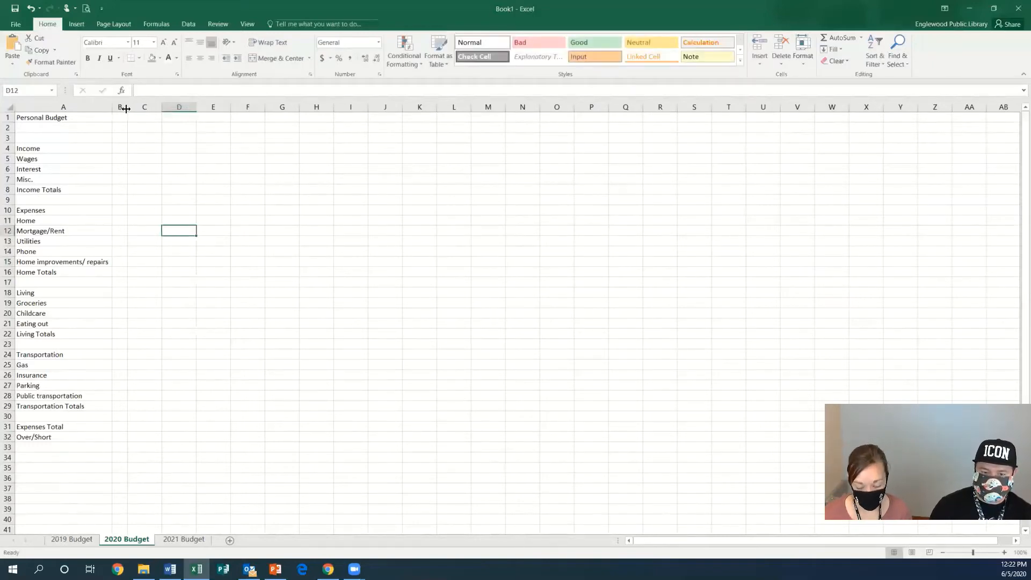
left_click_drag(127, 107, 159, 107)
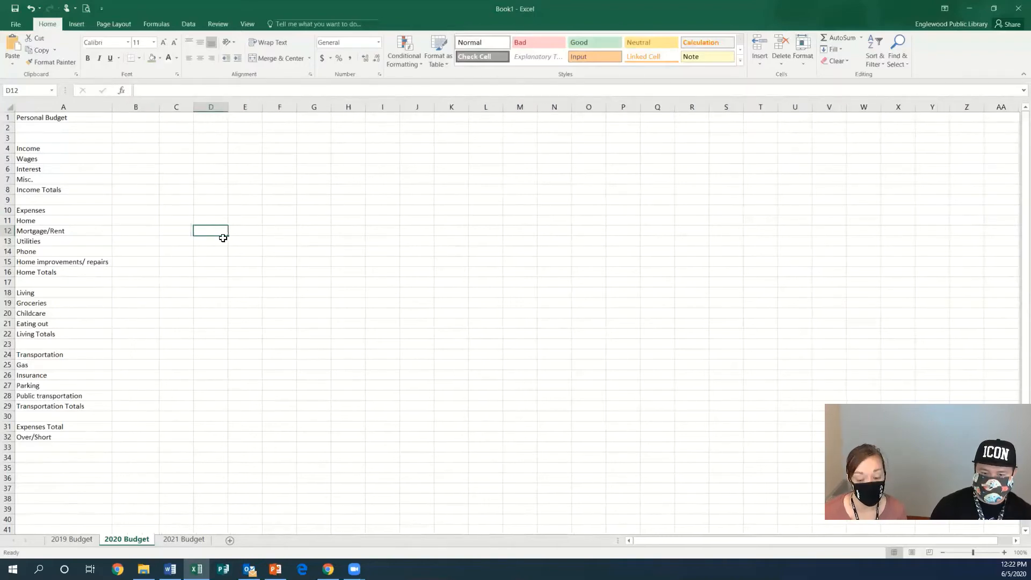
left_click(238, 290)
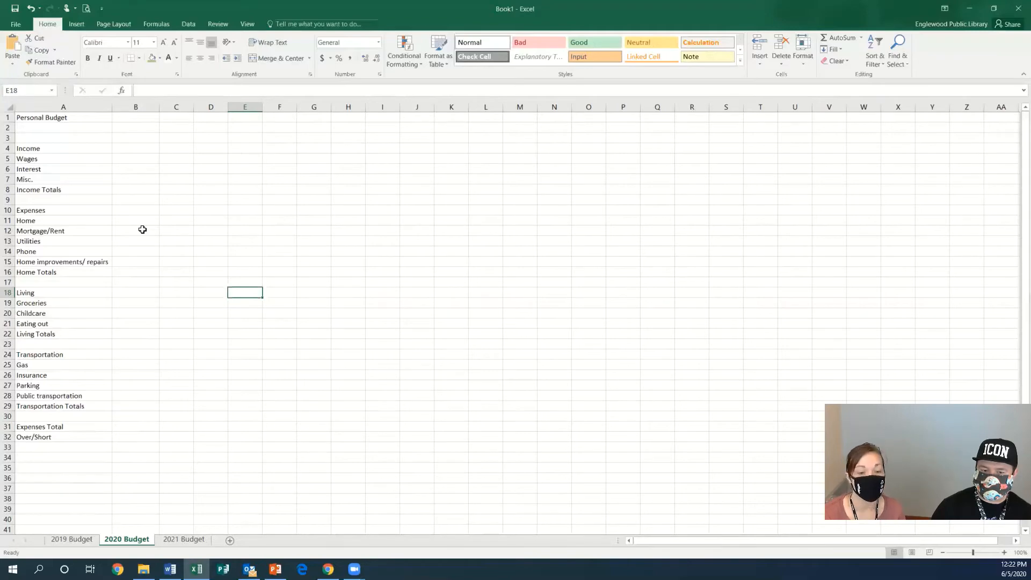
- Enter "Jan" in cell B3 and fill the month series across row 3 through Dec in cell M3
left_click(137, 138)
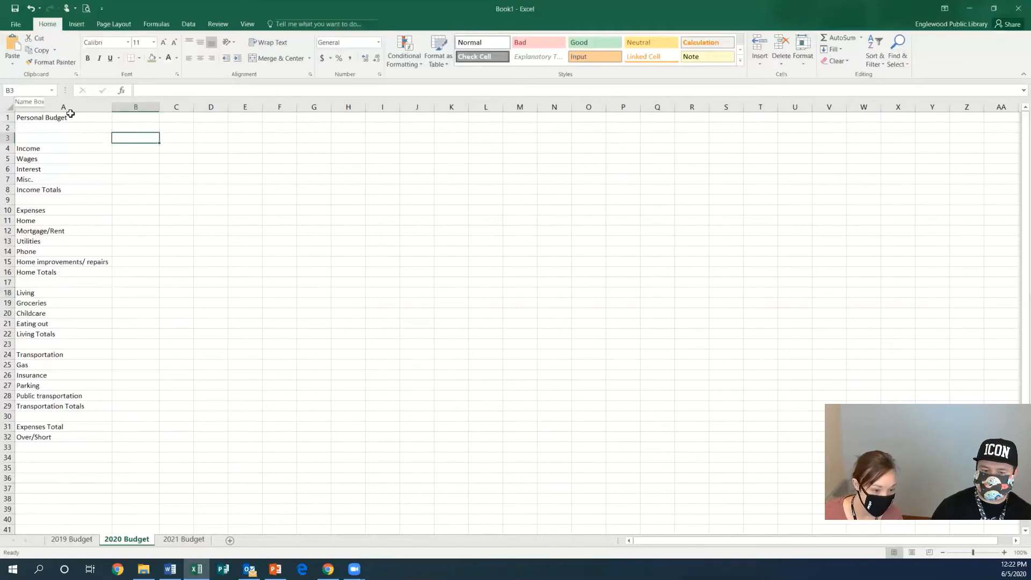
type("Jan")
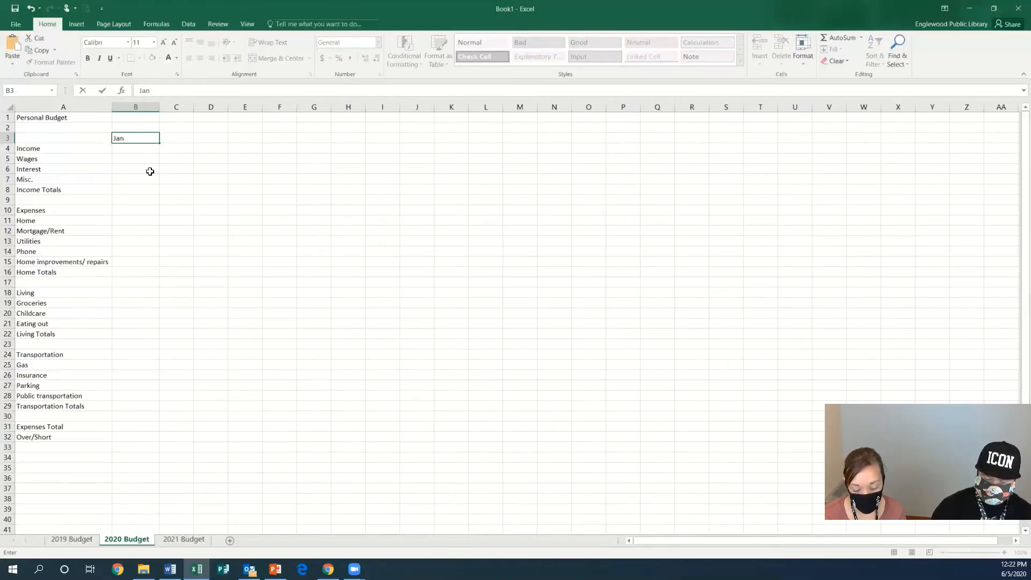
key("Return")
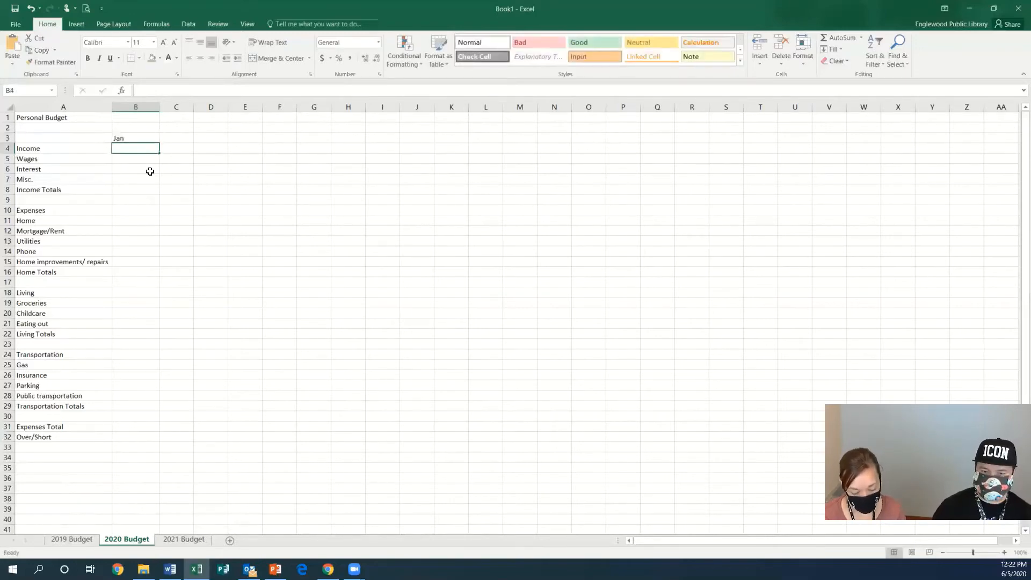
left_click(133, 138)
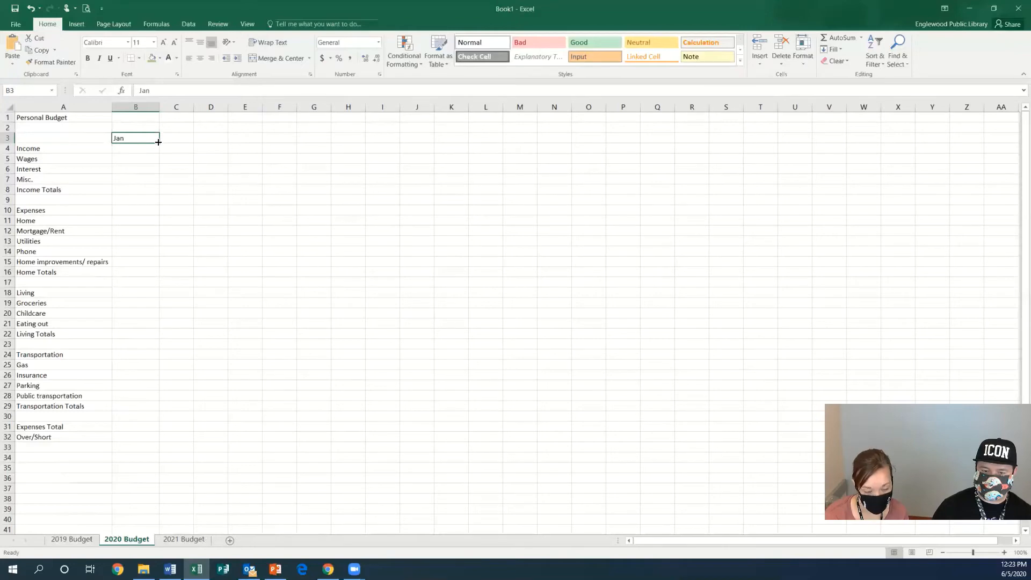
left_click_drag(159, 141, 522, 139)
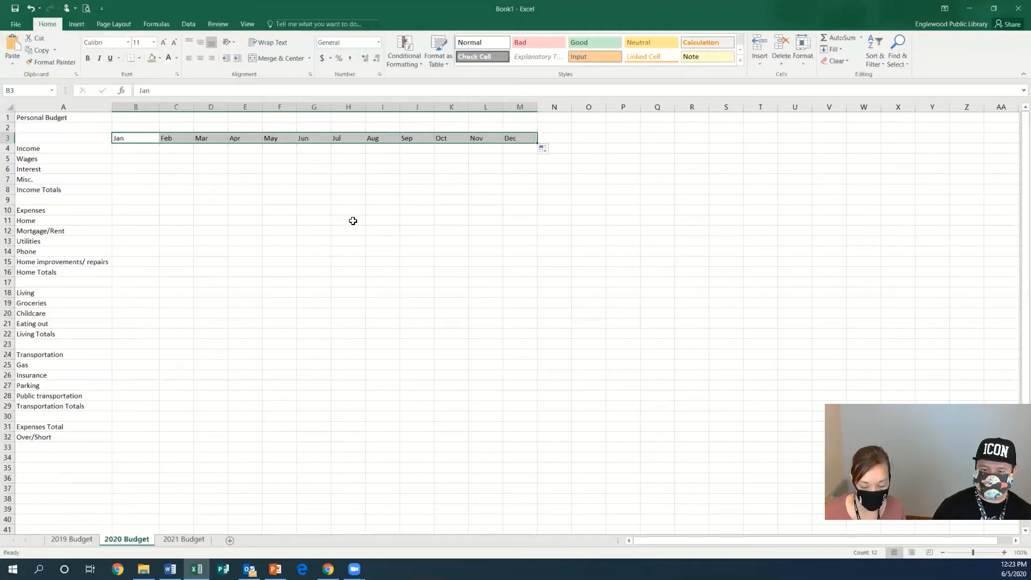
left_click(353, 221)
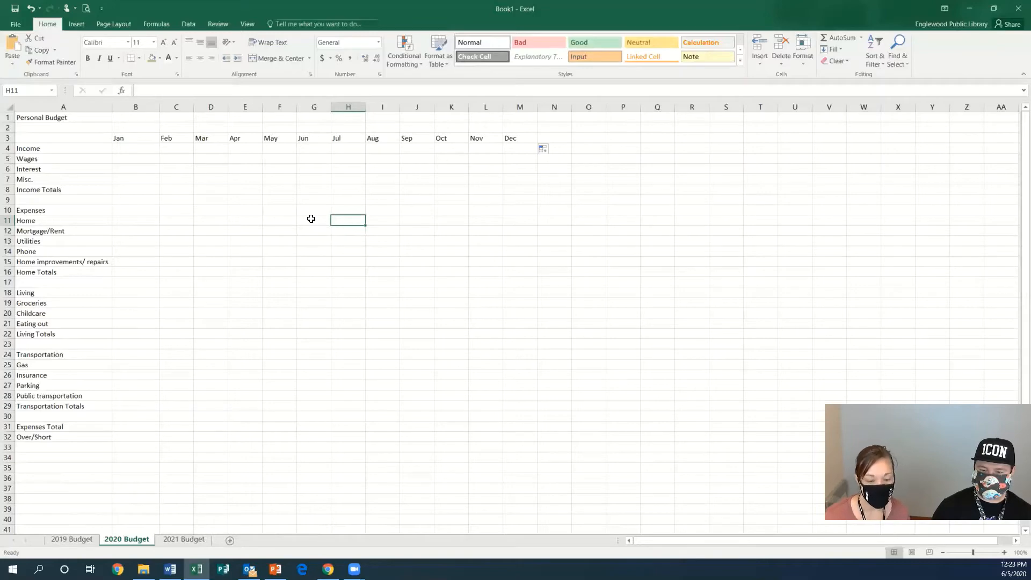
left_click(310, 219)
left_click(238, 188)
left_click(356, 190)
left_click(233, 137)
left_click(287, 138)
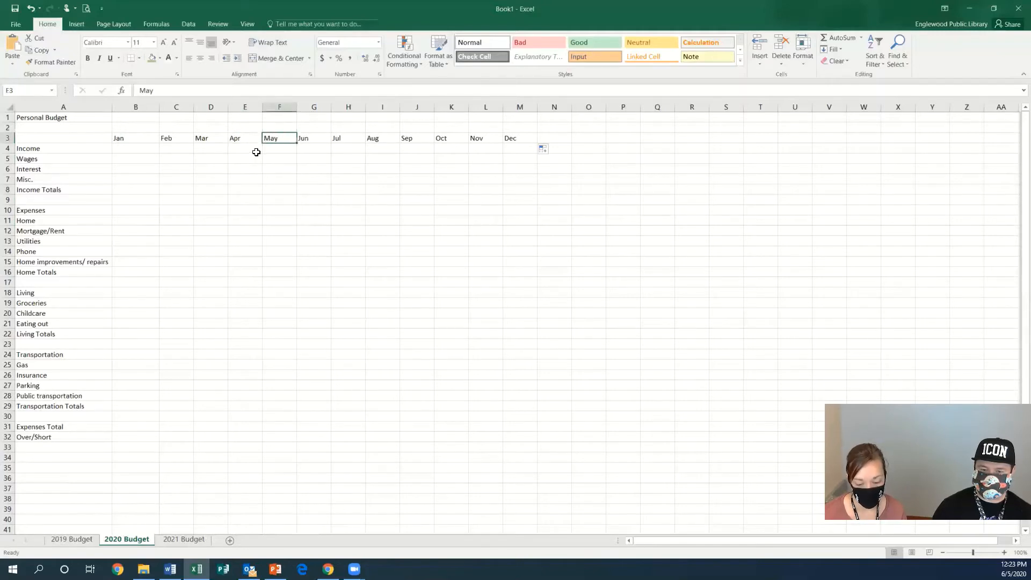
- Move the "Apr" heading from cell E3 onto F3, replacing the existing "May" entry
left_click(237, 138)
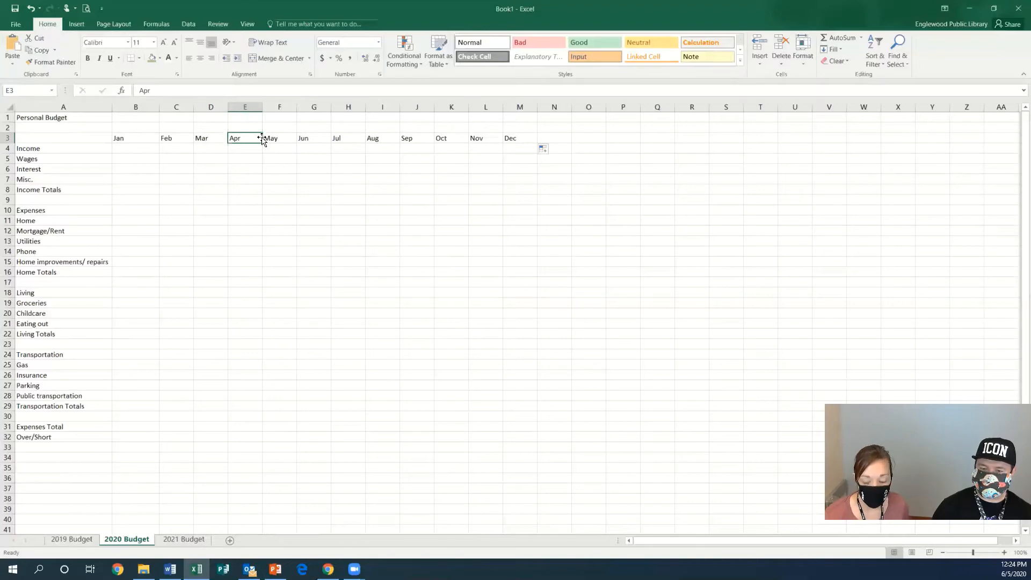
left_click_drag(263, 139, 269, 141)
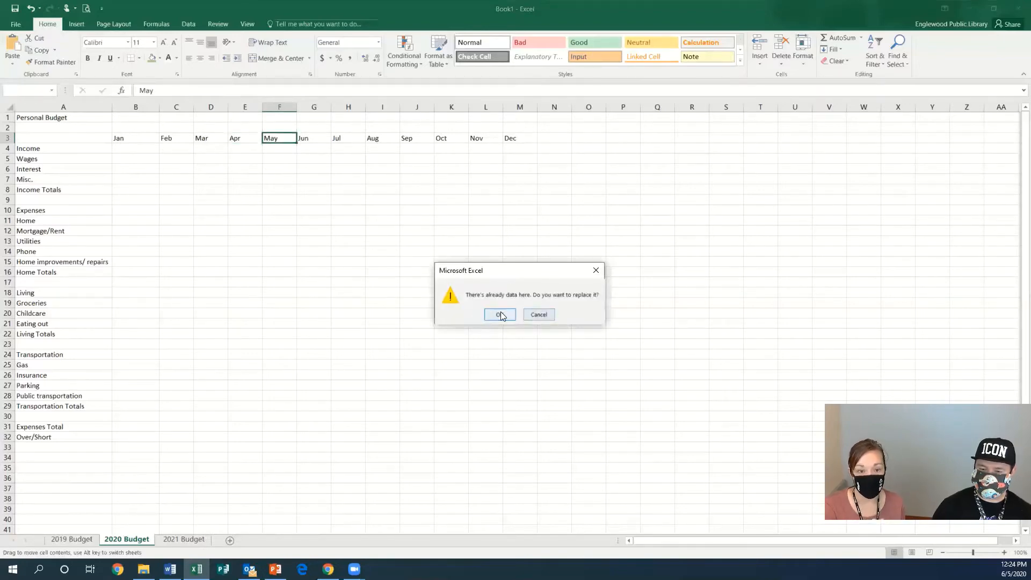
left_click(499, 314)
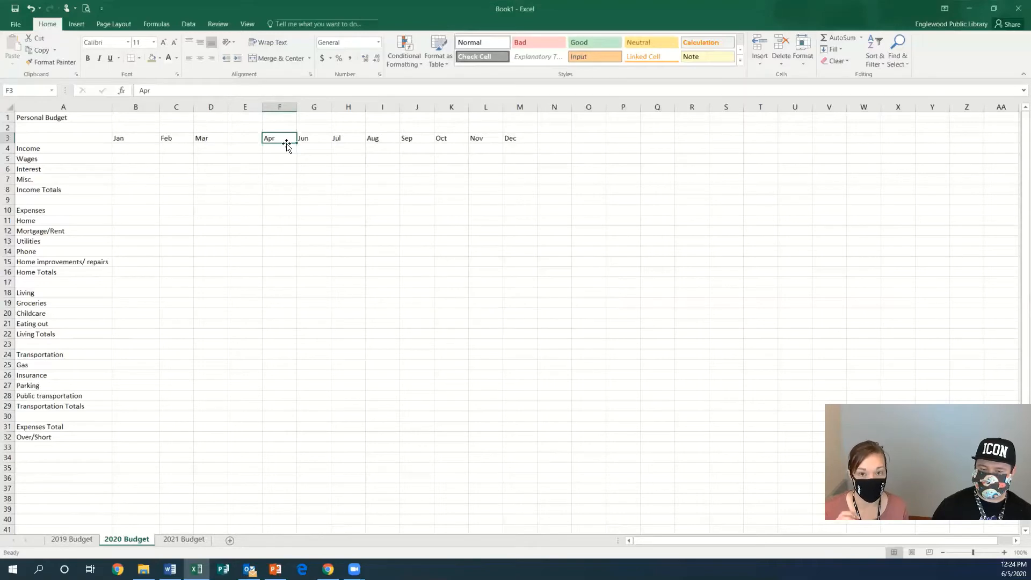
- Enter "apr" in the emptied cell E3
left_click(245, 139)
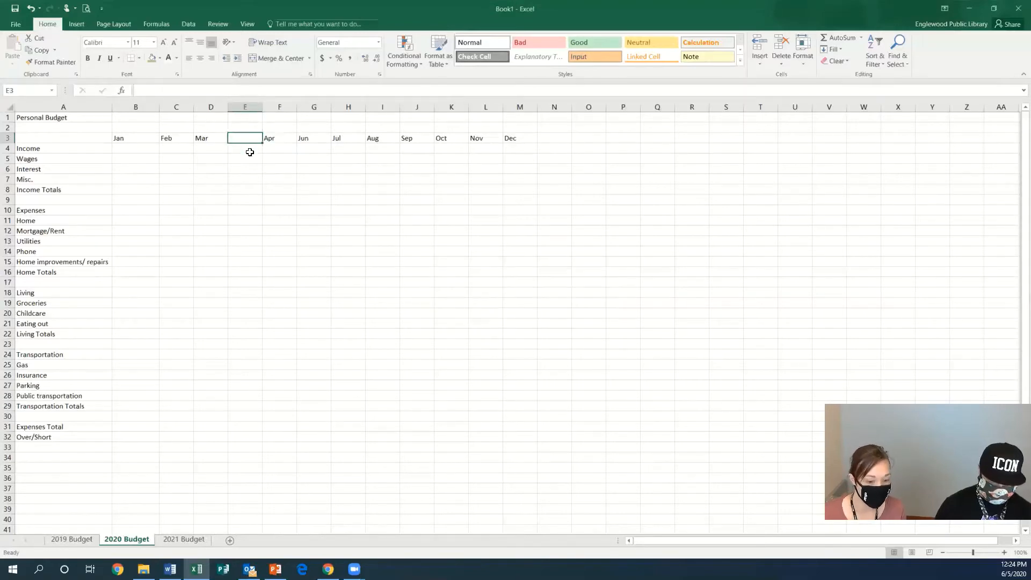
type("apr")
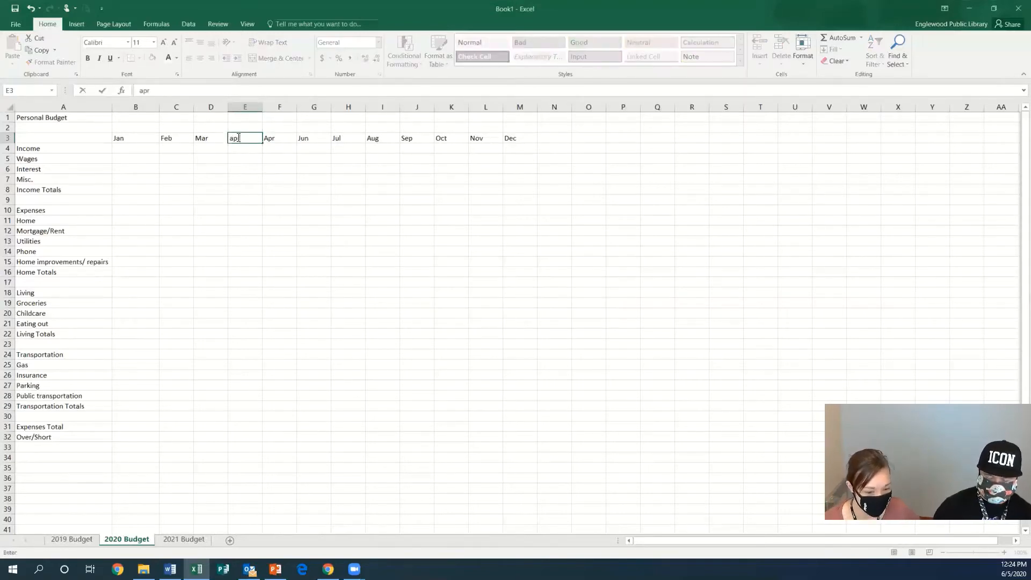
key("Left")
key("Left")
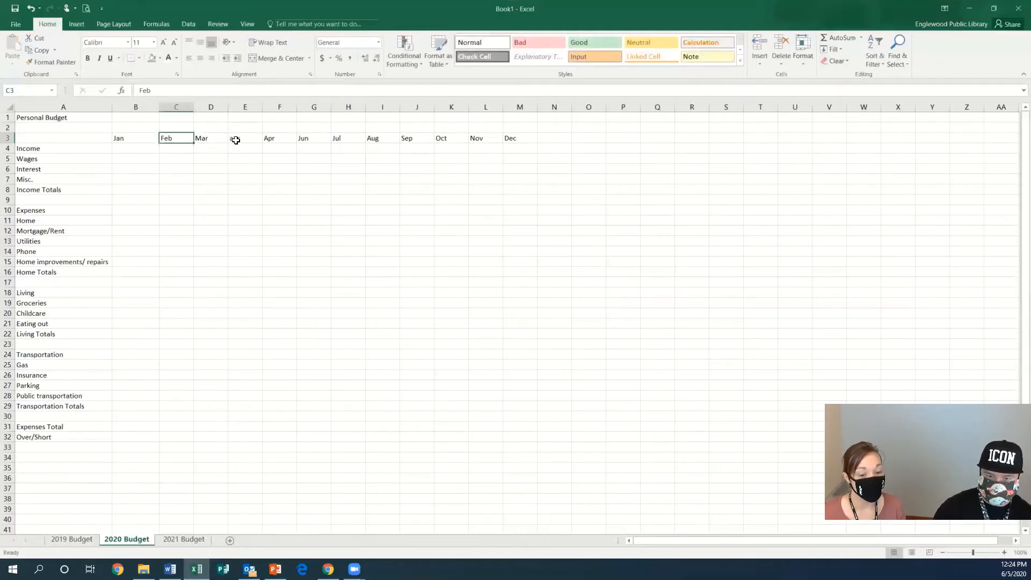
left_click(235, 138)
left_click(144, 90)
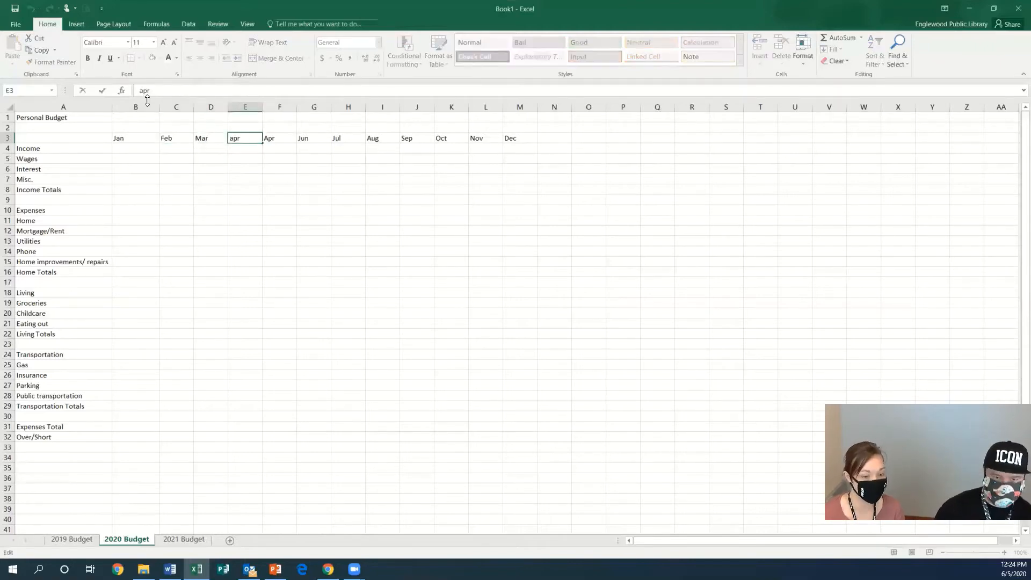
key("Escape")
- Undo the entry in E3 and the move of the "Apr" heading
left_click(268, 140)
left_click(30, 8)
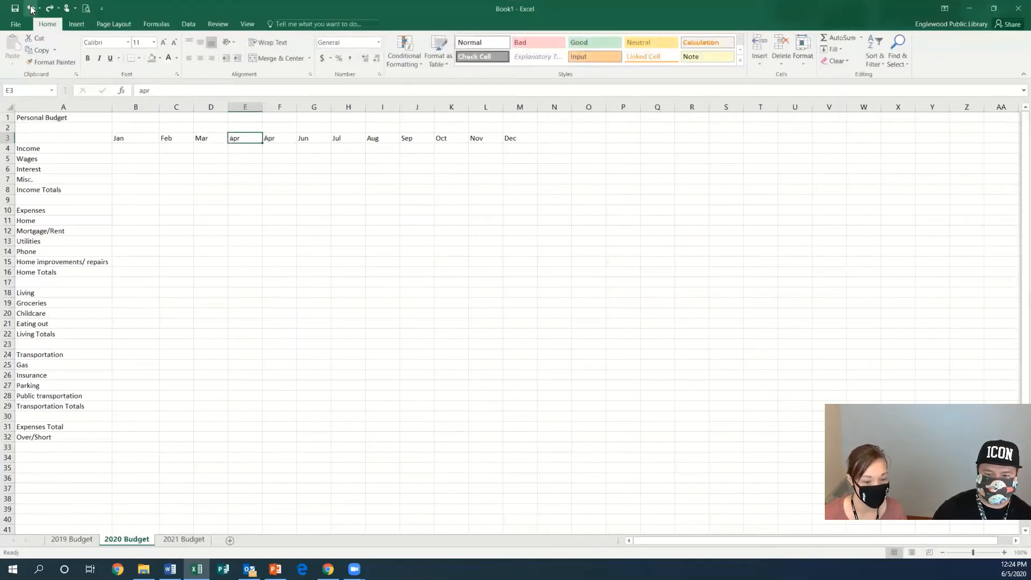
left_click(31, 8)
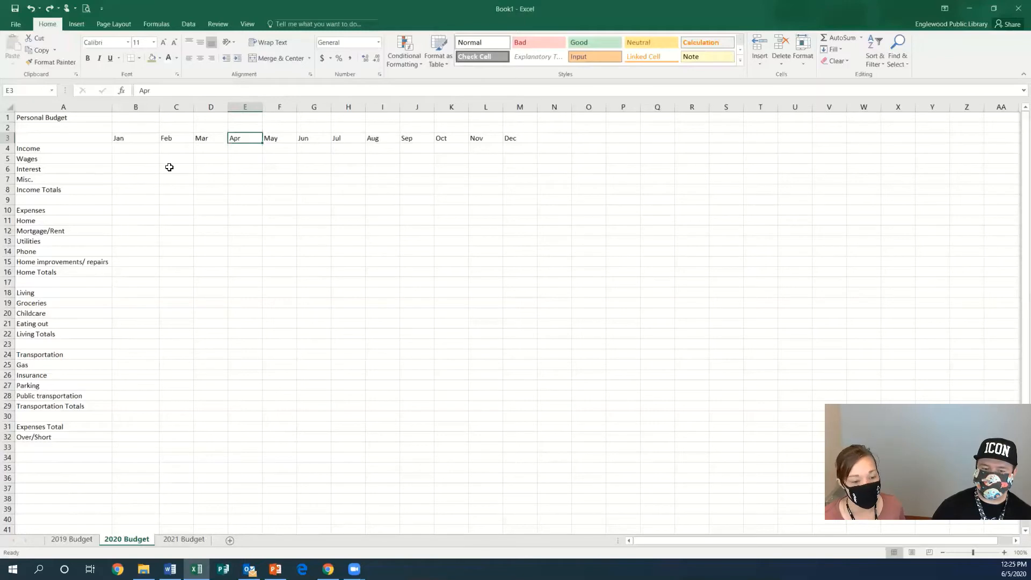
- Enter 2000 as the January wages in cell B5
left_click(133, 160)
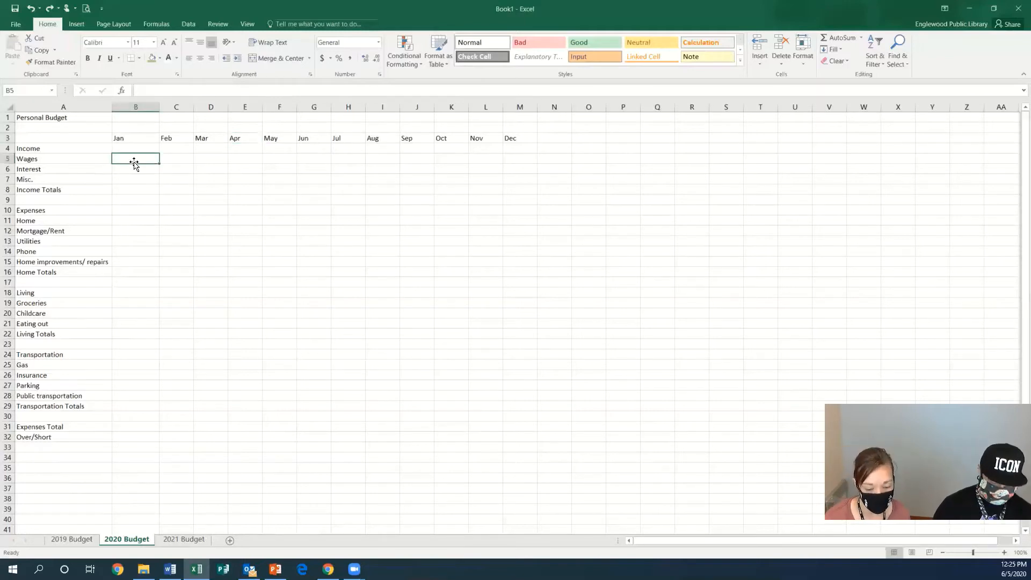
type("2000")
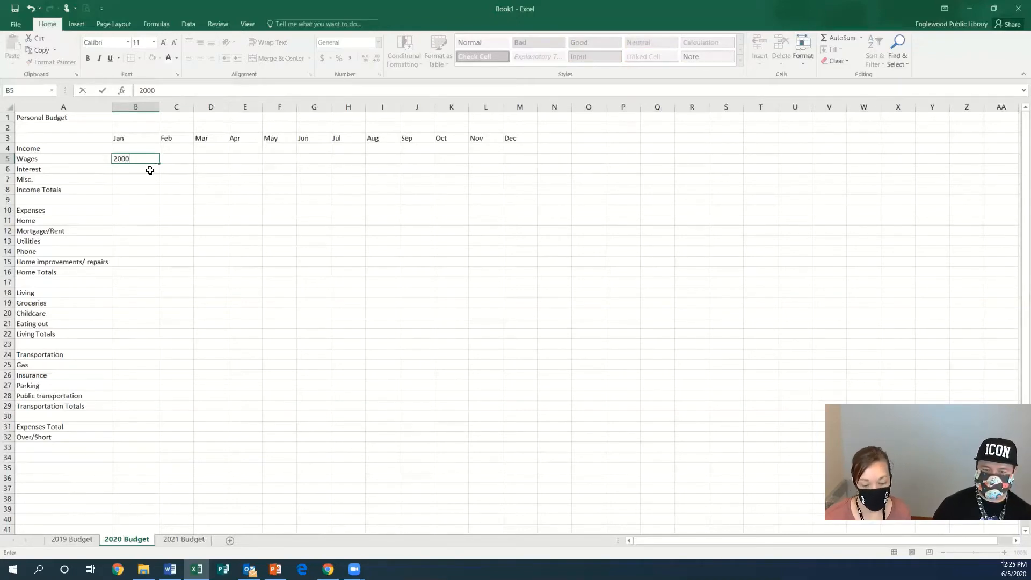
left_click(149, 170)
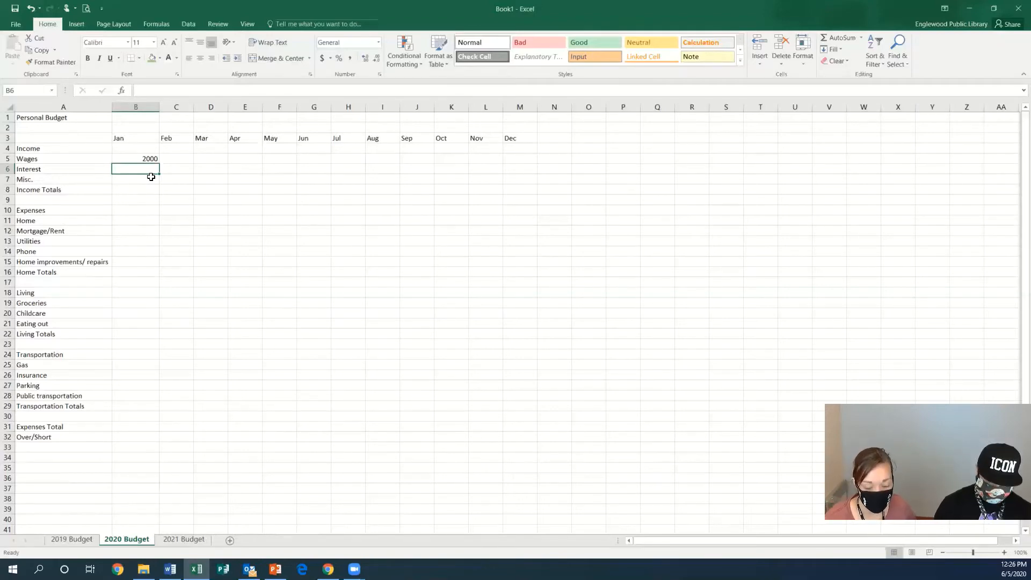
- Enter 0 as the January interest in cell B6 and fill it across the row through December in M6
type("0")
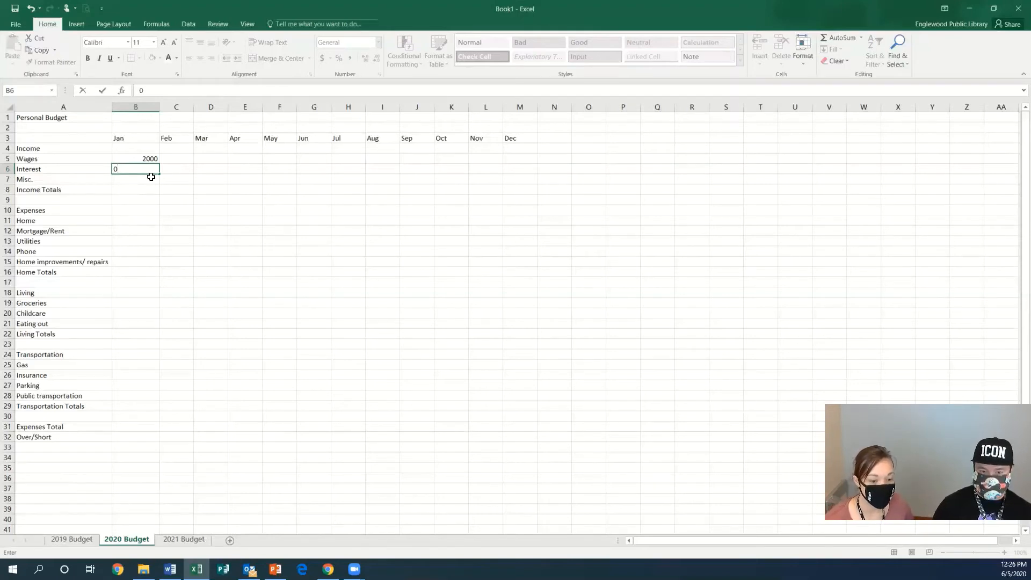
key("Return")
left_click(151, 169)
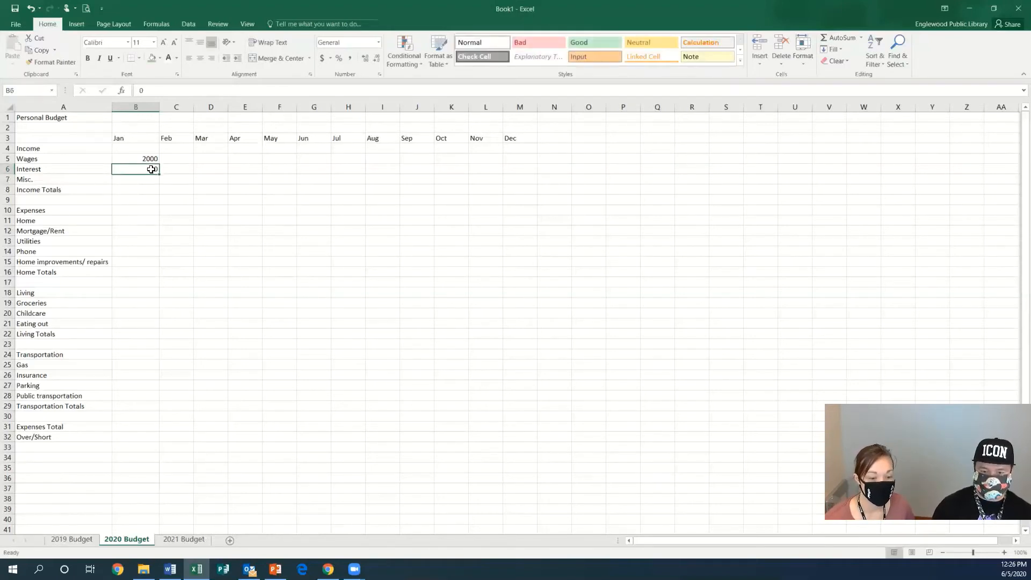
left_click_drag(160, 173, 524, 174)
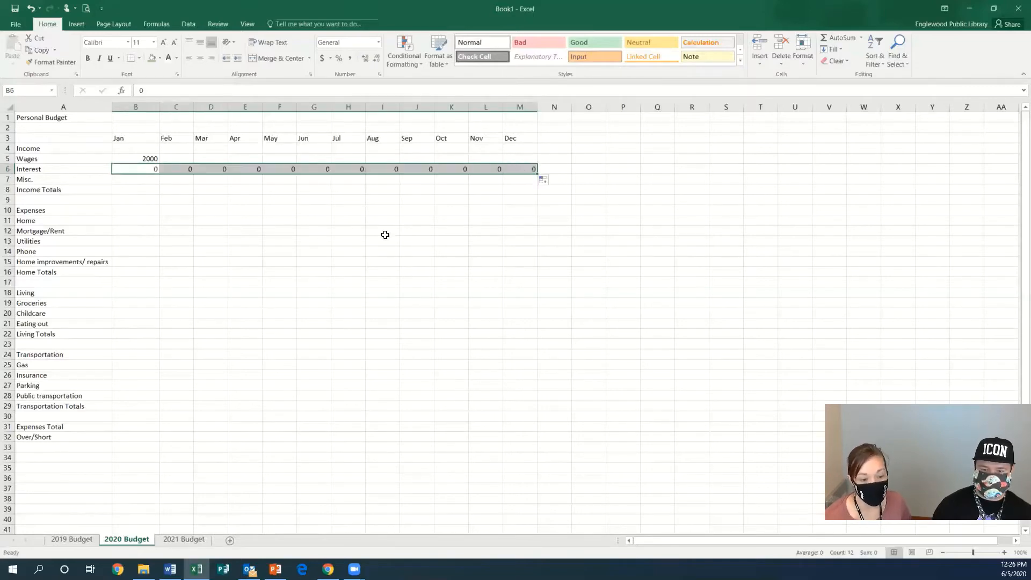
left_click(385, 235)
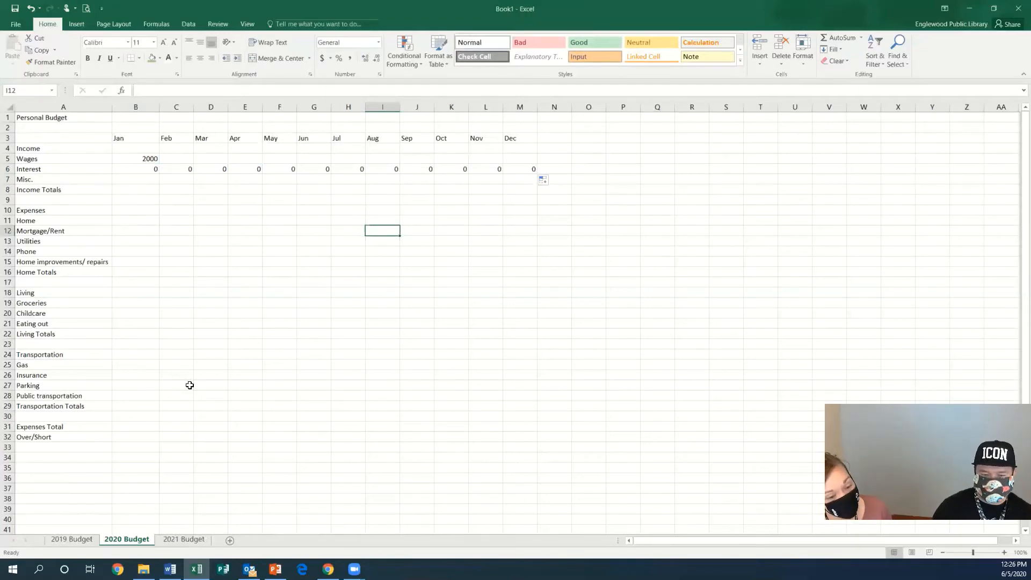
- Fill the January wages from B5 across the row through December in M5
left_click(150, 158)
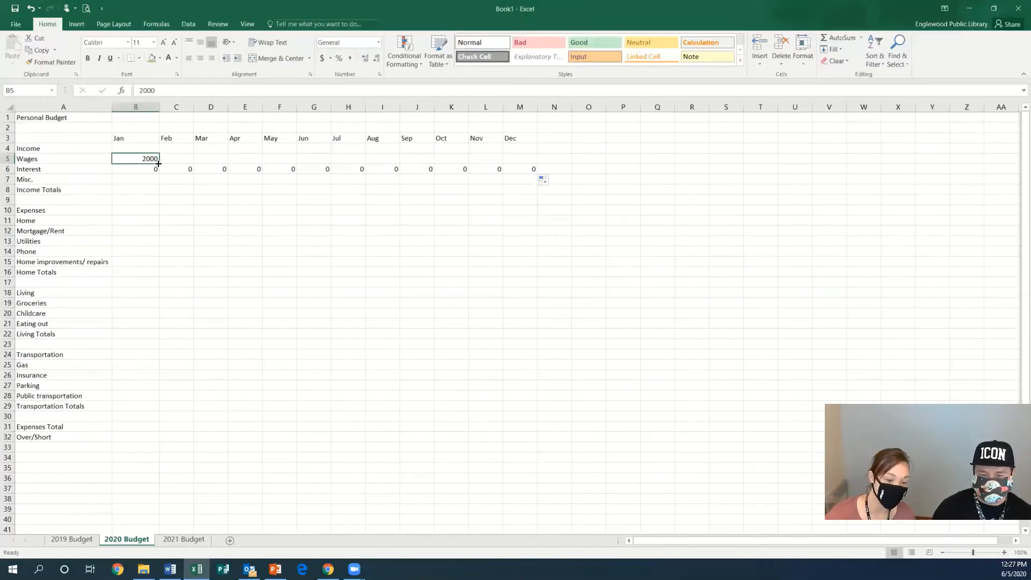
left_click_drag(159, 163, 526, 166)
left_click(476, 198)
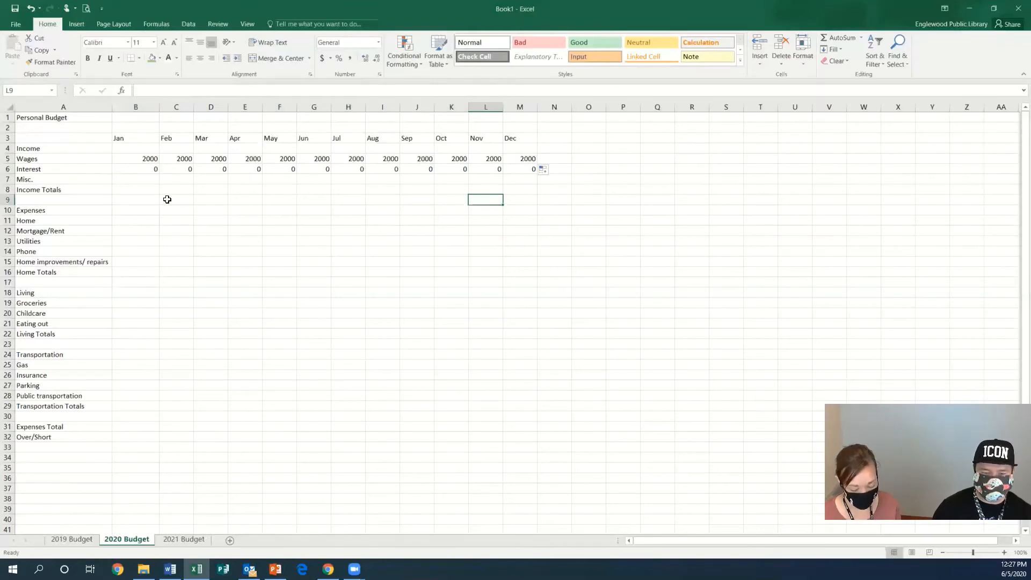
- Enter 0 as the January Misc. income in cell B7 and fill it across the row through December in M7
left_click(143, 181)
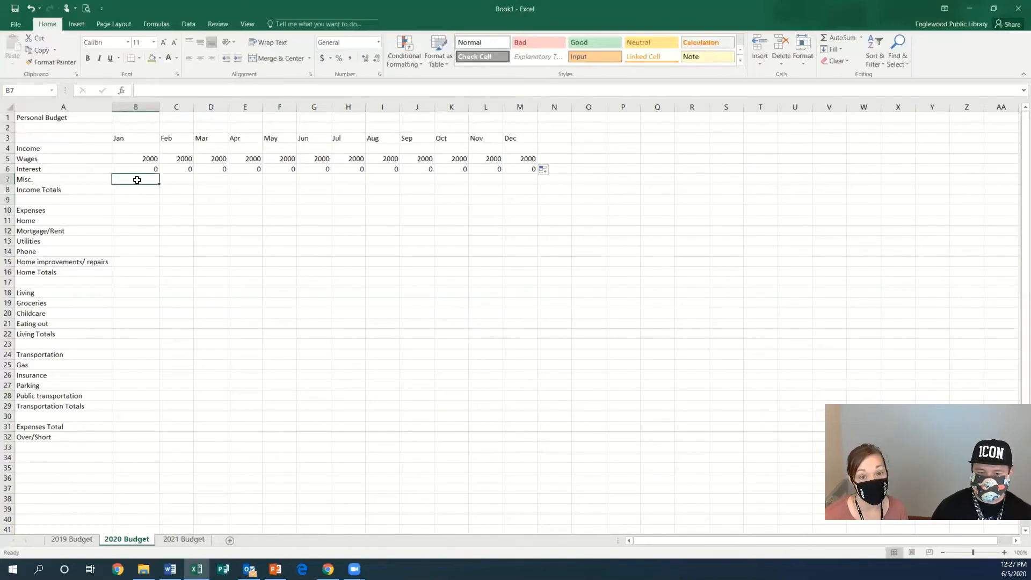
type("0")
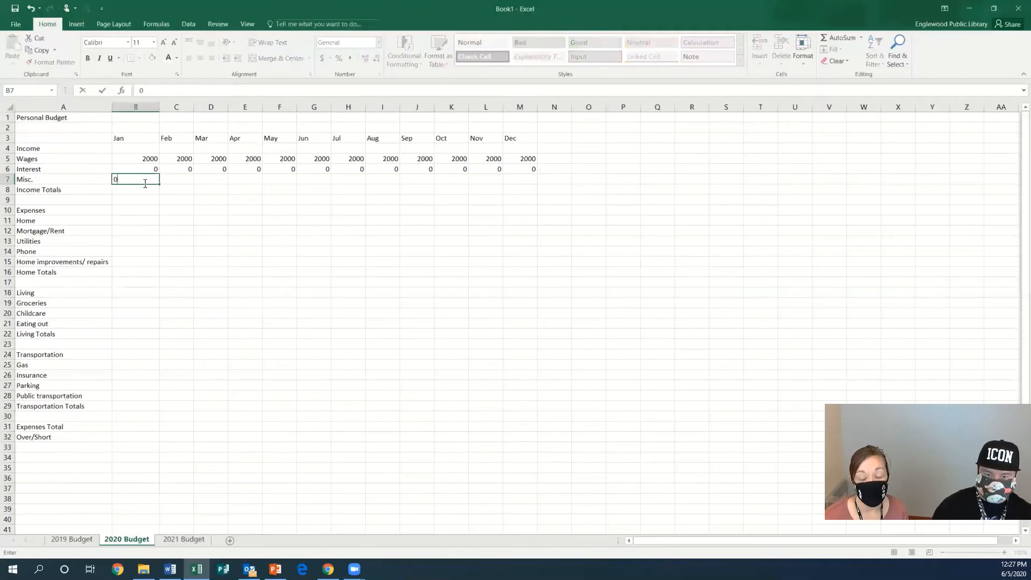
key("Return")
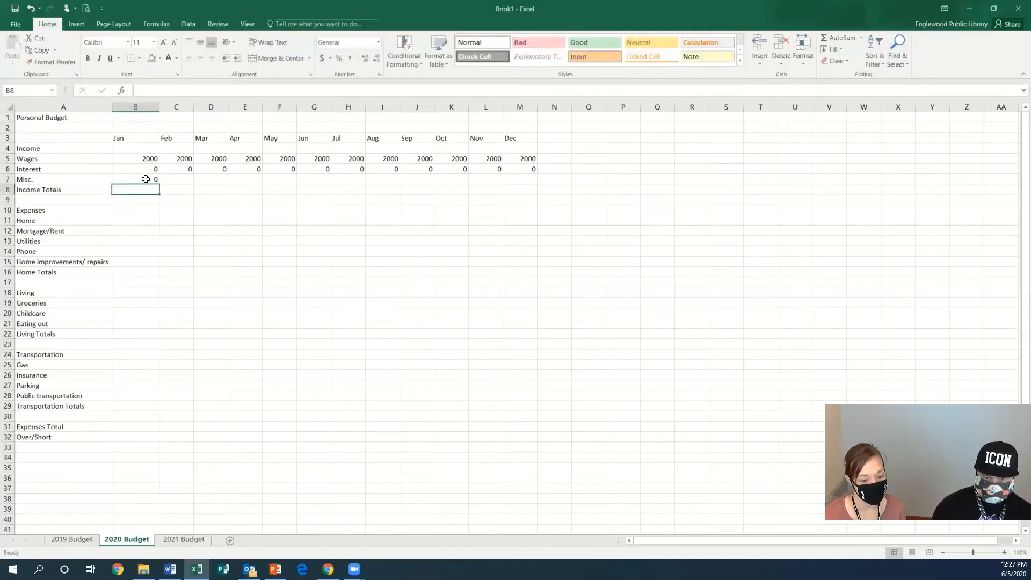
left_click(151, 182)
left_click_drag(158, 184, 526, 189)
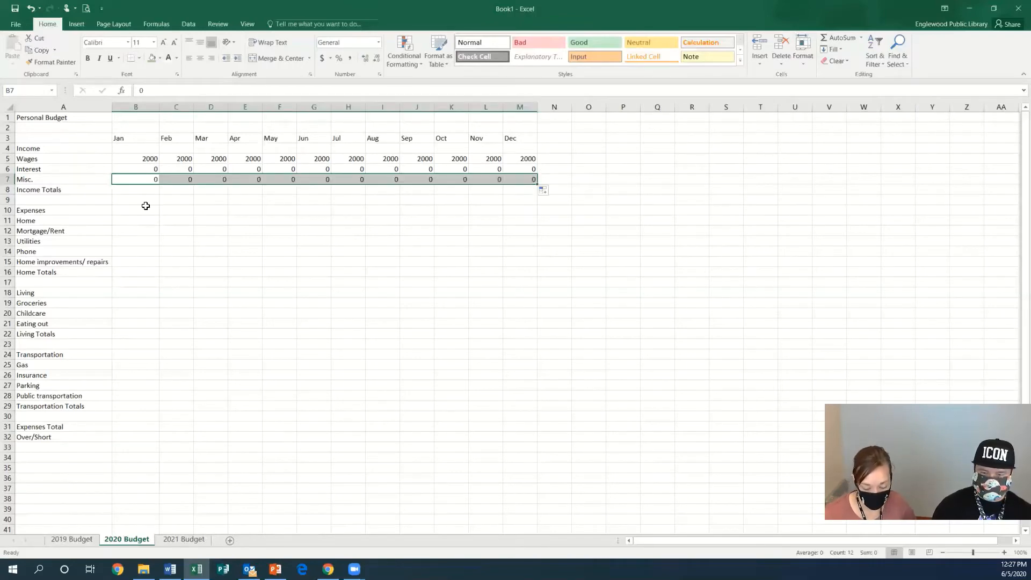
left_click(146, 206)
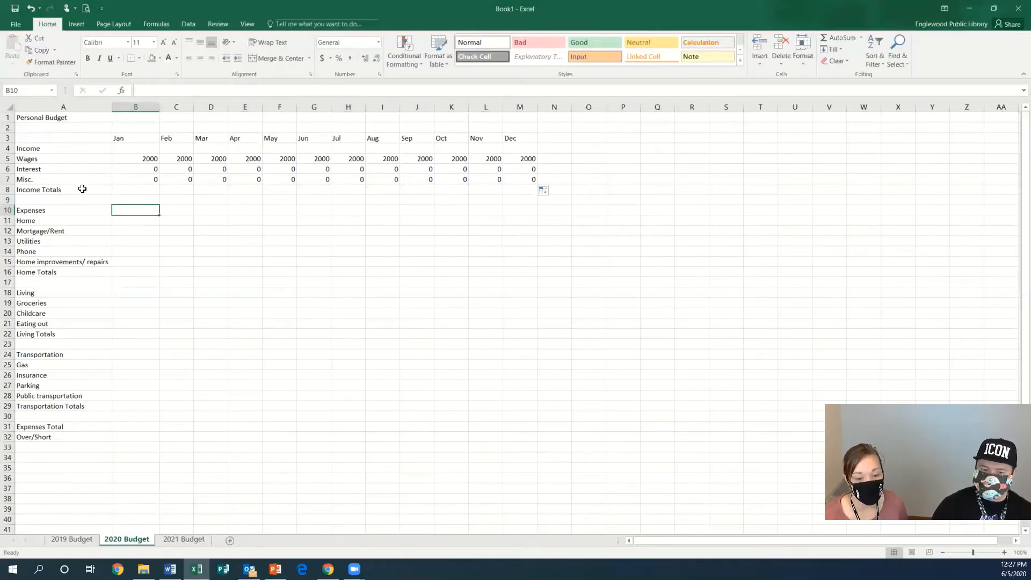
- Enter the formula =B5+B6+B7 in cell B8 for the January income total
left_click(137, 191)
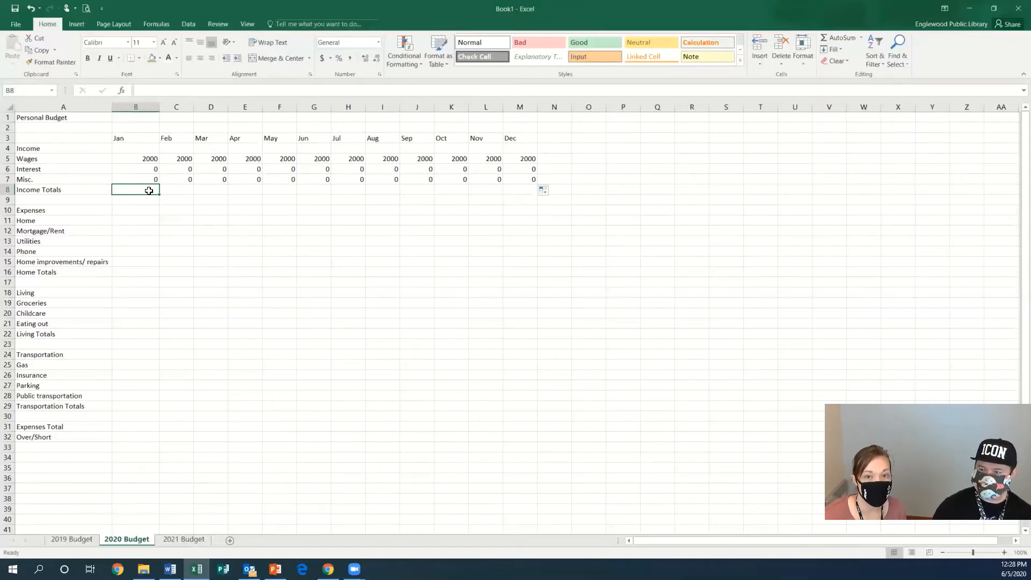
type("=")
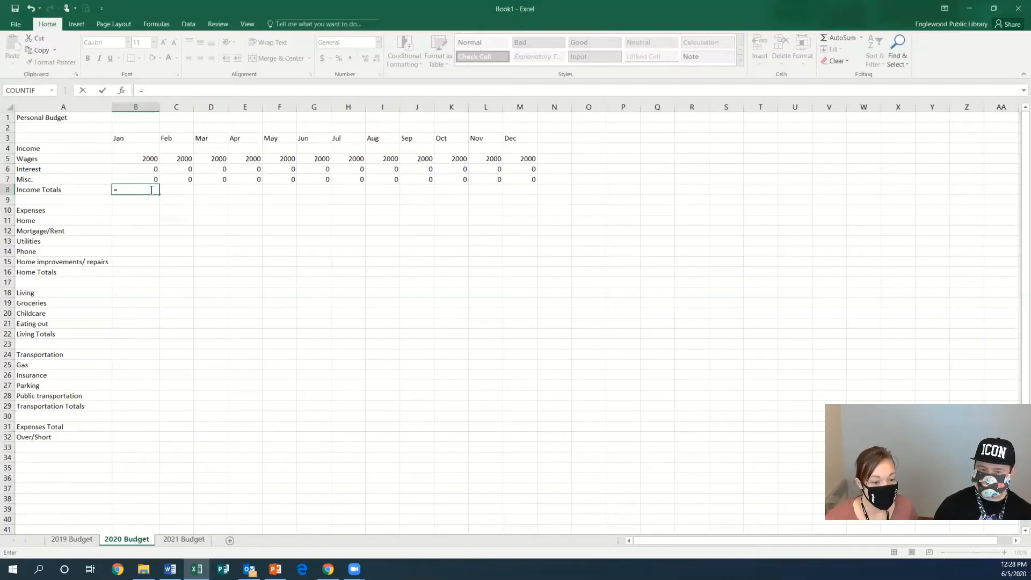
left_click(138, 159)
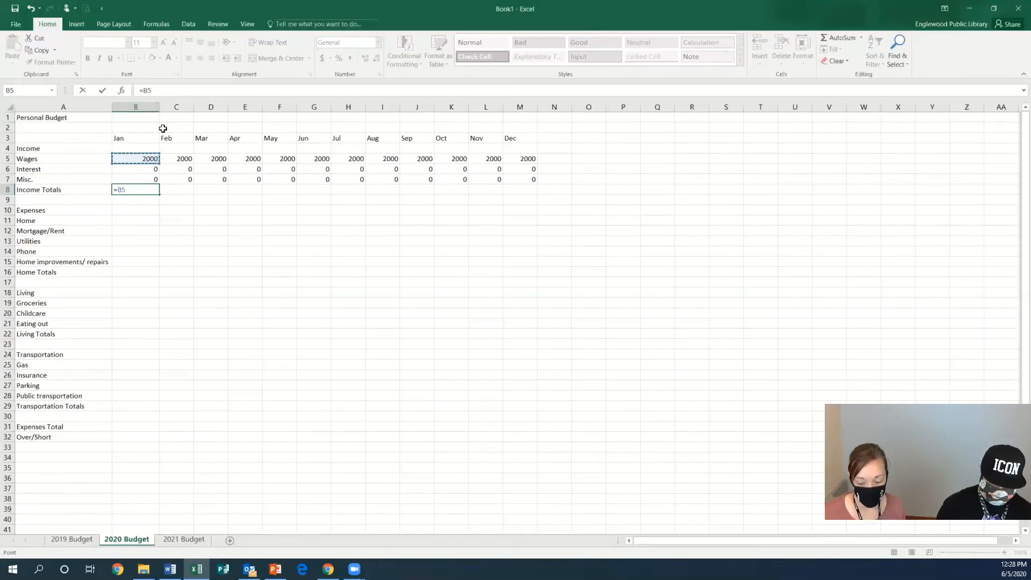
type("+")
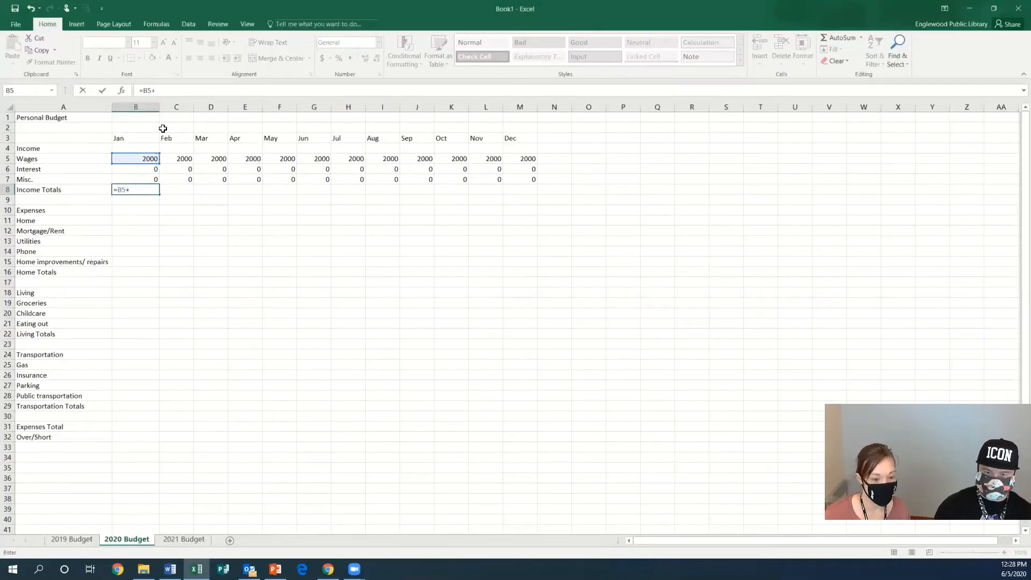
left_click(151, 169)
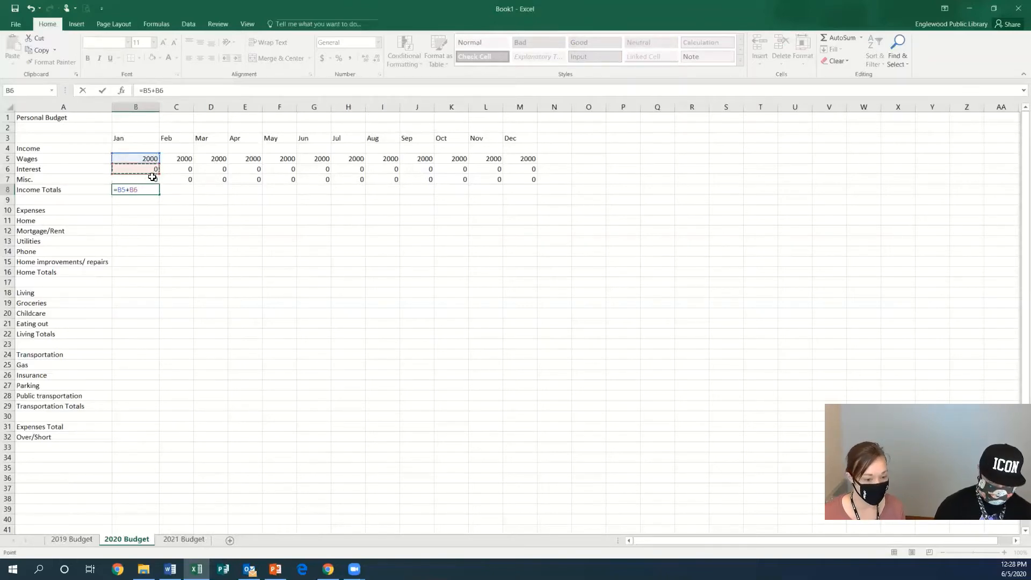
type("+")
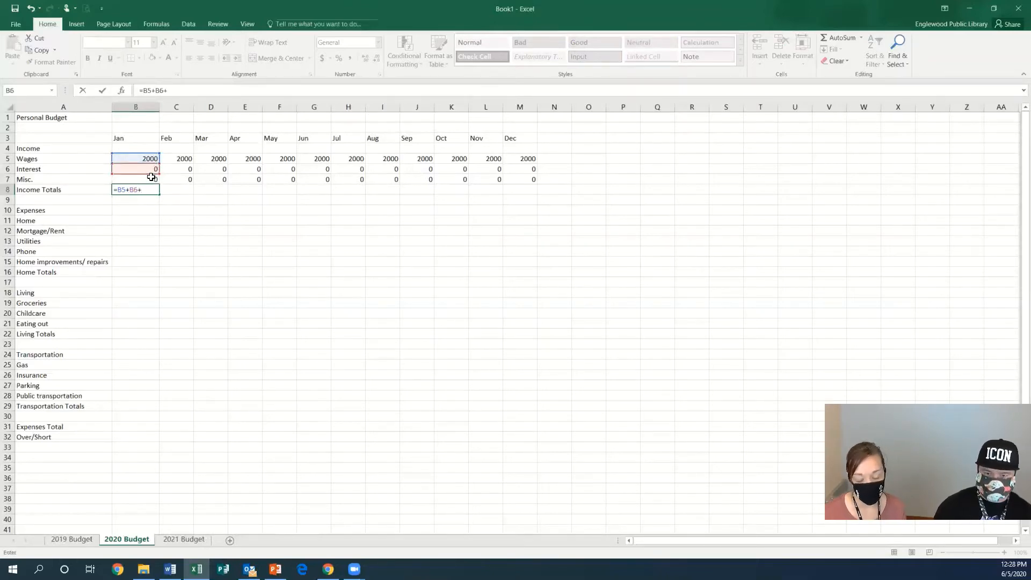
left_click(153, 180)
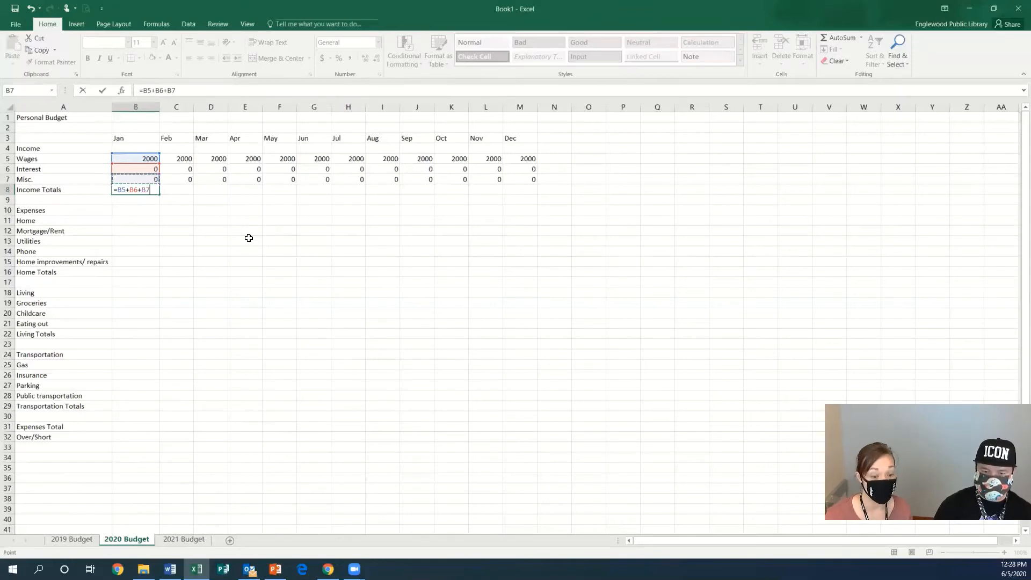
key("Return")
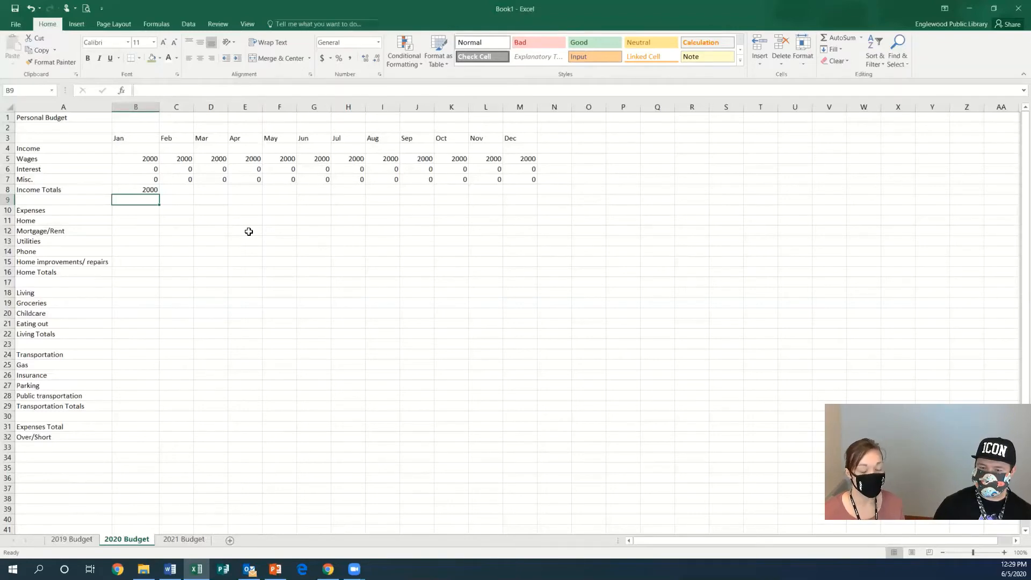
- Fill the Income Totals formula from B8 across the row through December in M8
left_click(152, 189)
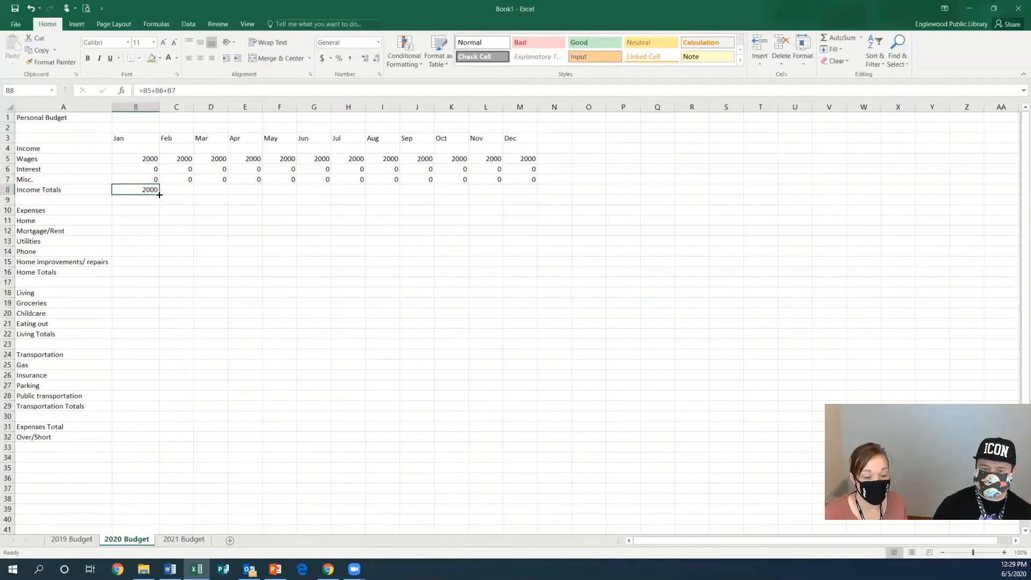
left_click_drag(166, 195, 527, 197)
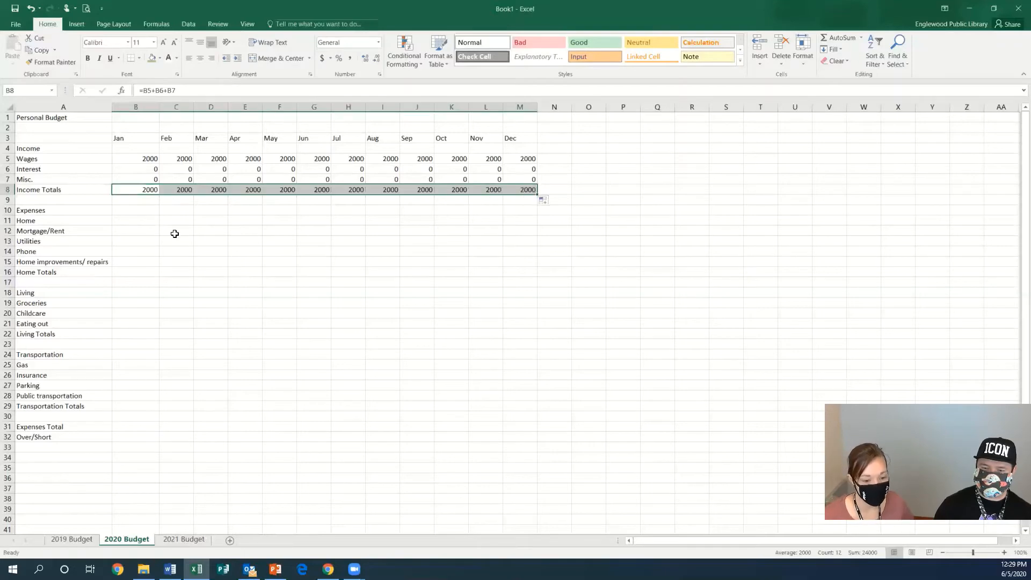
left_click(178, 233)
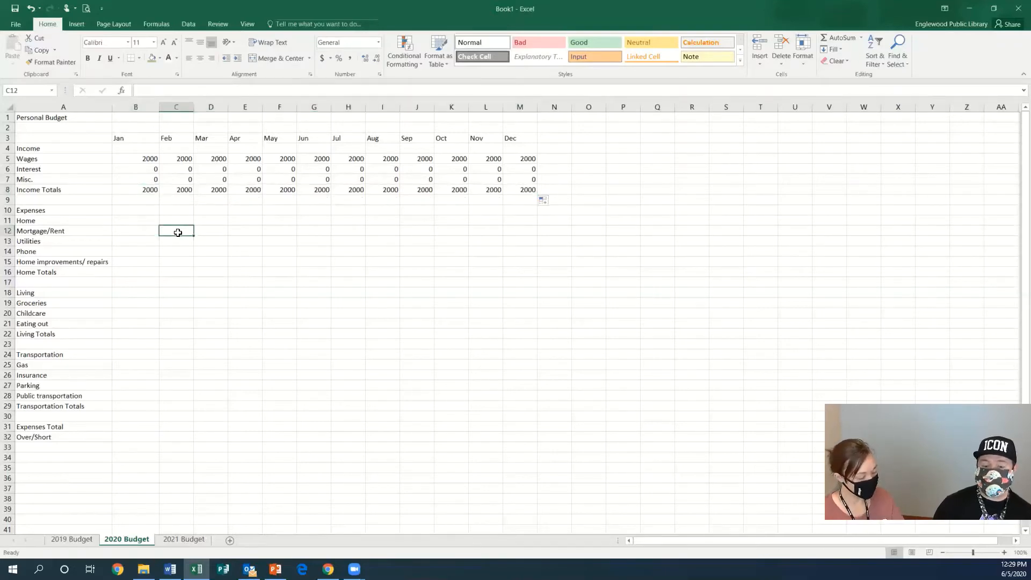
- Examine the Income Totals formulas for January, February and April in row 8
left_click(145, 191)
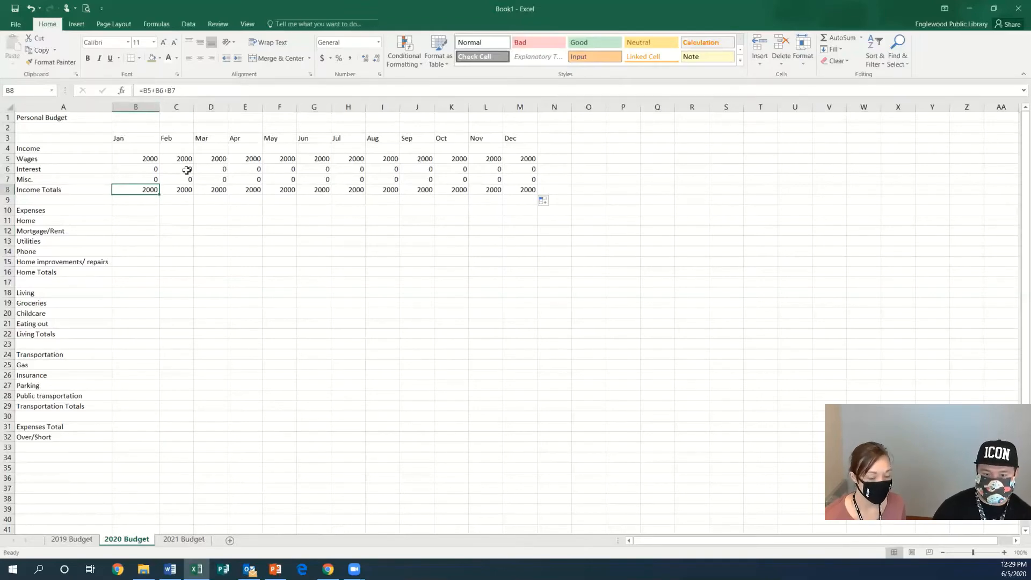
left_click(186, 192)
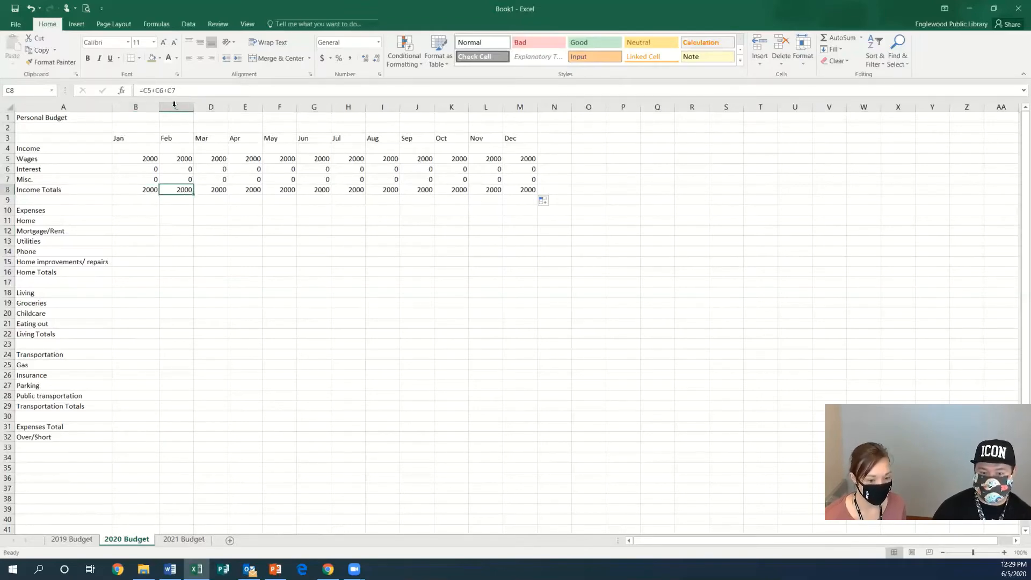
left_click(150, 189)
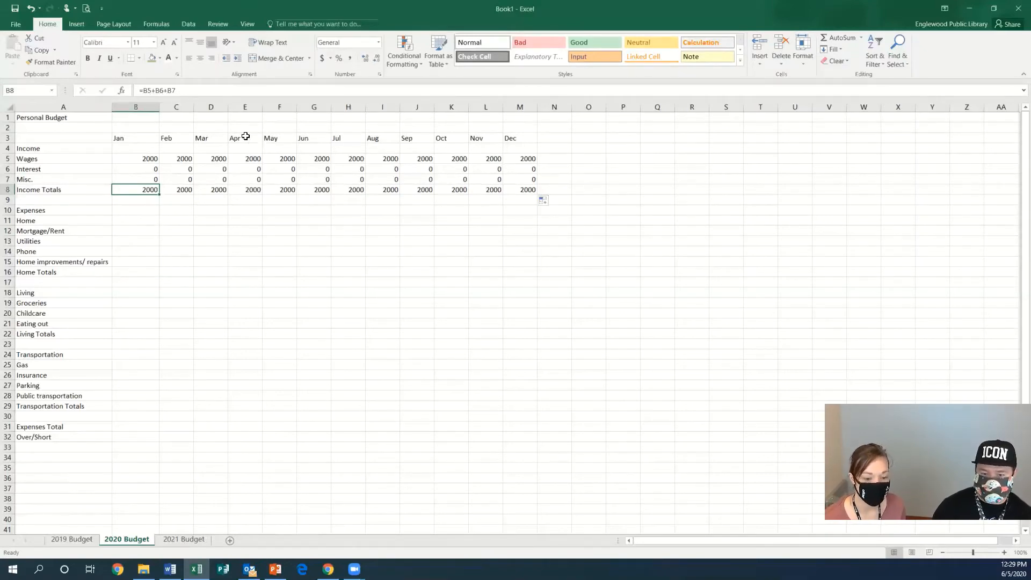
left_click(252, 190)
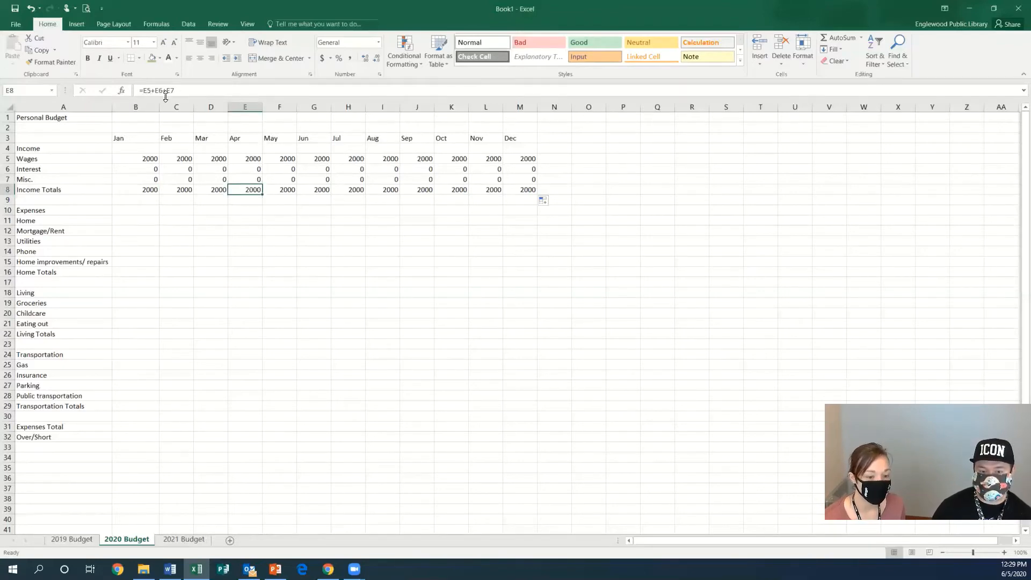
- Set the January Interest income in cell B6 to 40
left_click(154, 168)
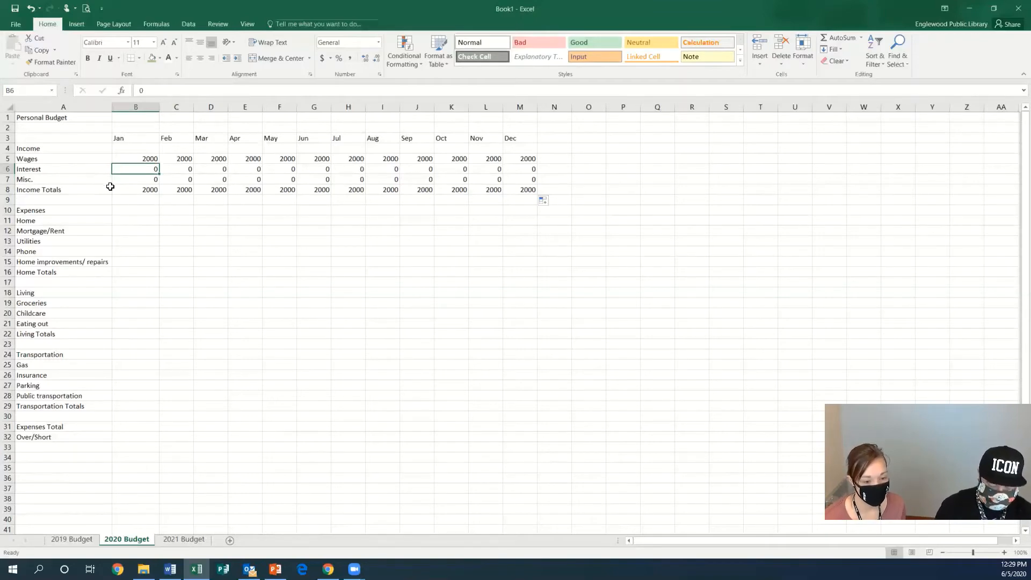
type("40")
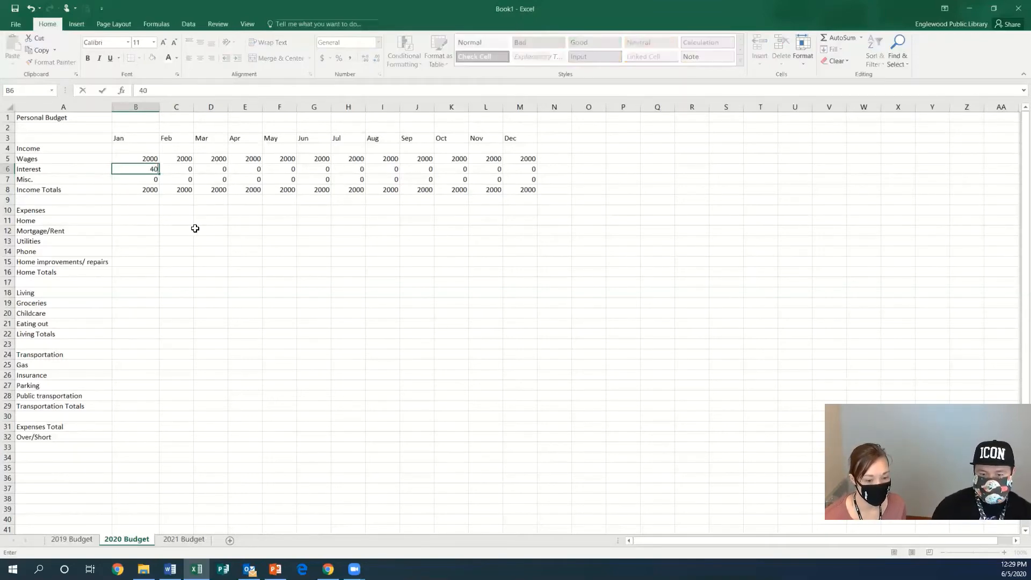
key("Return")
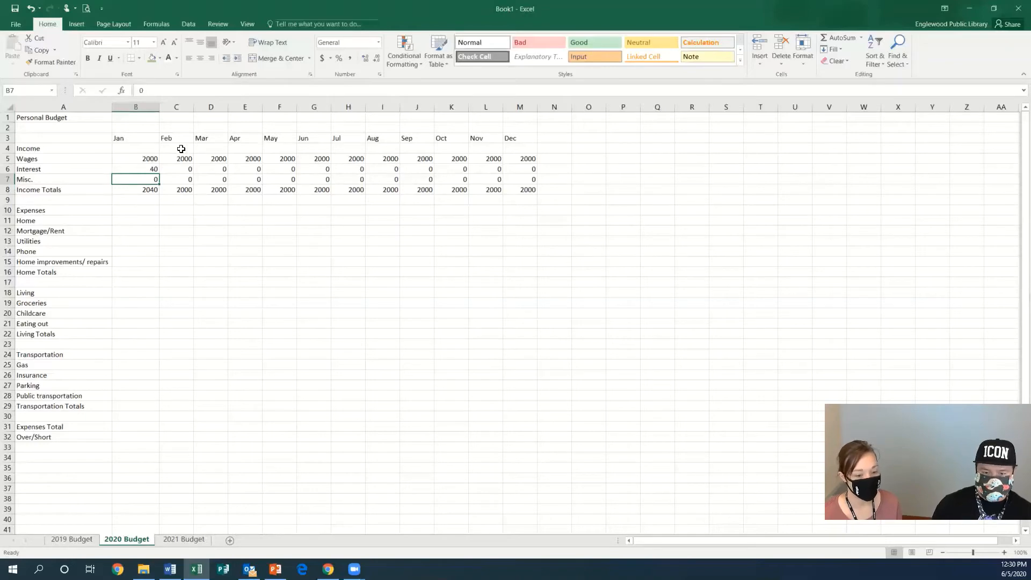
- Format the income cells B5 to M8 as Currency with the $ symbol, two decimal places and negatives in red without a minus sign
left_click(132, 157)
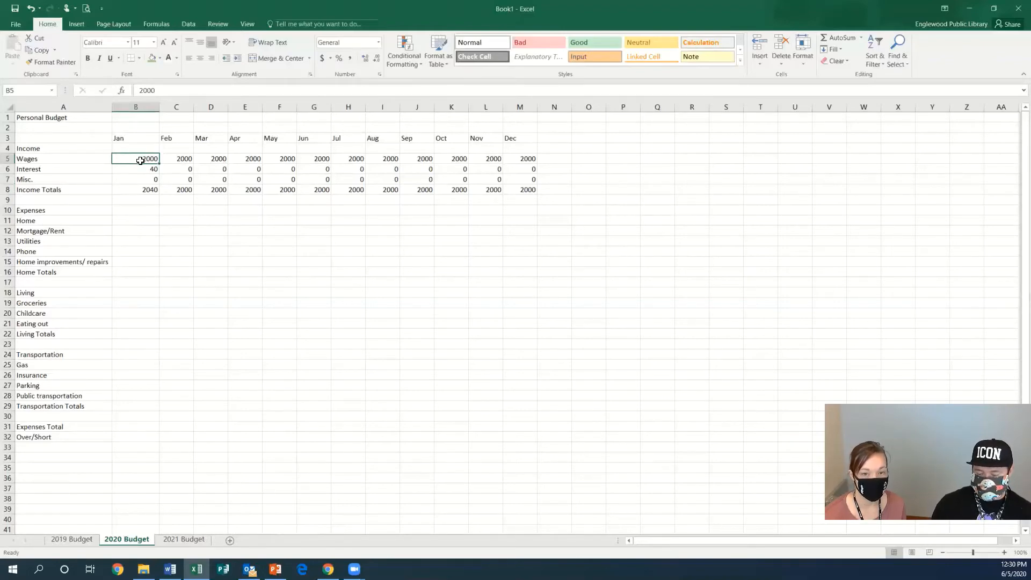
left_click_drag(141, 163, 520, 192)
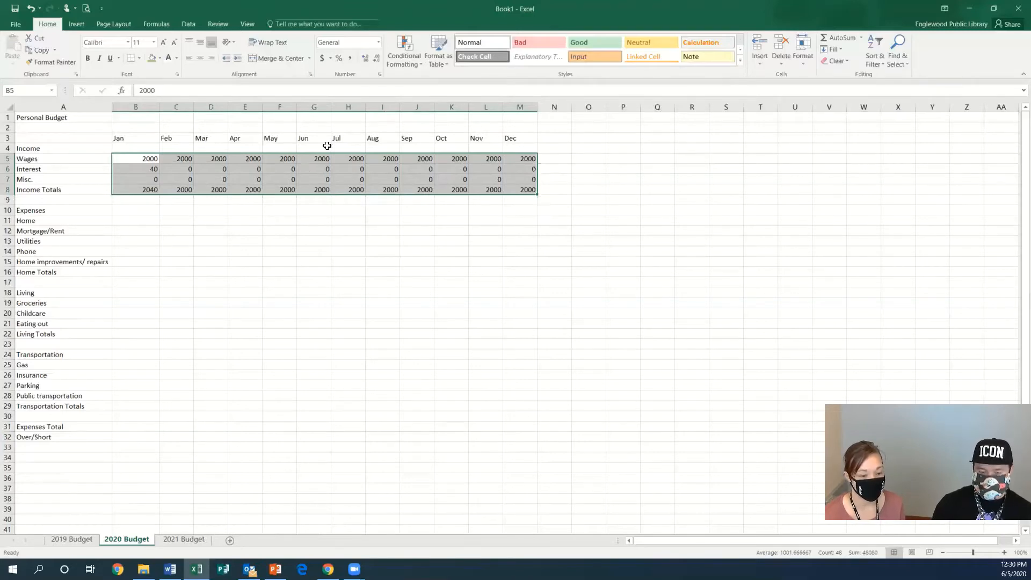
right_click(310, 177)
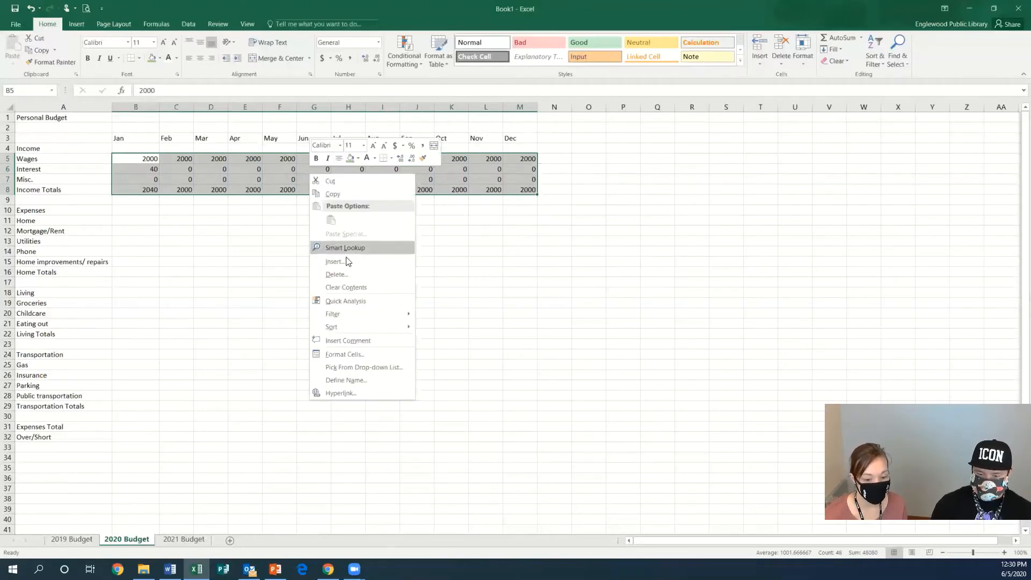
left_click(353, 354)
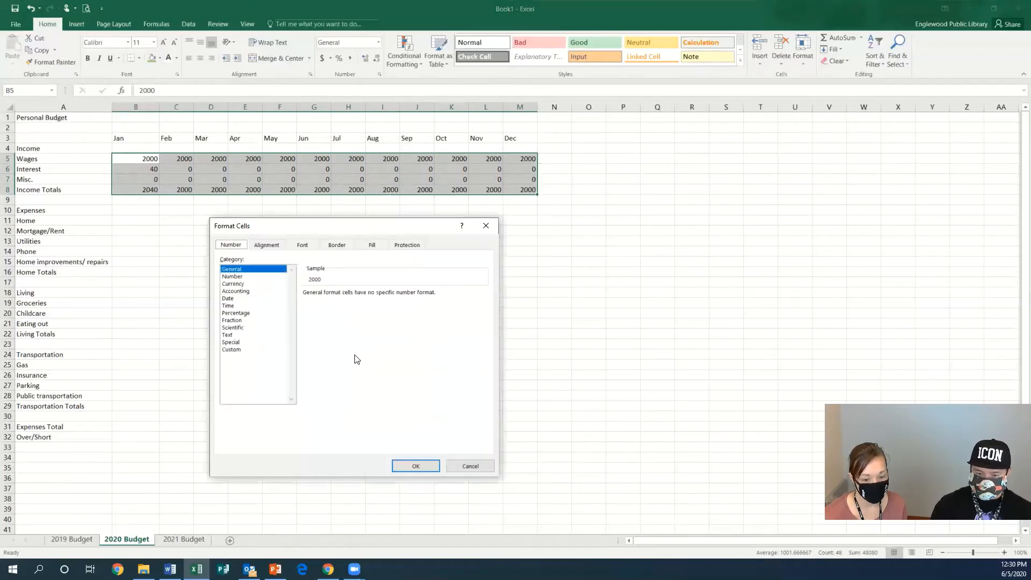
left_click(236, 277)
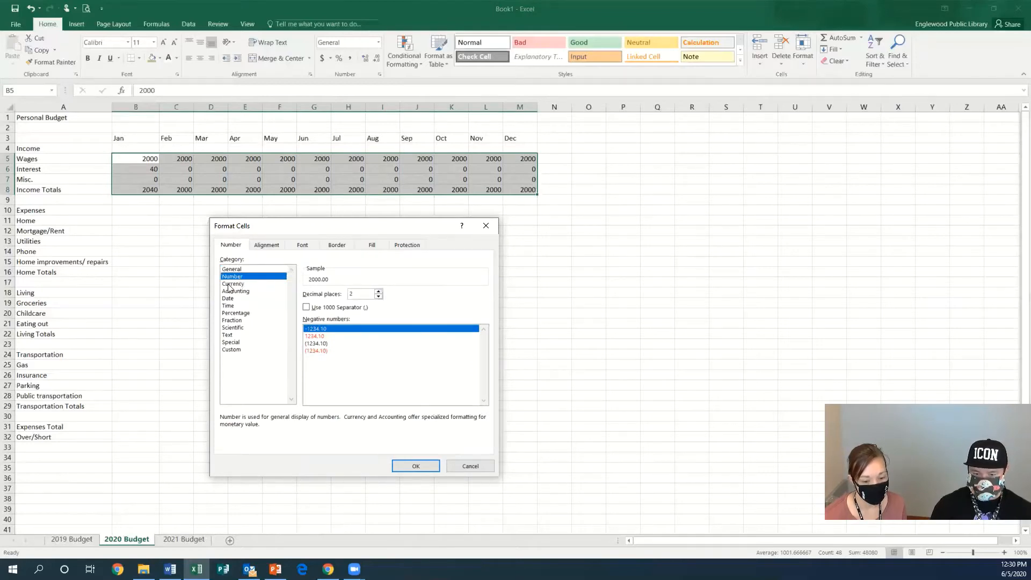
left_click(229, 284)
left_click(232, 299)
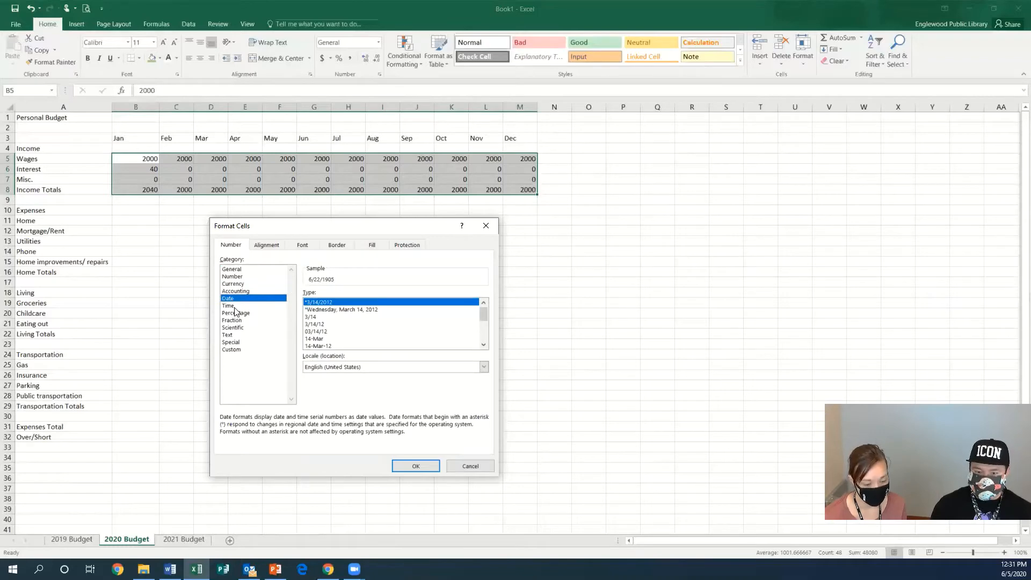
left_click(233, 307)
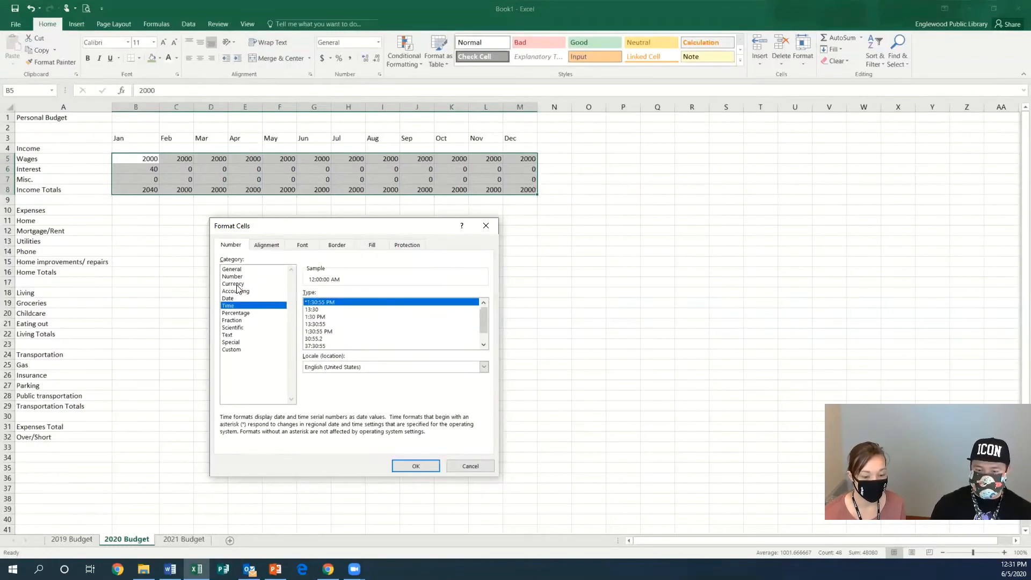
left_click(236, 284)
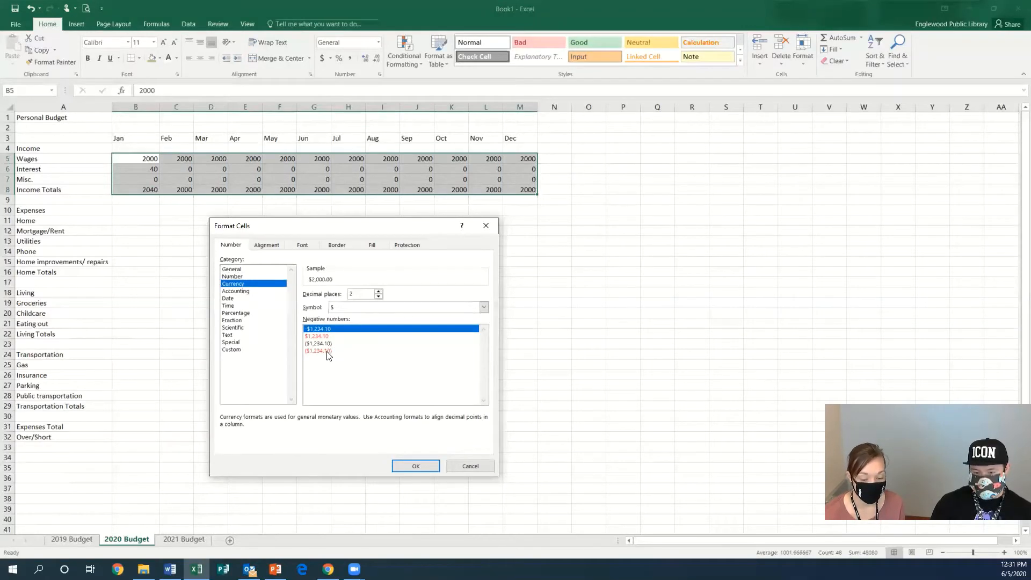
left_click(323, 337)
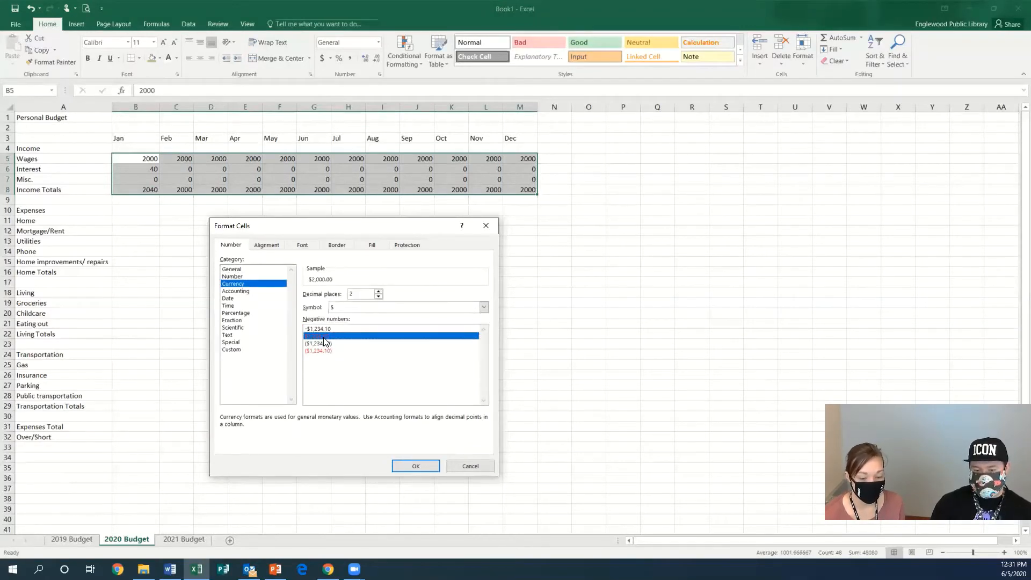
left_click(416, 467)
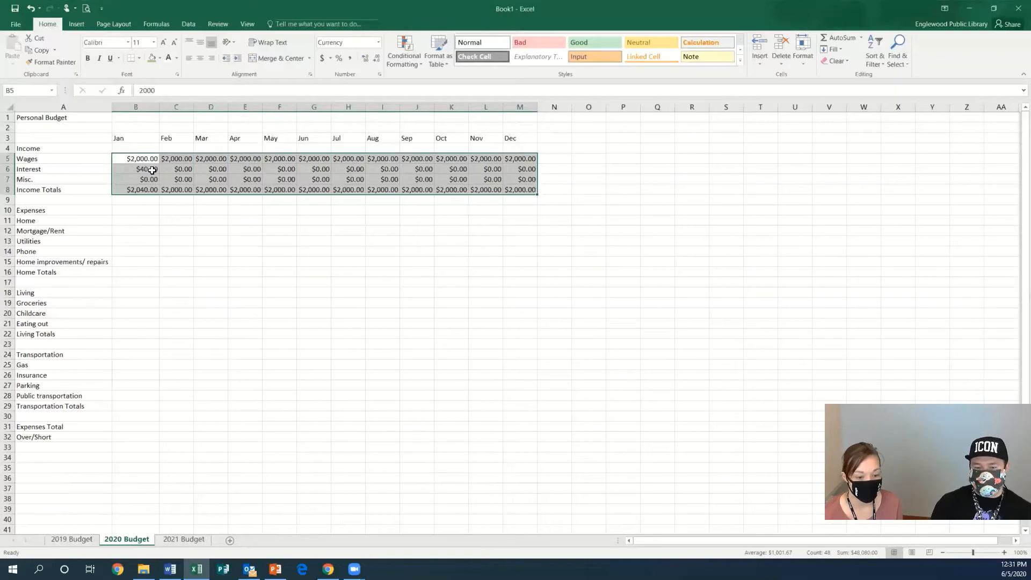
- Set the April Interest income in cell E6 to -40
left_click(250, 171)
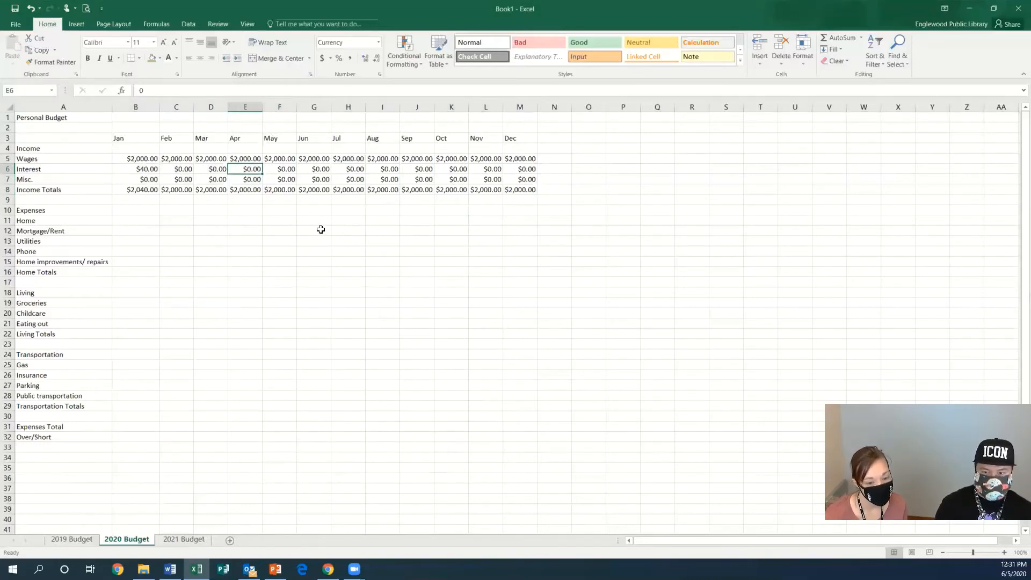
type("-40")
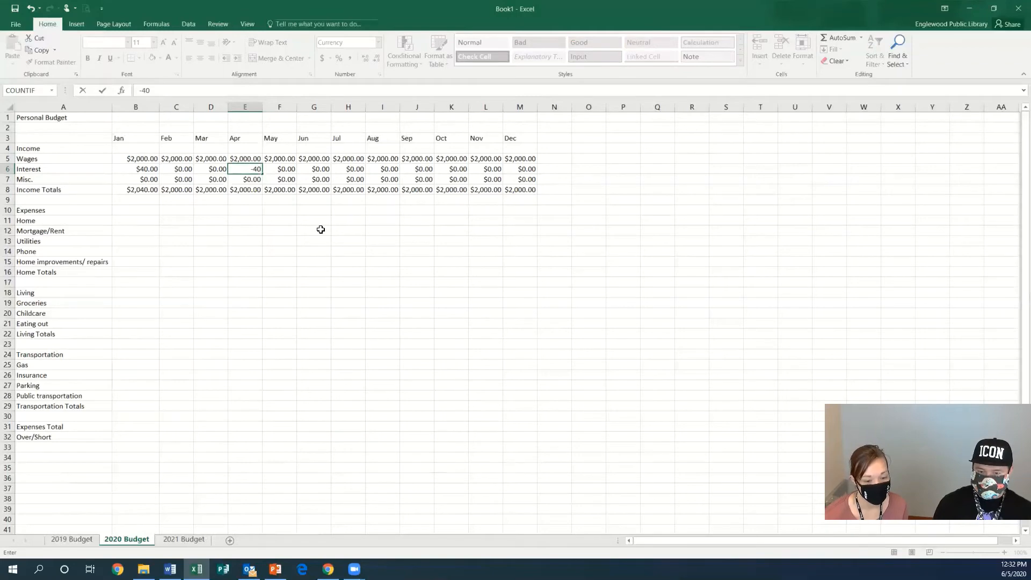
key("Return")
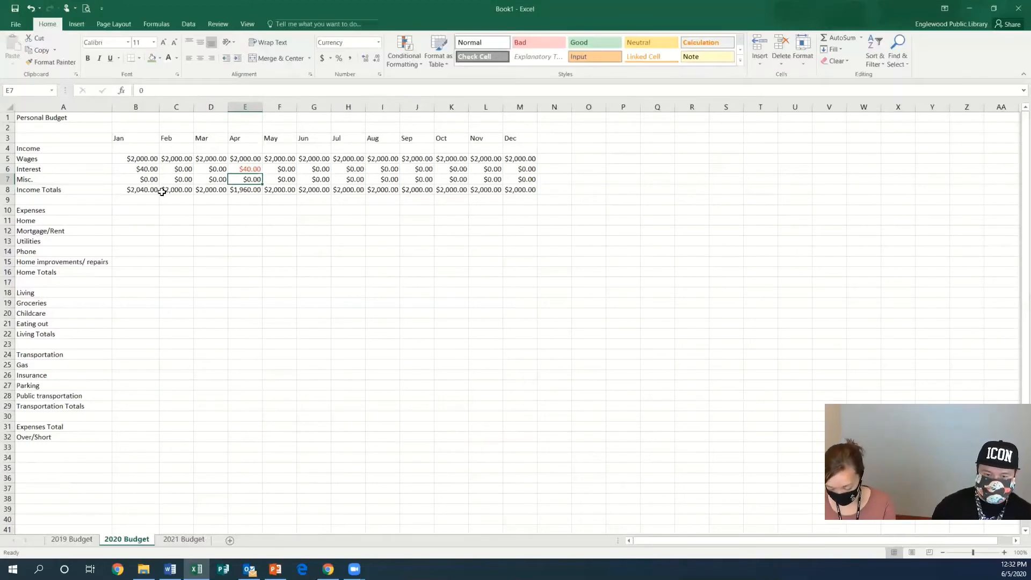
- Enter 150 as the January Groceries expense in cell B19
left_click(141, 223)
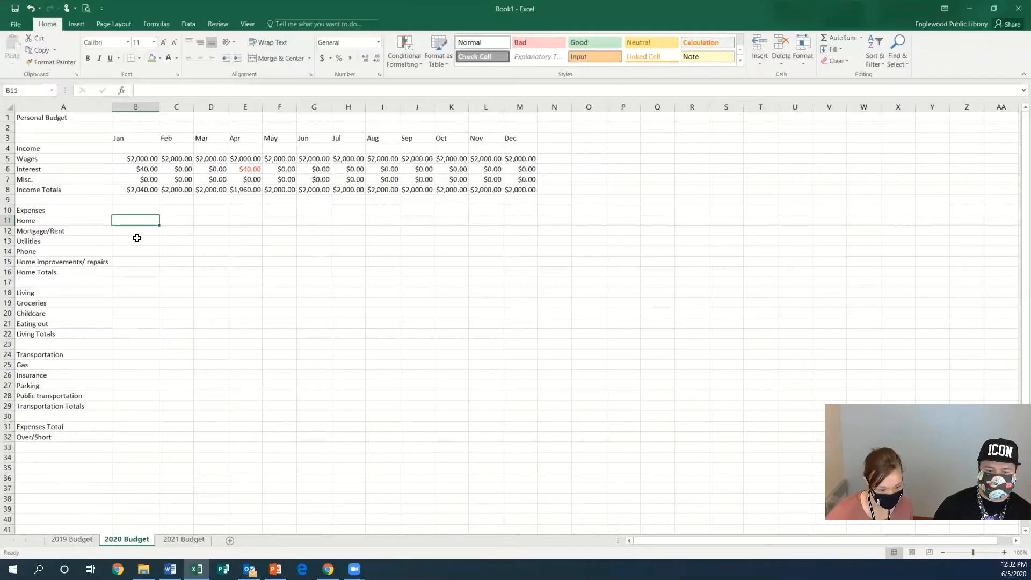
left_click(141, 303)
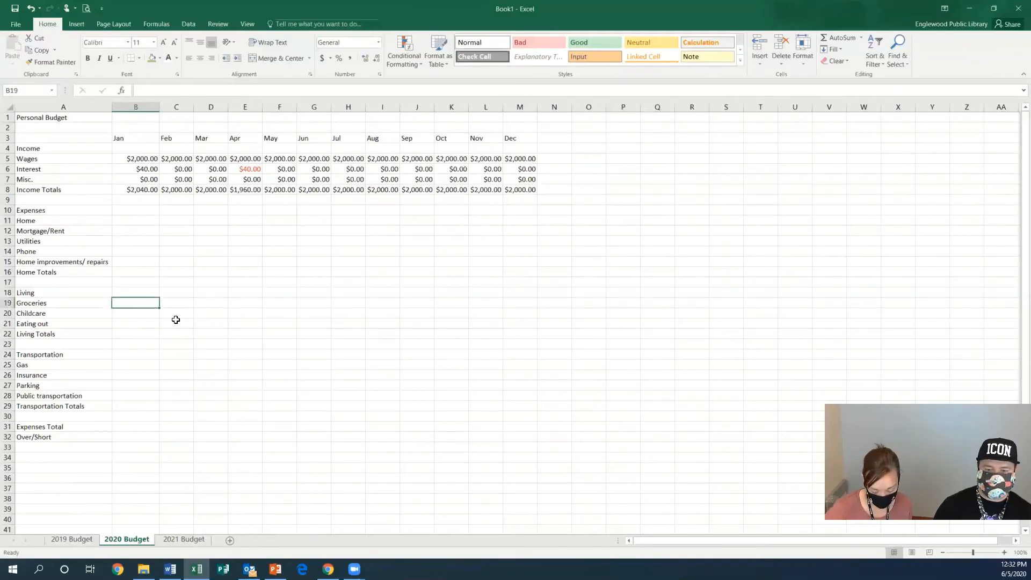
type("150")
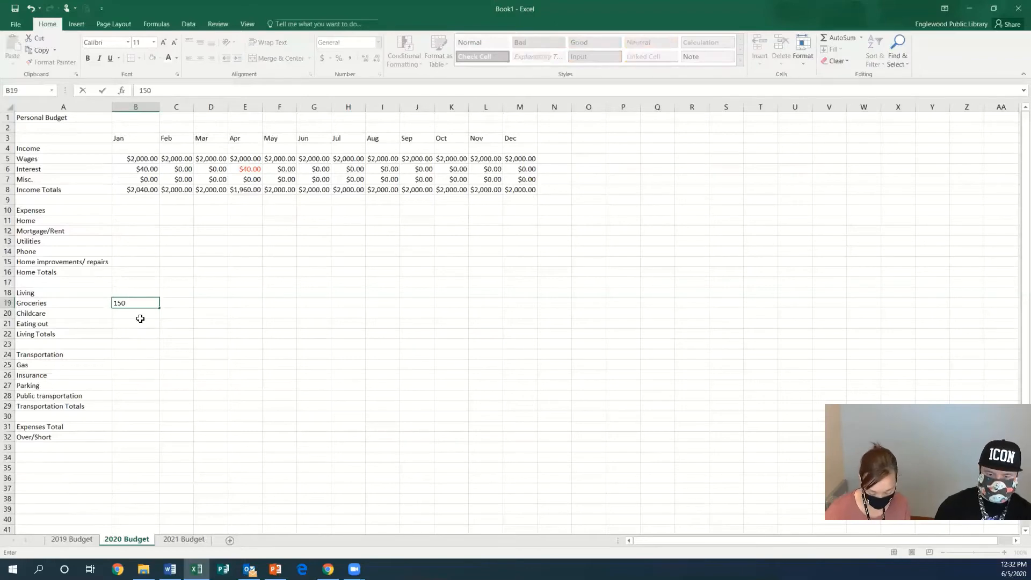
- Enter the January Transportation expenses of 60 for Gas in B25 and 200 for Insurance in B26
left_click(137, 365)
type("60")
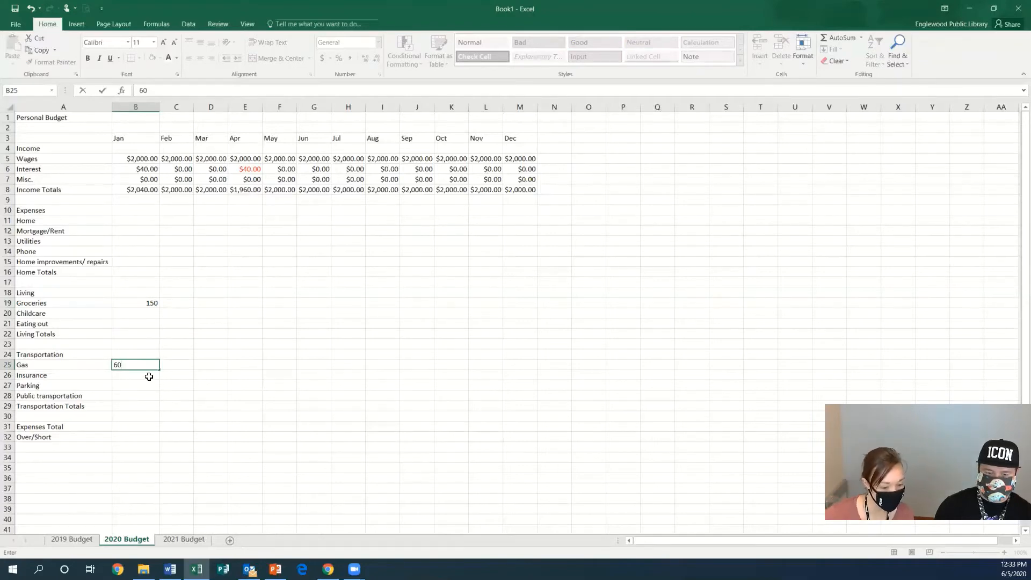
left_click(149, 376)
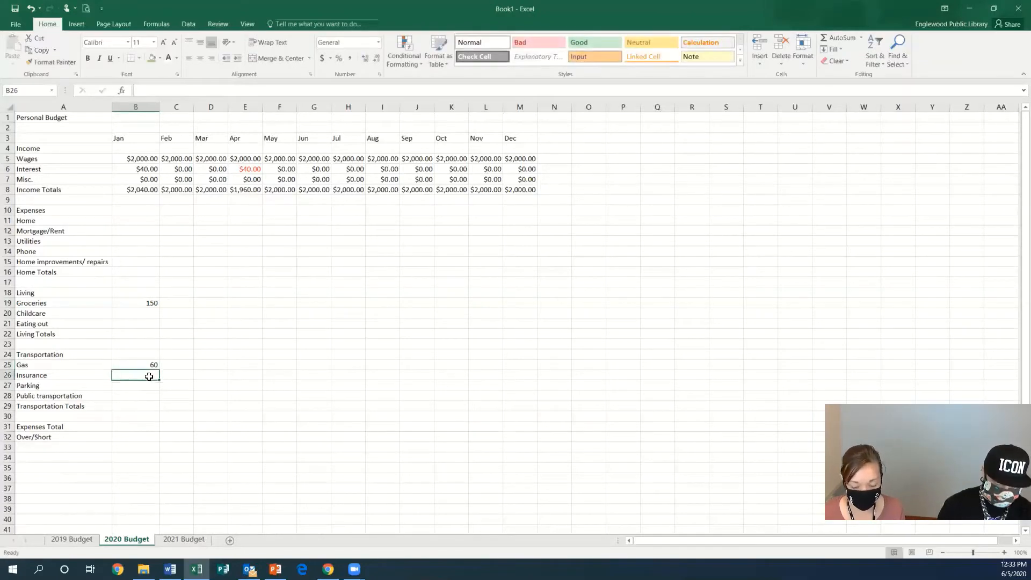
type("200")
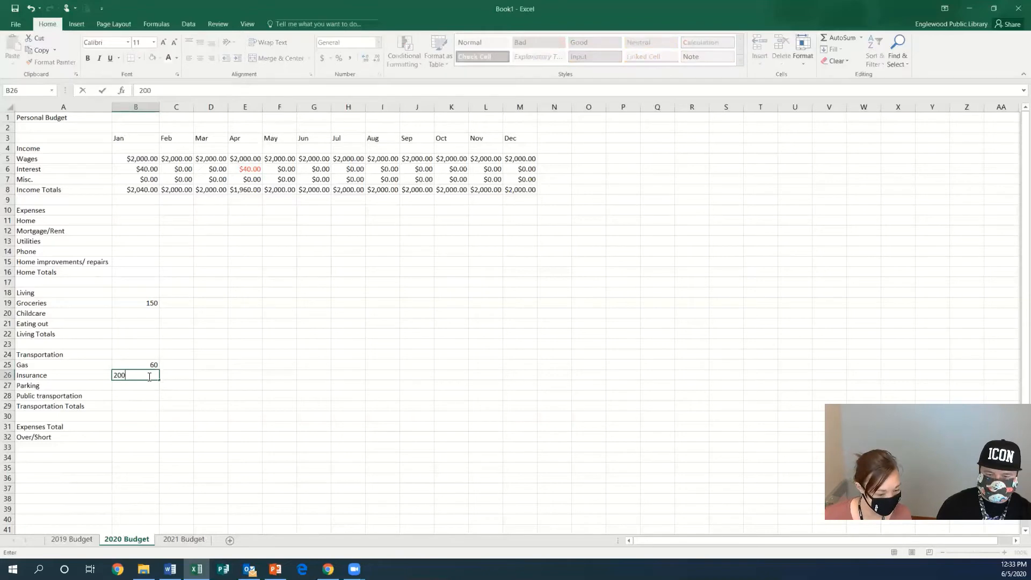
- Enter the January Home expenses of 400 for Mortgage/Rent in B12 and 100 for Utilities in B13
left_click(134, 220)
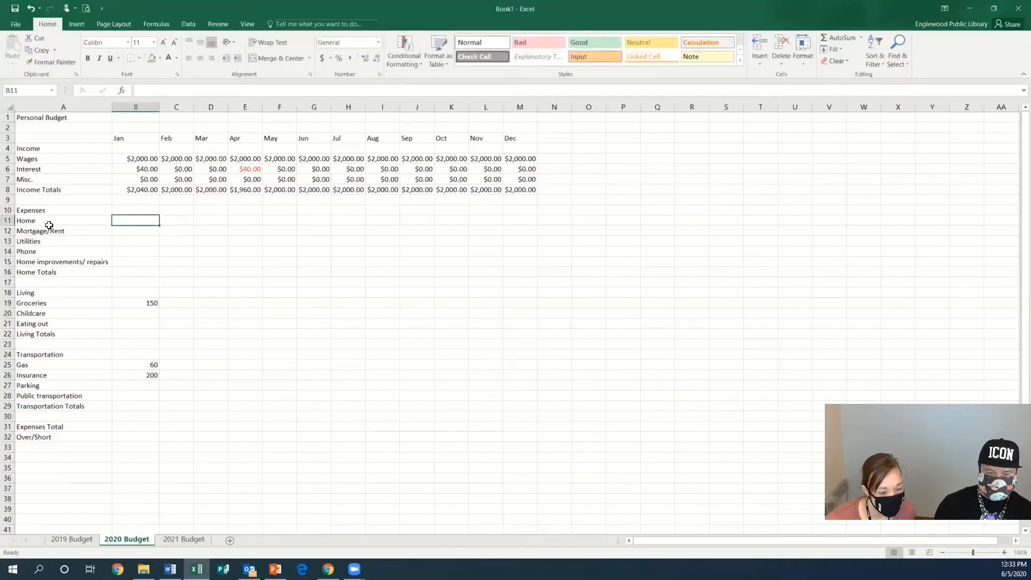
left_click(121, 232)
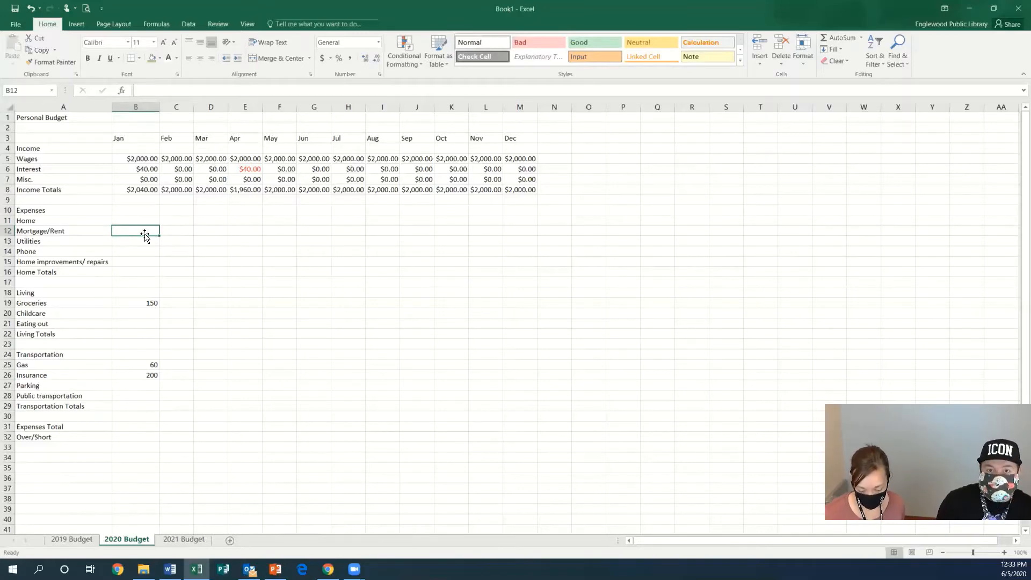
type("400")
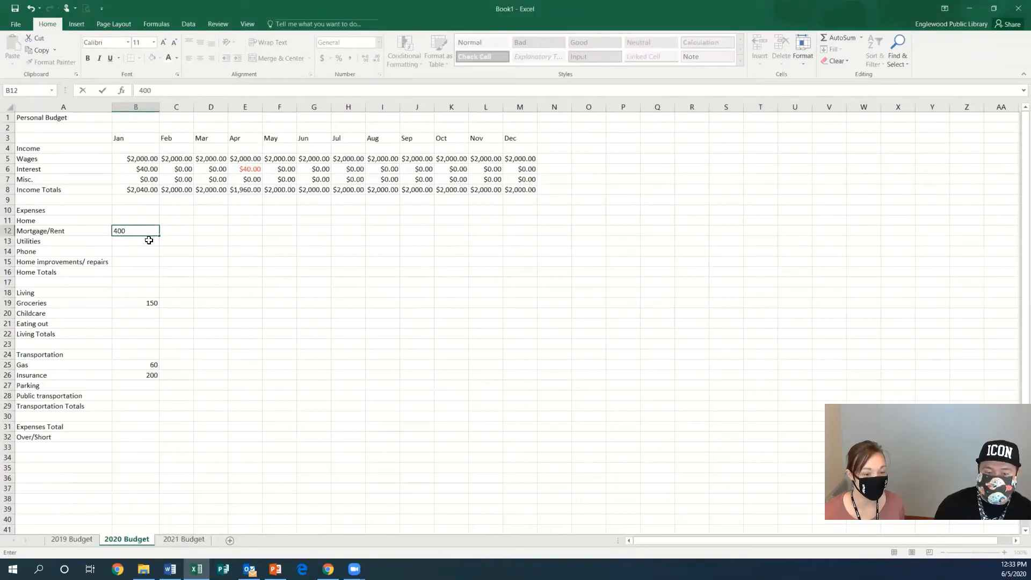
left_click(148, 243)
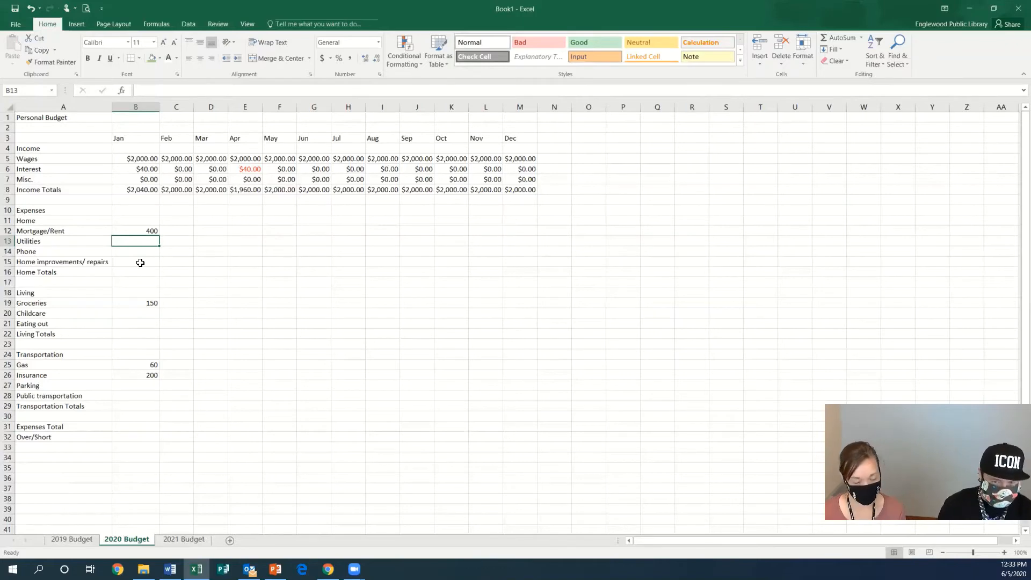
type("100")
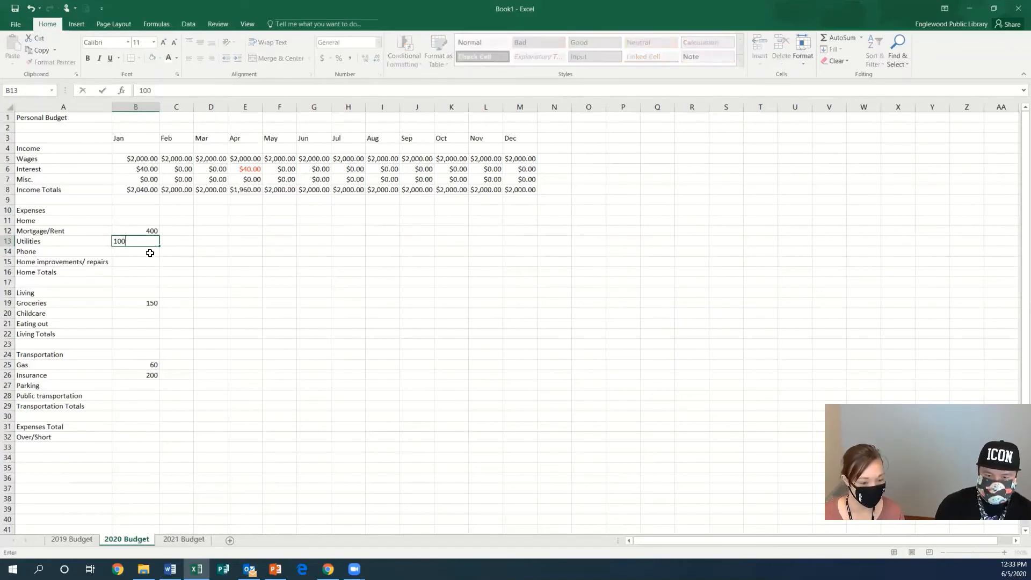
key("Return")
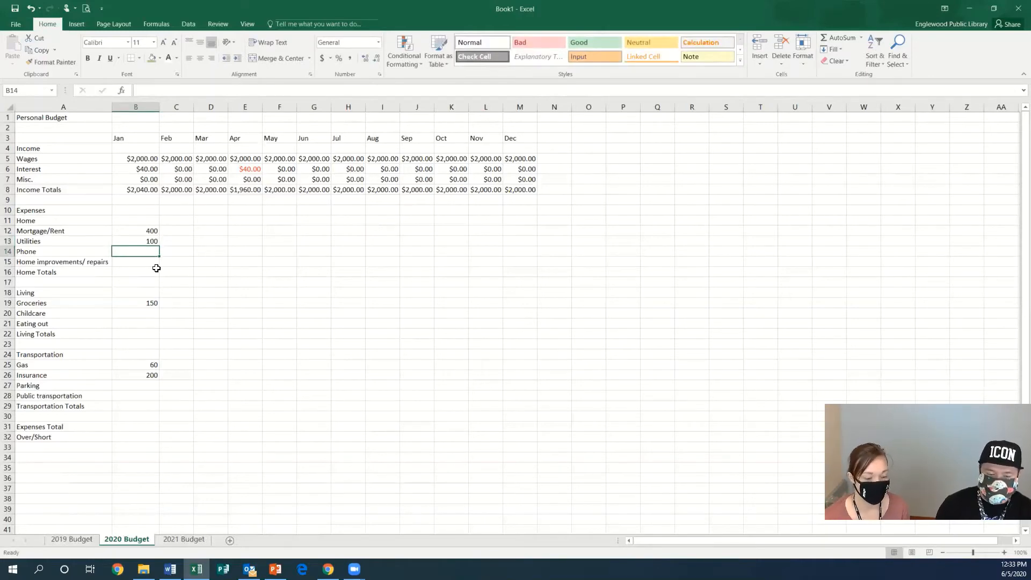
- Enter January expenses of 200 for Phone in B14 and 0 for Home improvements/repairs in B15, and sum B12:B15 in Home Totals cell B16
type("200")
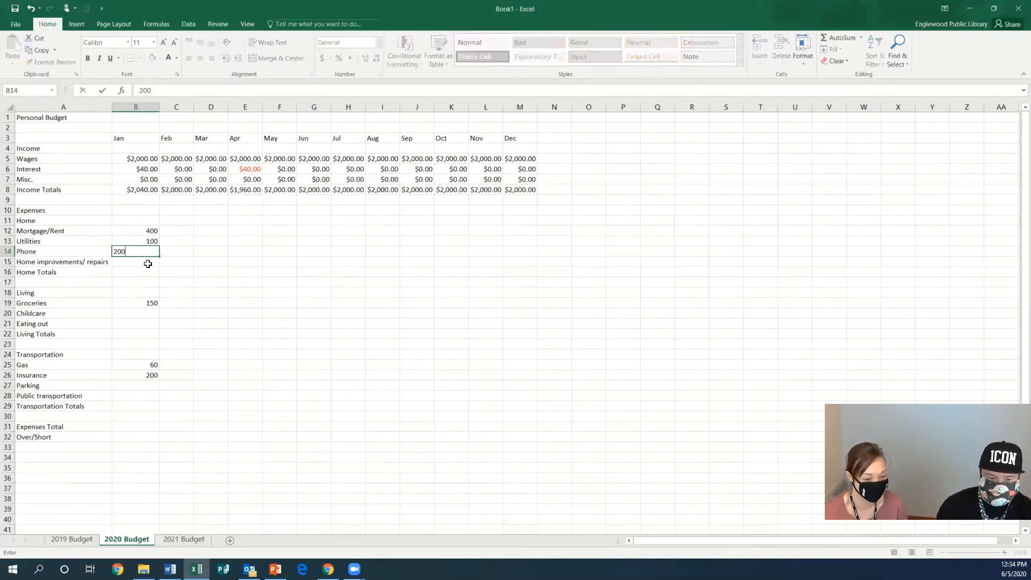
key("Return")
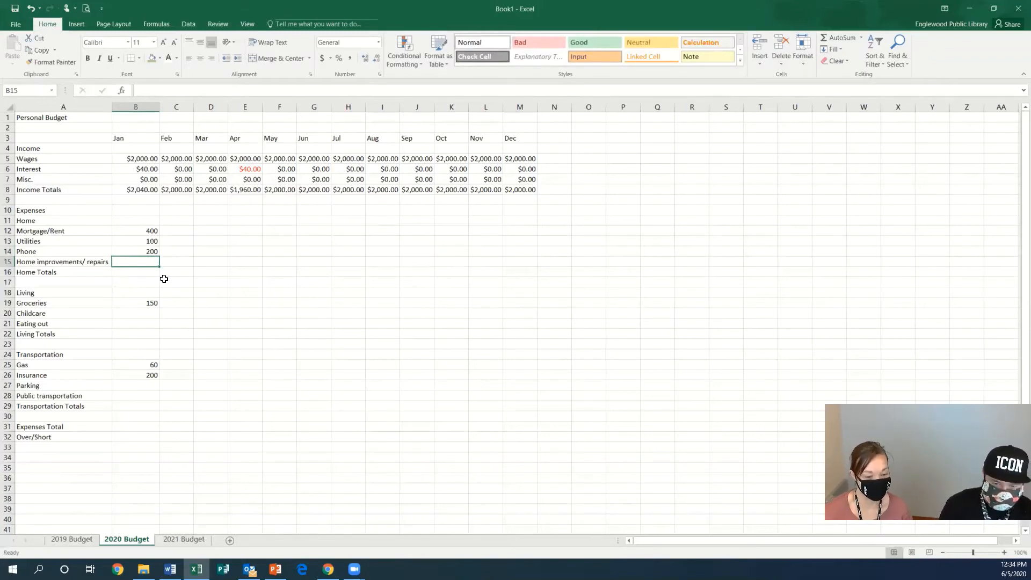
type("0")
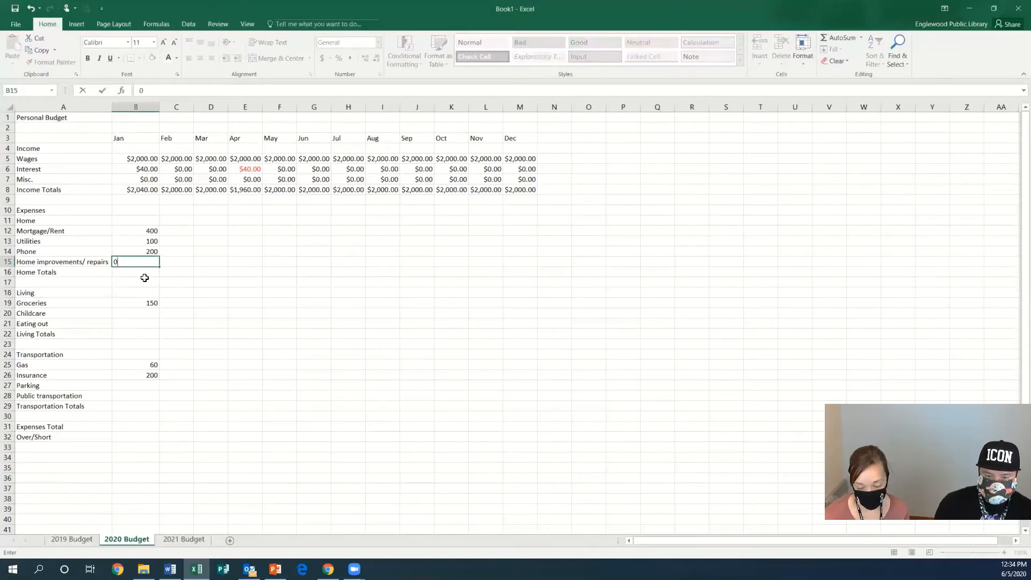
key("Return")
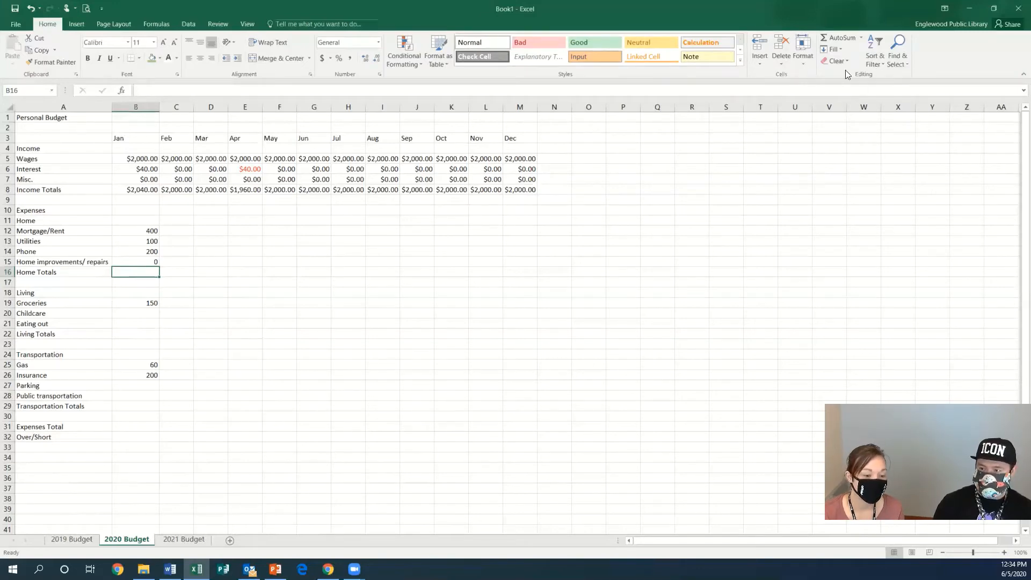
left_click(848, 37)
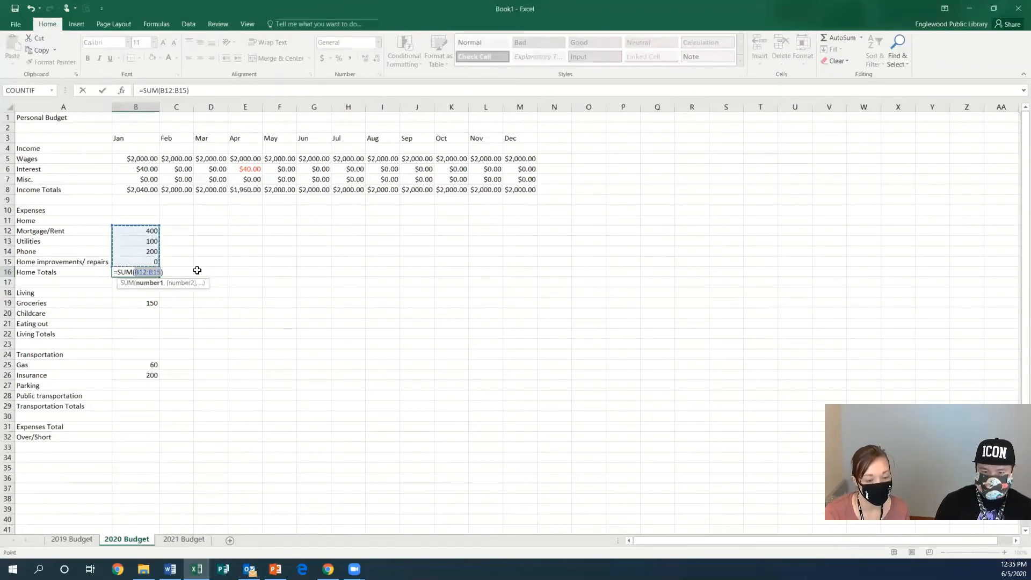
key("Return")
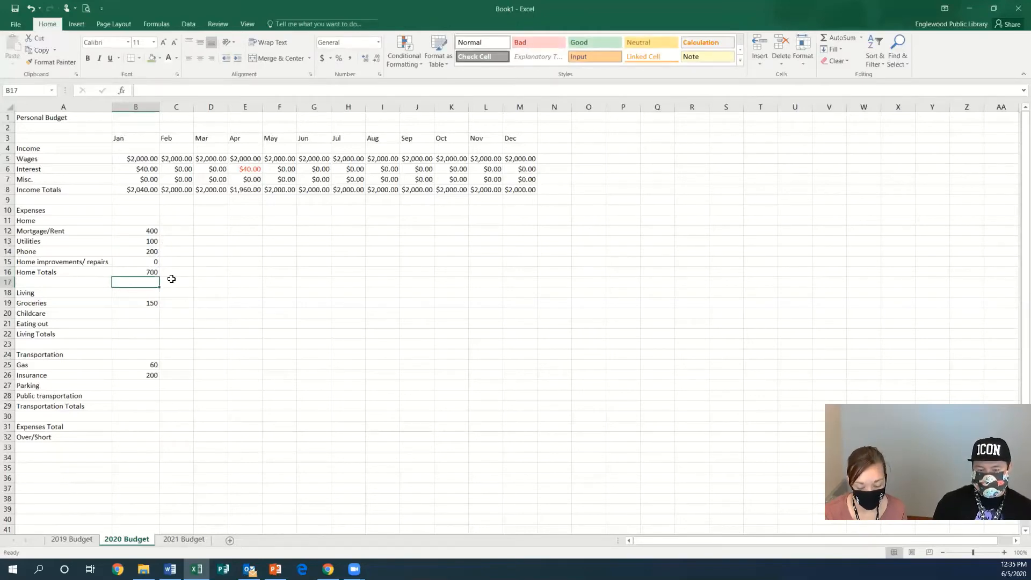
- Fill the January Home expenses and the Home Totals formula in B12:B16 across February to December, through column M
left_click(149, 231)
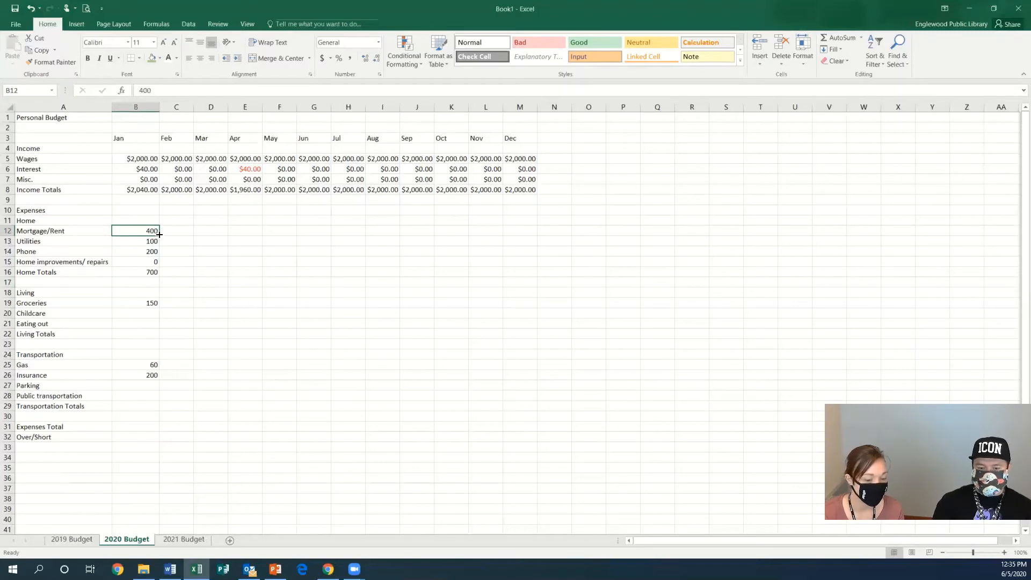
left_click_drag(159, 235, 521, 233)
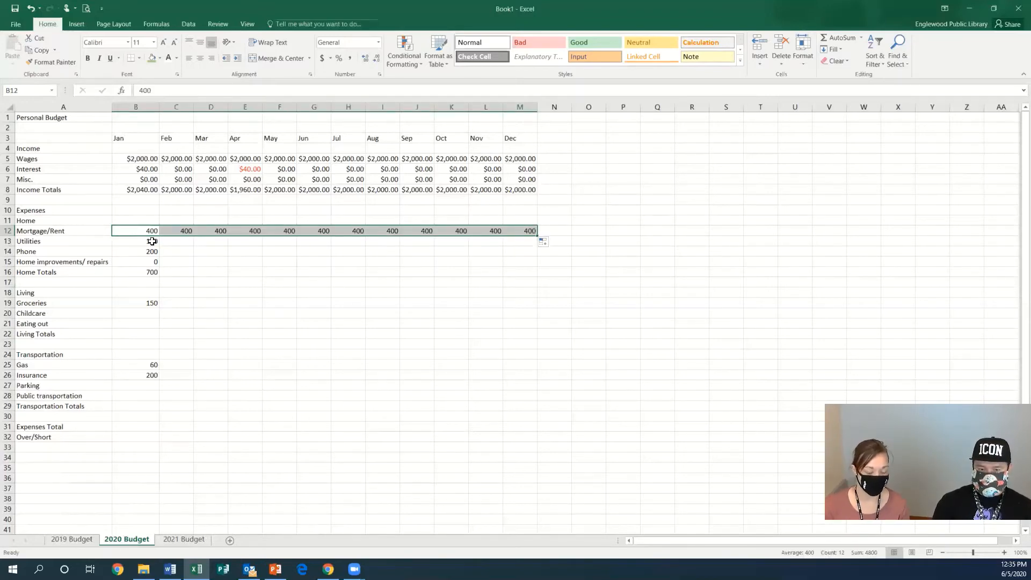
left_click(153, 242)
left_click_drag(159, 244, 527, 249)
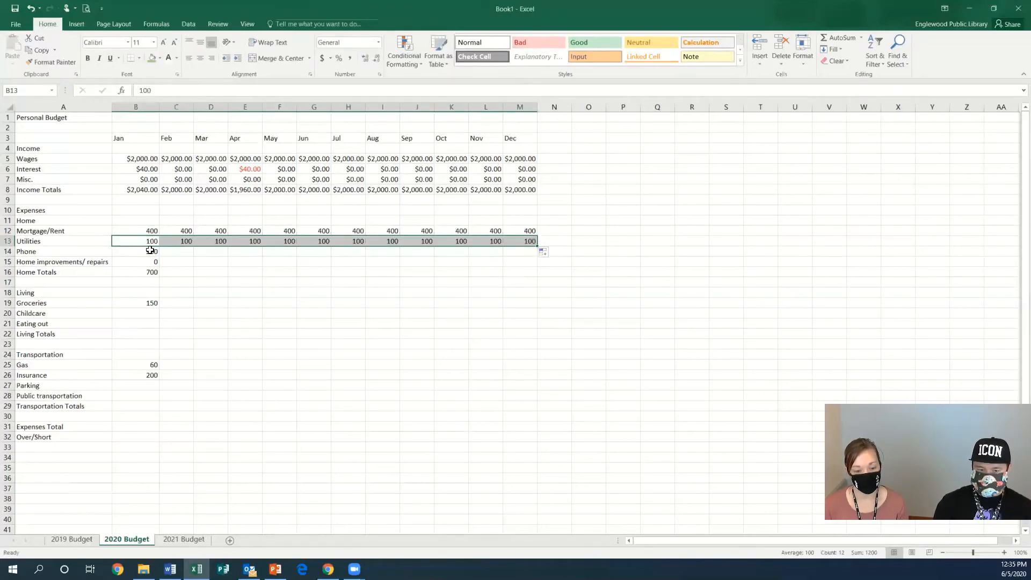
left_click(153, 251)
left_click_drag(160, 256, 507, 258)
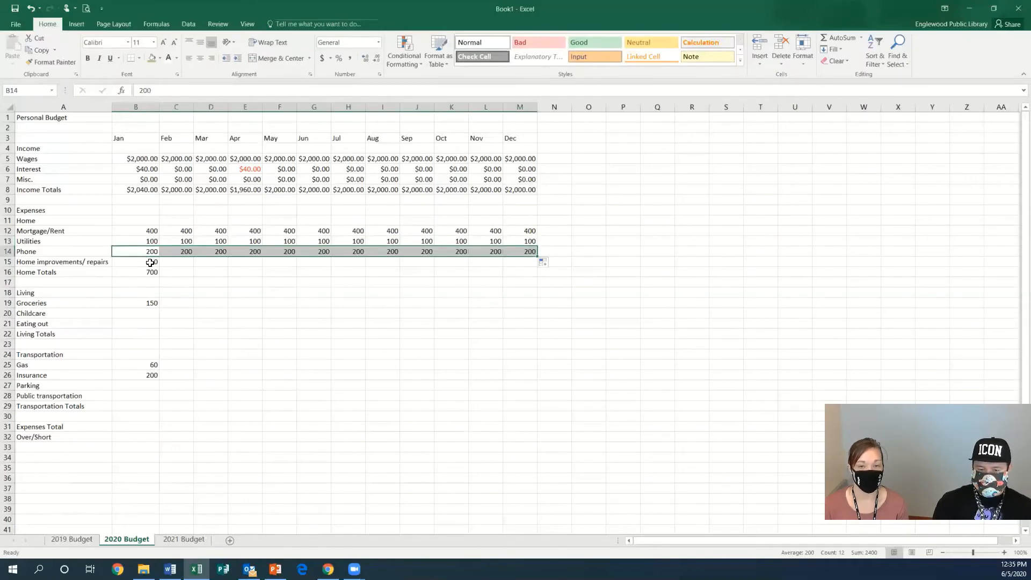
left_click(151, 263)
left_click_drag(160, 266, 524, 264)
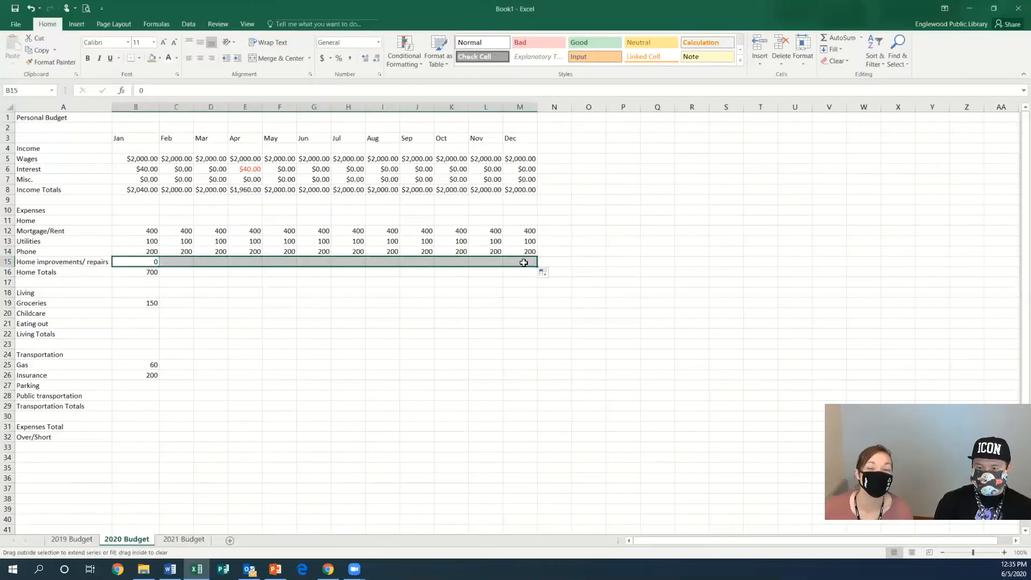
left_click(152, 275)
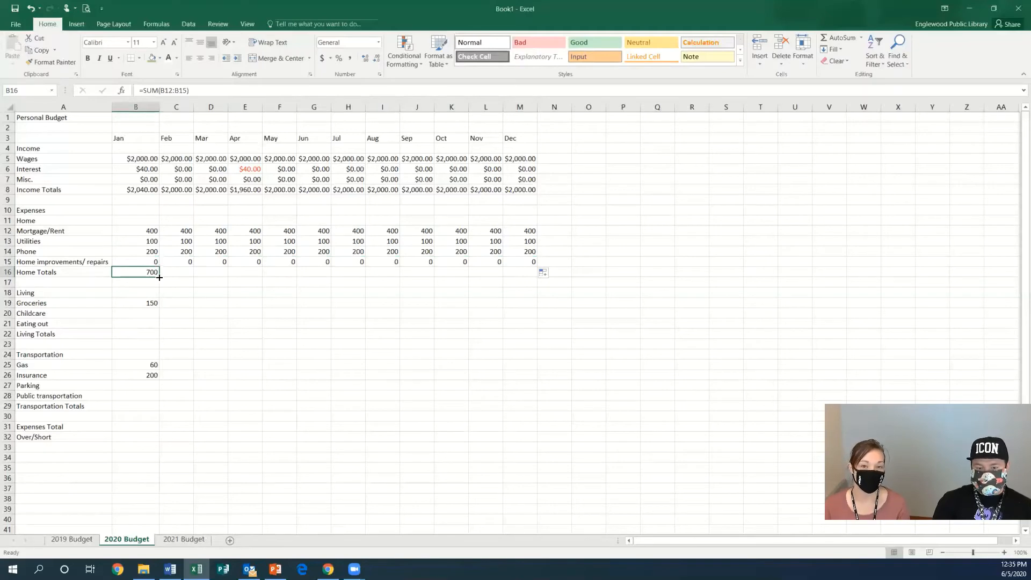
left_click_drag(159, 278, 532, 274)
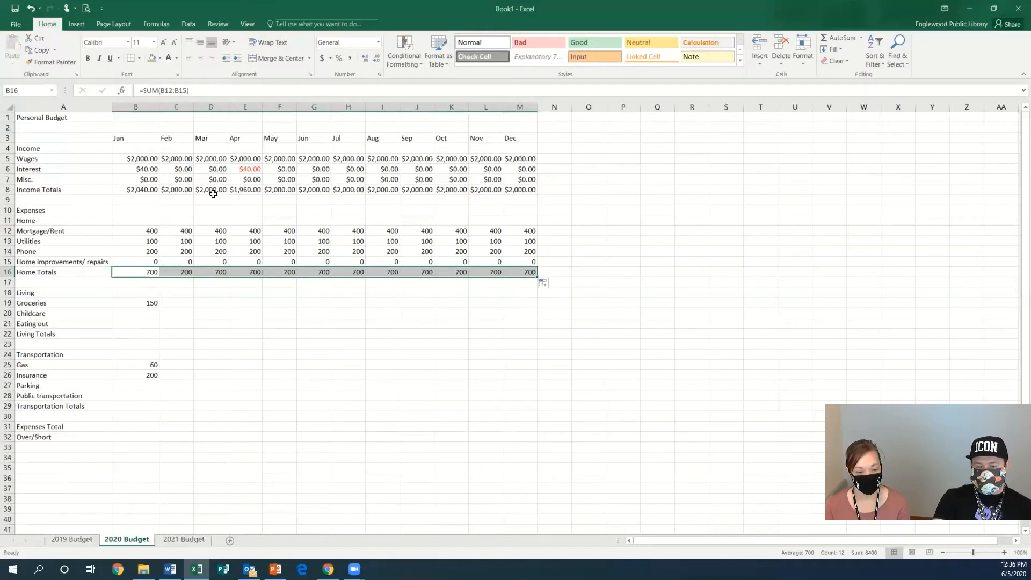
- Set the March Home improvements/repairs expense in cell D15 to 1000
left_click(217, 269)
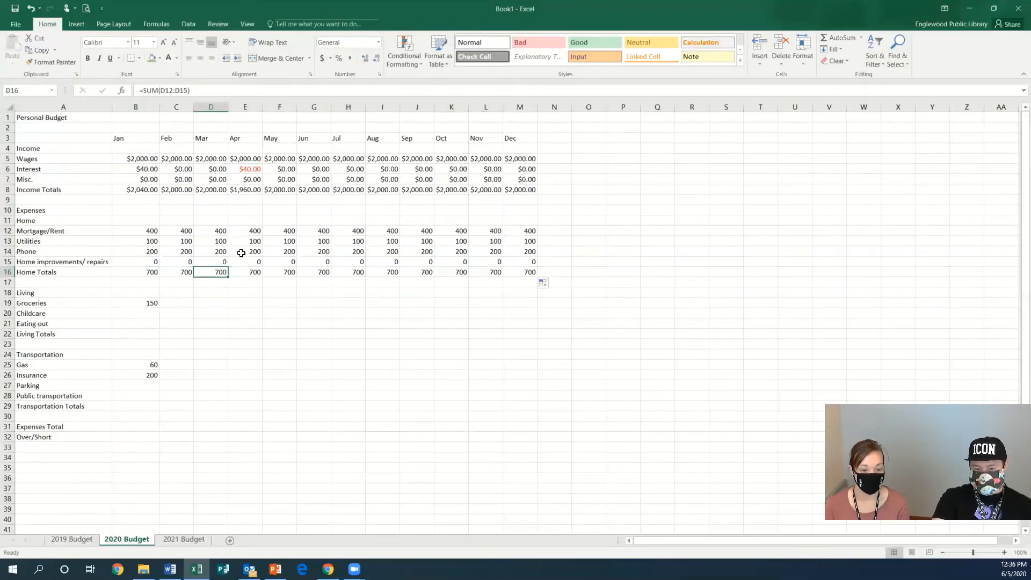
left_click(226, 261)
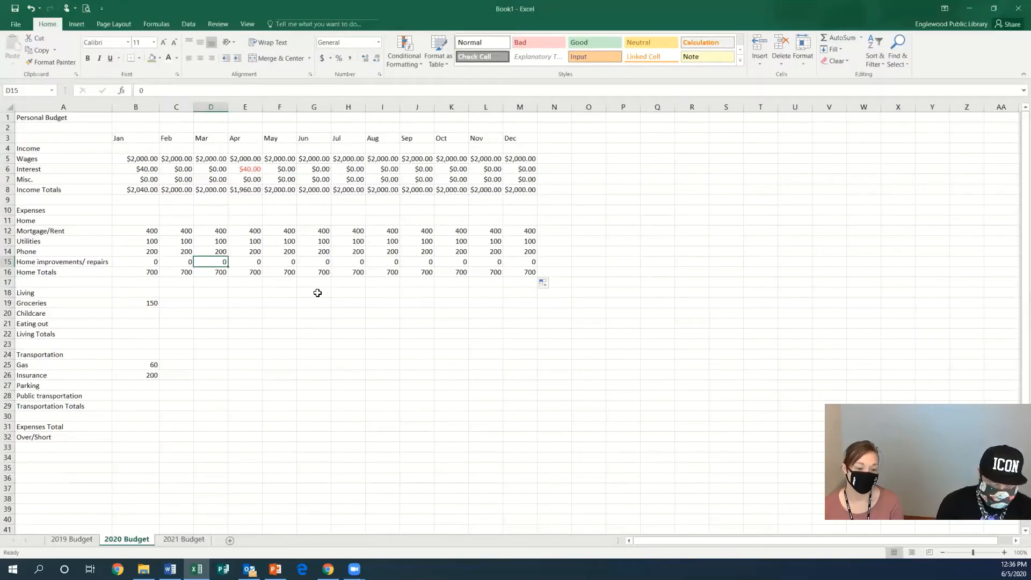
type("1000")
left_click(311, 319)
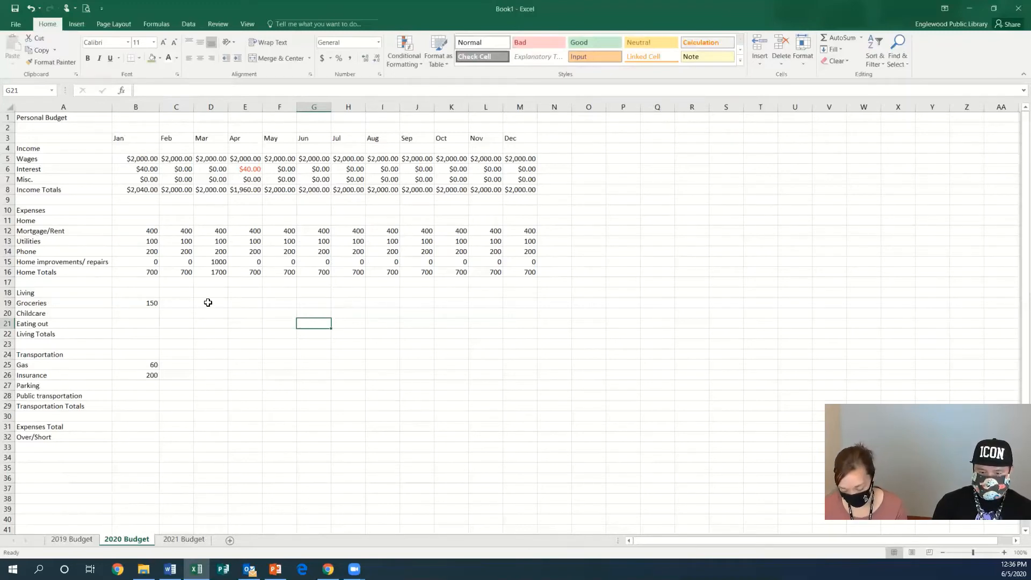
- Format the Home expenses and totals in B12:M16 as Currency with the $ symbol, two decimal places and red negative numbers without a minus sign
left_click(135, 230)
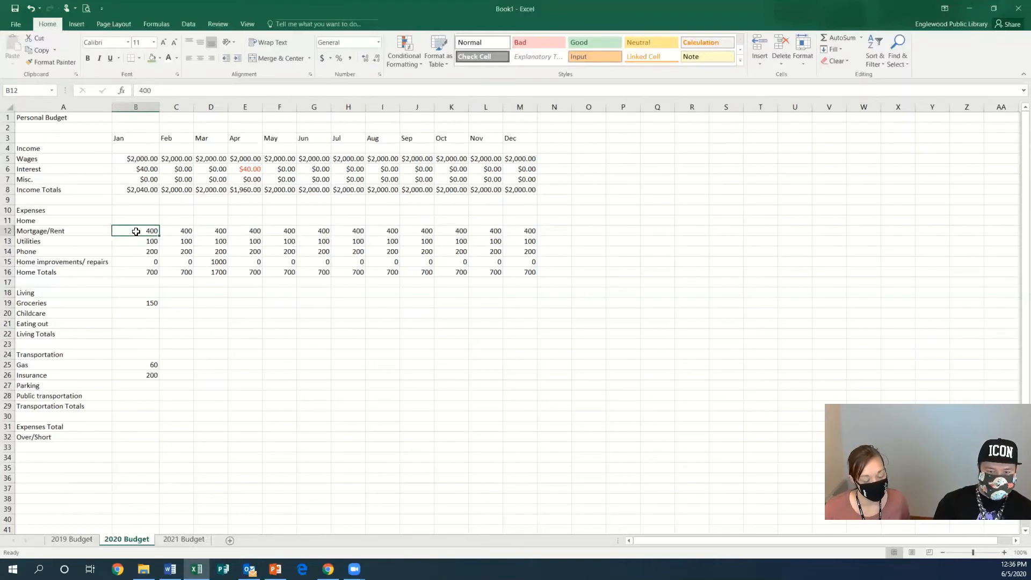
left_click_drag(136, 231, 526, 271)
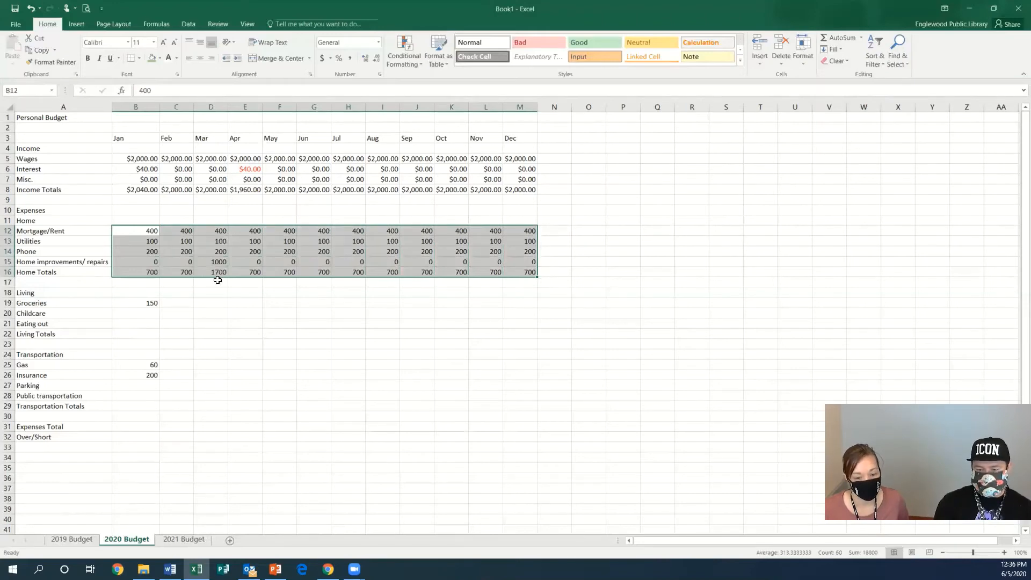
right_click(318, 254)
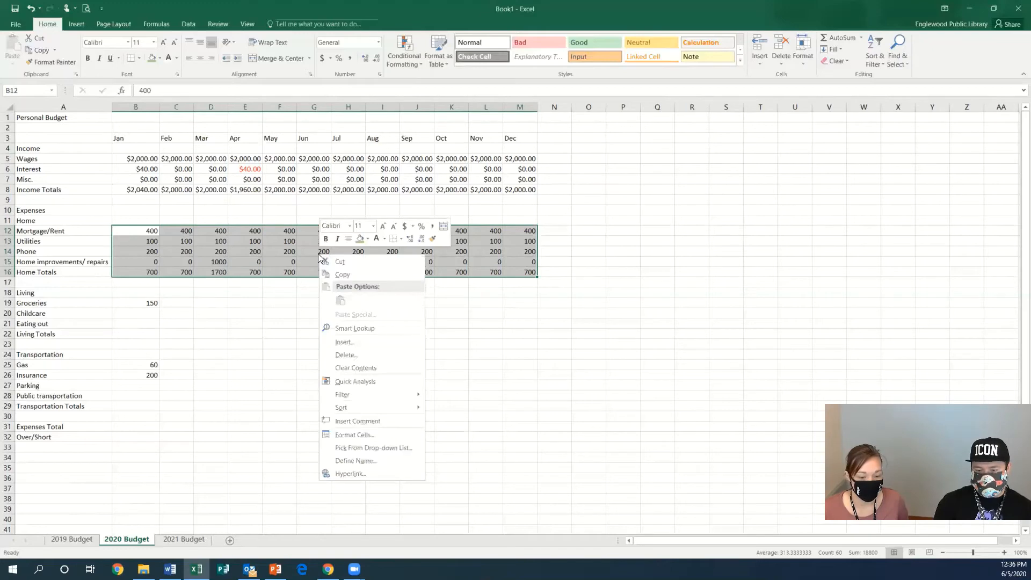
left_click(377, 434)
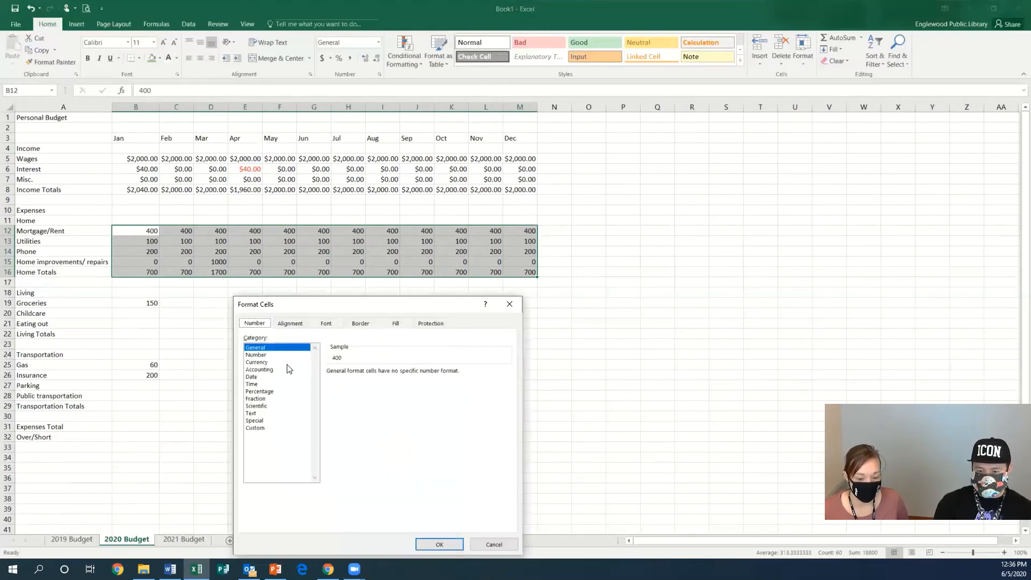
left_click(258, 363)
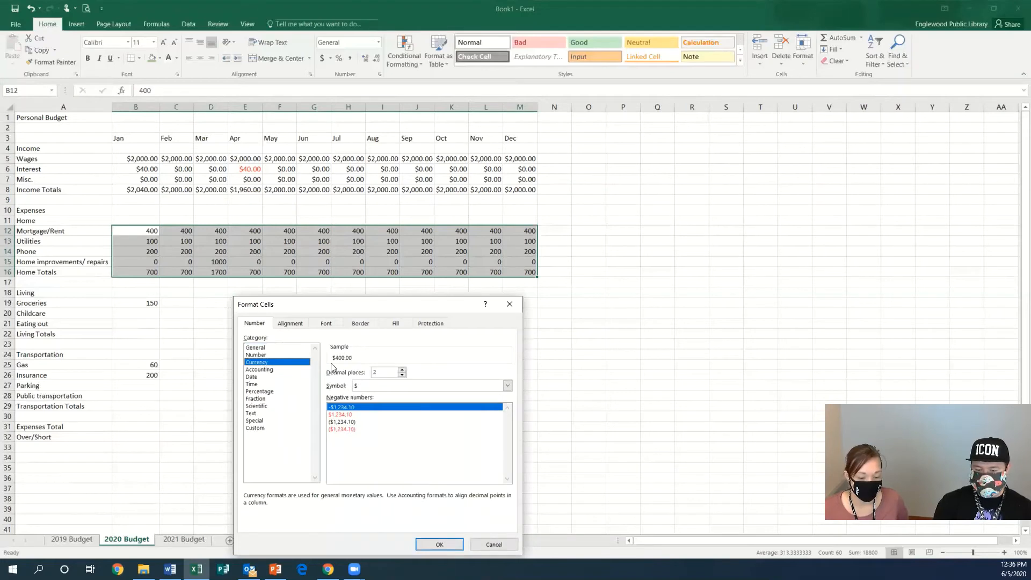
left_click(342, 415)
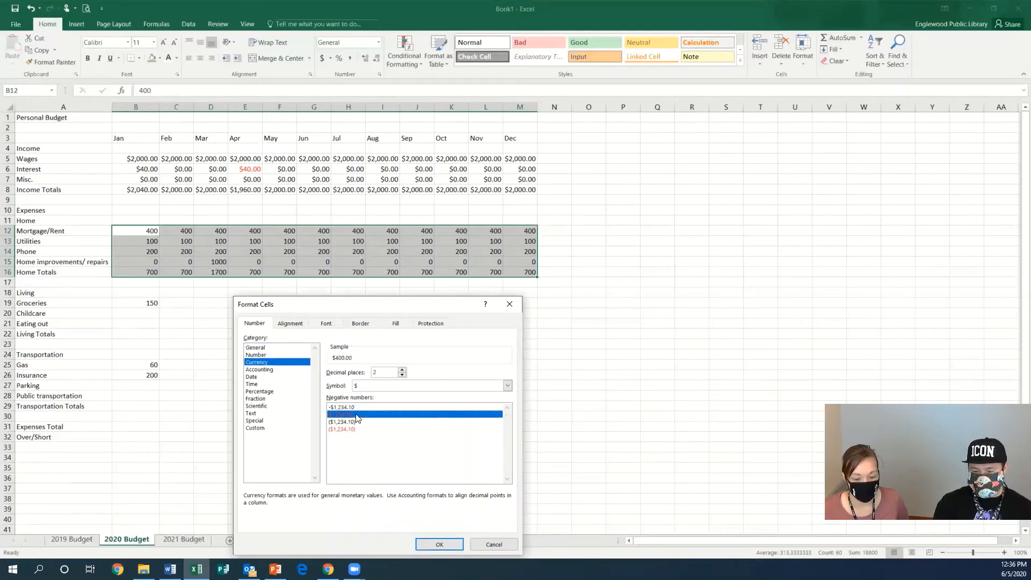
left_click(439, 543)
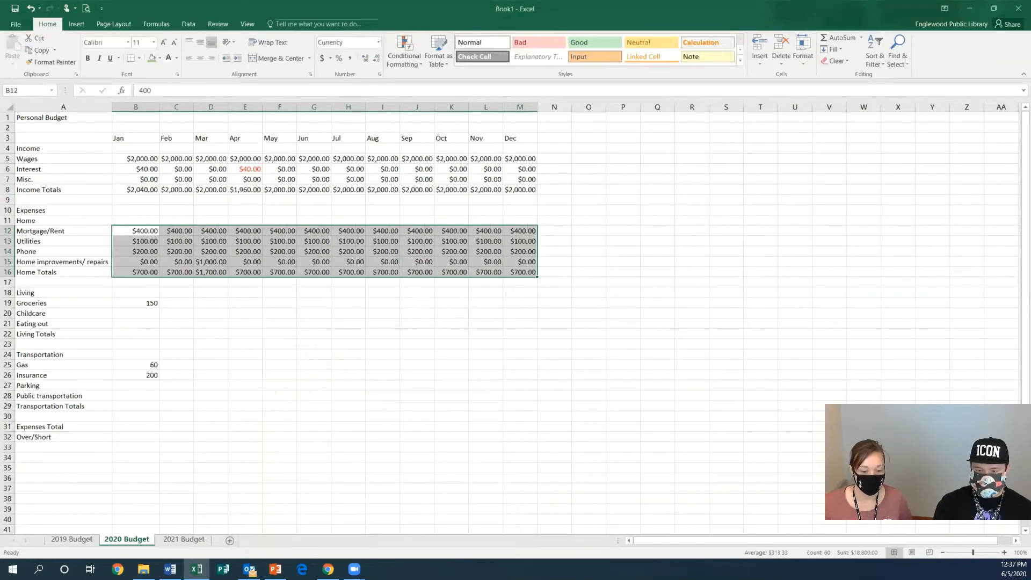
left_click(317, 295)
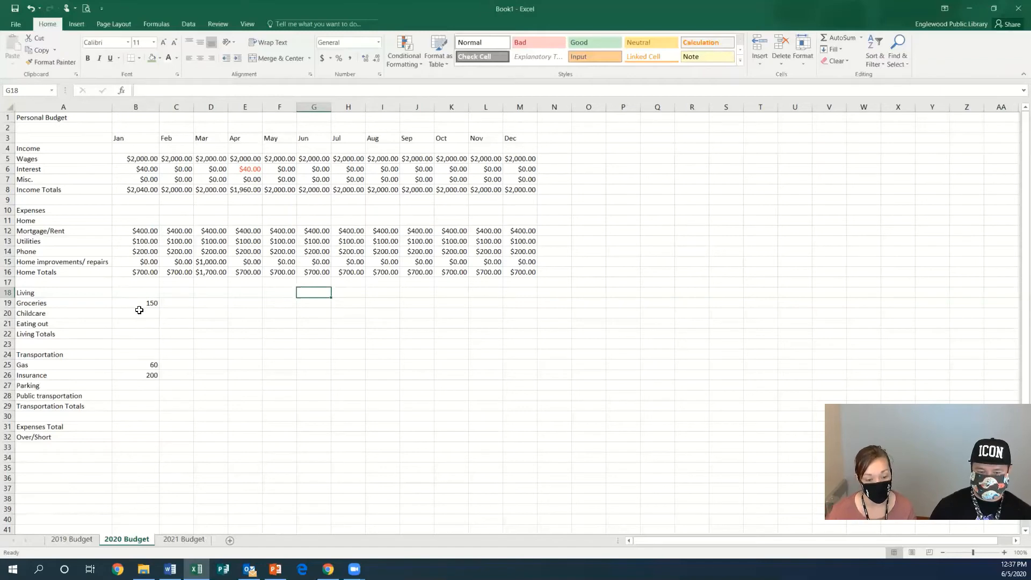
- Enter the January Living expenses of 0 for Childcare in B20 and 400 for Eating out in B21
left_click(147, 315)
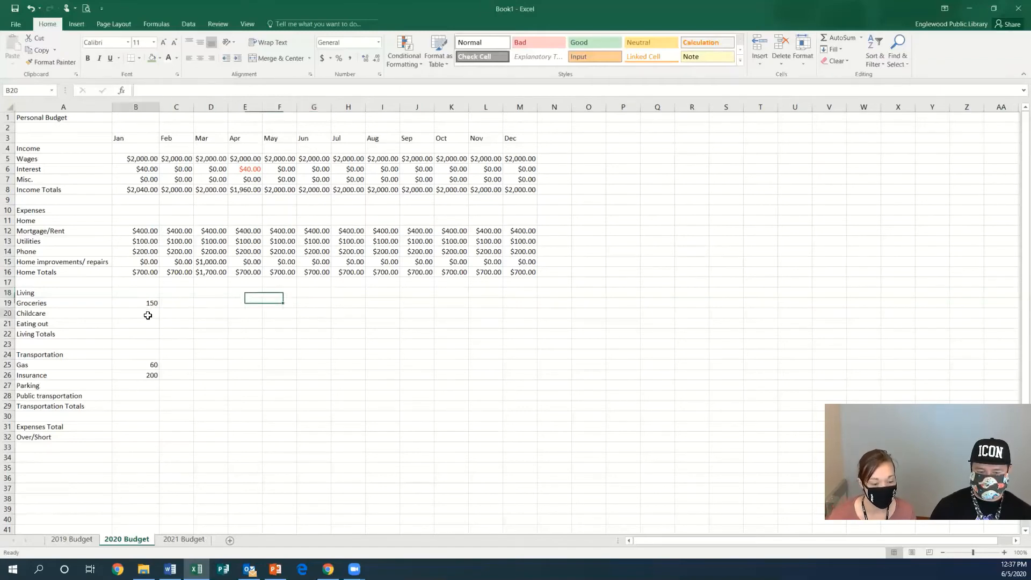
type("0")
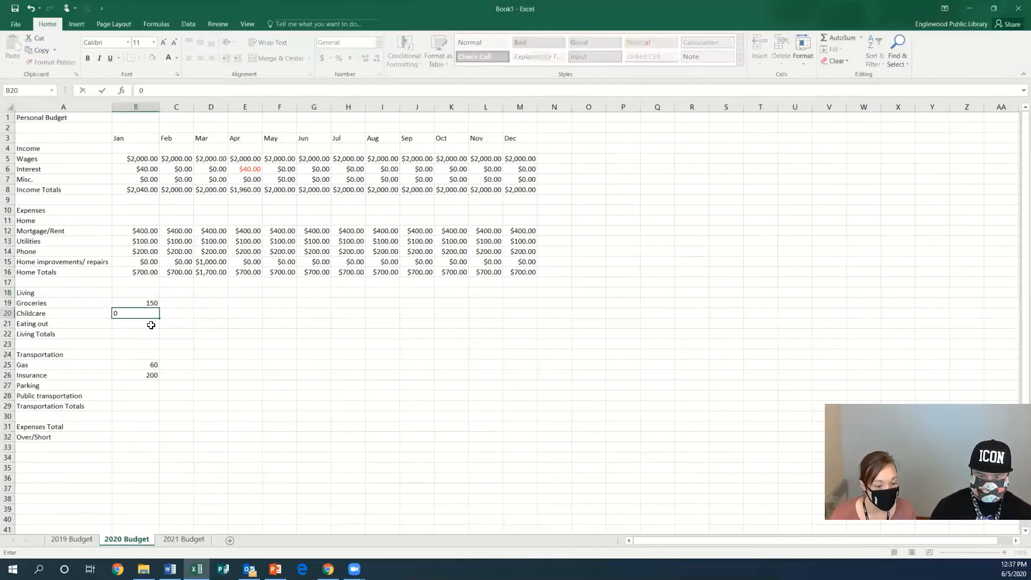
key("Return")
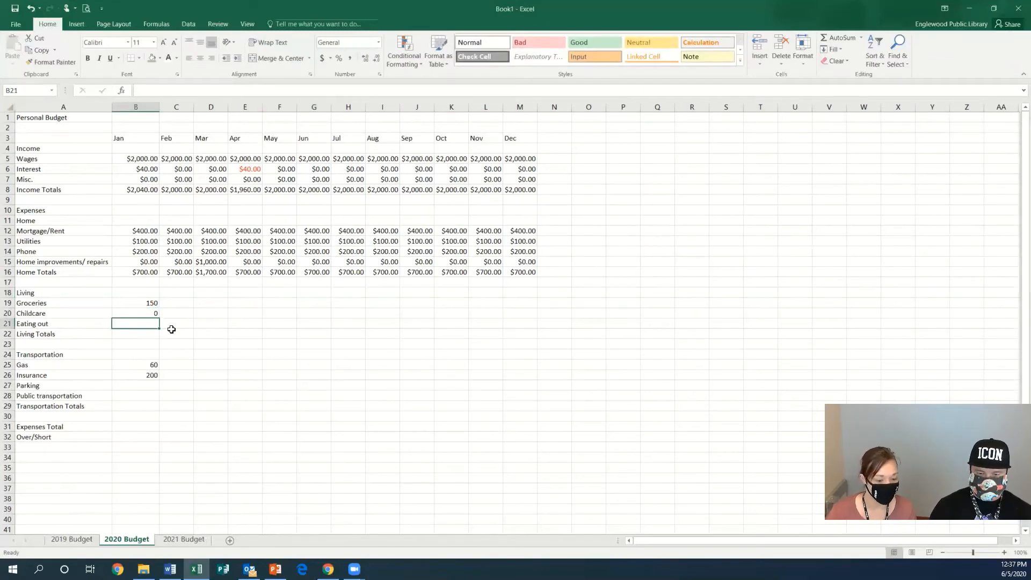
type("400")
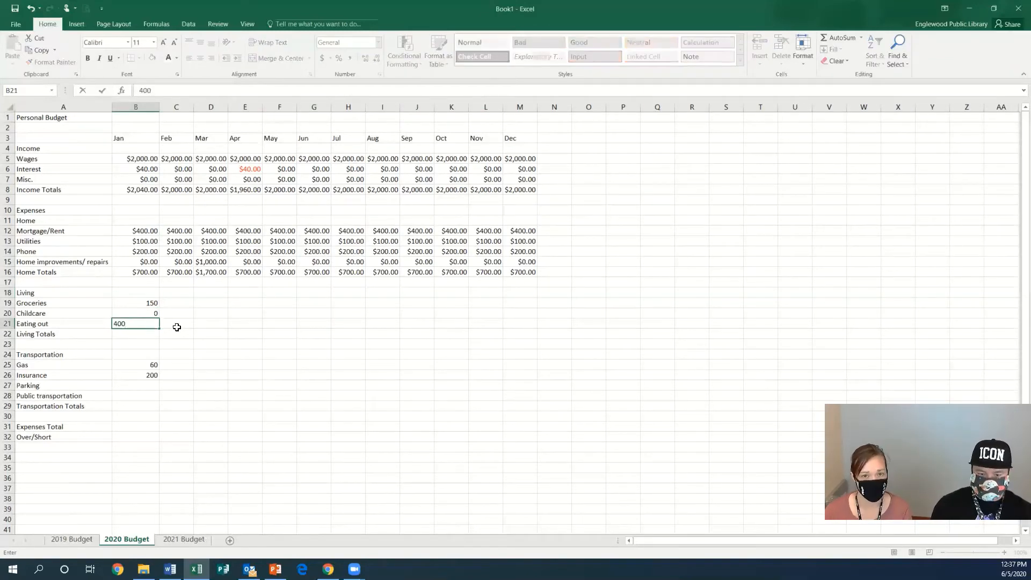
left_click(175, 325)
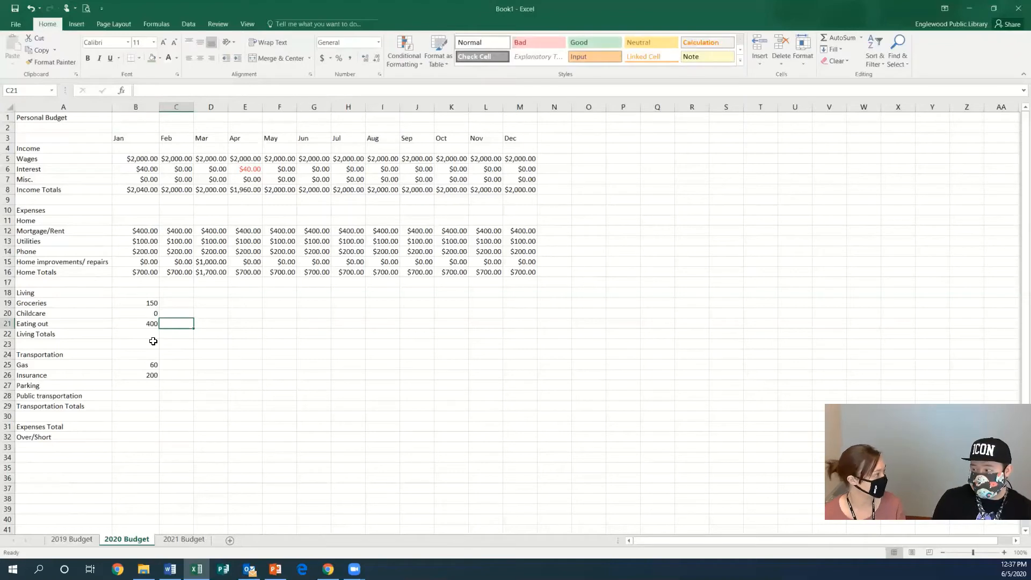
- Enter the January Living Totals formula =B19+B21 in cell B22
left_click(153, 332)
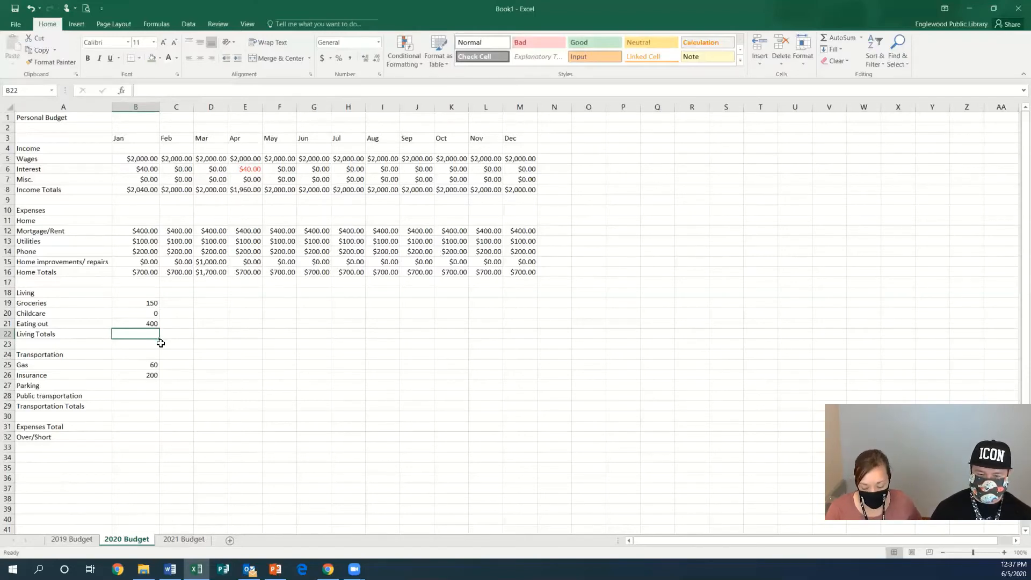
left_click(146, 302)
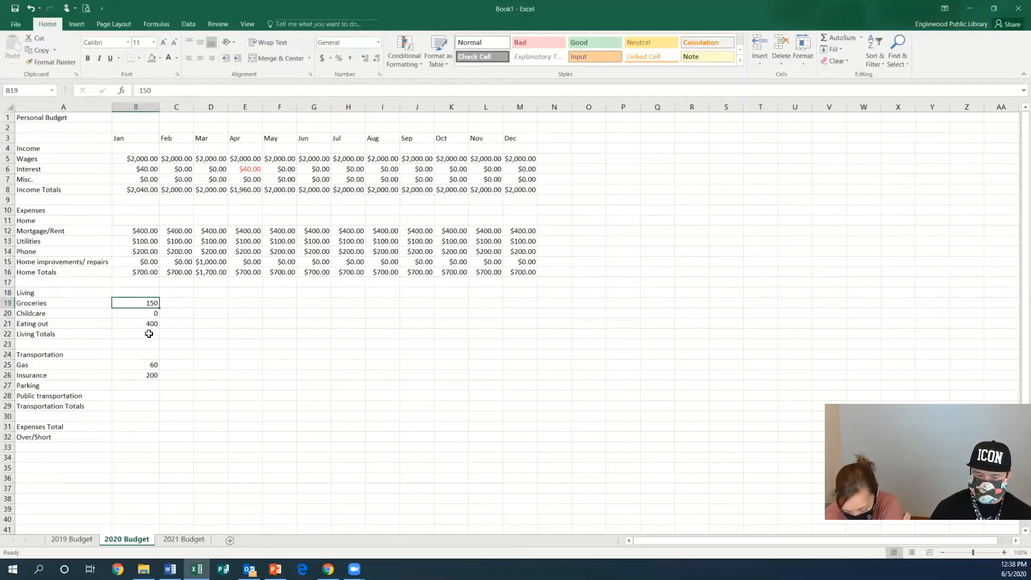
left_click(148, 334)
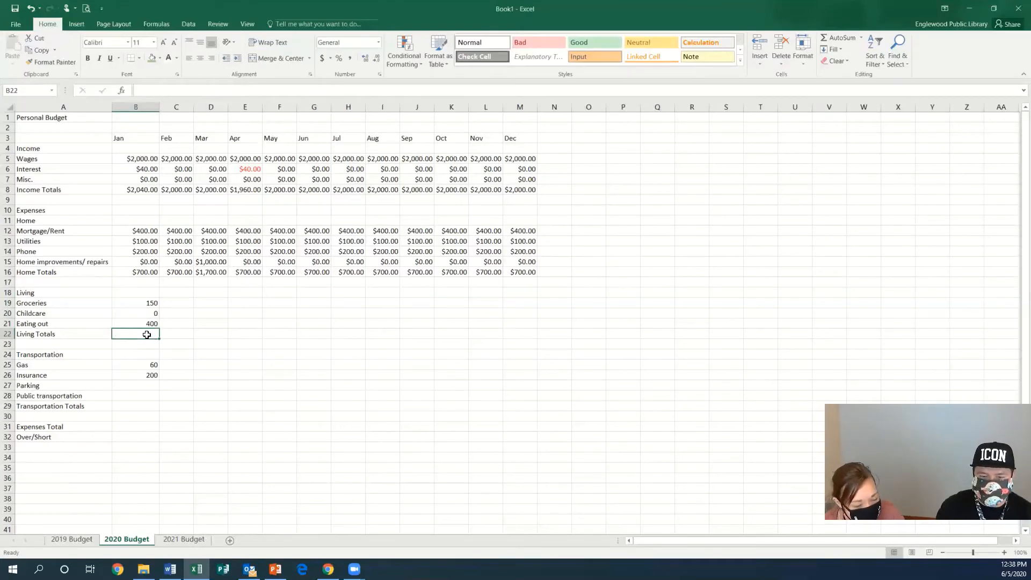
type("=")
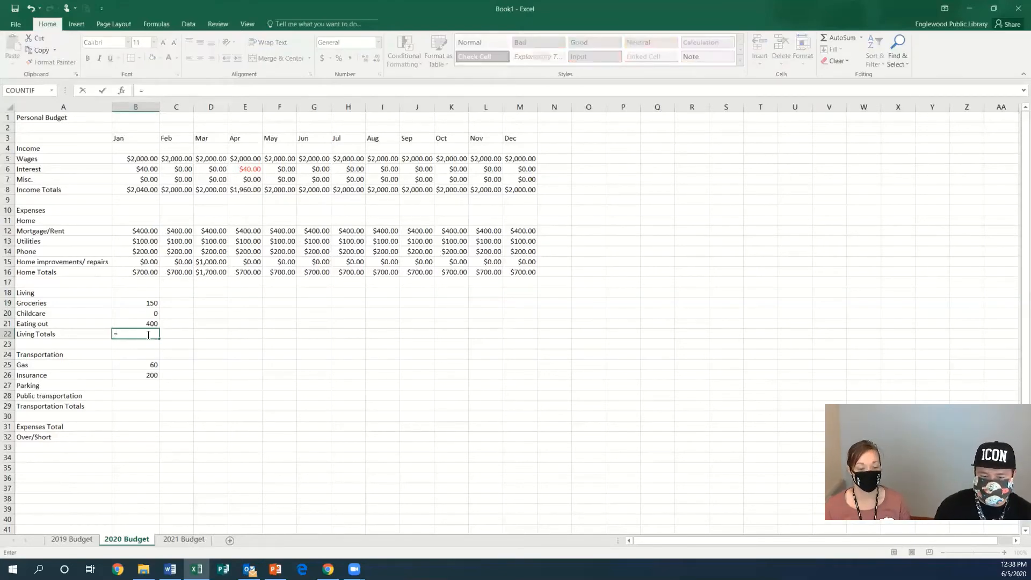
left_click(153, 303)
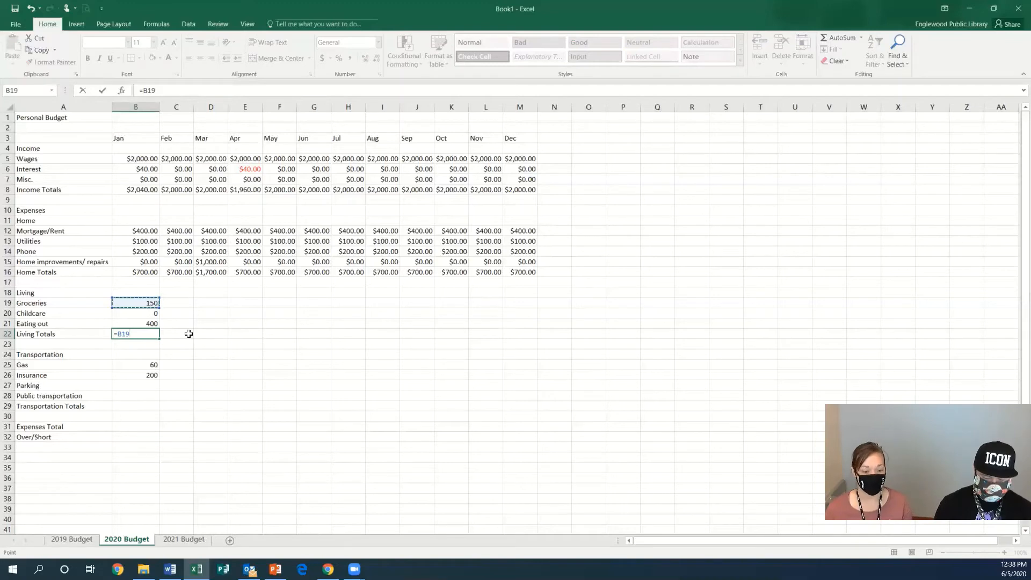
type("+")
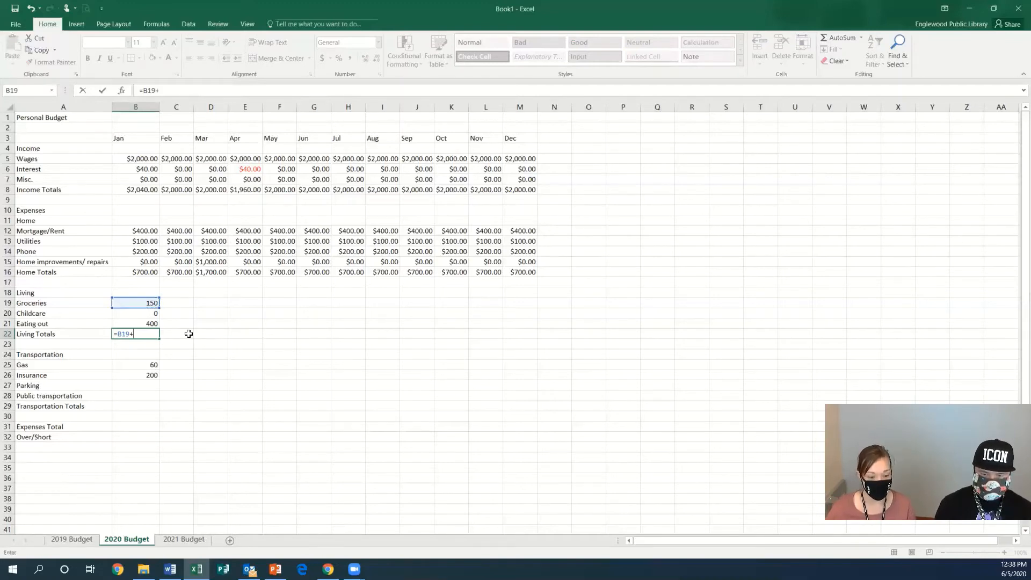
left_click(149, 322)
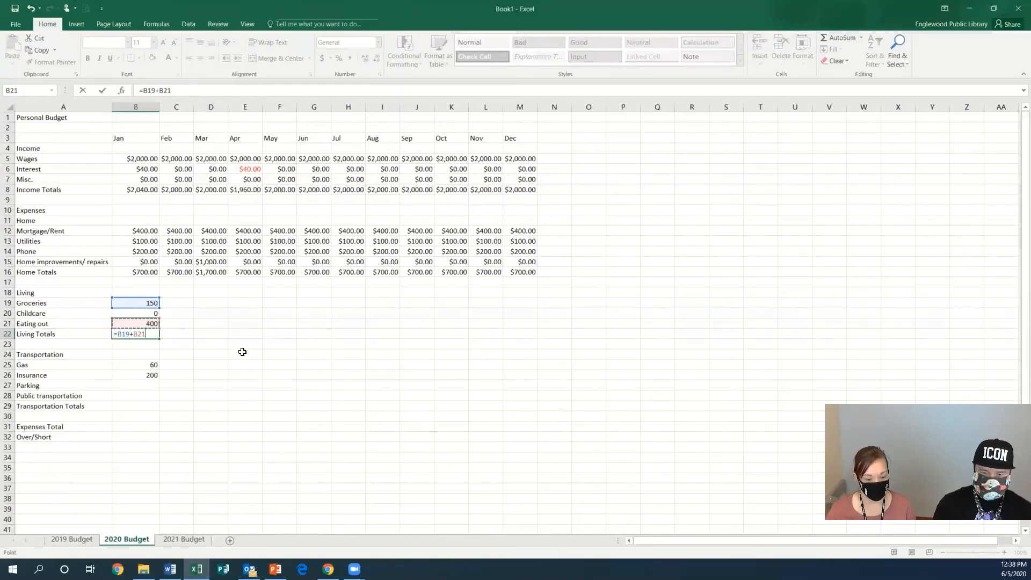
key("Return")
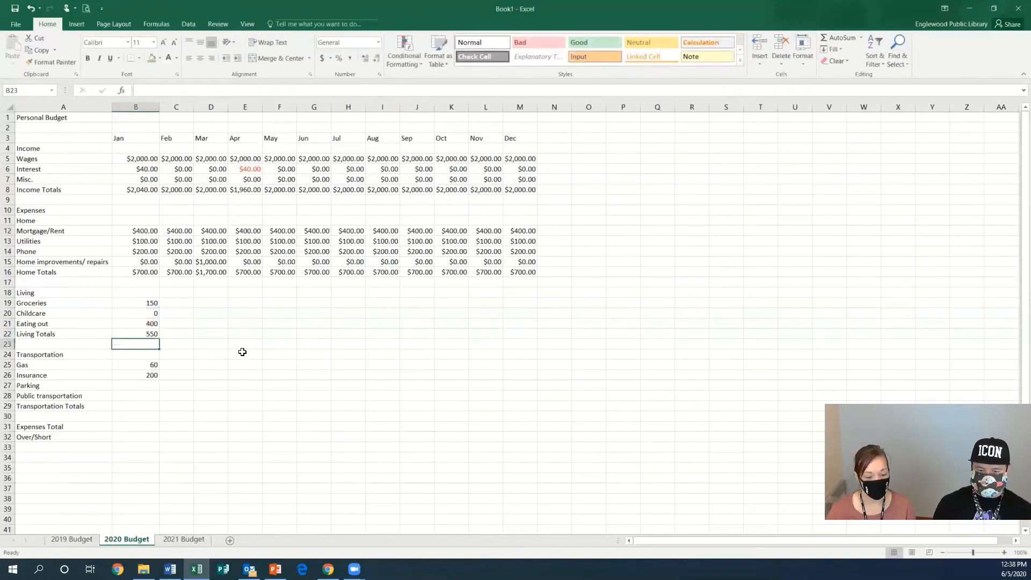
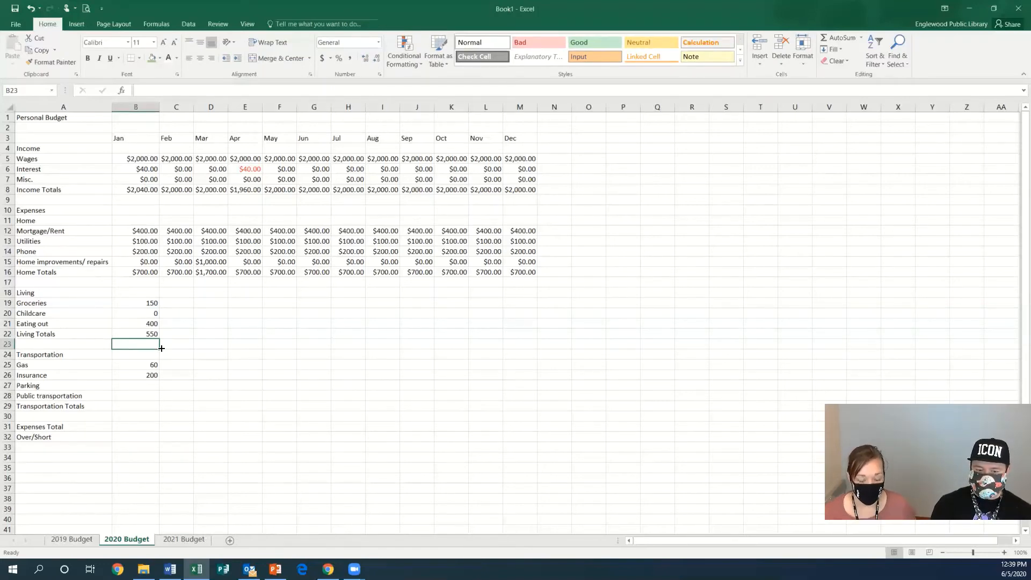
- Enter the January Transportation expenses of 15 for Parking in B27 and 0 for Public transportation in B28
left_click(149, 313)
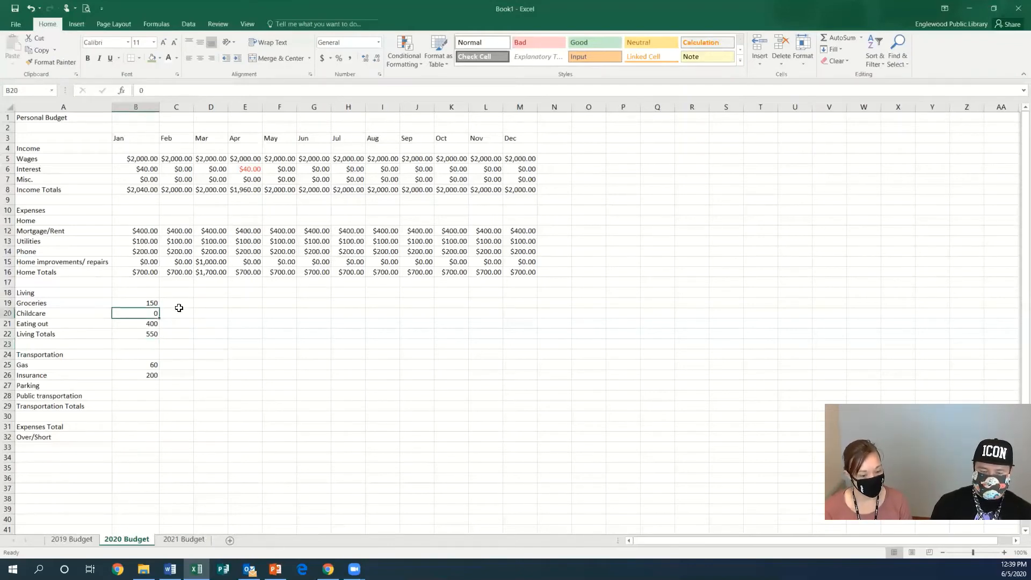
left_click(149, 365)
left_click(151, 376)
left_click(150, 387)
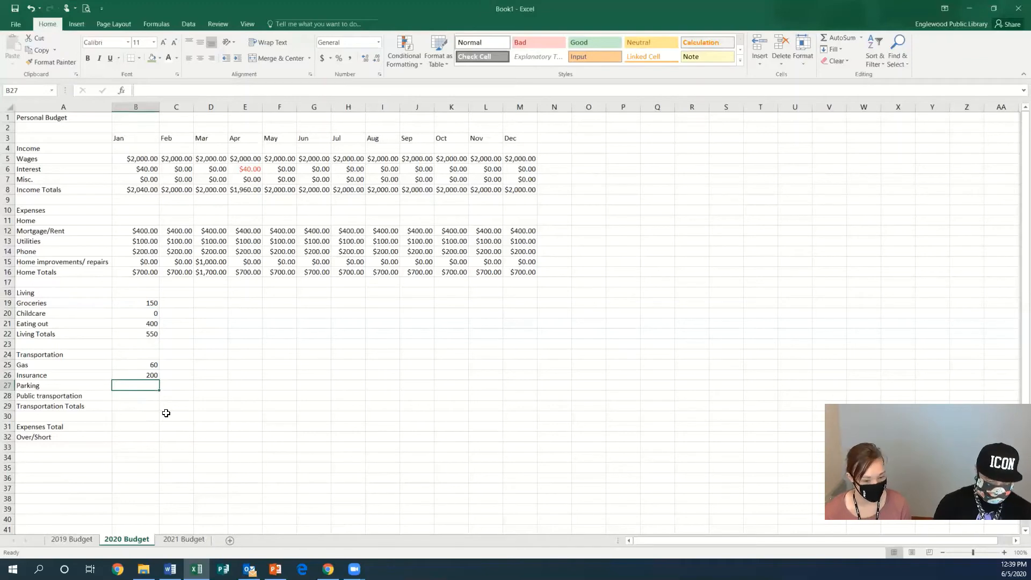
type("15")
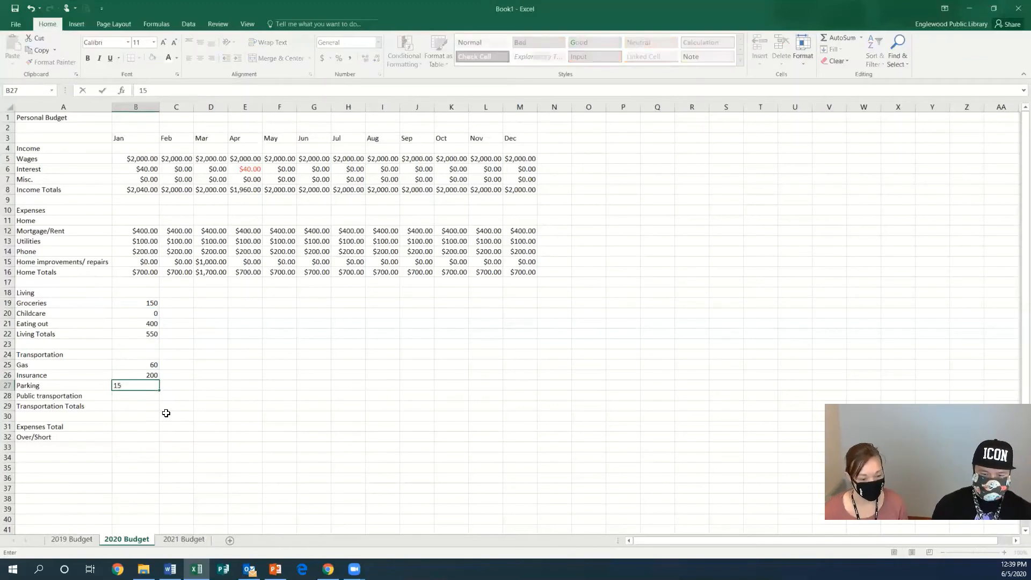
key("Return")
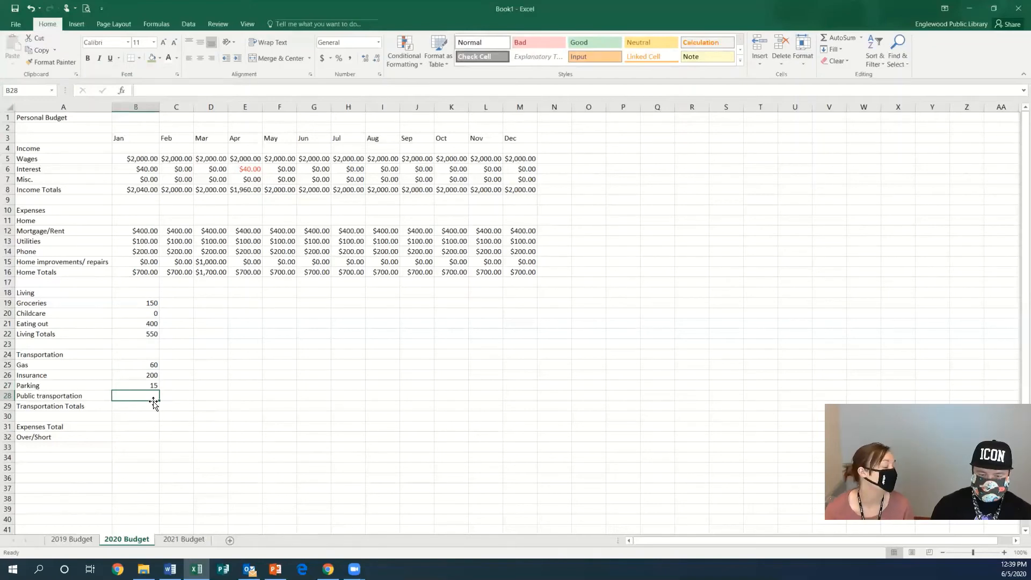
type("0")
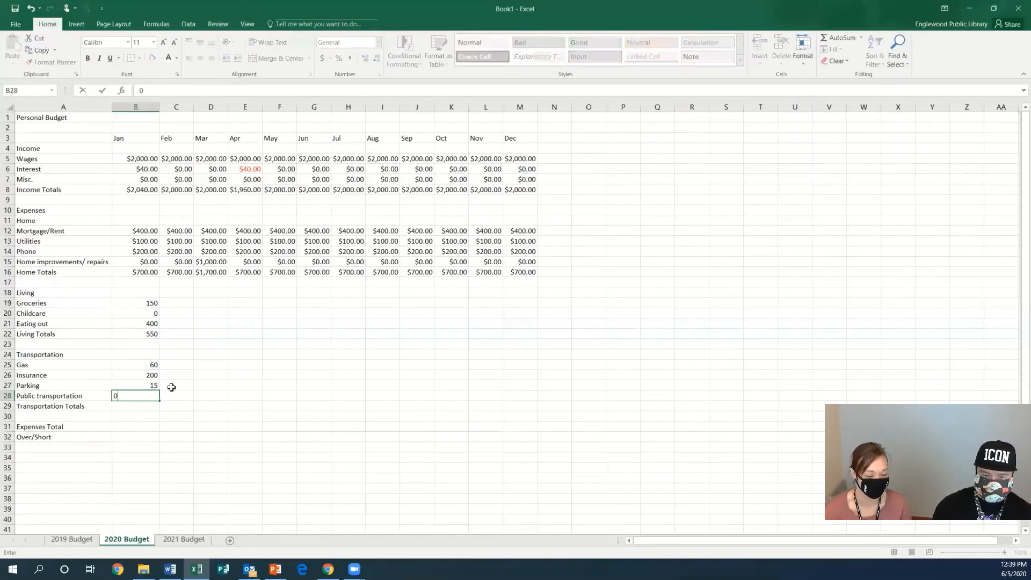
left_click(150, 351)
- Fill the January Living expenses and the Living Totals formula in B19:B22 across February to December, through column M
left_click(151, 304)
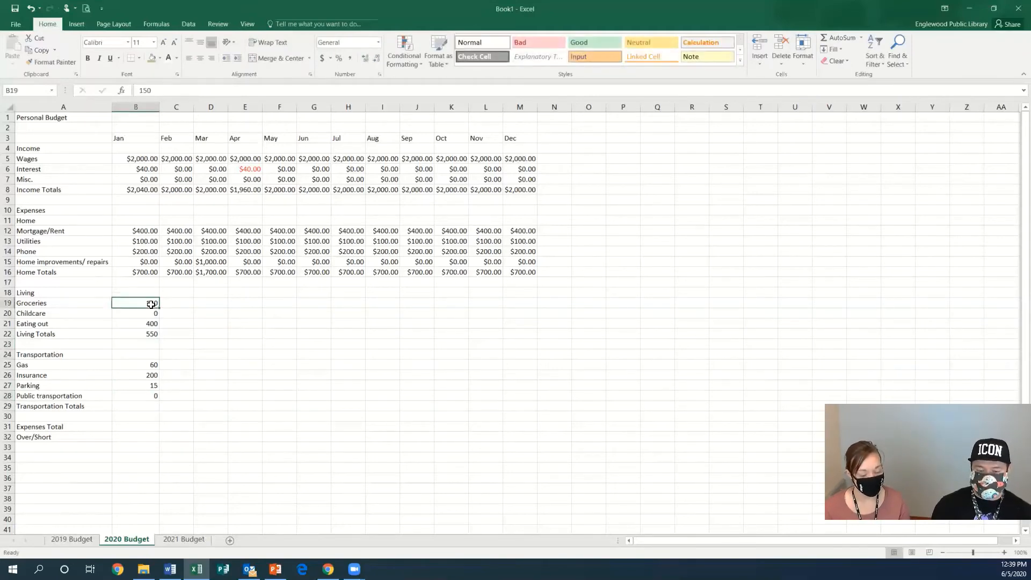
left_click_drag(161, 307, 525, 305)
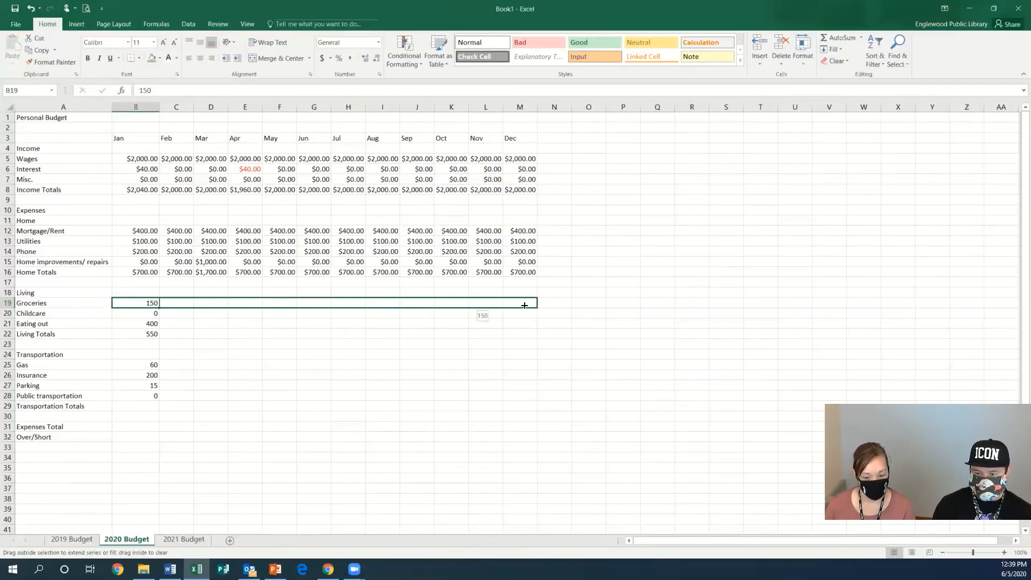
left_click_drag(524, 305, 525, 305)
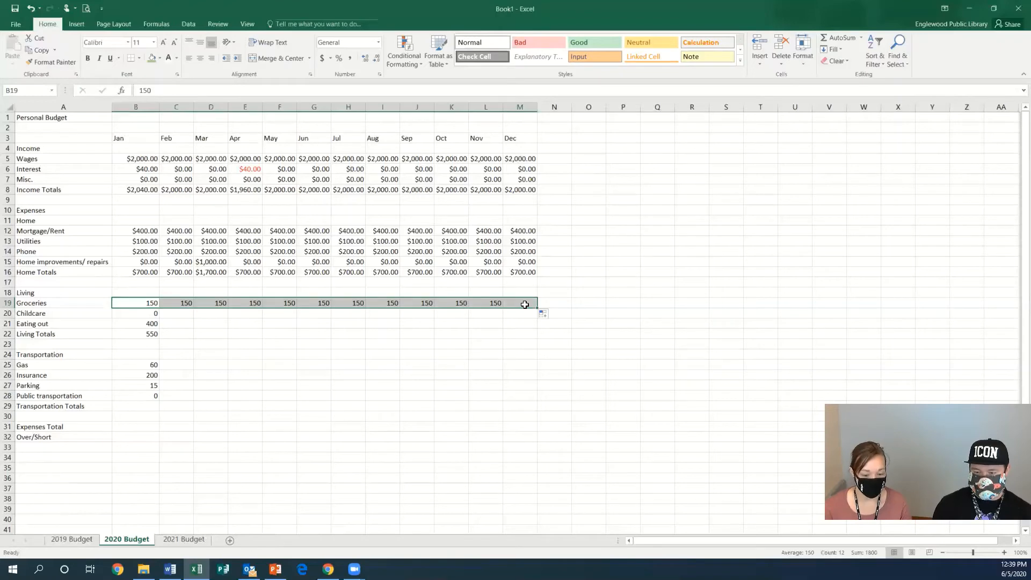
left_click(156, 314)
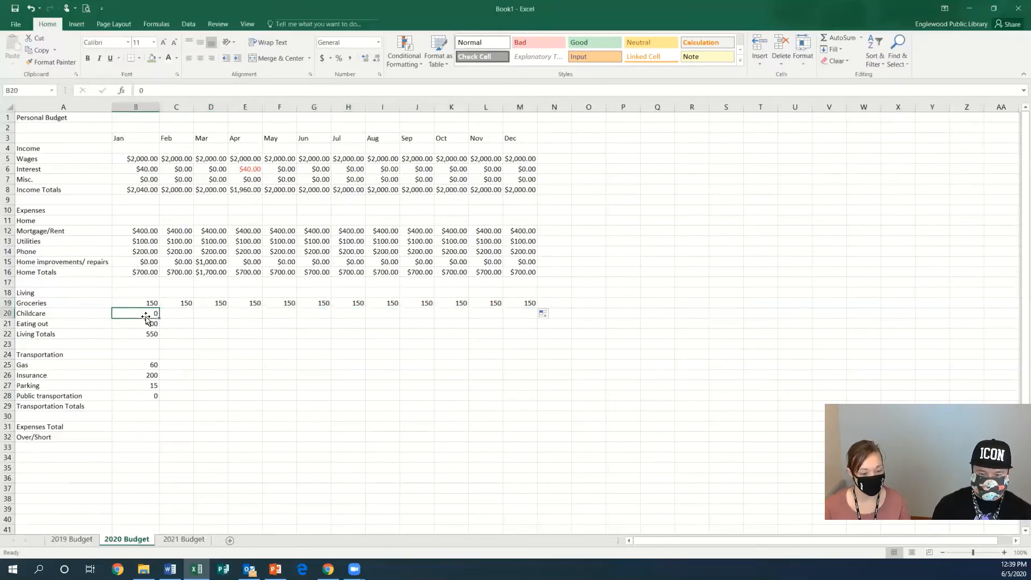
left_click_drag(158, 316, 365, 309)
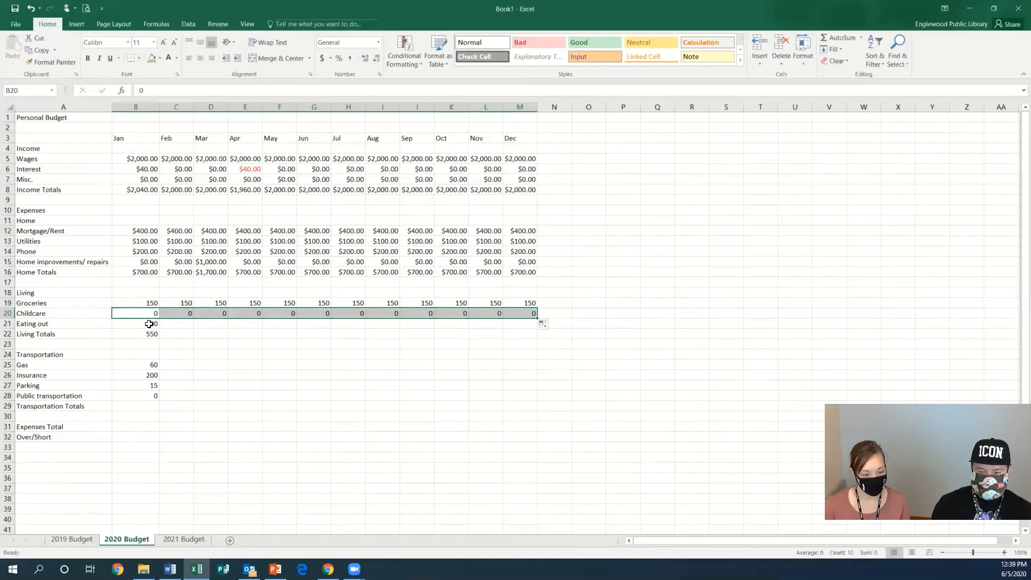
left_click(149, 323)
left_click_drag(161, 329, 521, 331)
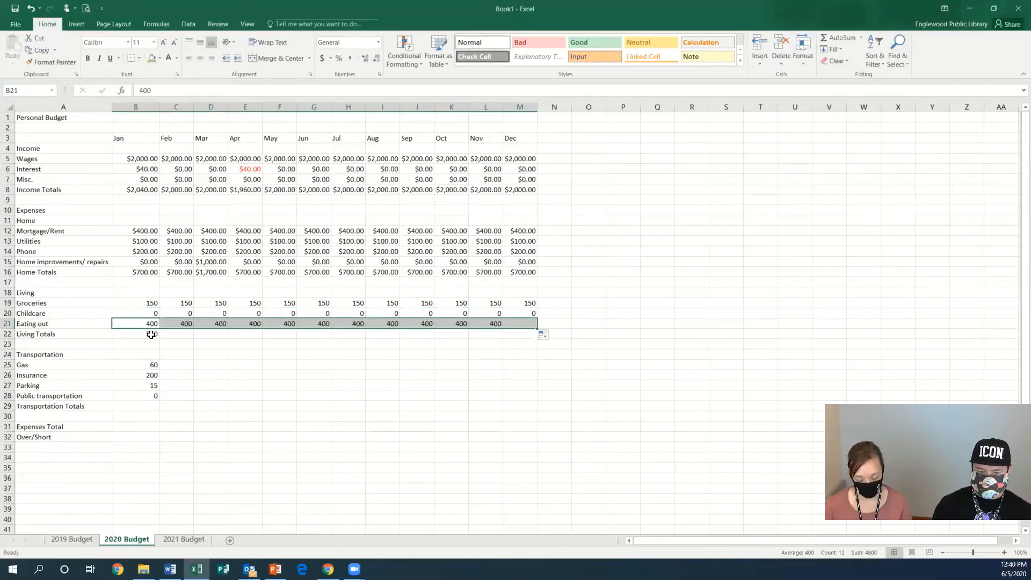
left_click(157, 336)
left_click_drag(160, 340, 517, 338)
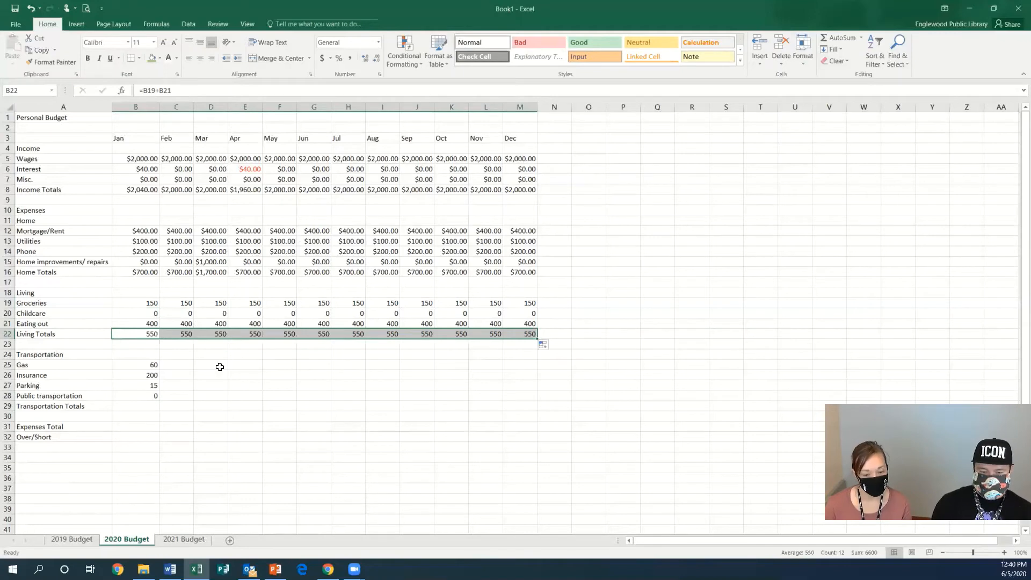
- Fill the January Transportation expenses in B25:B28 across February to December, through column M
left_click(136, 364)
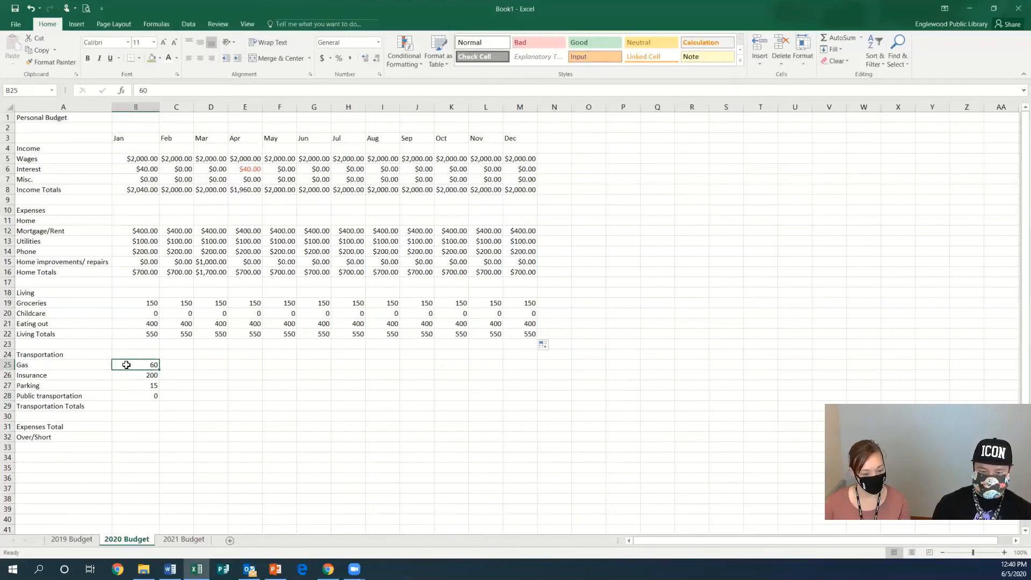
left_click_drag(131, 365, 134, 395)
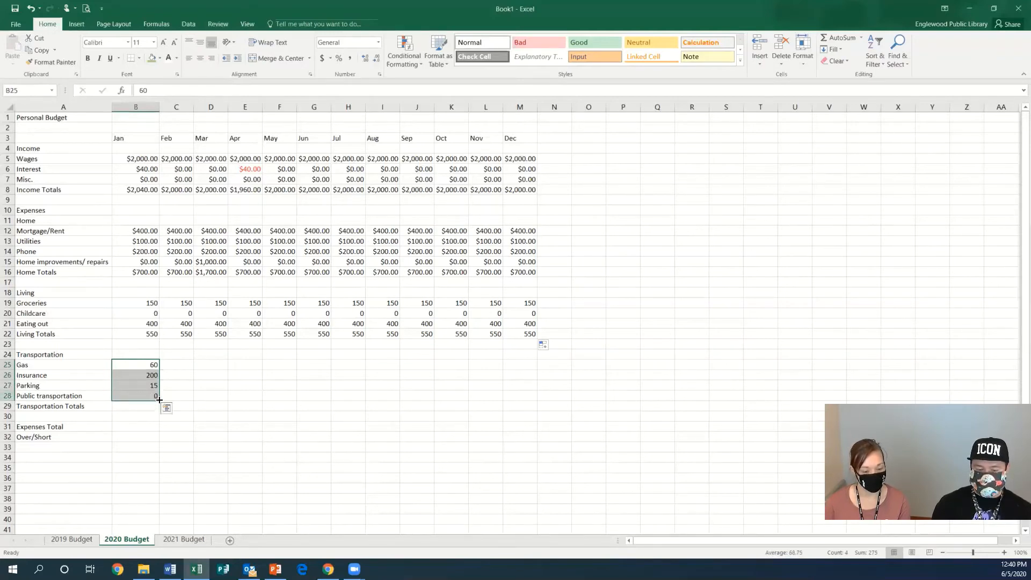
left_click_drag(159, 400, 514, 408)
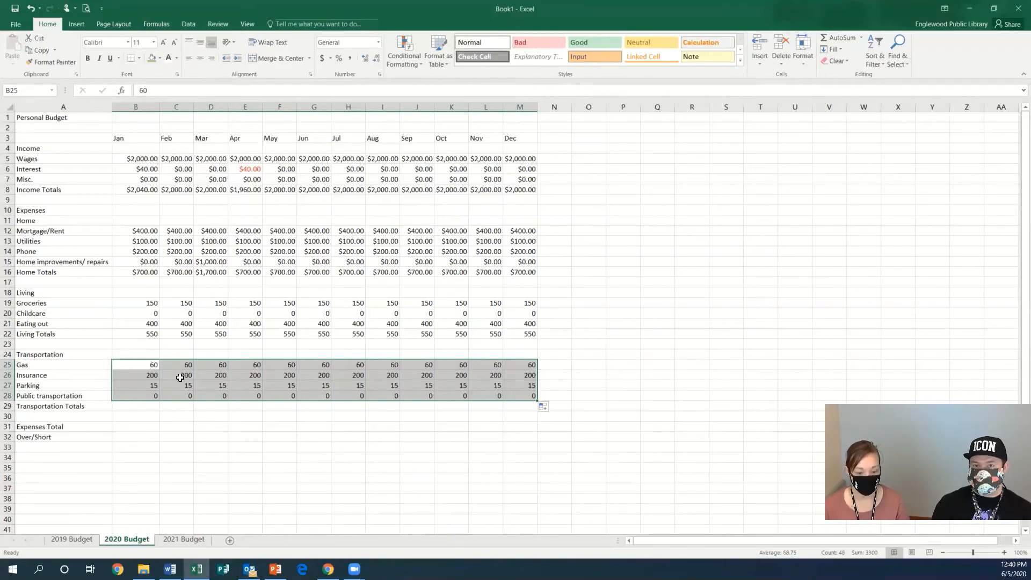
left_click(250, 417)
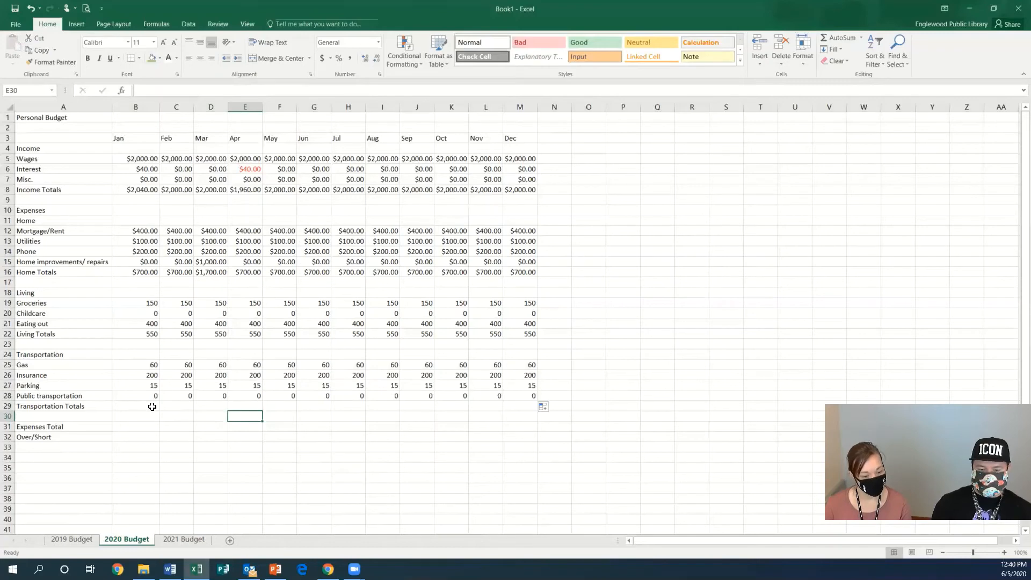
- Enter the January Transportation Totals formula =B25+B26+B27+B28 in cell B29
left_click(153, 407)
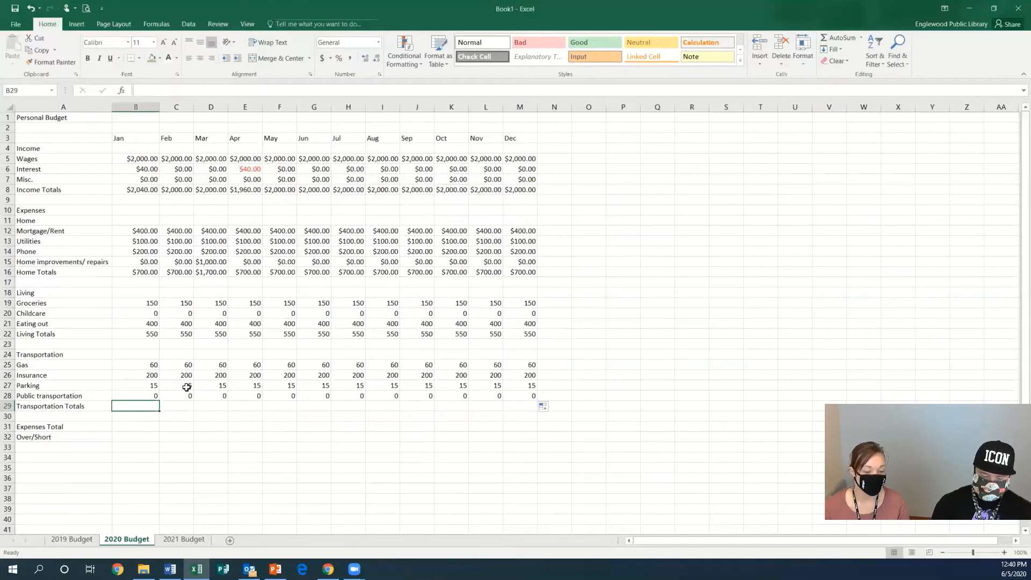
type("=")
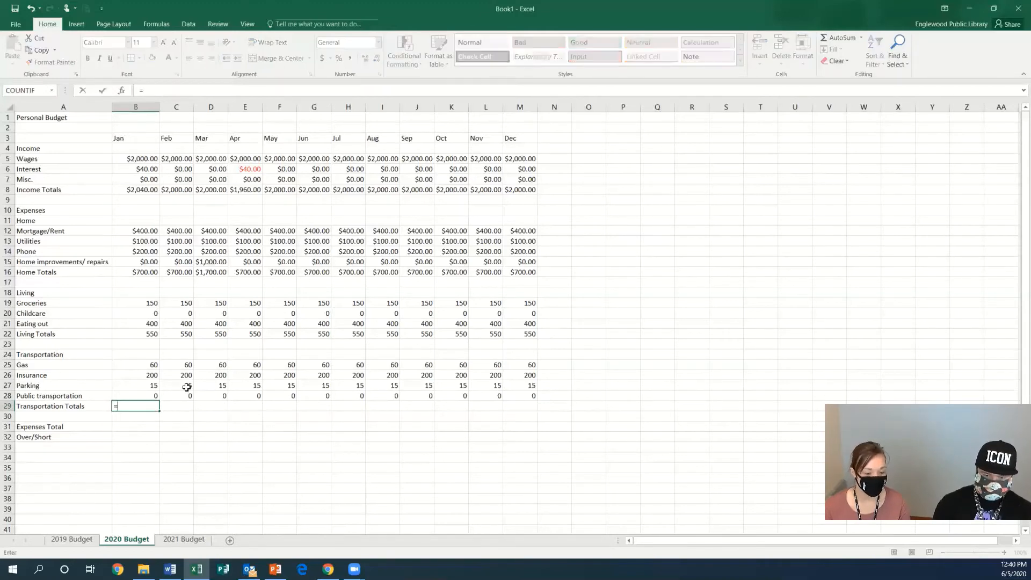
left_click(151, 365)
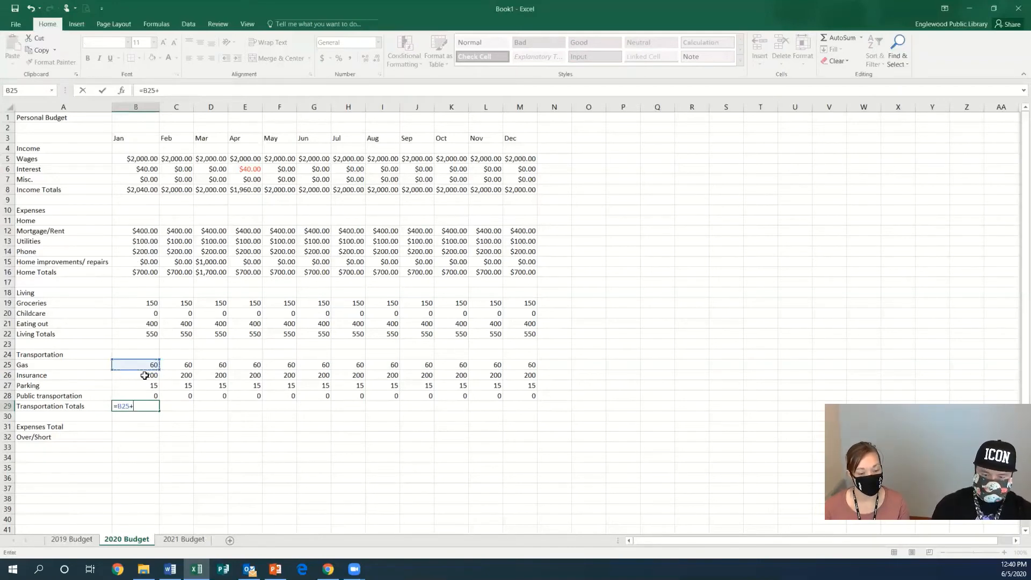
type("+")
left_click(145, 375)
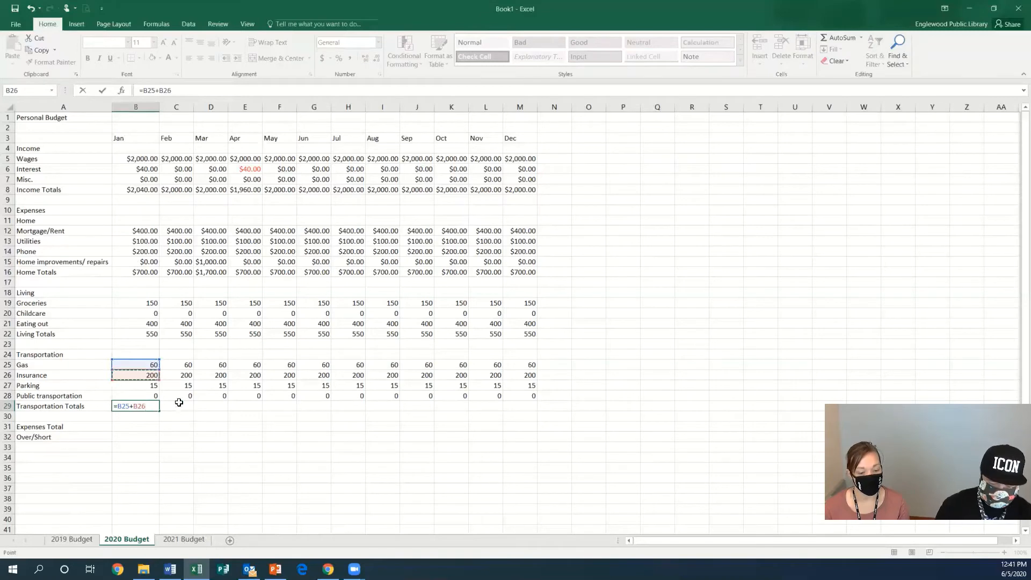
type("+")
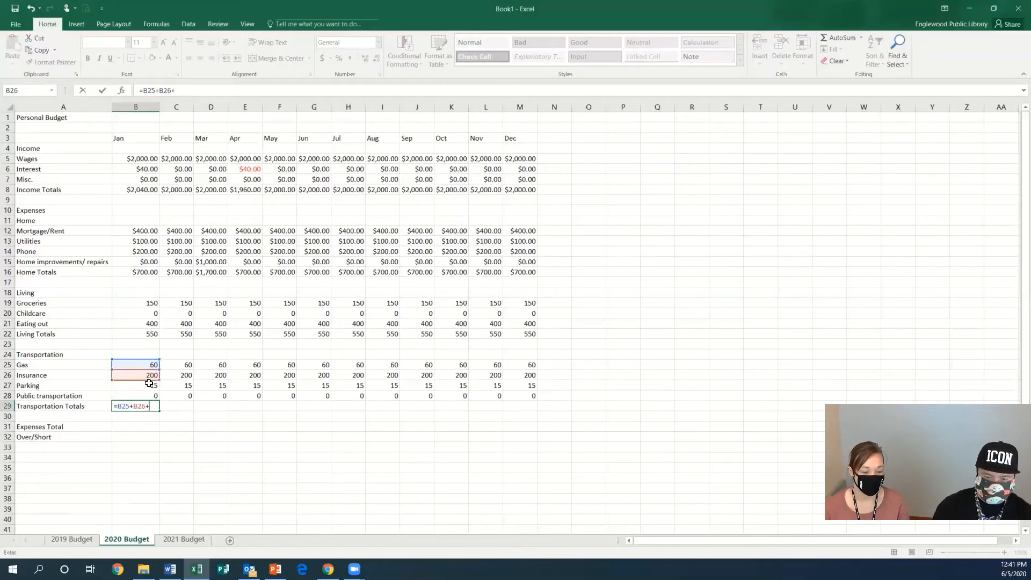
left_click(153, 385)
type("+")
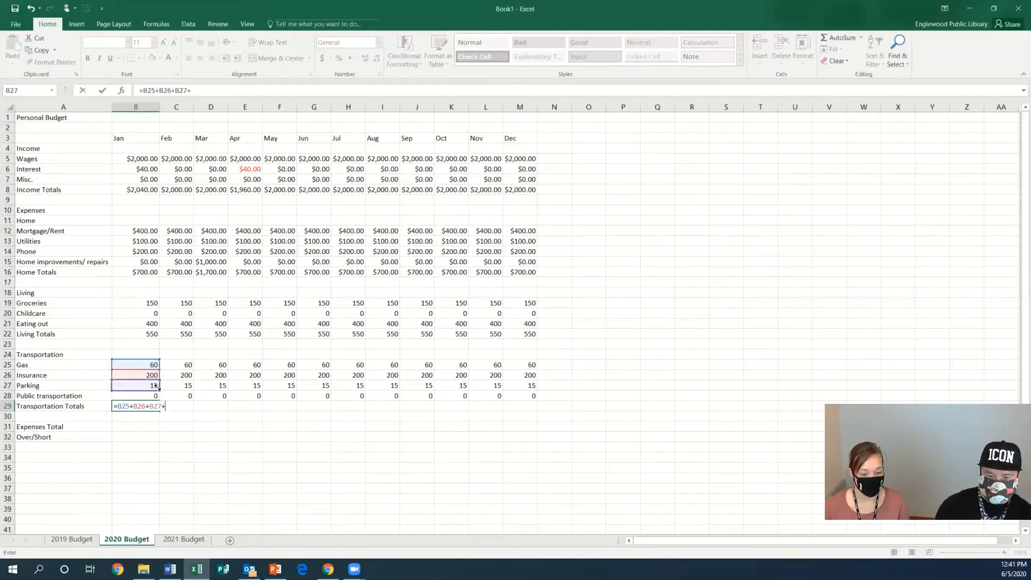
left_click(151, 396)
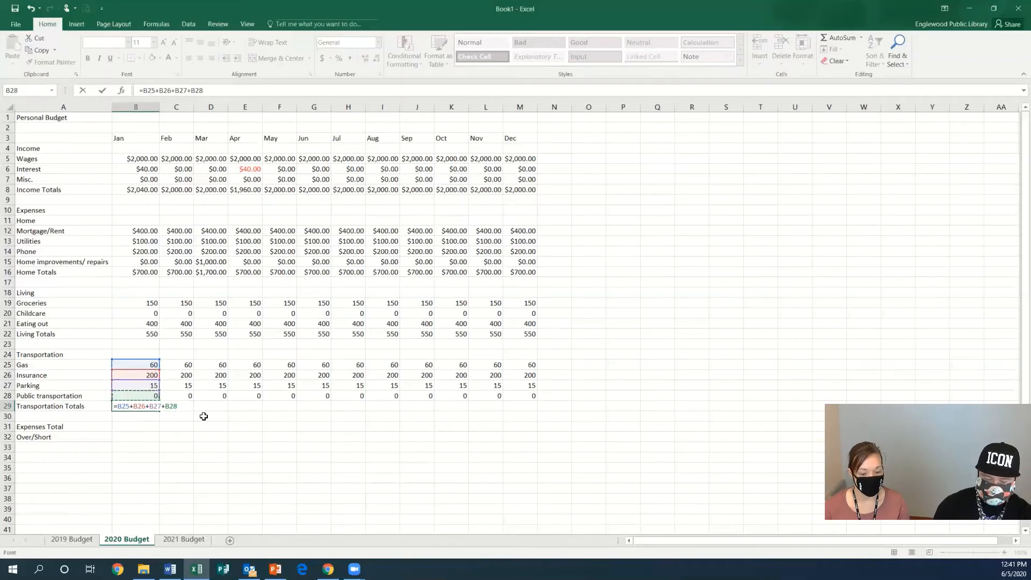
key("Return")
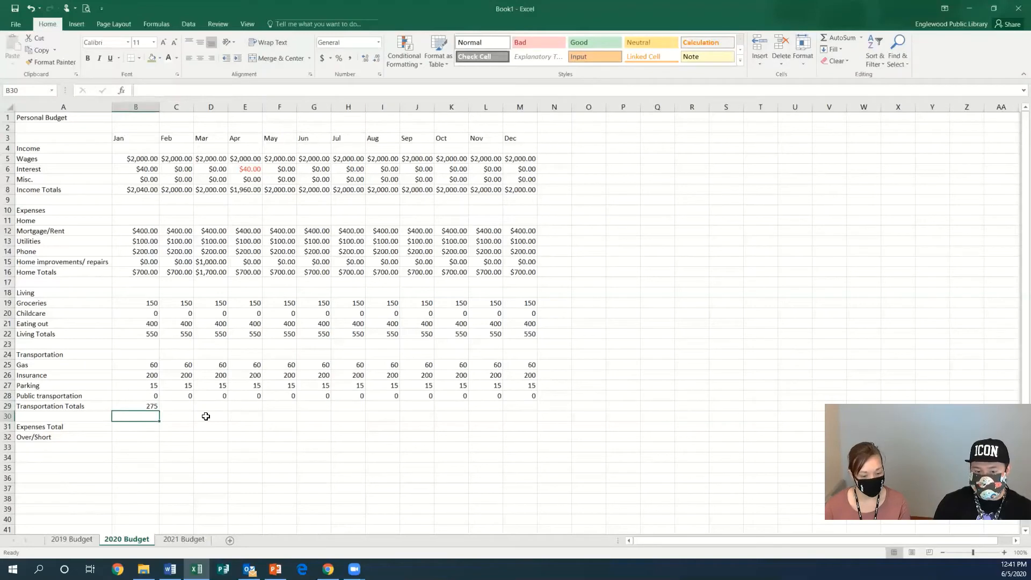
- Total the February Transportation expenses in C29 with =SUM(C25:C28) and fill the formula across to December, through column M
left_click(185, 405)
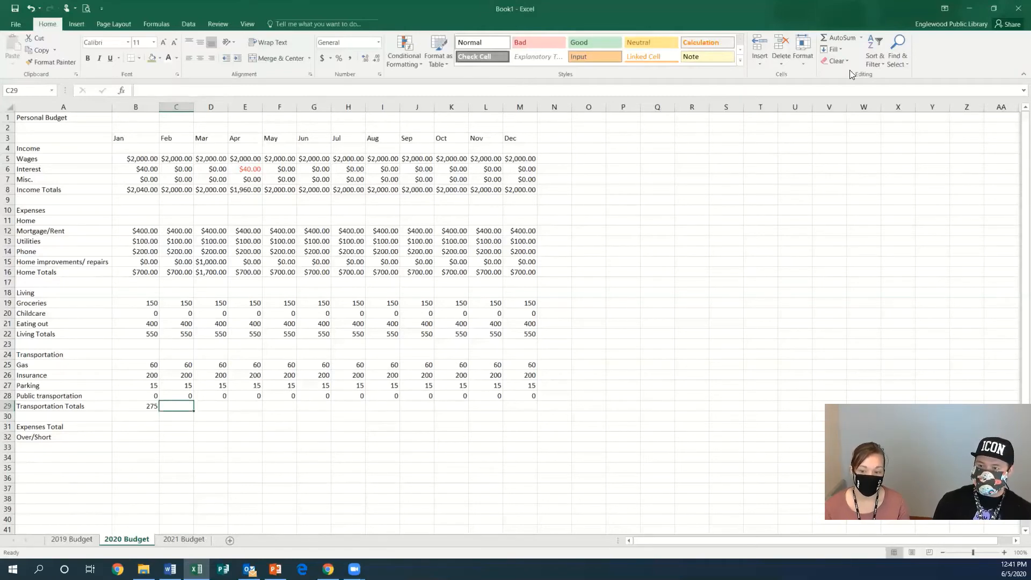
left_click(844, 36)
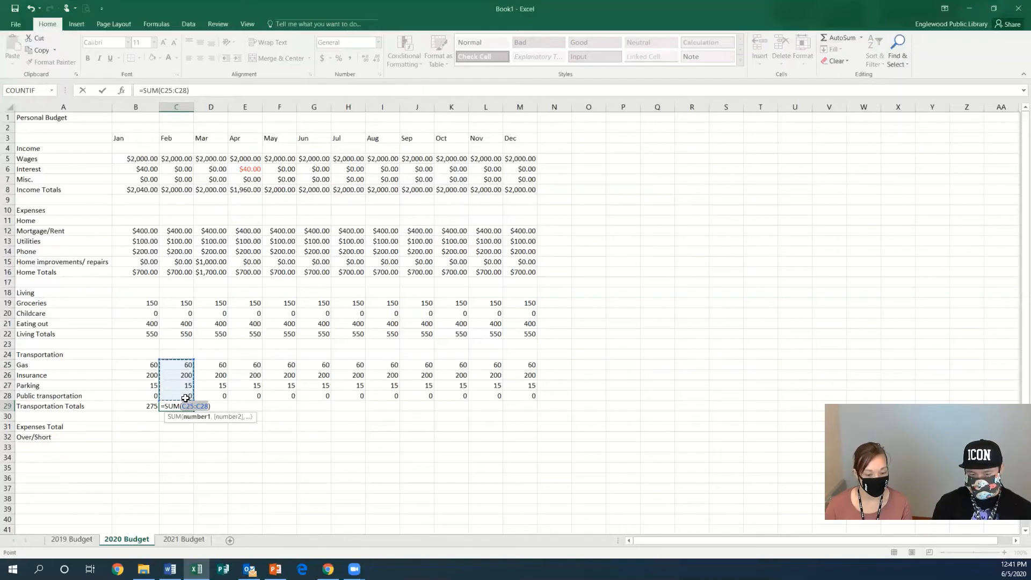
key("Return")
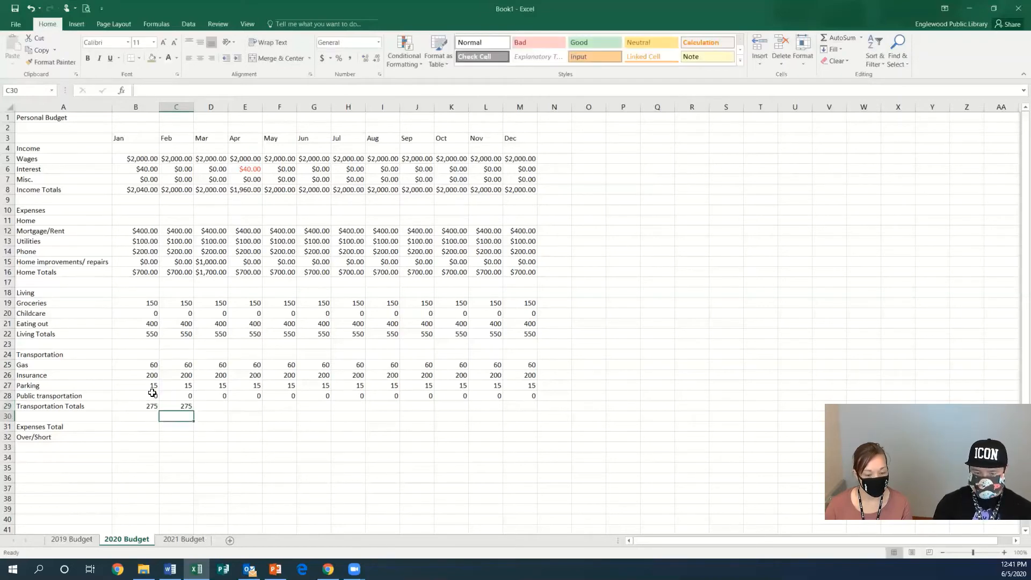
left_click(182, 407)
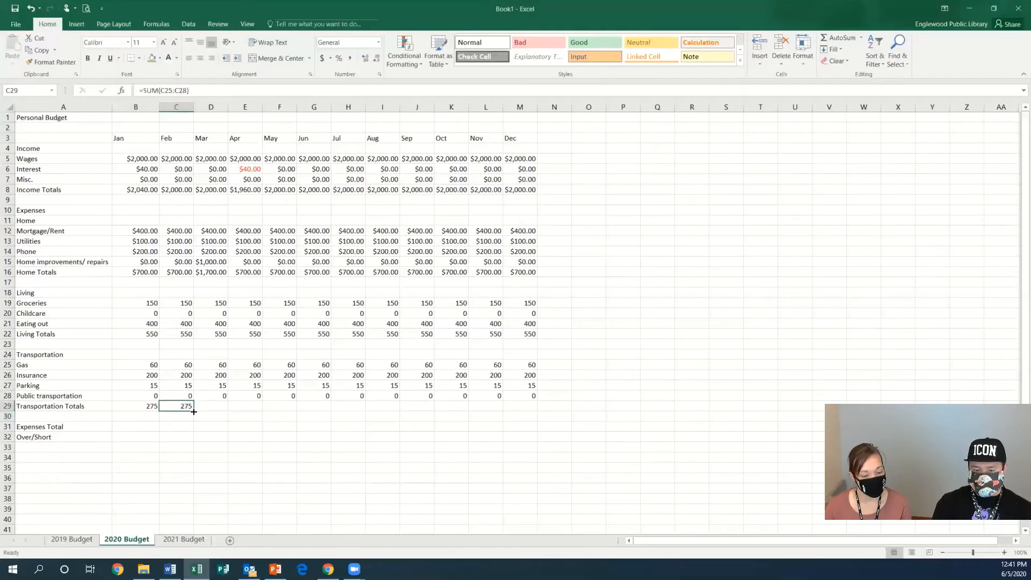
left_click_drag(193, 411, 529, 413)
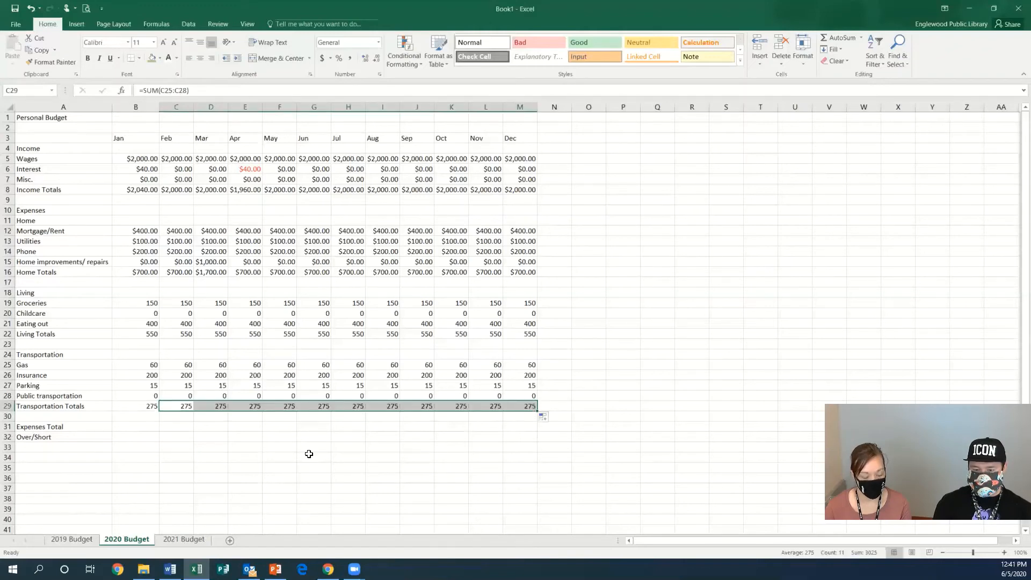
left_click(309, 454)
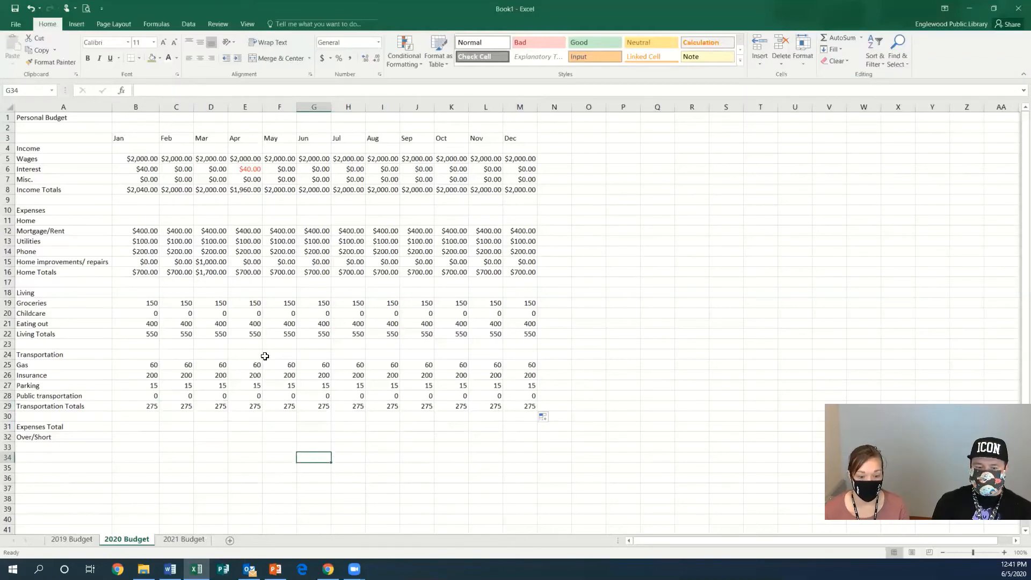
- Format the Living and Transportation values in B19:M29 as Currency with two decimals, the $ symbol and negative numbers in red without a minus sign
left_click_drag(131, 304, 525, 404)
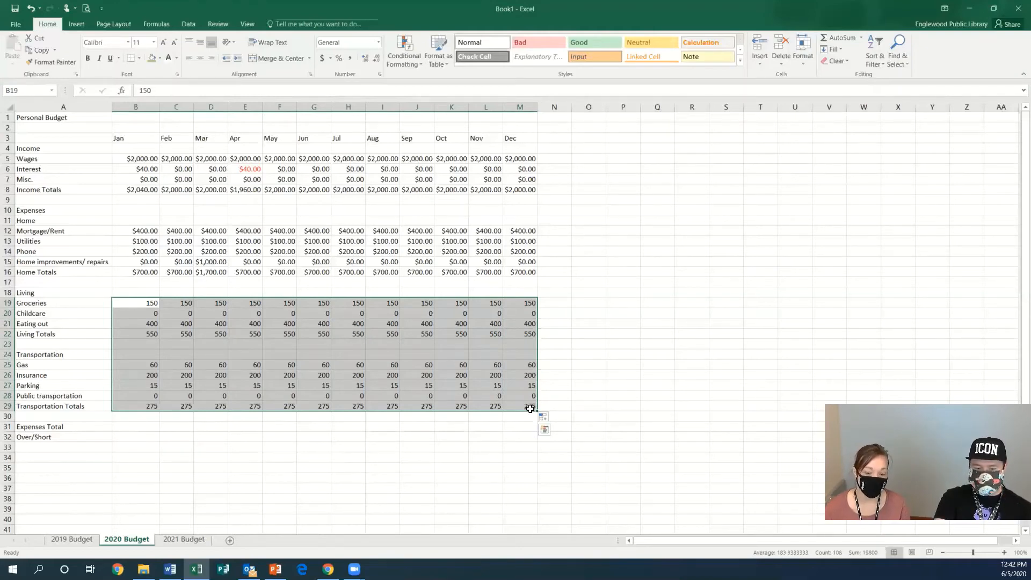
right_click(330, 347)
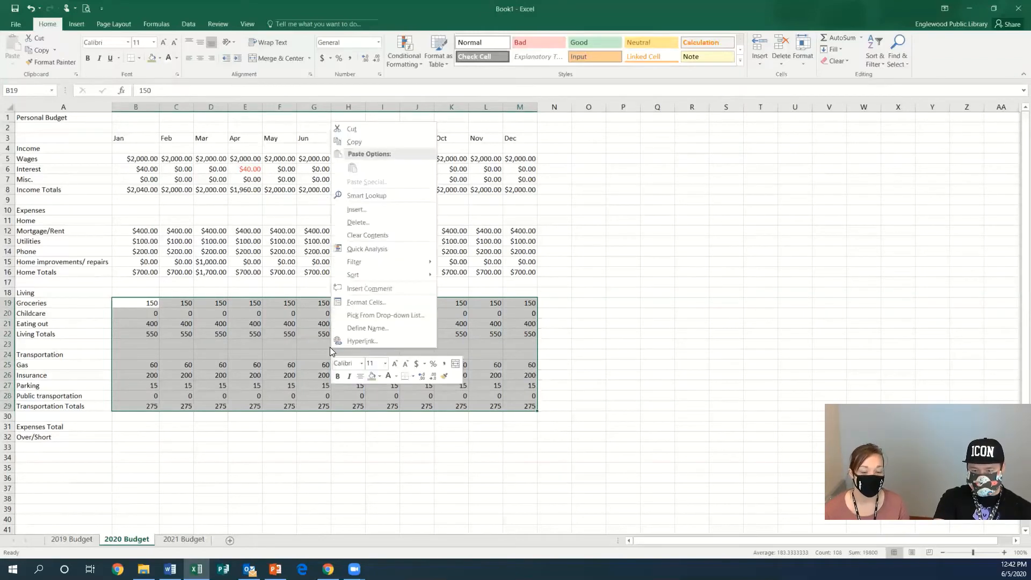
left_click(367, 304)
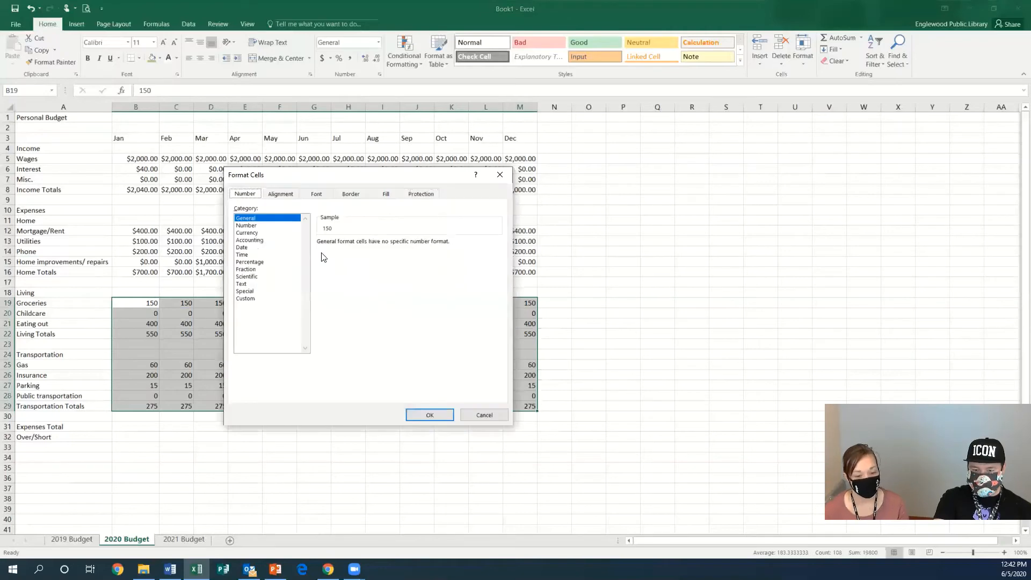
left_click(256, 233)
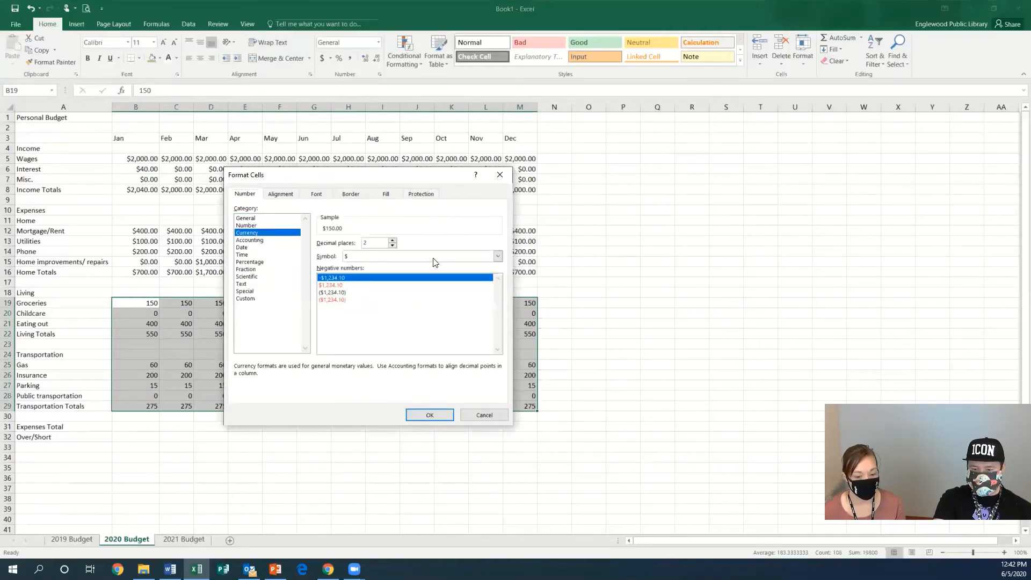
left_click(330, 286)
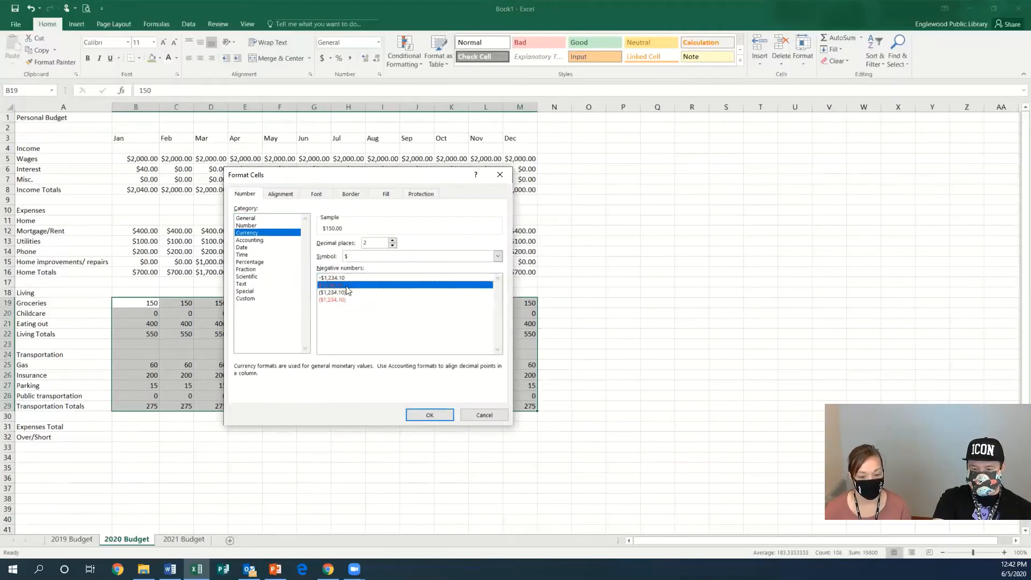
left_click(433, 415)
left_click(454, 456)
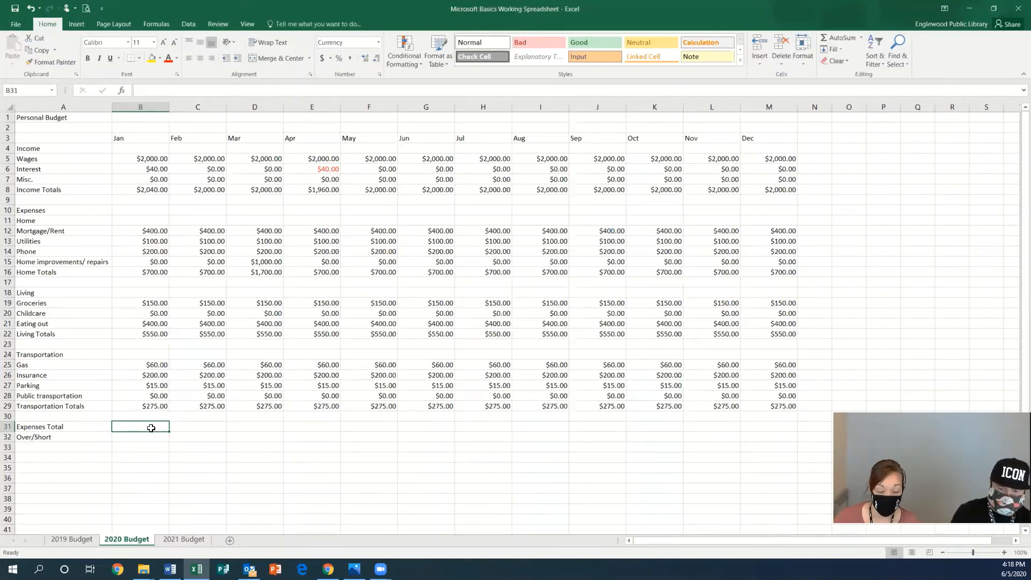
- Enter the January Expenses Total formula =B16+B22+B29 in cell B31
type("=")
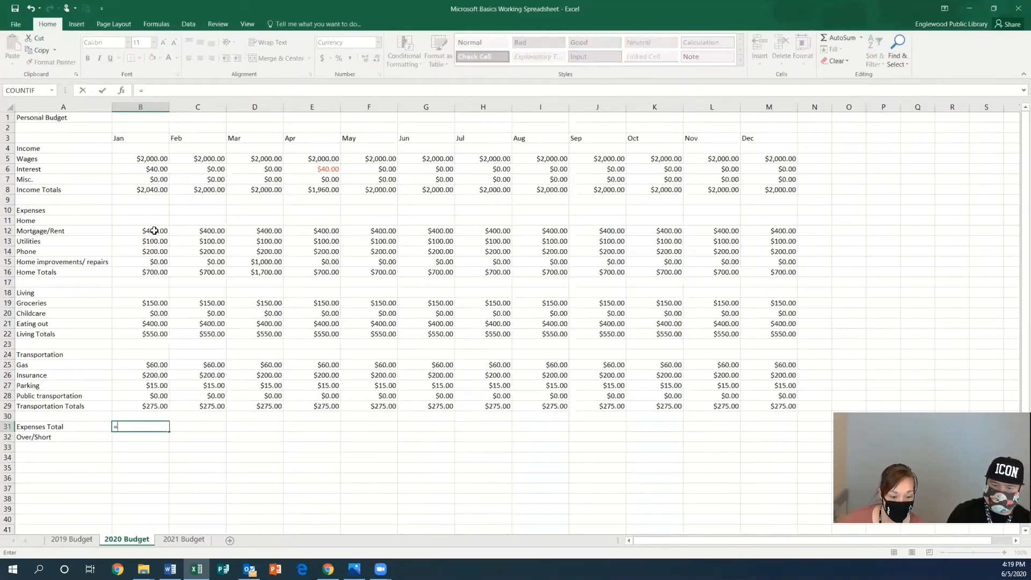
left_click(162, 272)
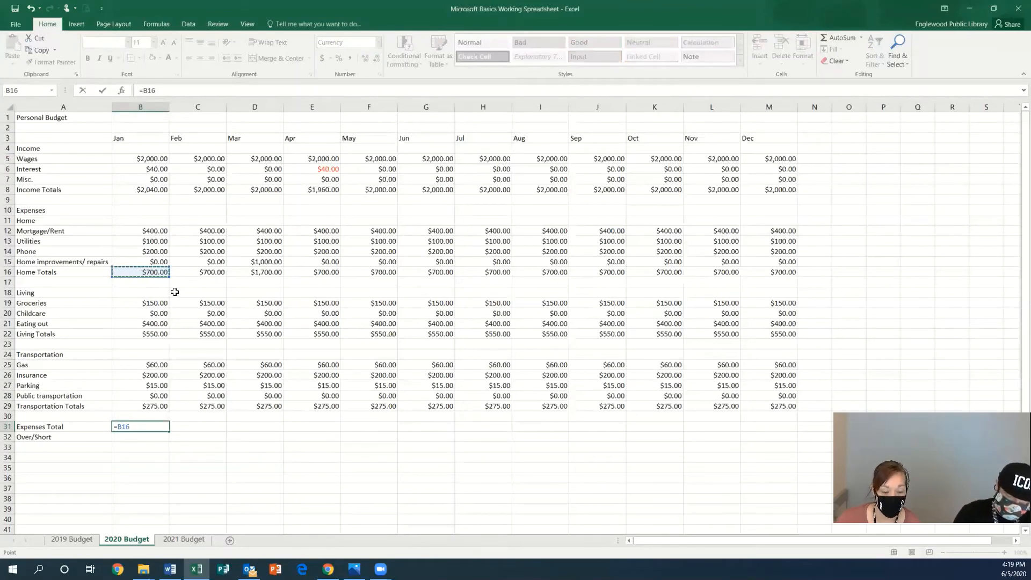
type("+")
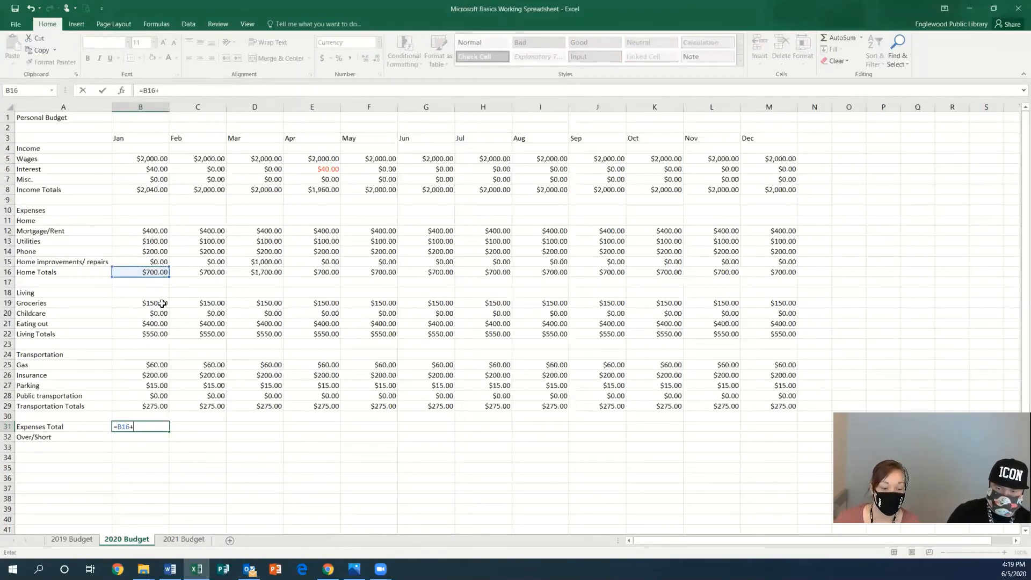
left_click(161, 334)
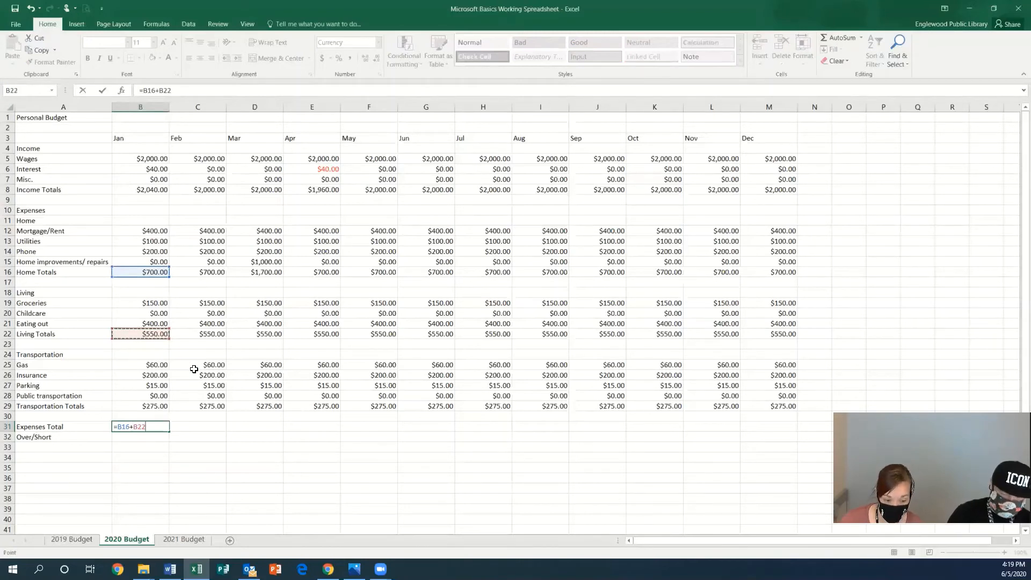
type("+")
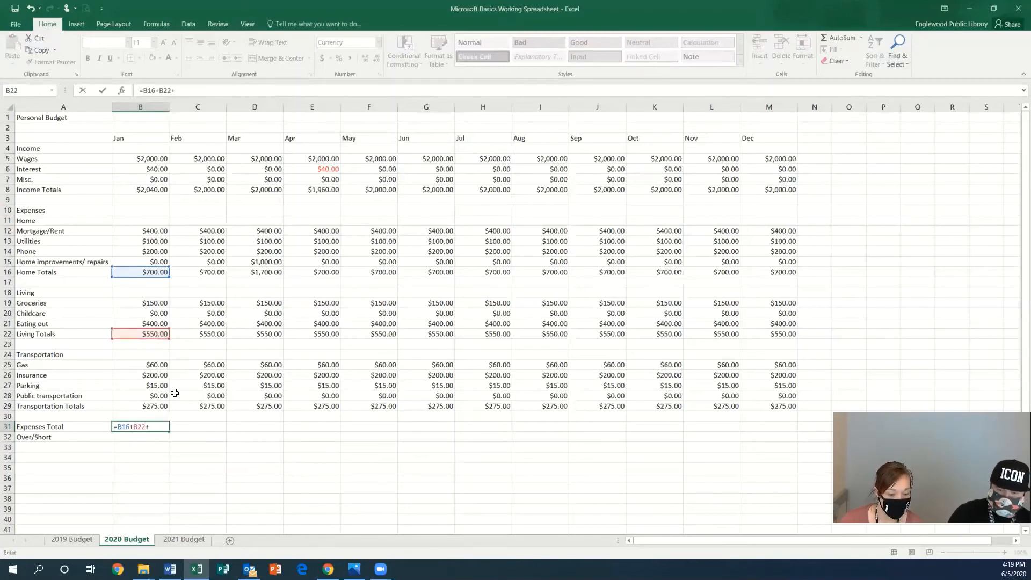
left_click(162, 407)
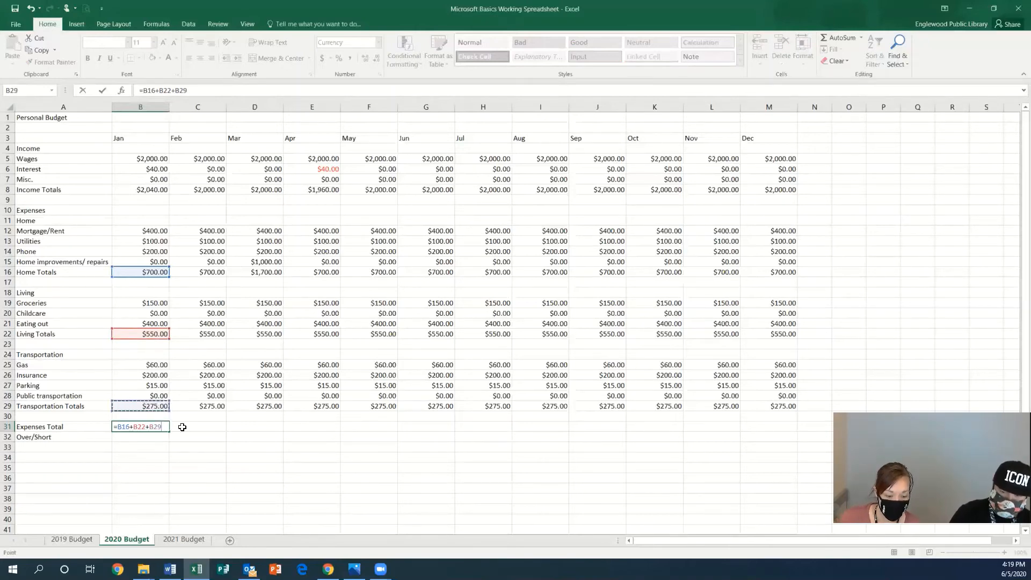
key("Return")
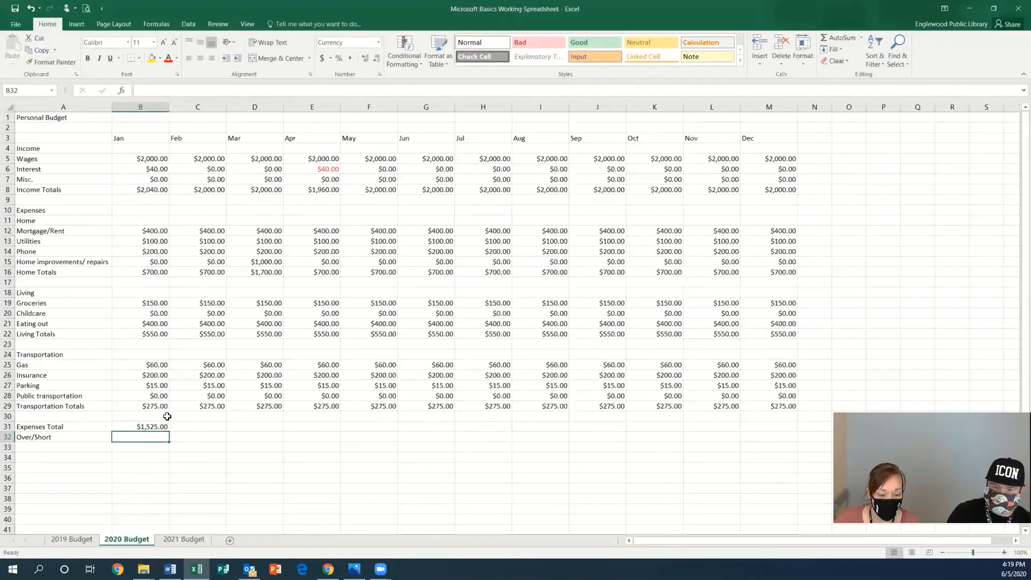
- Fill the January Expenses Total formula in B31 across February to December, through column M
left_click(157, 425)
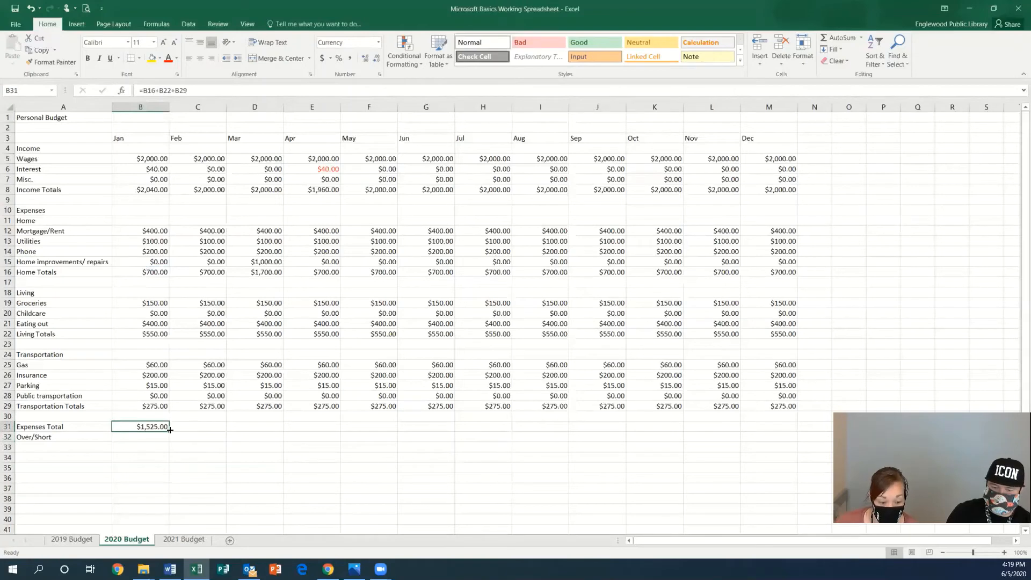
left_click_drag(169, 429, 776, 430)
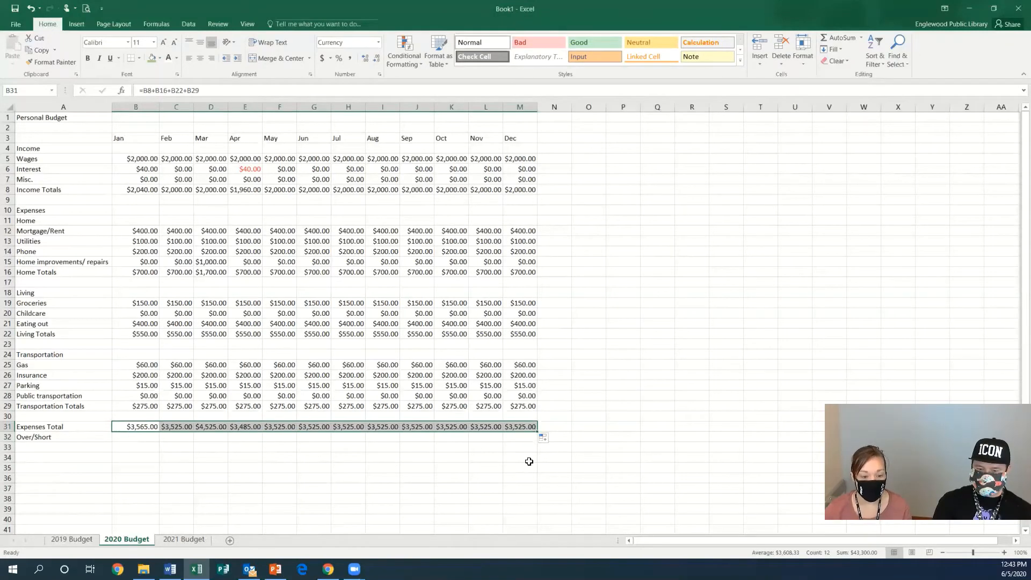
left_click(528, 459)
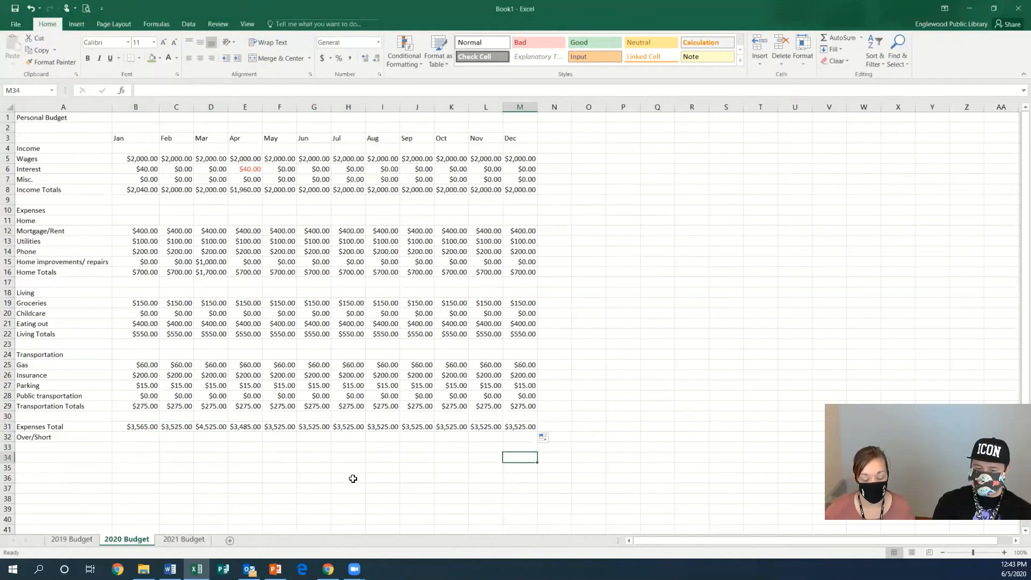
- Enter the January Over/Short formula =B8-B16-B22-B29 in cell B32, subtracting the three expense totals from the income total
left_click(150, 439)
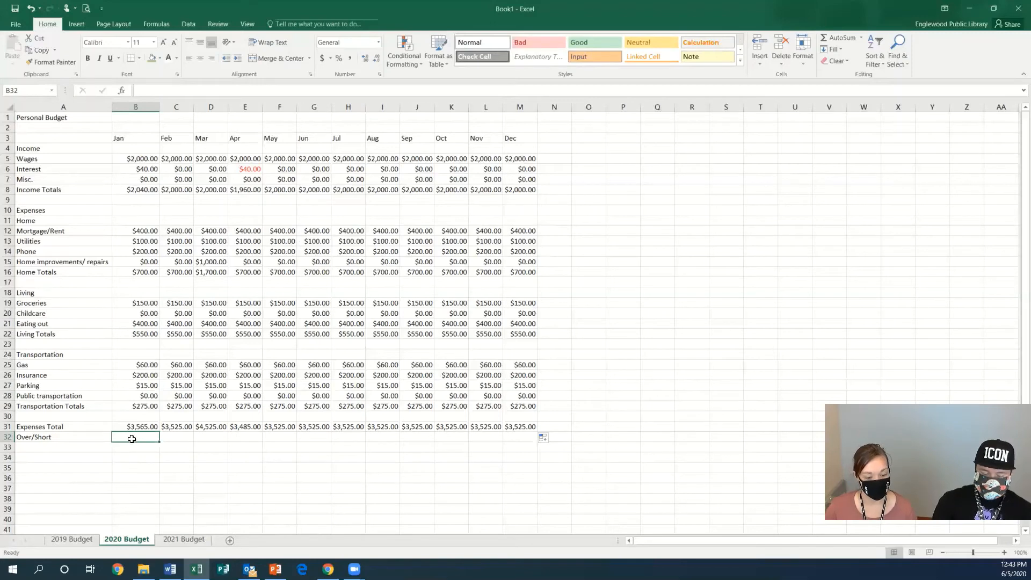
type("=")
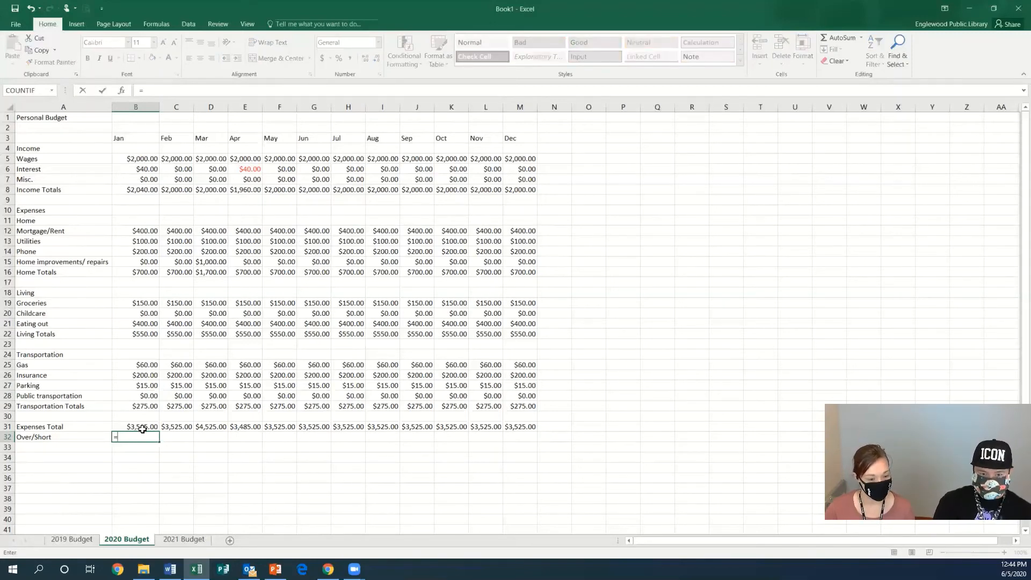
left_click(142, 190)
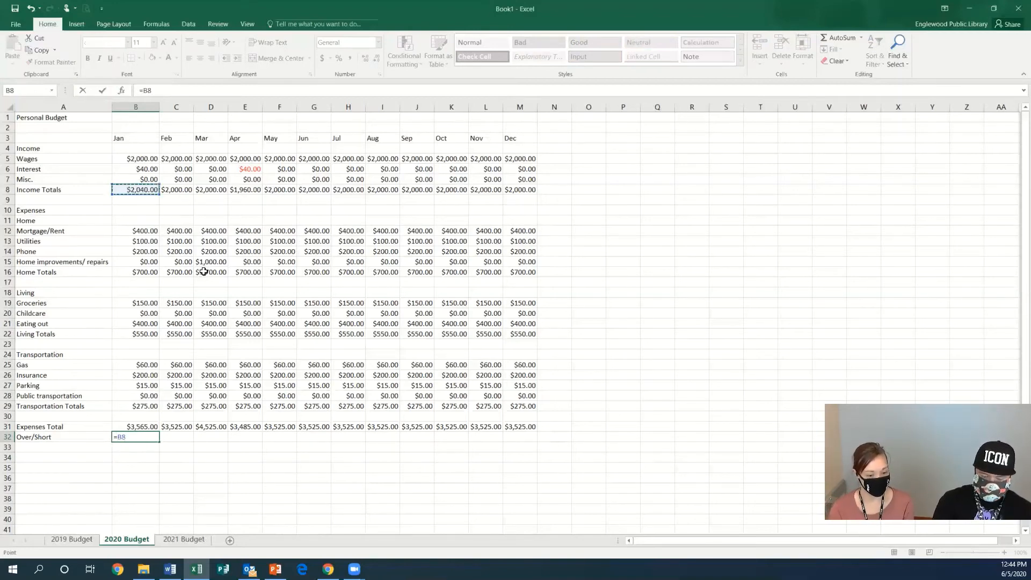
type("-")
left_click(146, 272)
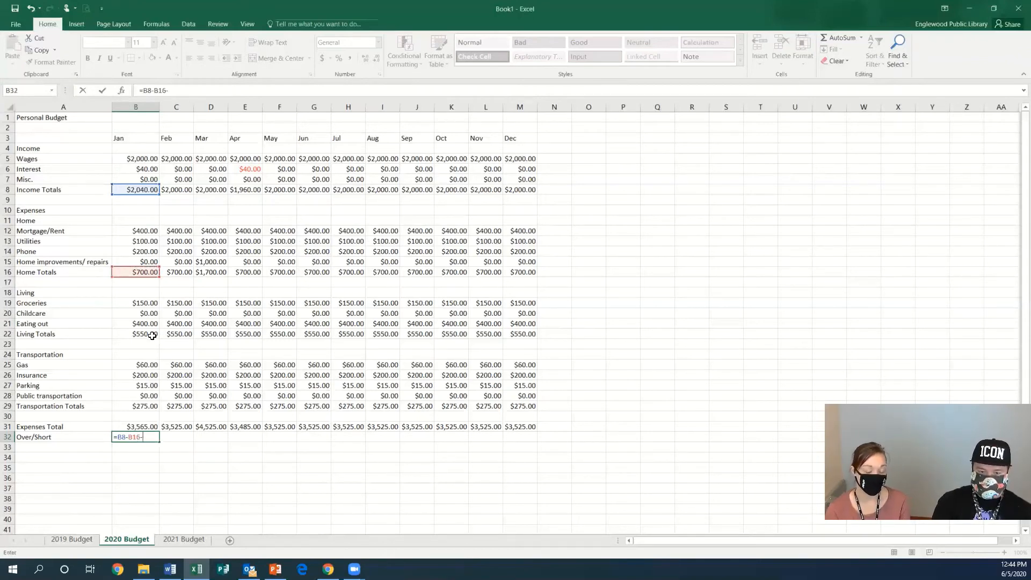
left_click(152, 335)
type("-")
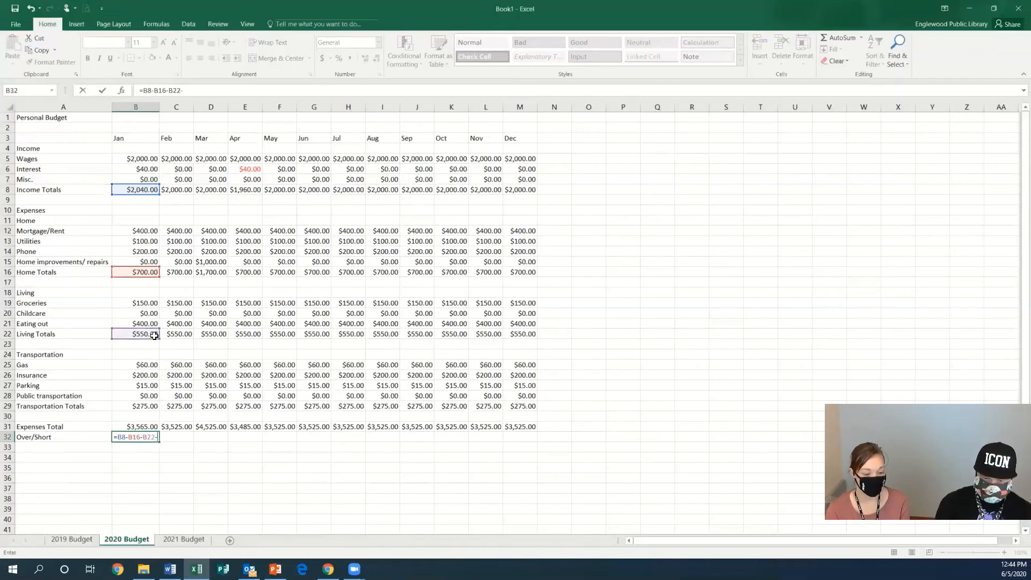
left_click(148, 408)
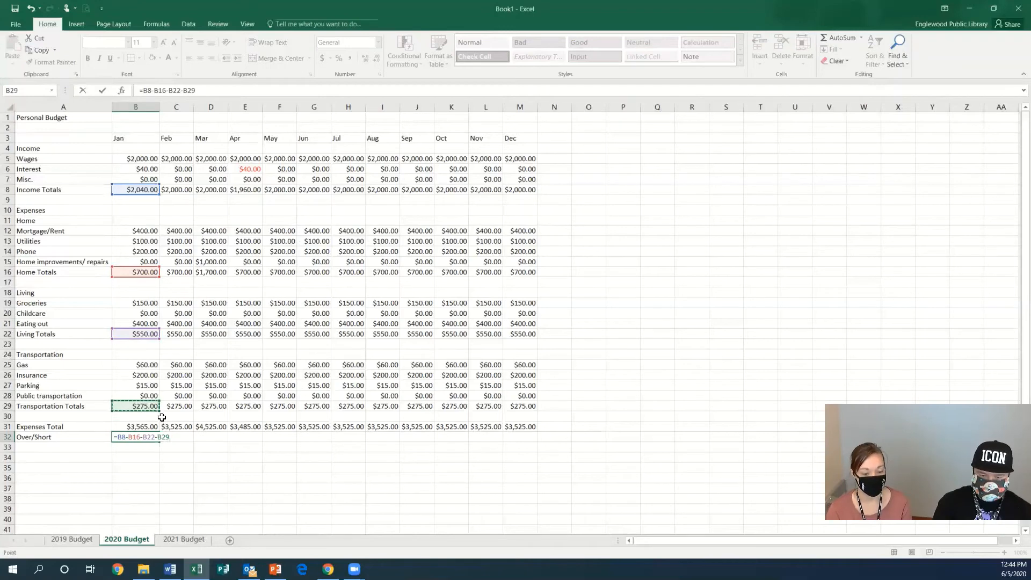
key("Return")
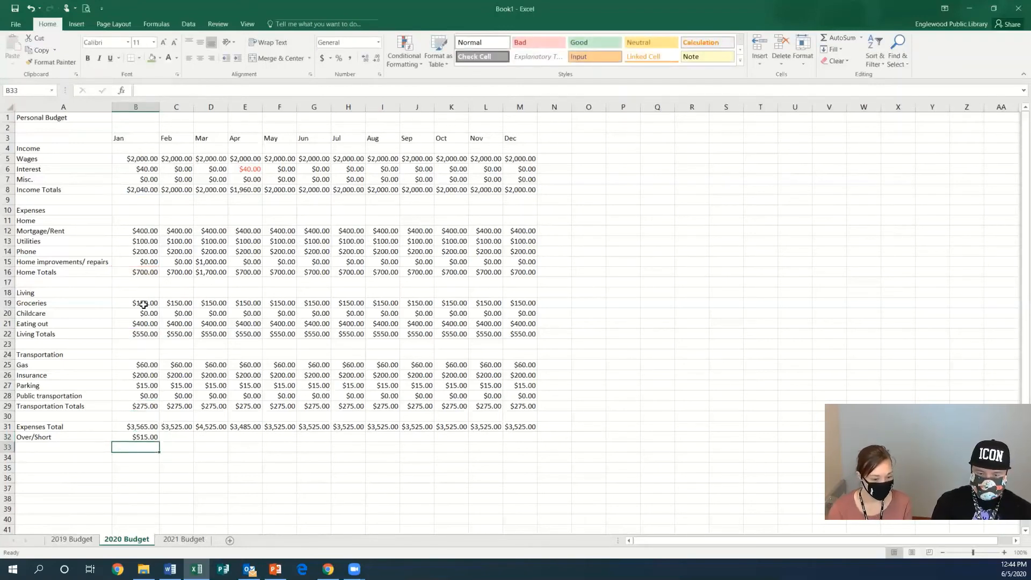
- Fill the January Over/Short formula in B32 across February to December, through column M
left_click(152, 437)
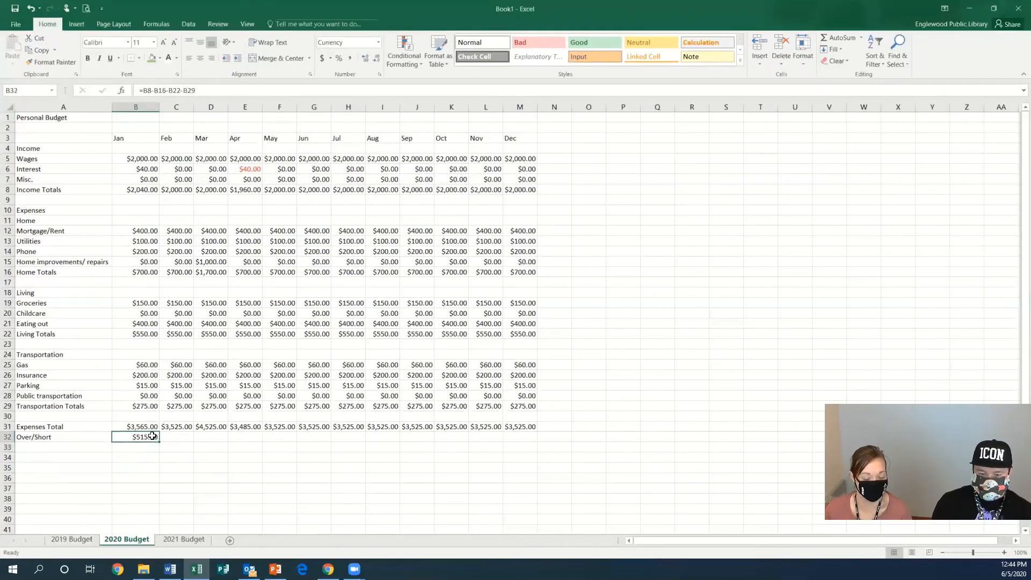
left_click_drag(159, 441, 528, 437)
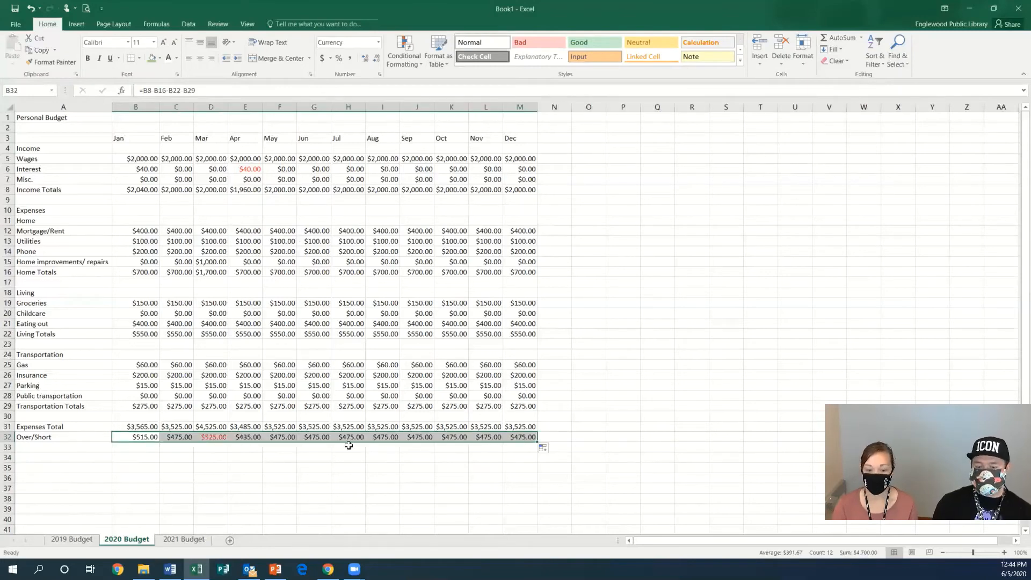
left_click(250, 466)
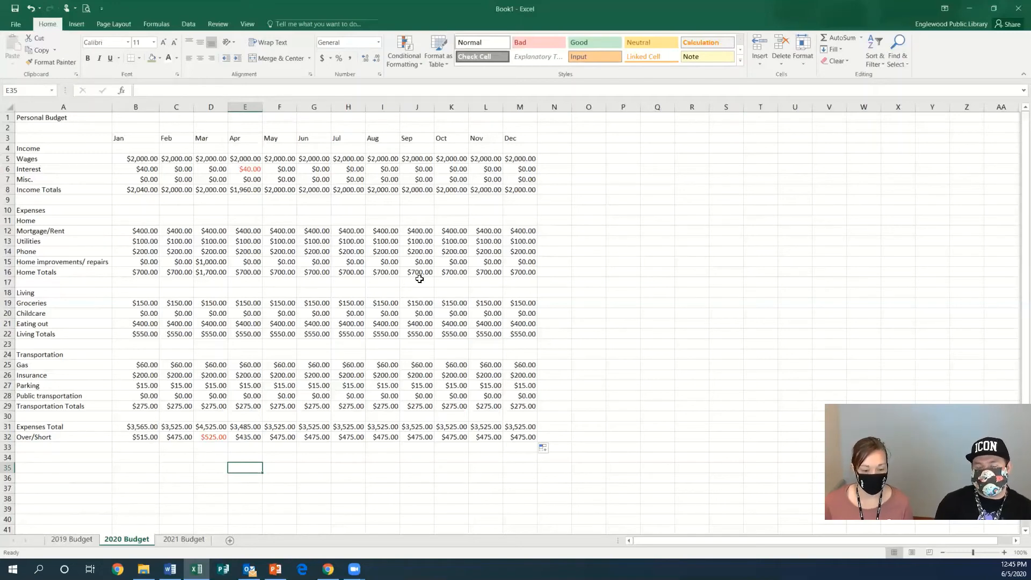
- Try the example formula =B7+D36 in cell B35, and undo the entry
left_click(140, 471)
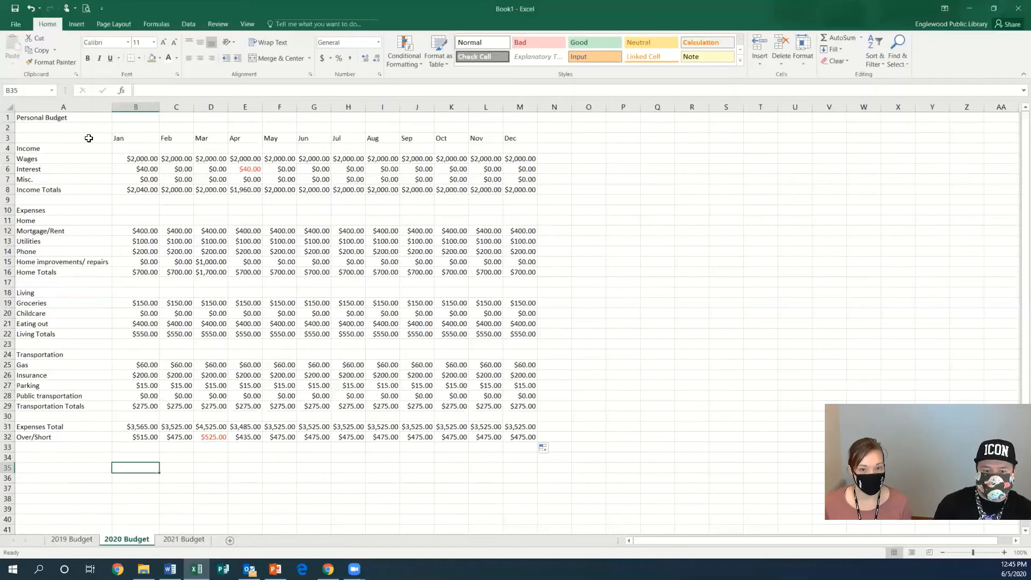
left_click(148, 90)
type("=")
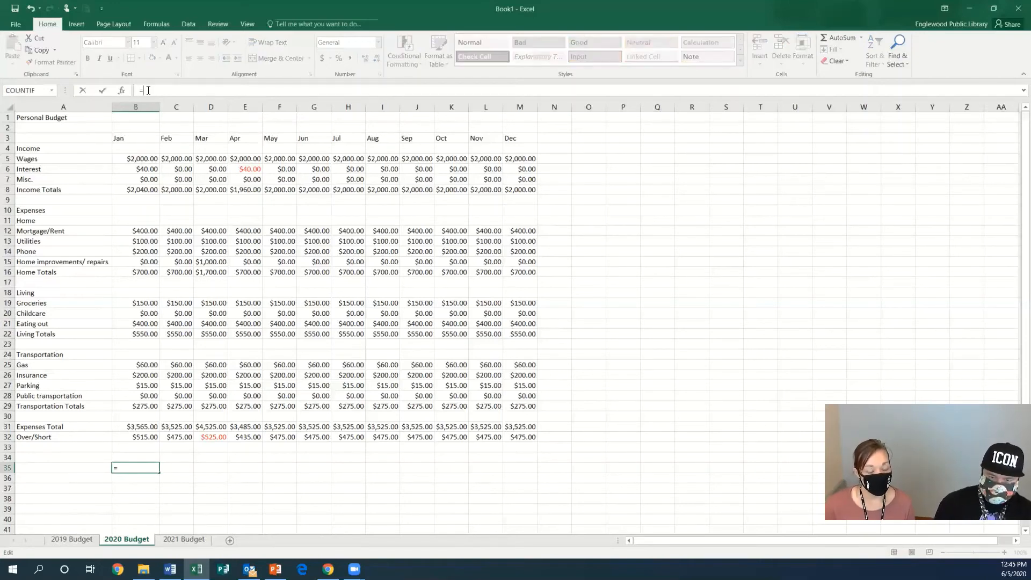
left_click(150, 179)
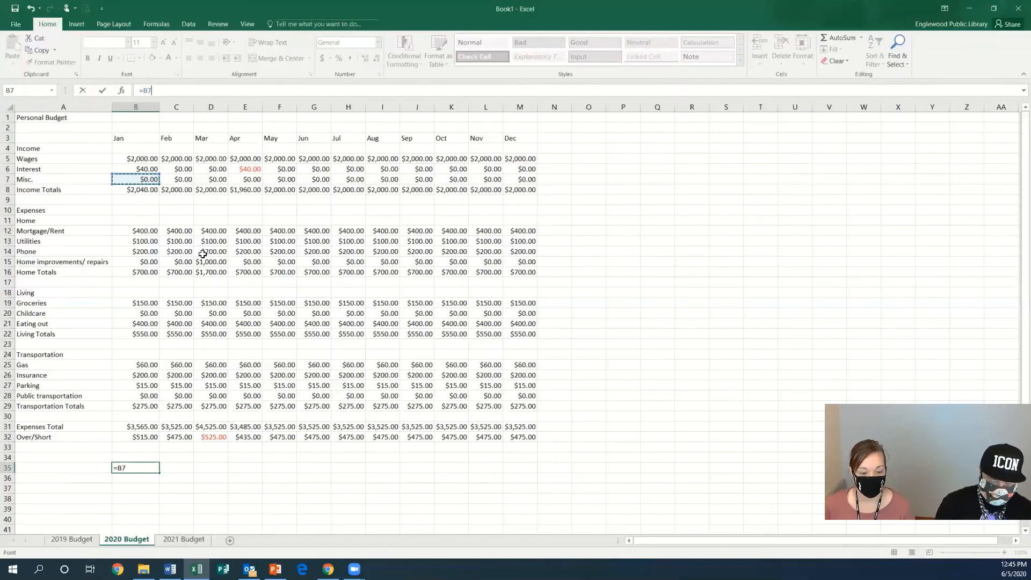
type("+")
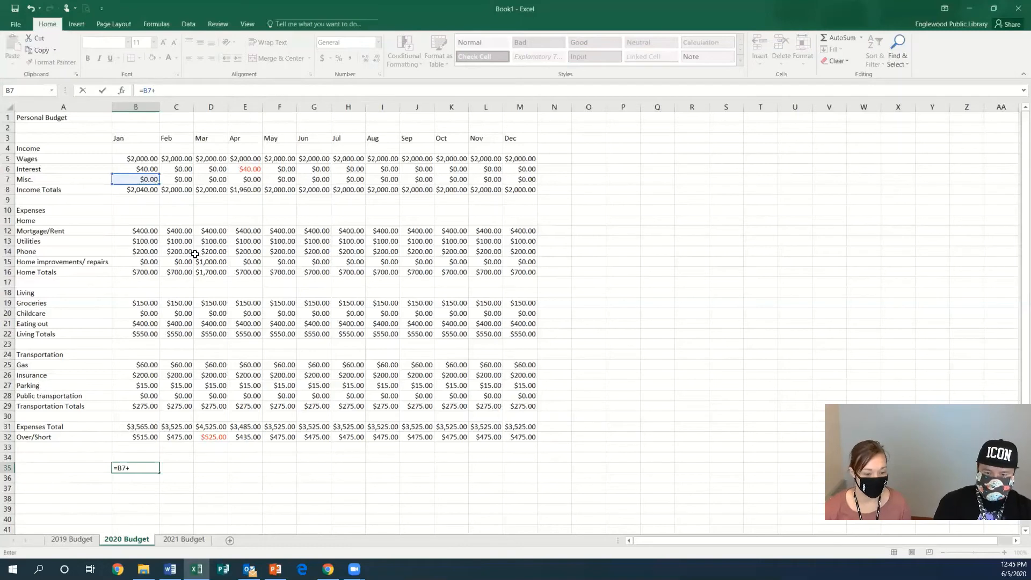
left_click(152, 253)
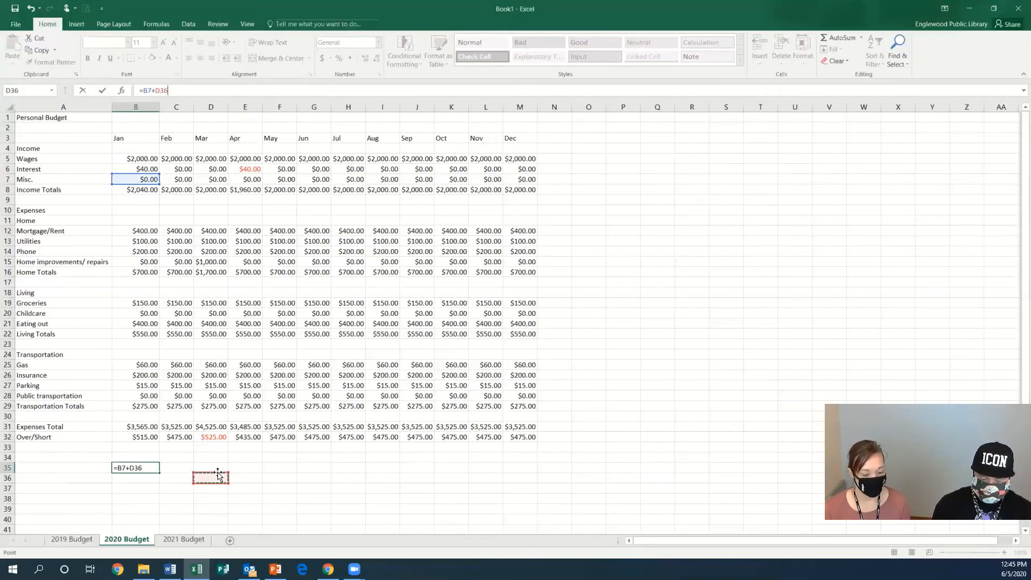
key("Return")
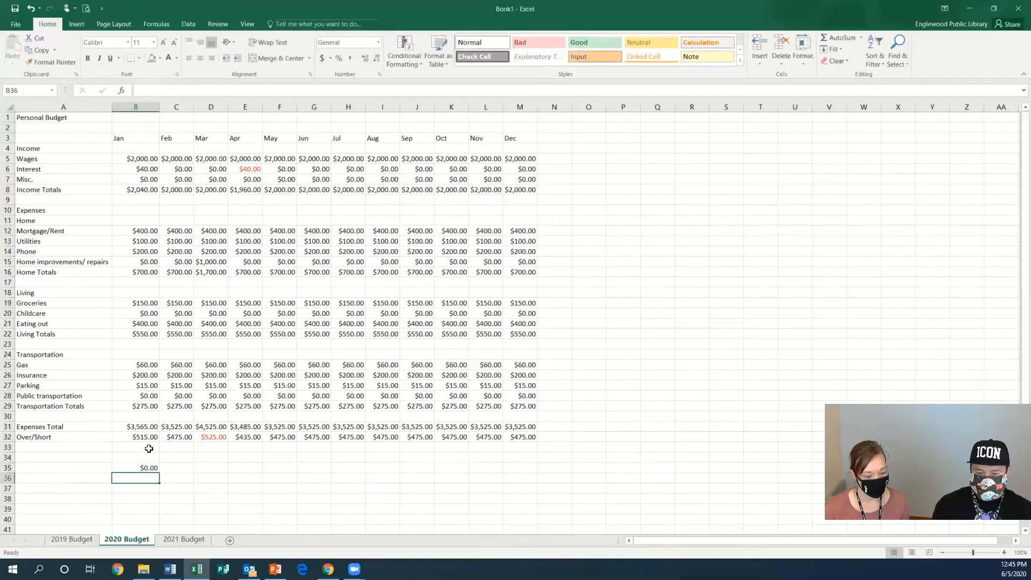
left_click(32, 11)
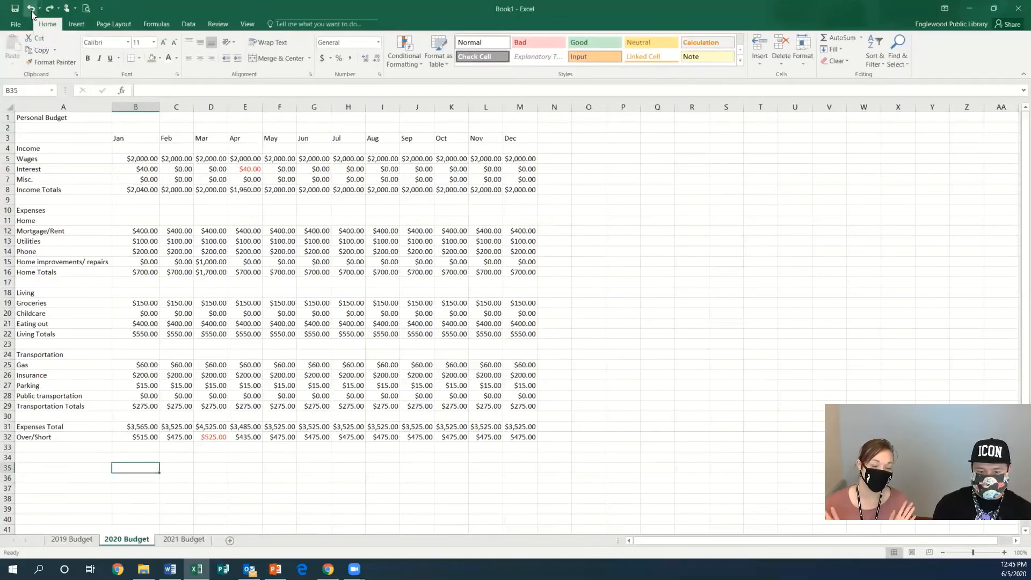
- Using the 2019 Budget sheet as a reference, set the Personal Budget title row A1:M1 on the 2020 Budget sheet to Arial Black, size 28
left_click(255, 468)
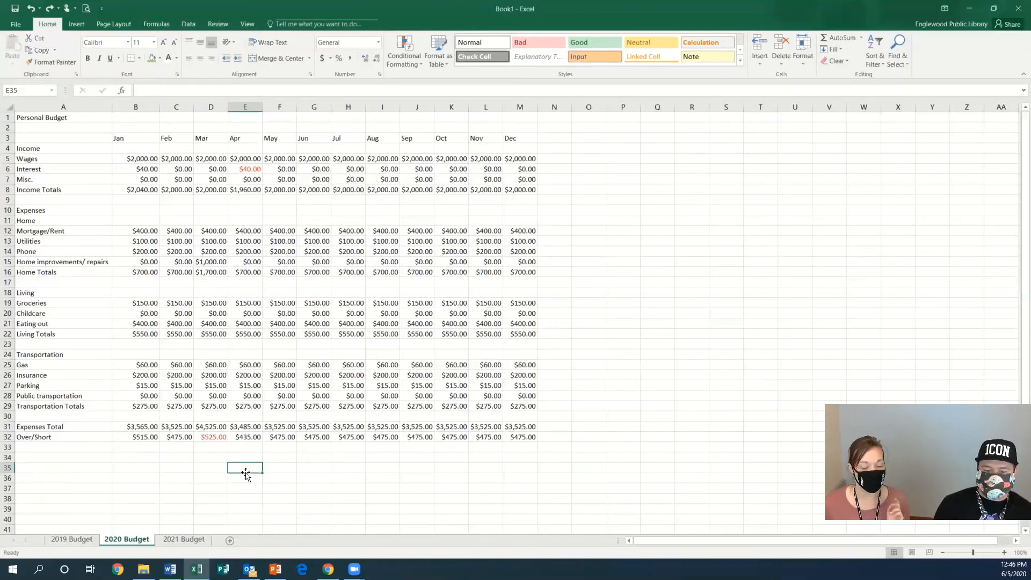
left_click(82, 540)
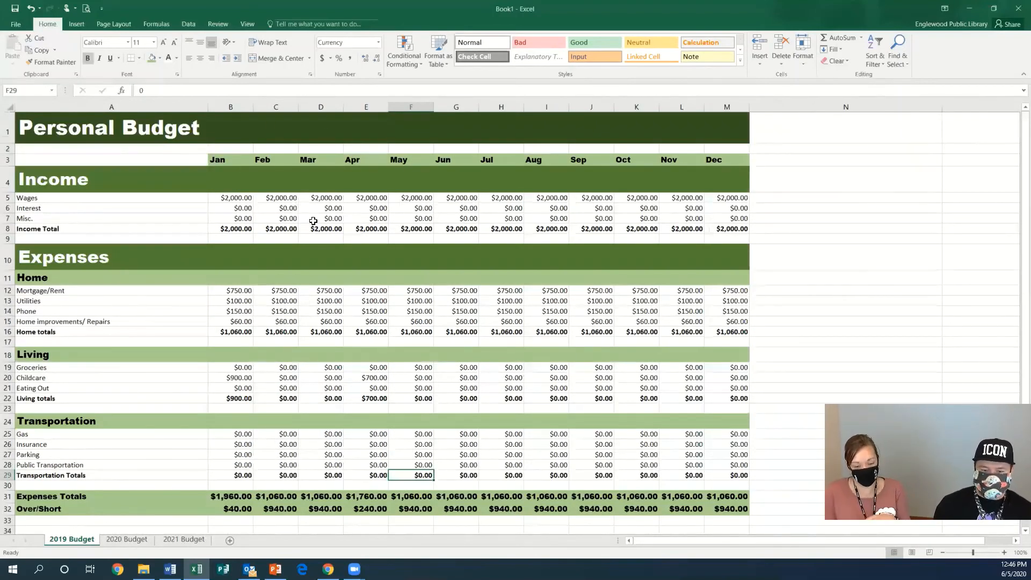
left_click(133, 541)
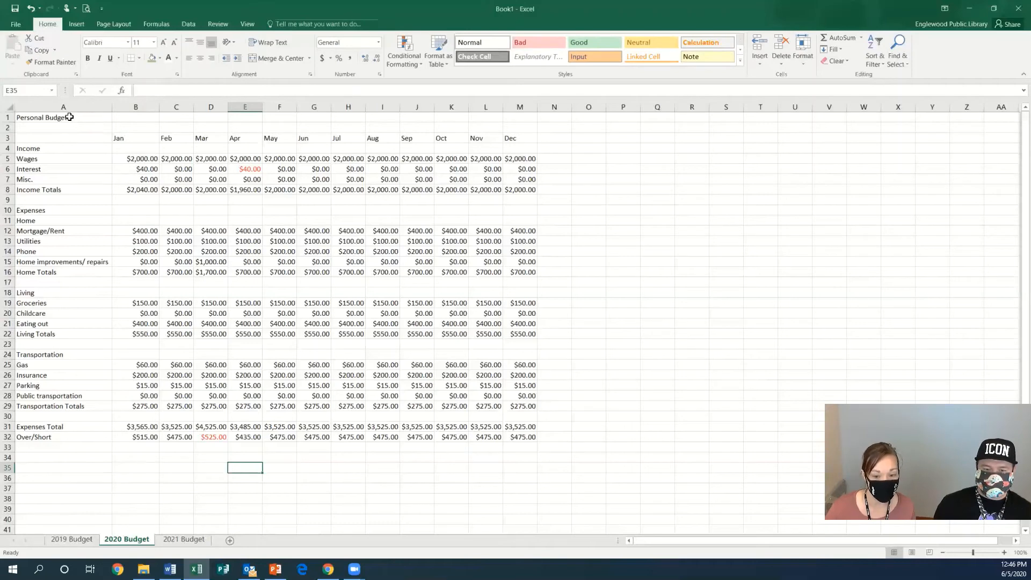
left_click_drag(68, 118, 510, 118)
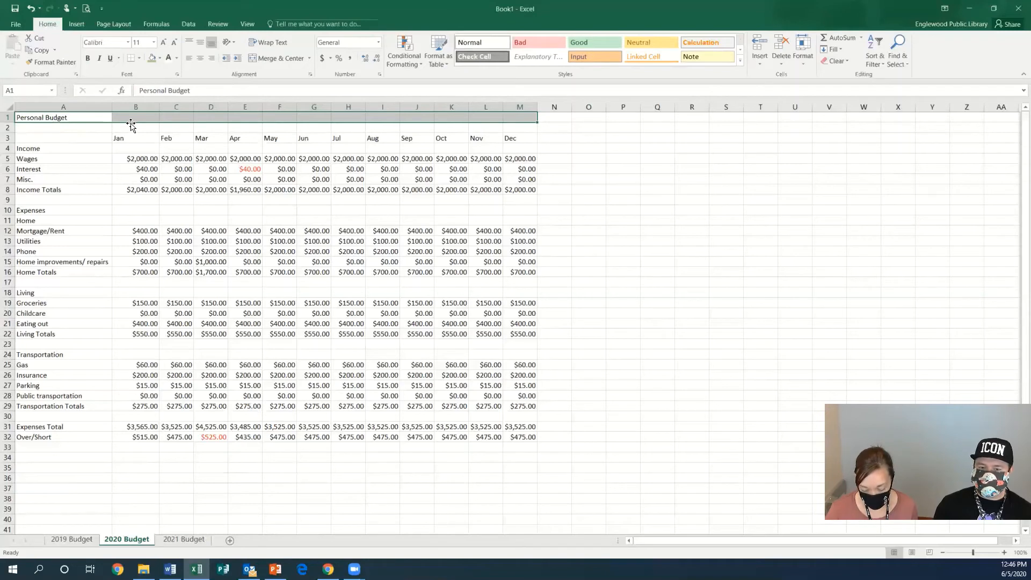
left_click(128, 42)
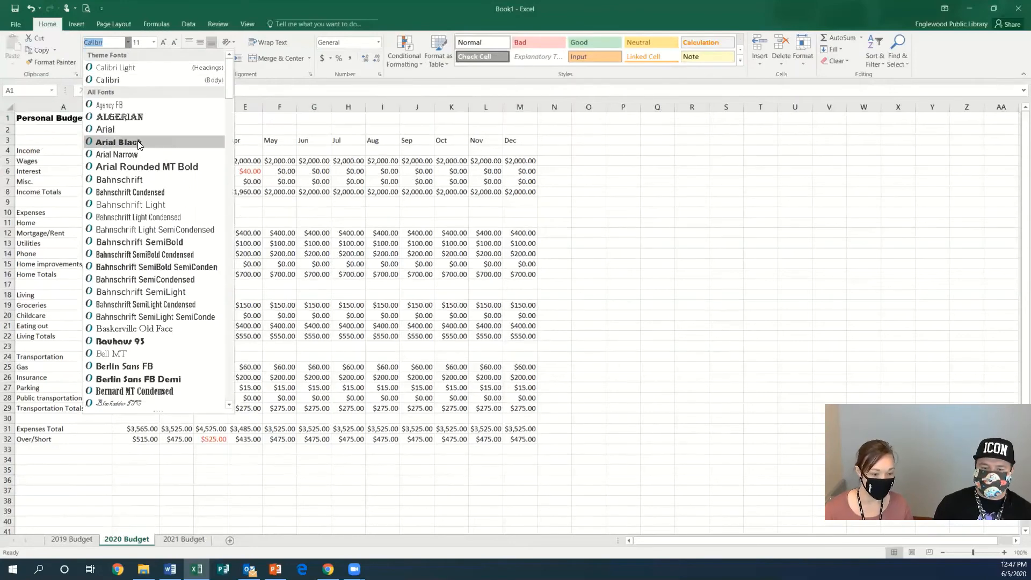
left_click(119, 141)
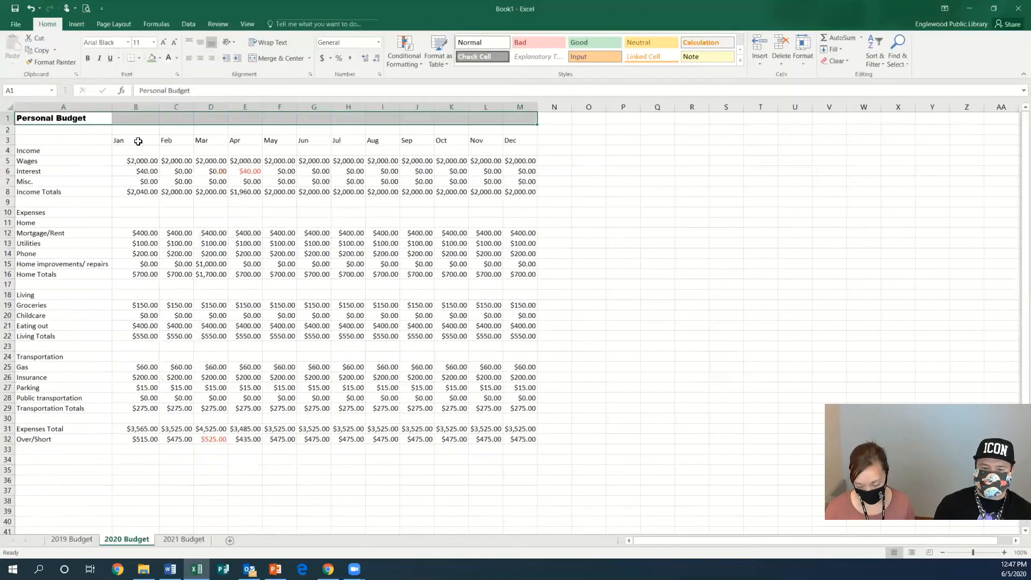
left_click(154, 42)
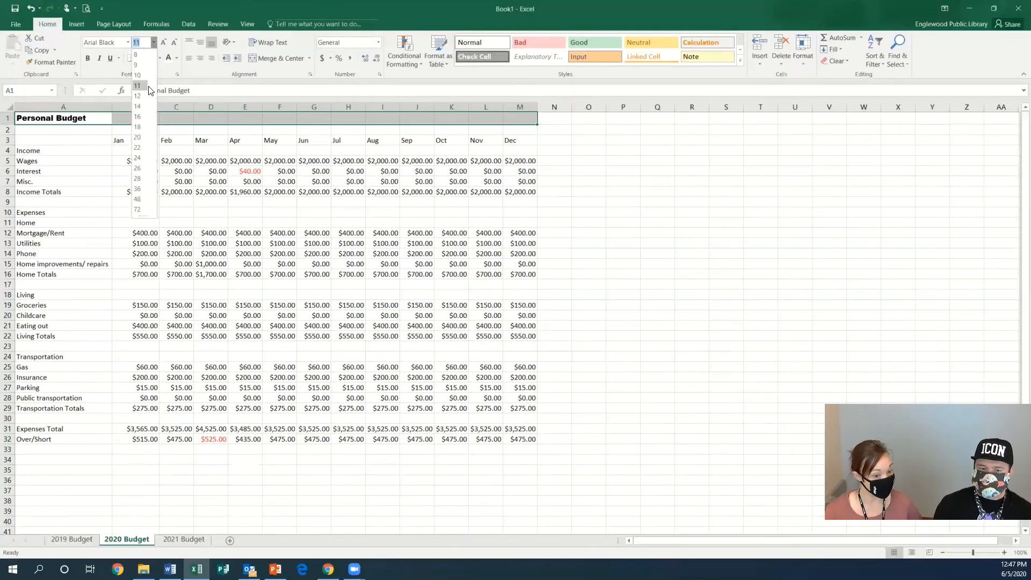
left_click(145, 178)
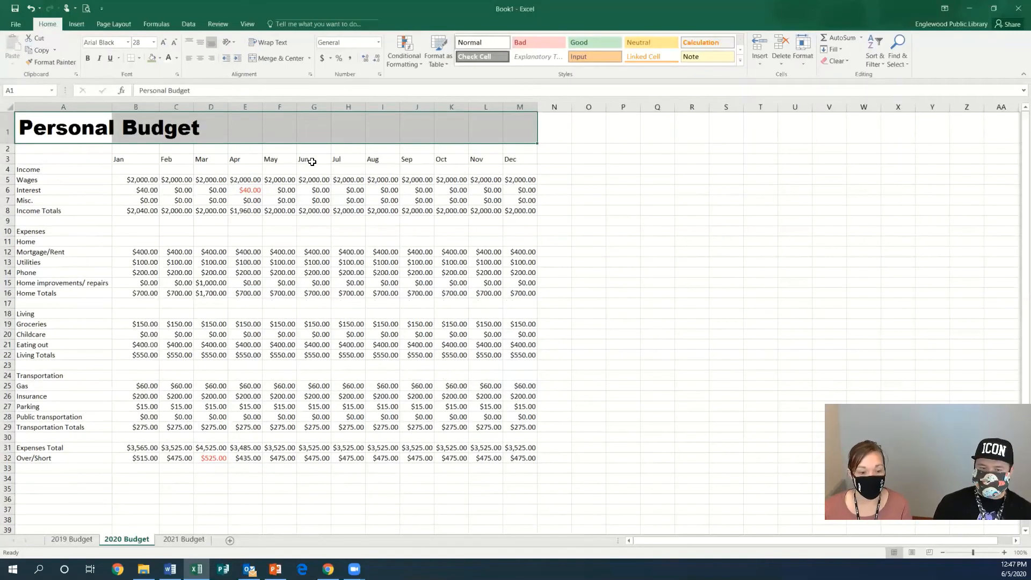
- Fill the title row A1:M1 with the darkest theme green and make its text white
left_click(159, 59)
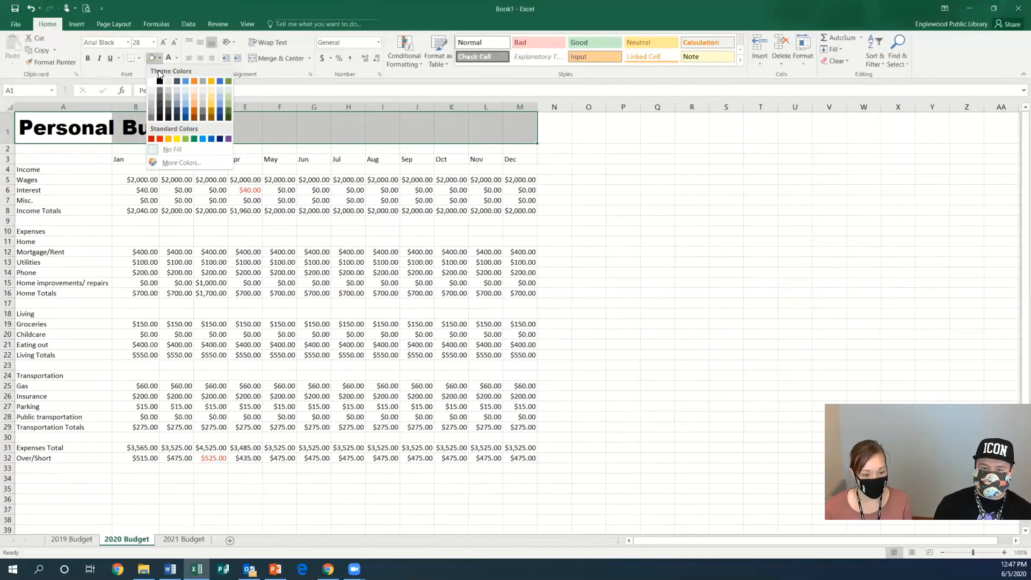
left_click(229, 118)
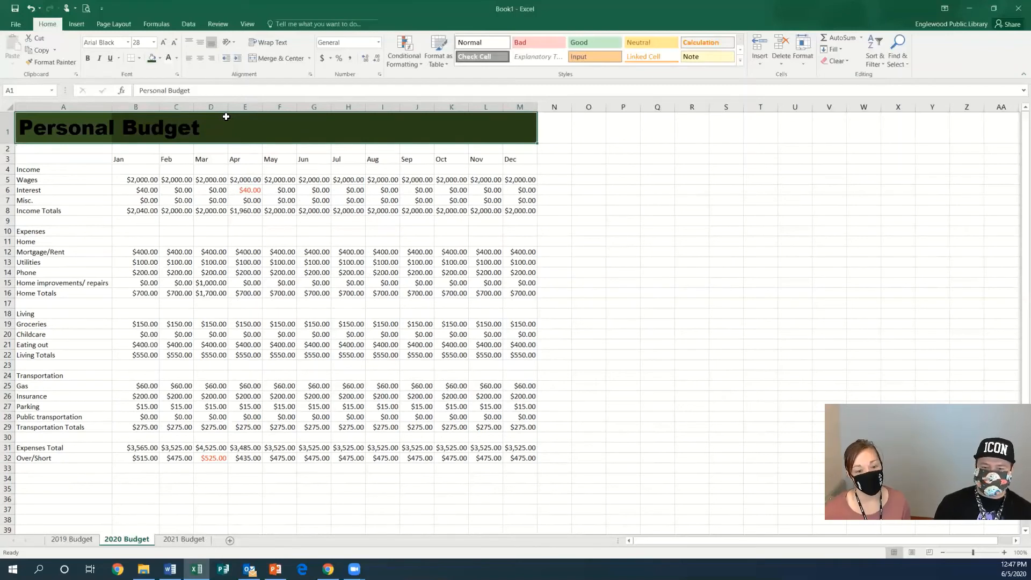
left_click(176, 58)
left_click(170, 93)
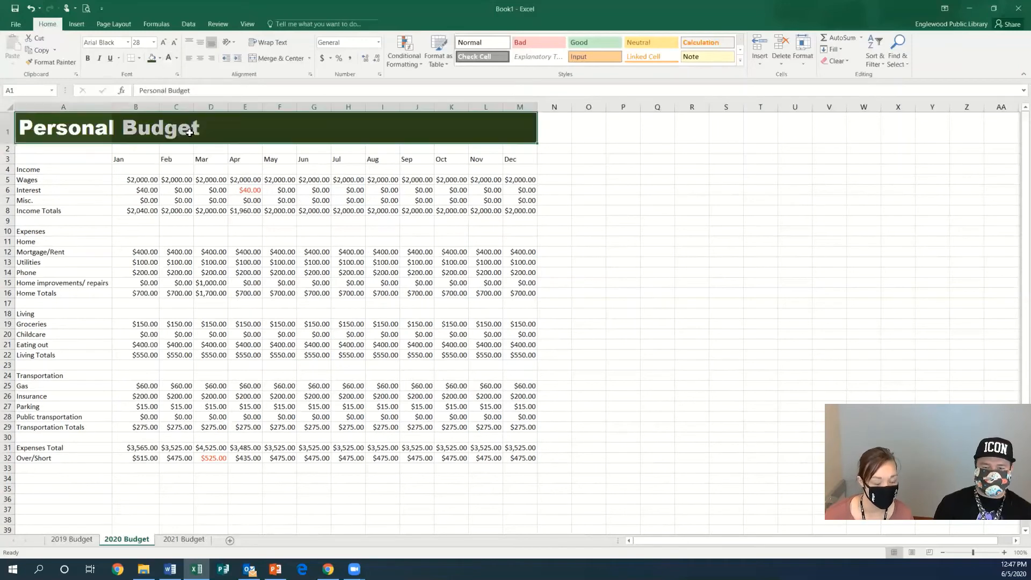
left_click(247, 150)
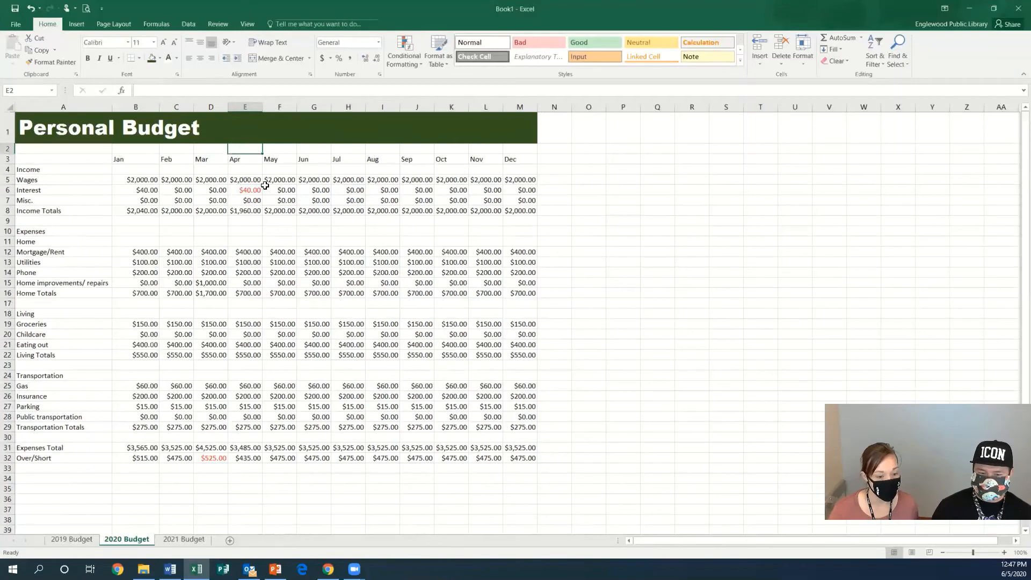
- Set the Income heading row A4:M4 to Arial Black, size 24
left_click(49, 171)
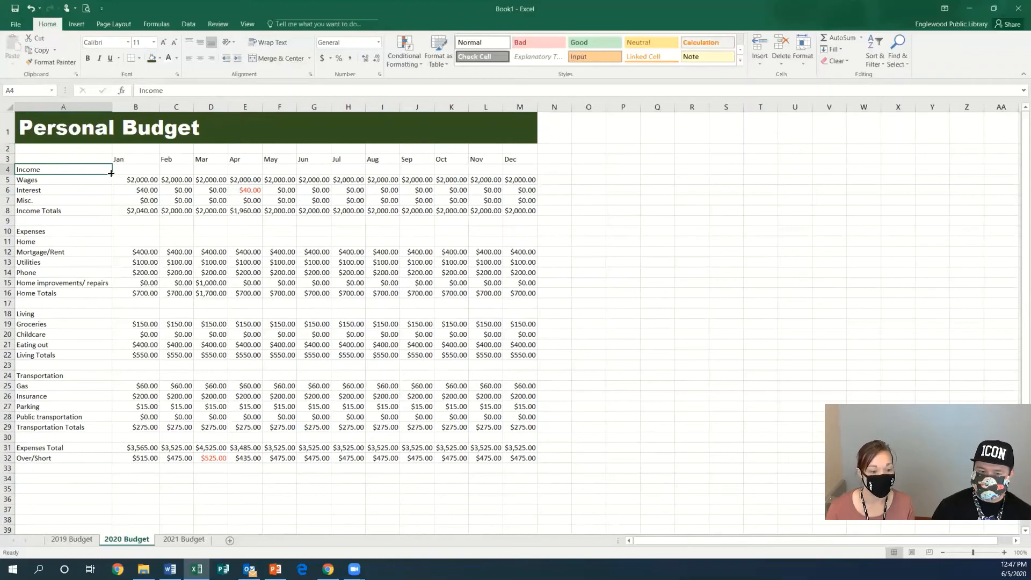
left_click_drag(101, 171, 514, 171)
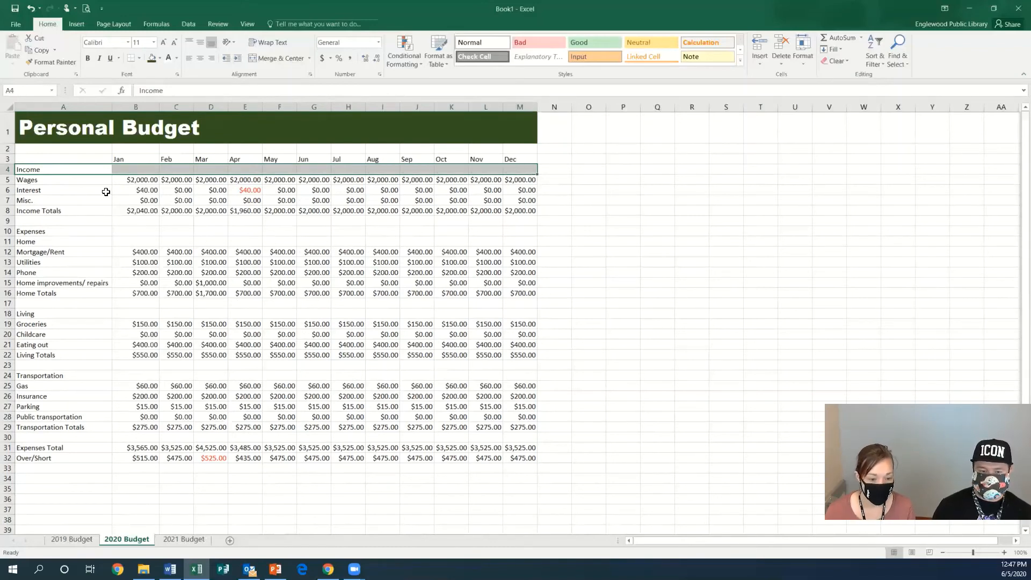
left_click(127, 43)
left_click(118, 141)
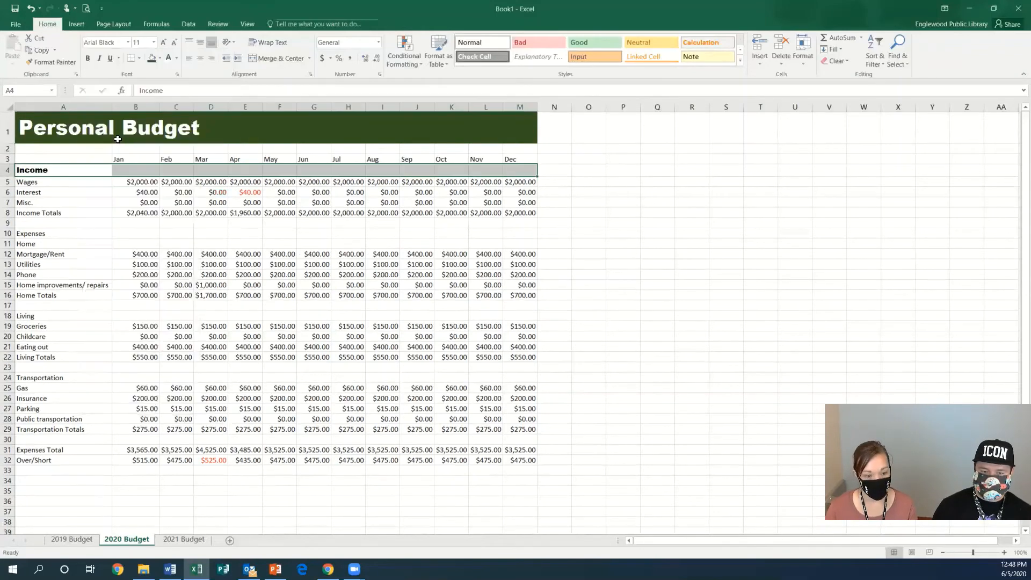
left_click(153, 42)
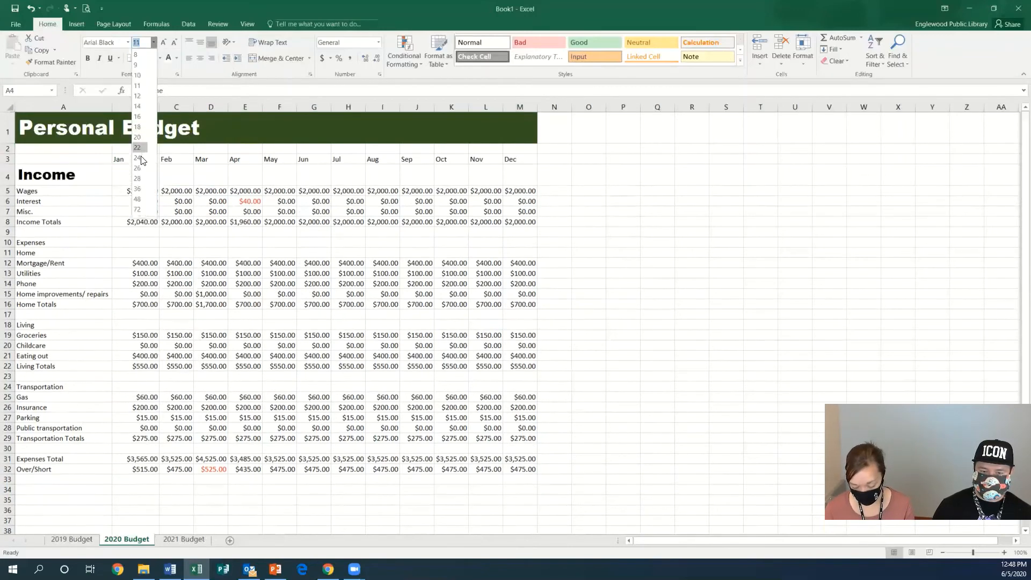
left_click(138, 157)
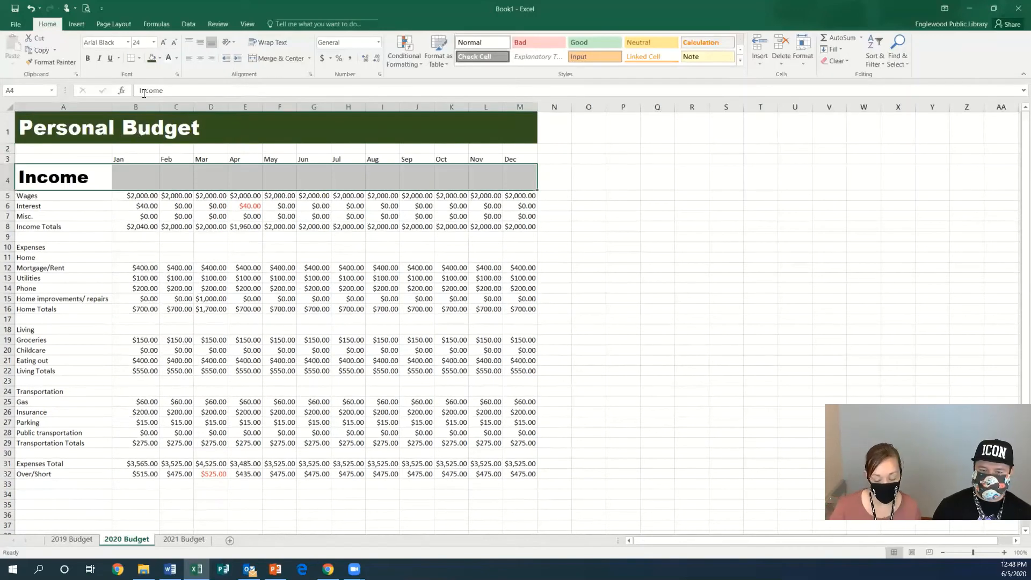
- Fill the Income heading row A4:M4 with a theme green one shade lighter than the title and make its text white
left_click(159, 57)
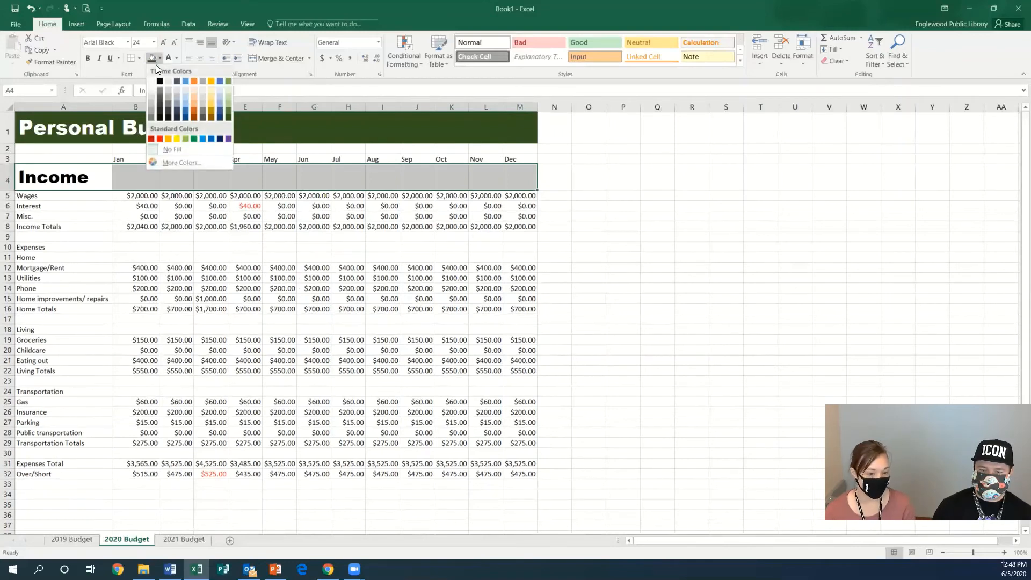
left_click(226, 112)
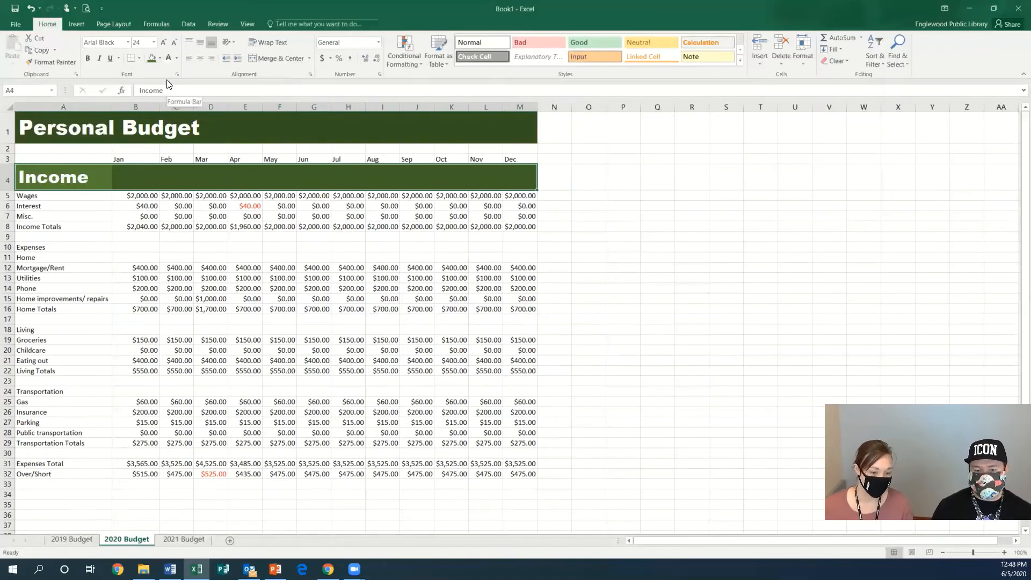
left_click(177, 58)
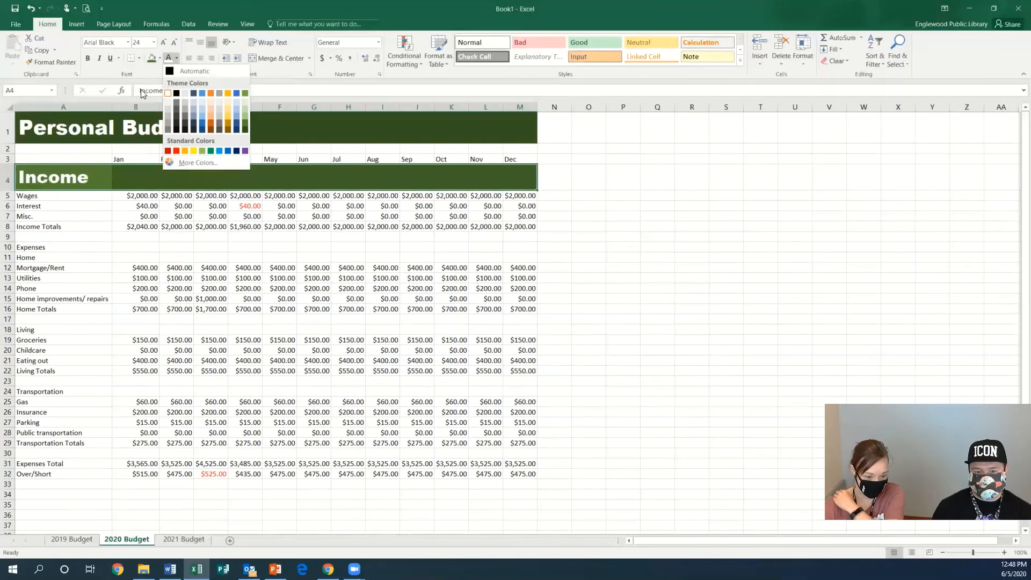
left_click(168, 56)
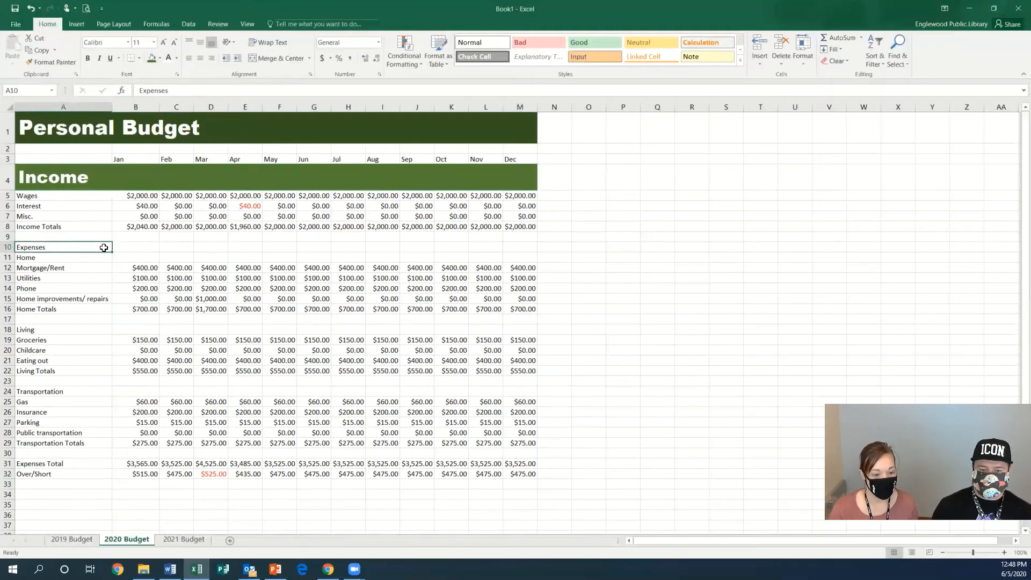
- Set the Expenses heading row A10:M10 to Arial Black, size 24, and fill it with the same green as the Income row
left_click_drag(108, 247, 512, 244)
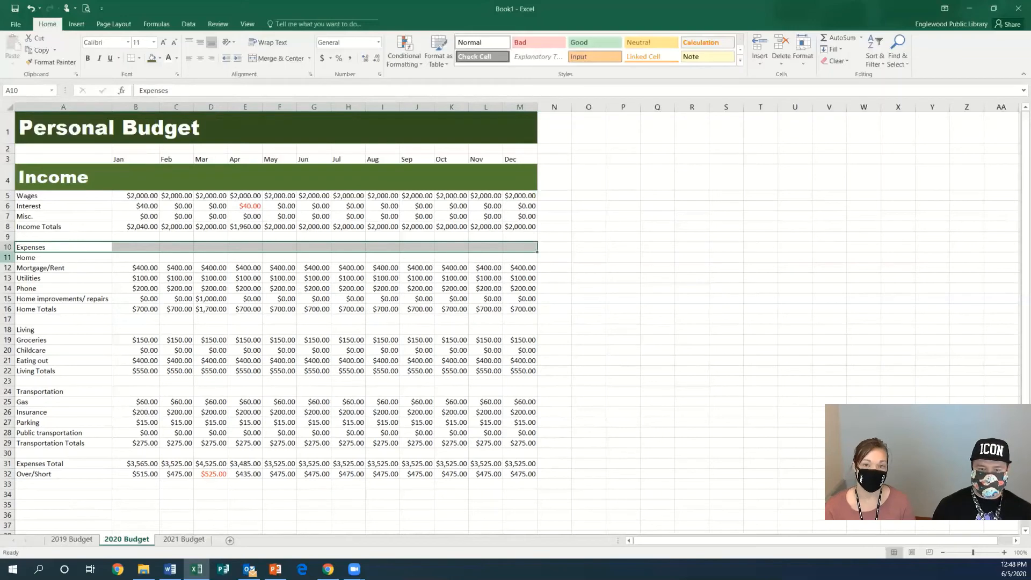
left_click(128, 43)
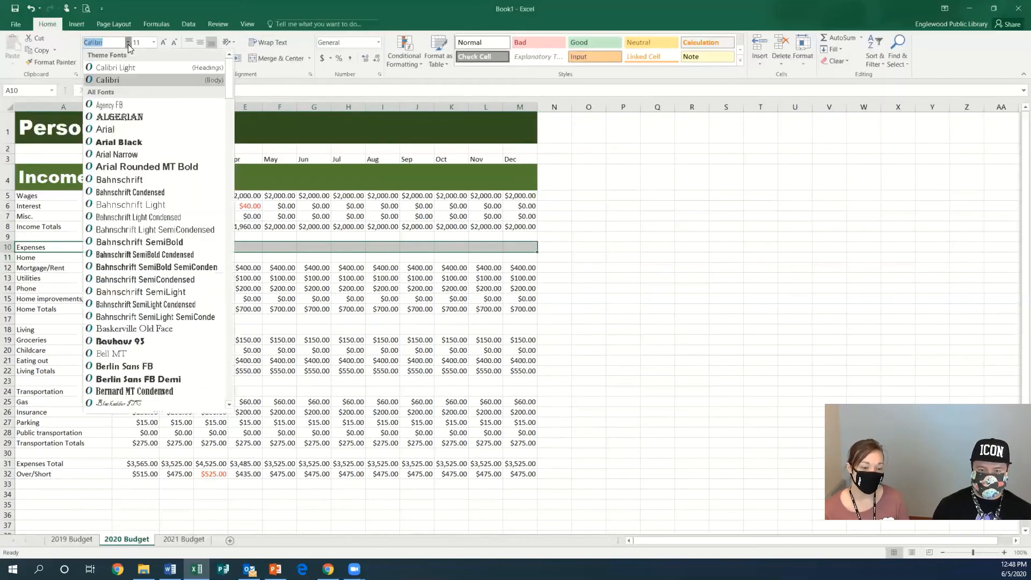
left_click(114, 140)
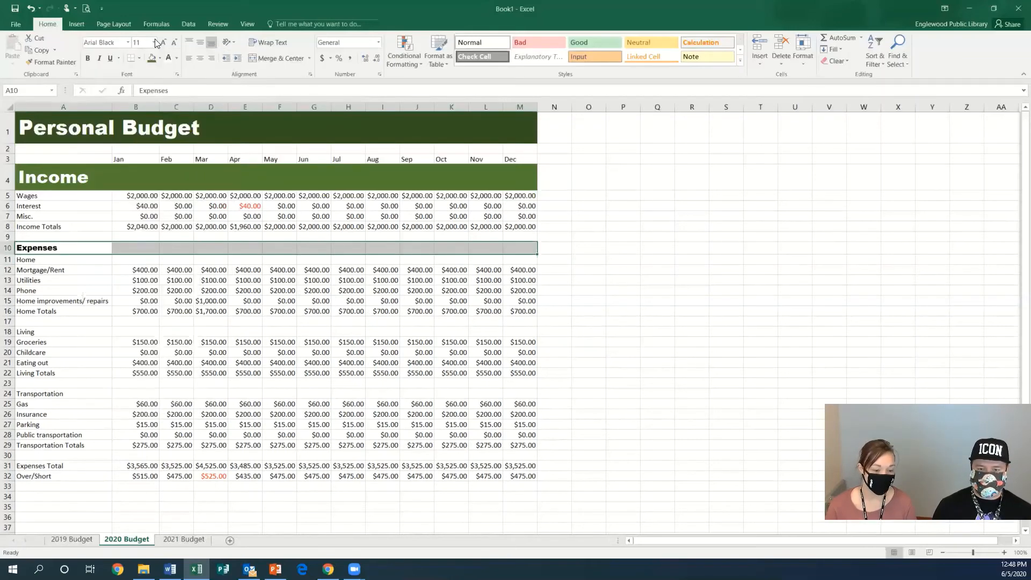
left_click(154, 42)
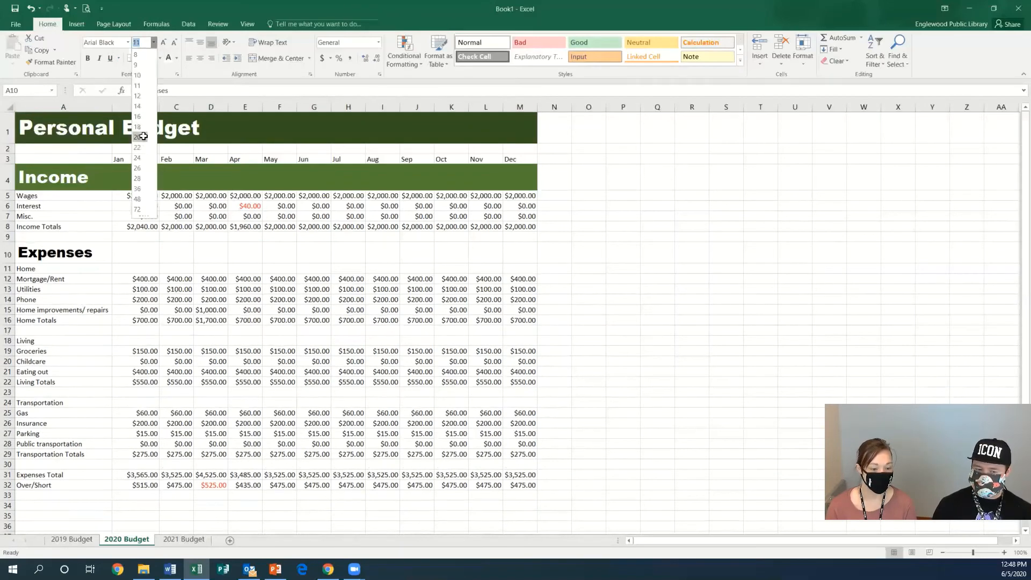
left_click(144, 138)
left_click(154, 42)
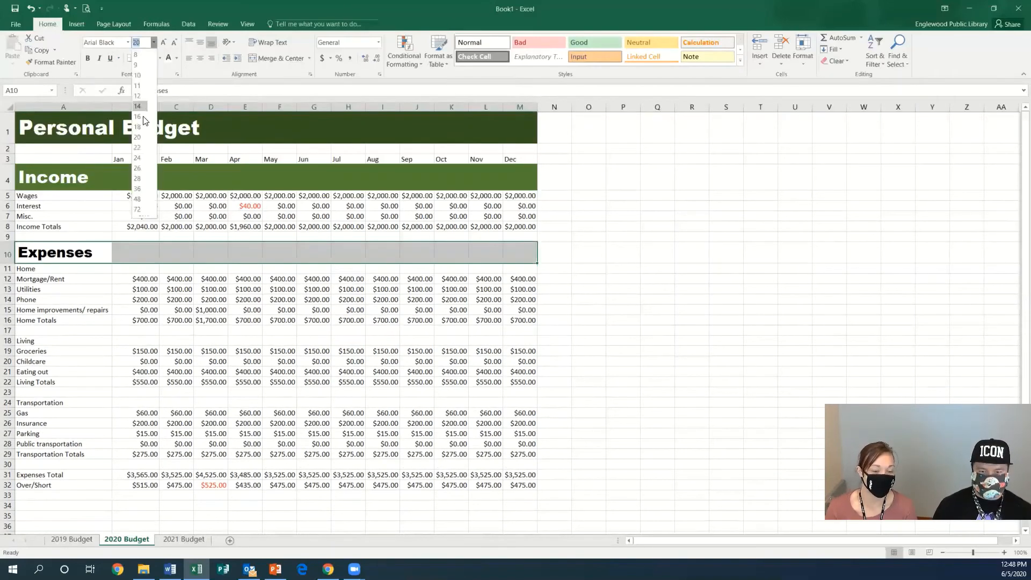
left_click(138, 157)
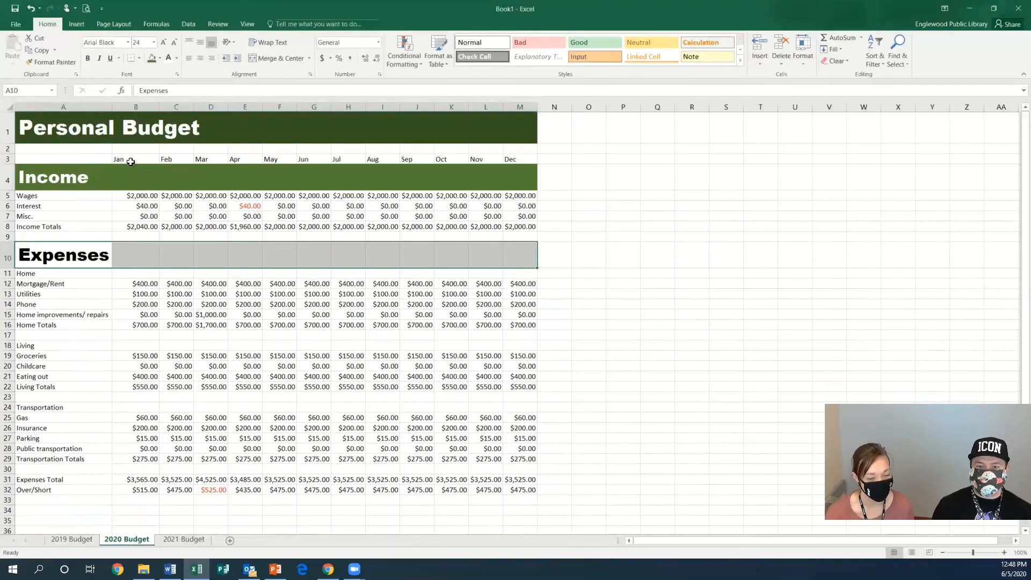
left_click(153, 58)
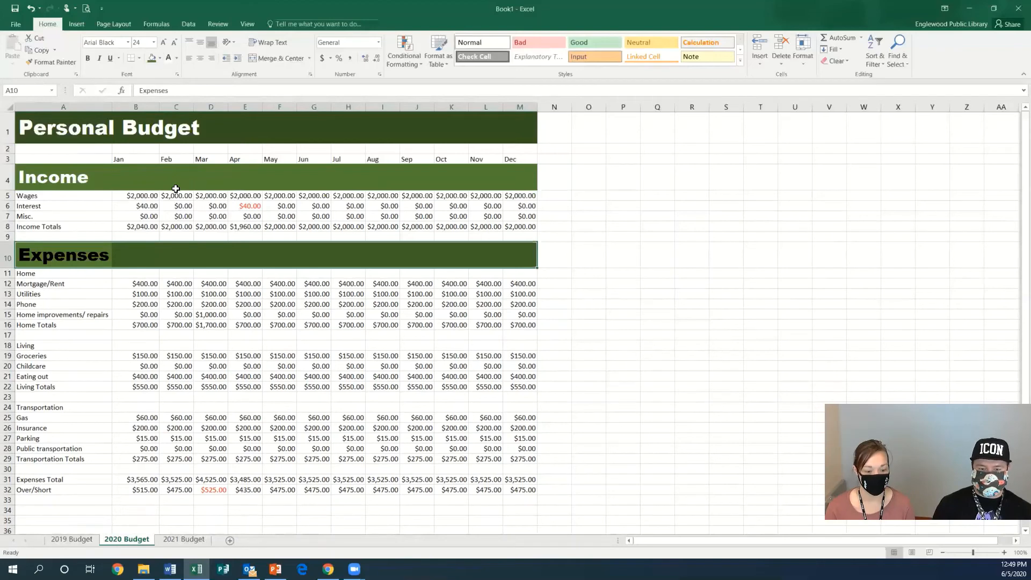
- Make the text of the Expenses heading row A10:M10 white
left_click(167, 58)
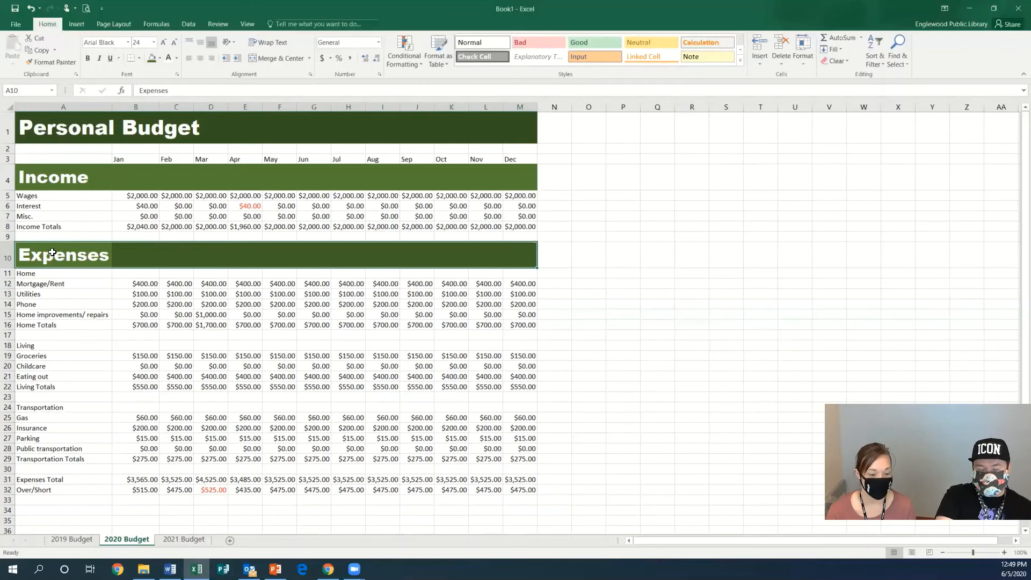
left_click(78, 254)
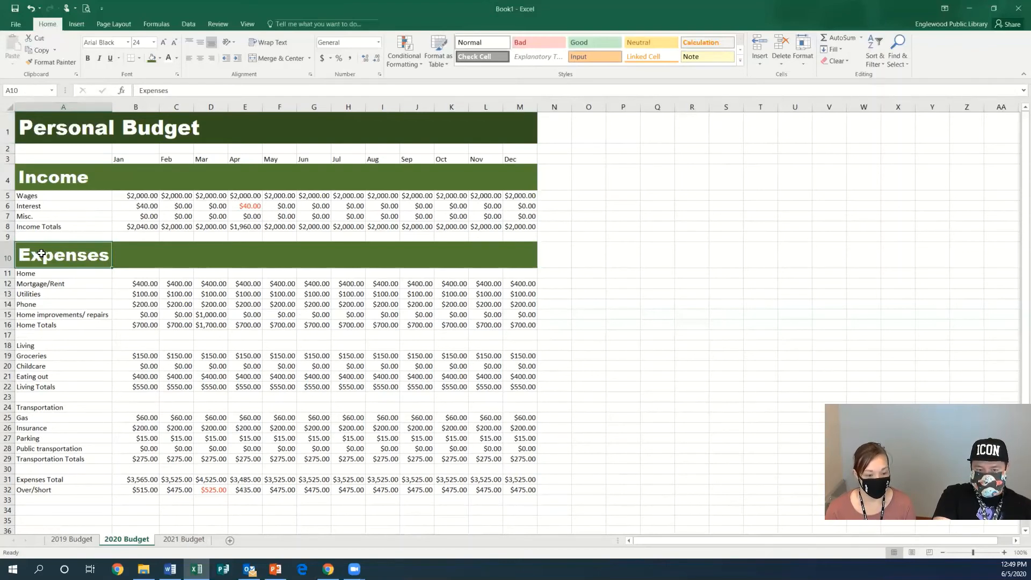
- Copy the Expenses heading row's formatting from A10:M10 onto the Living row A18:M18 with Format Painter
left_click_drag(68, 254, 518, 254)
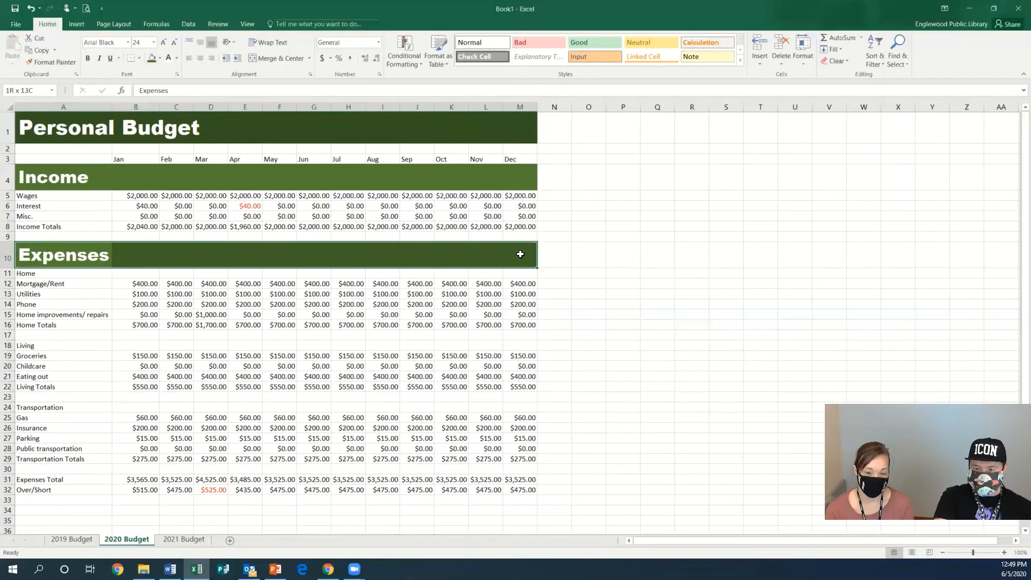
left_click_drag(521, 254, 520, 254)
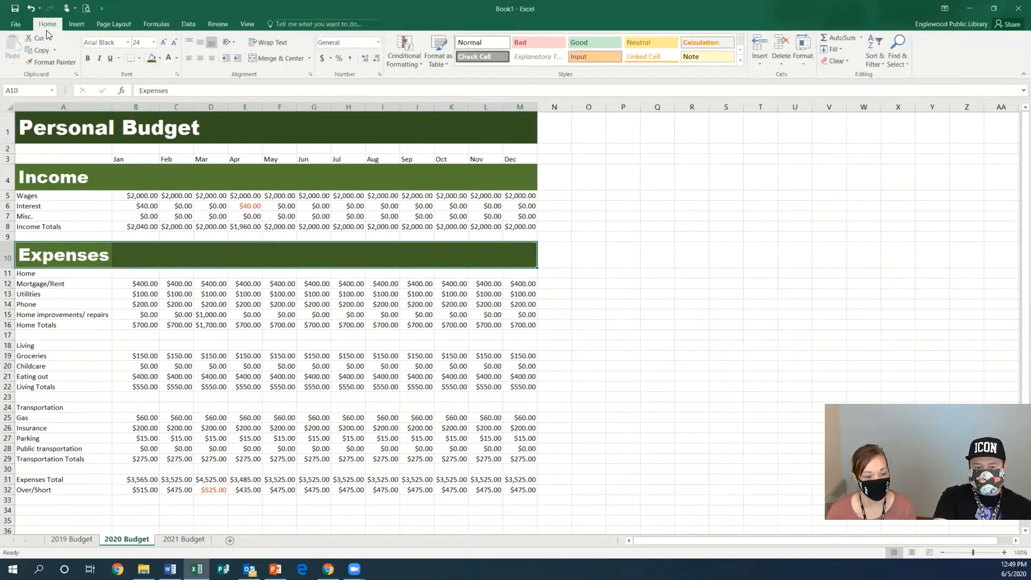
left_click(60, 61)
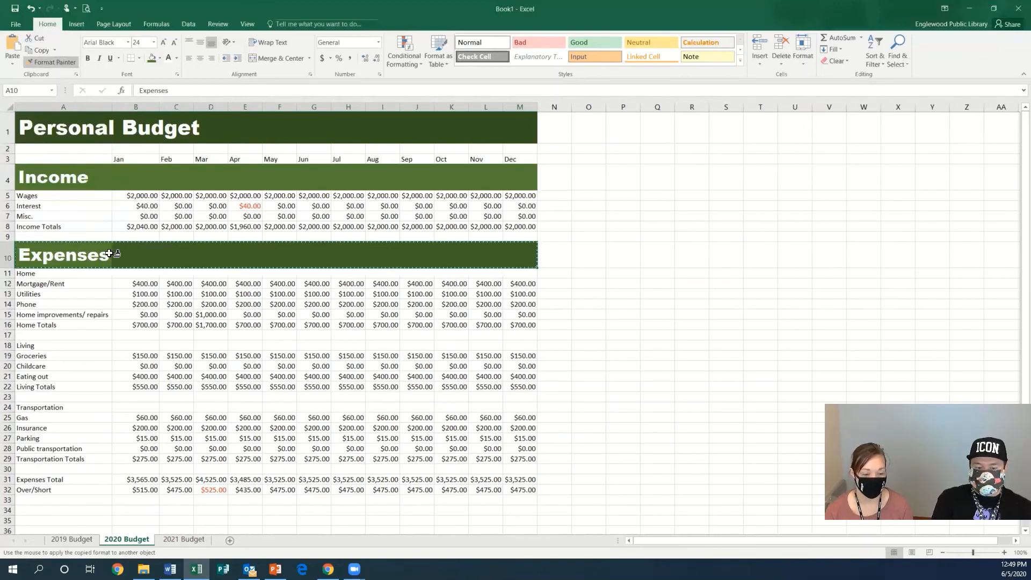
left_click_drag(24, 345, 504, 344)
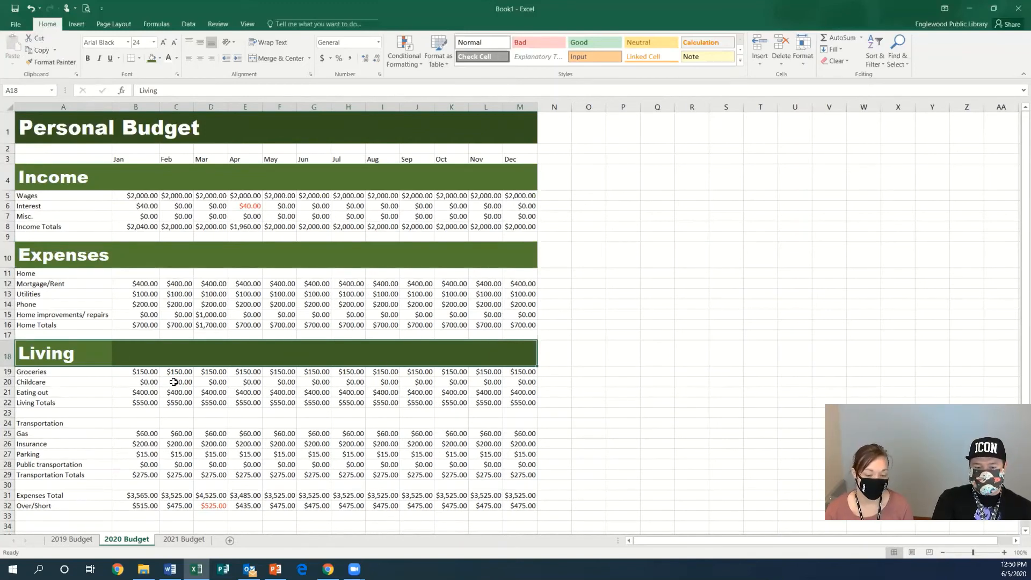
left_click(89, 388)
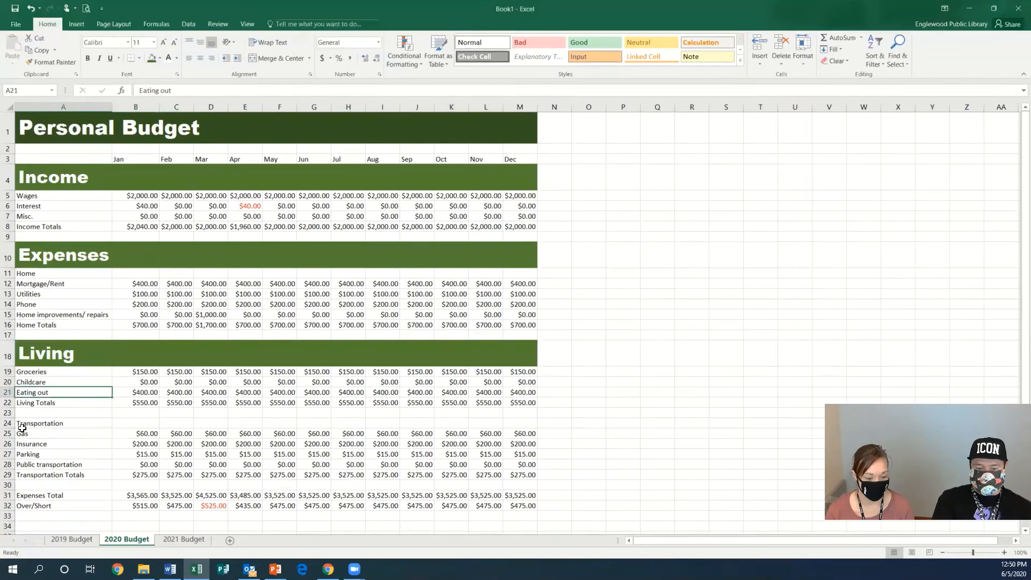
- Copy the Living row's formatting from A18:M18 onto the Transportation row A24:M24 with Format Painter
left_click(54, 359)
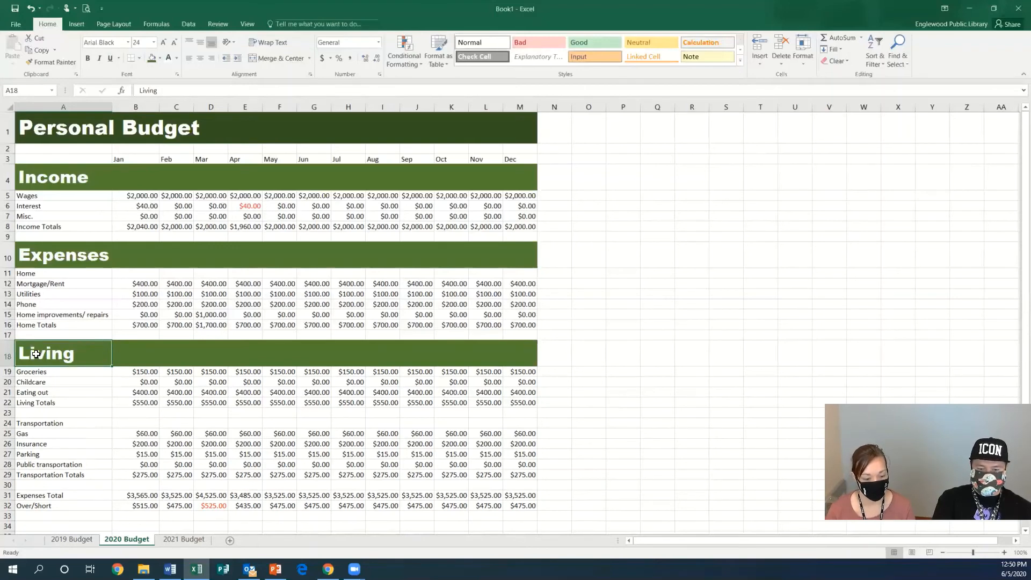
left_click_drag(35, 354, 522, 350)
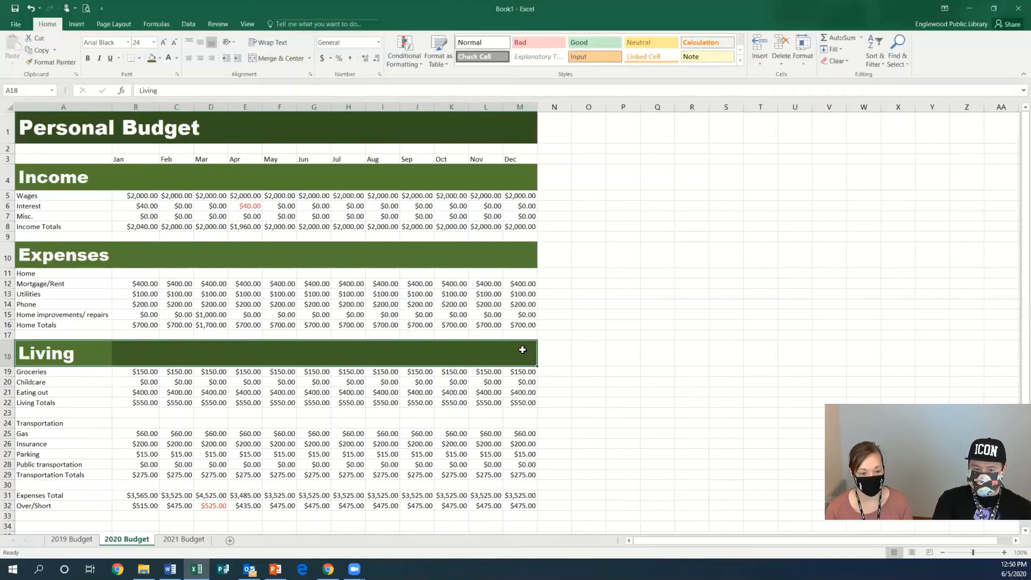
left_click(51, 63)
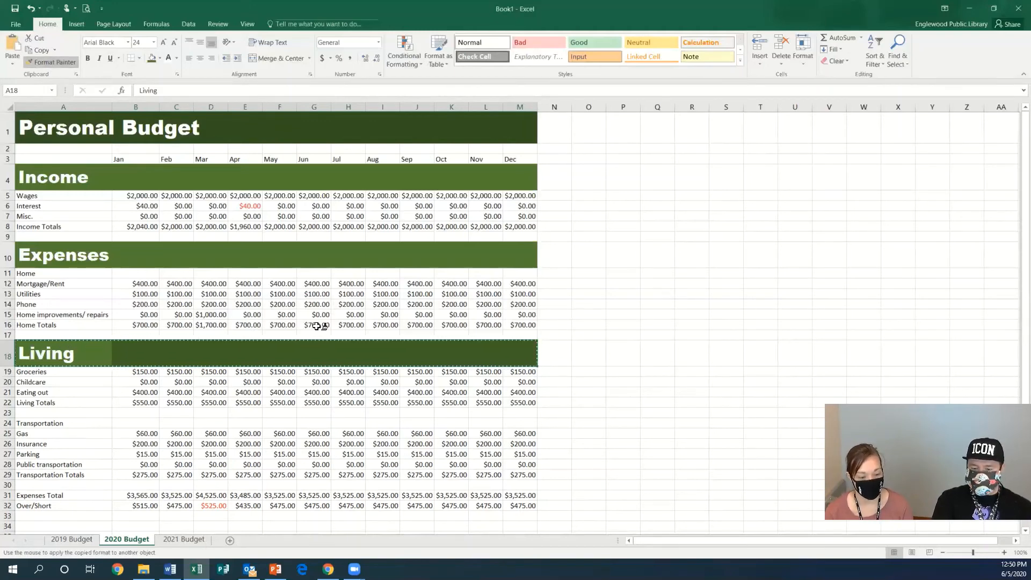
left_click(55, 424)
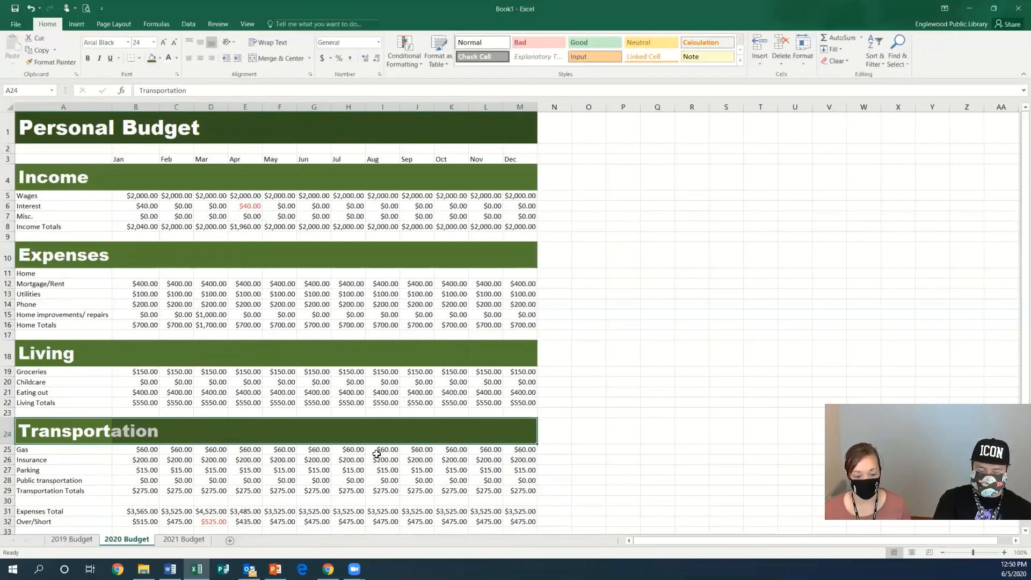
scroll(346, 461, "down", 1)
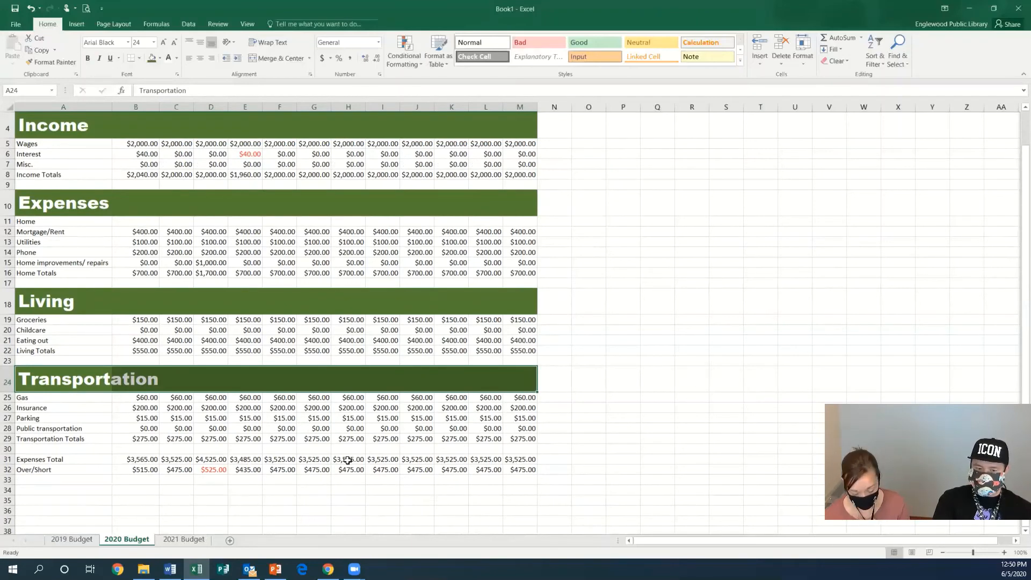
- Copy the formatting of the Home row A11:M11 on the 2019 Budget sheet onto the Home row of the 2020 Budget sheet
left_click(46, 459)
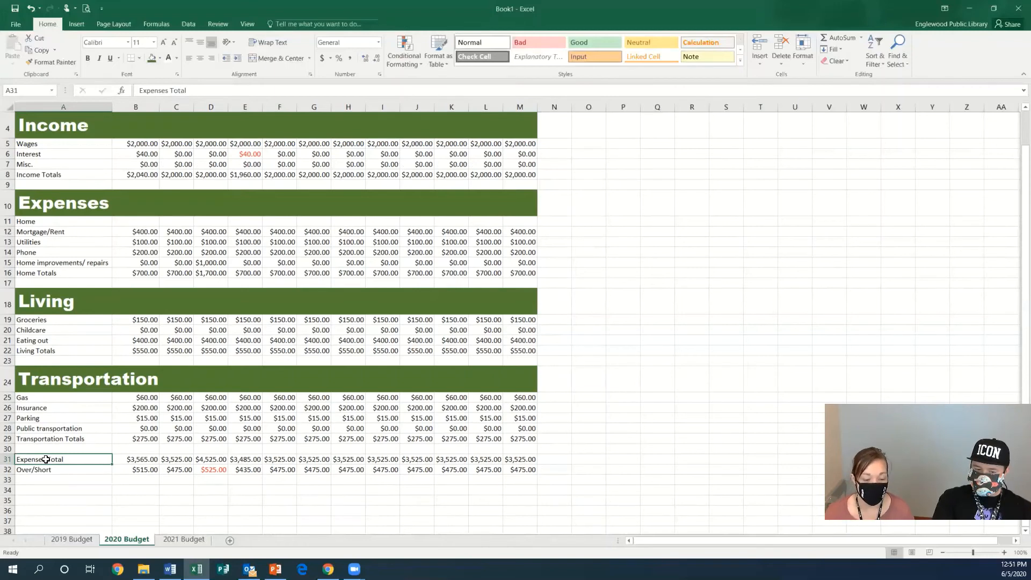
left_click(89, 539)
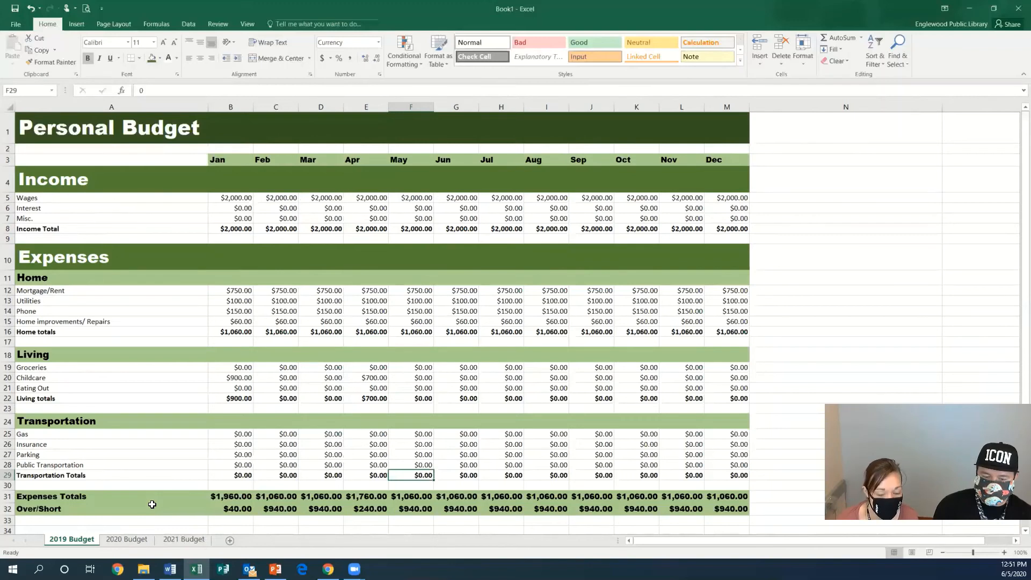
left_click(130, 541)
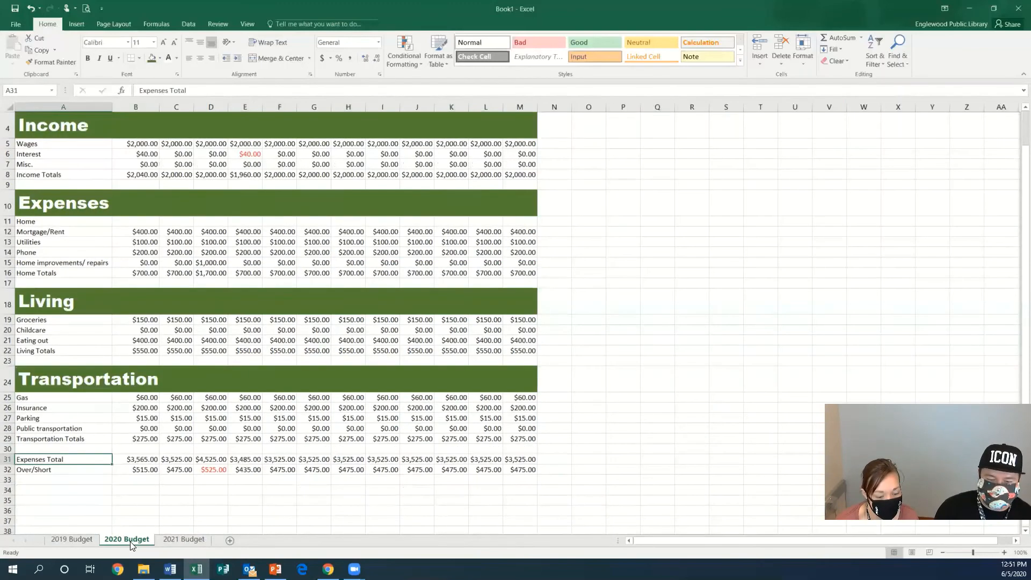
left_click(83, 541)
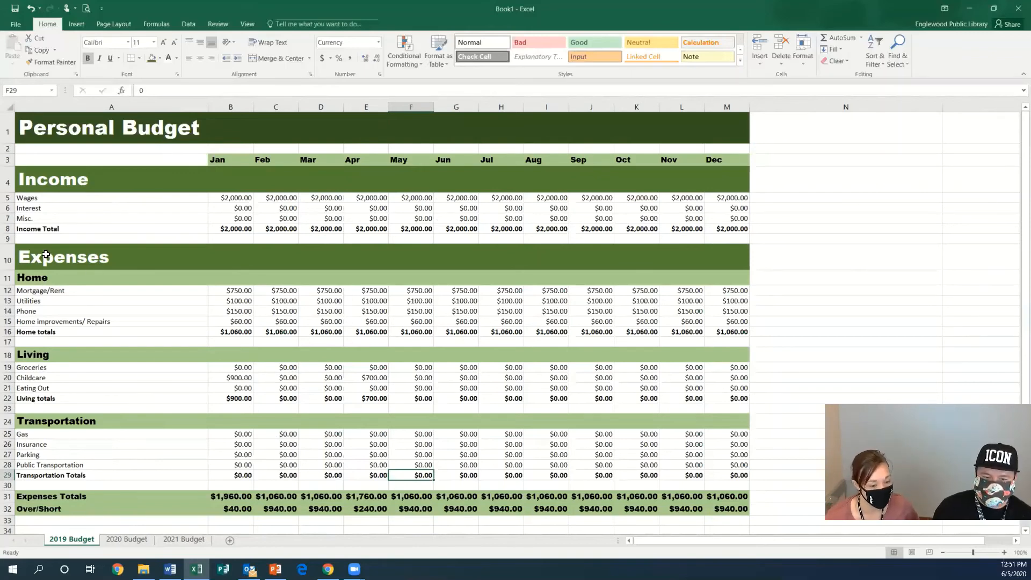
left_click(33, 280)
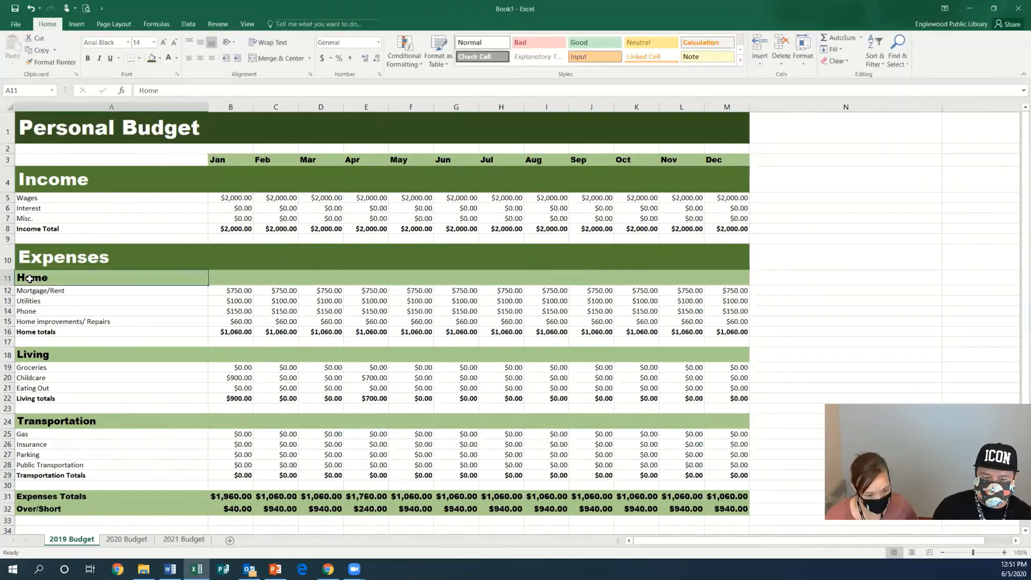
left_click_drag(168, 280, 725, 275)
left_click(47, 62)
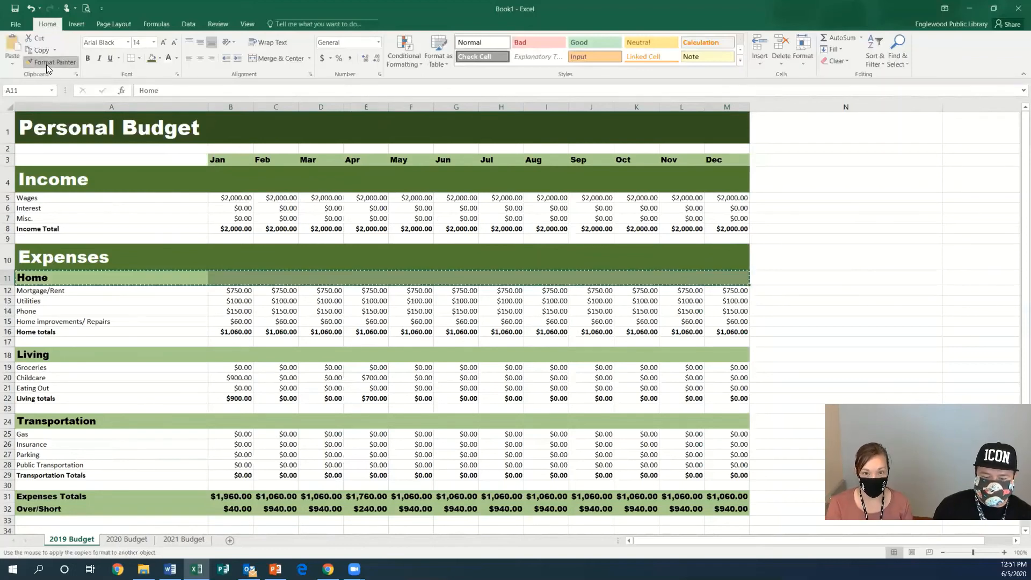
left_click(139, 538)
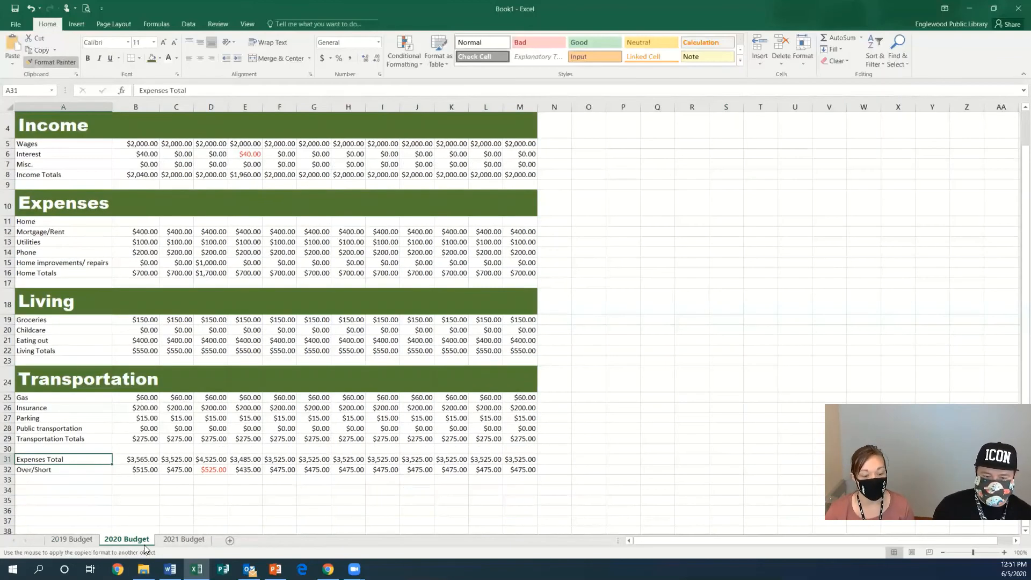
left_click(49, 223)
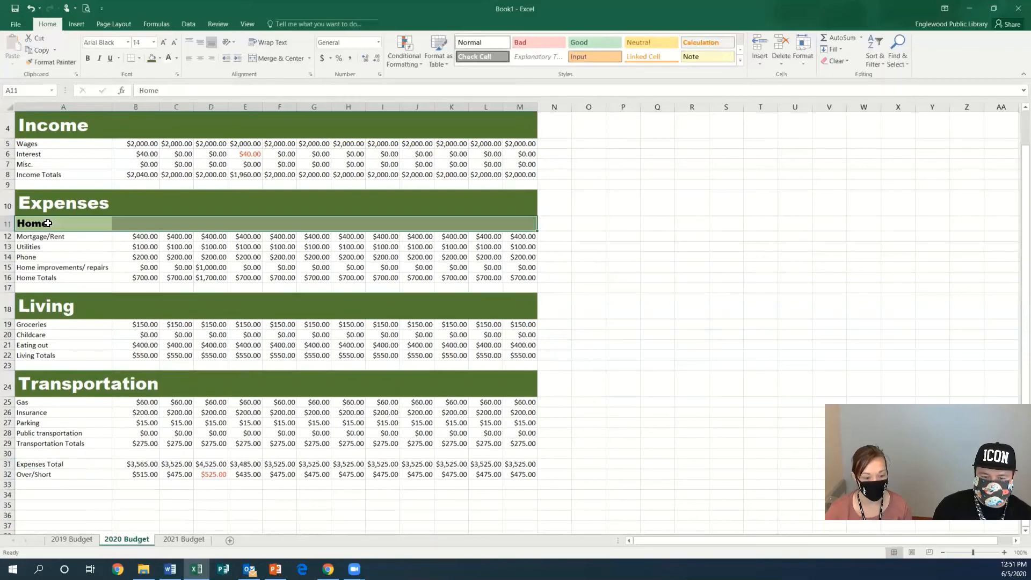
left_click(86, 341)
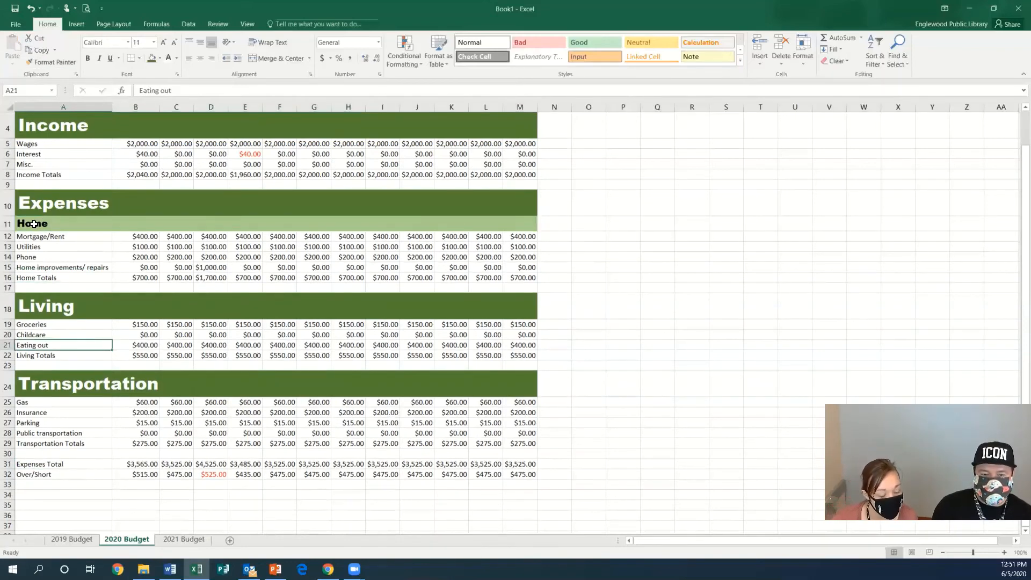
- Apply the Home row's formatting to the Living row A18:M18 and the Transportation row A24:M24 with Format Painter
left_click_drag(35, 224, 524, 224)
left_click(53, 62)
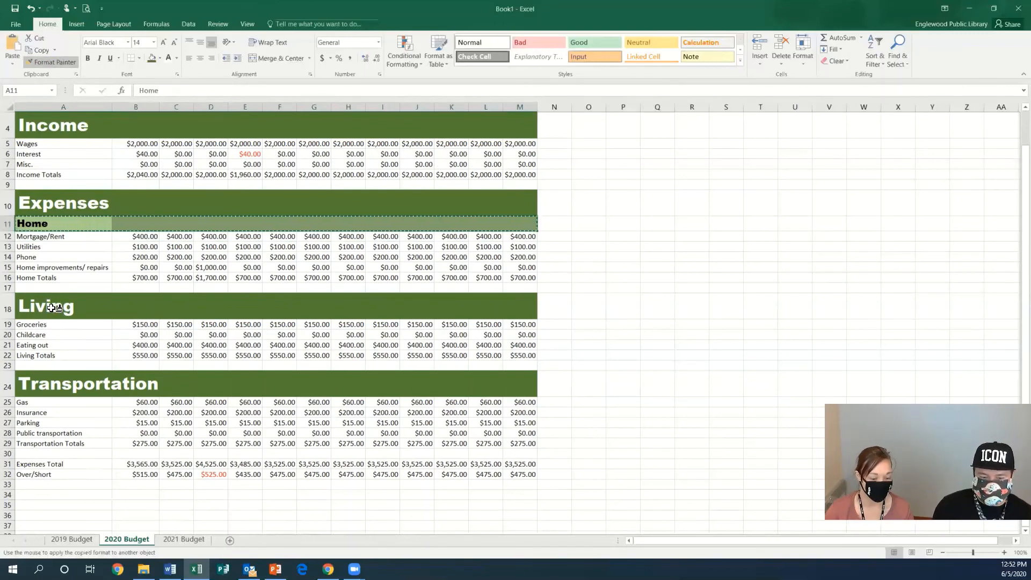
left_click(51, 308)
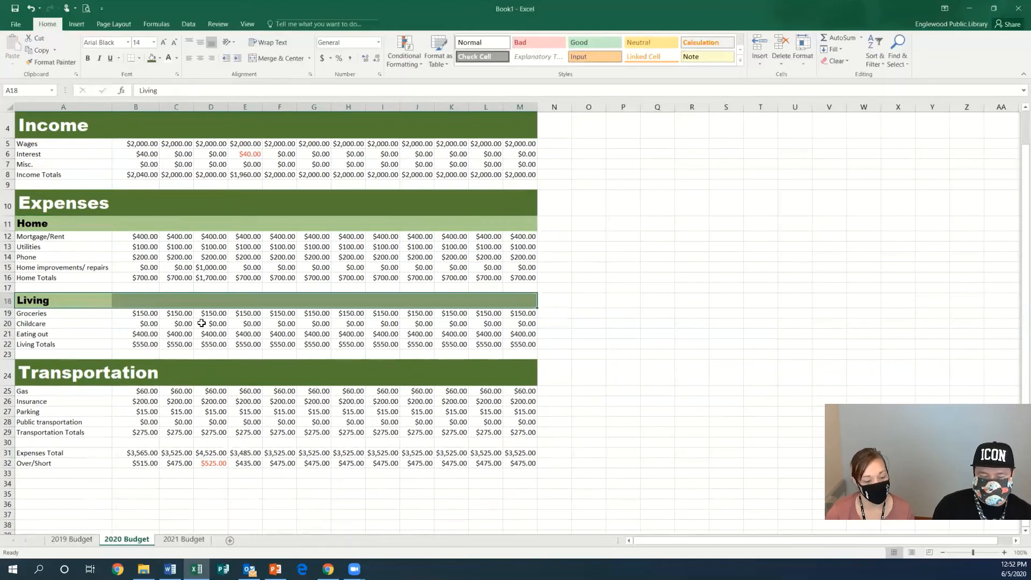
left_click_drag(26, 220, 524, 221)
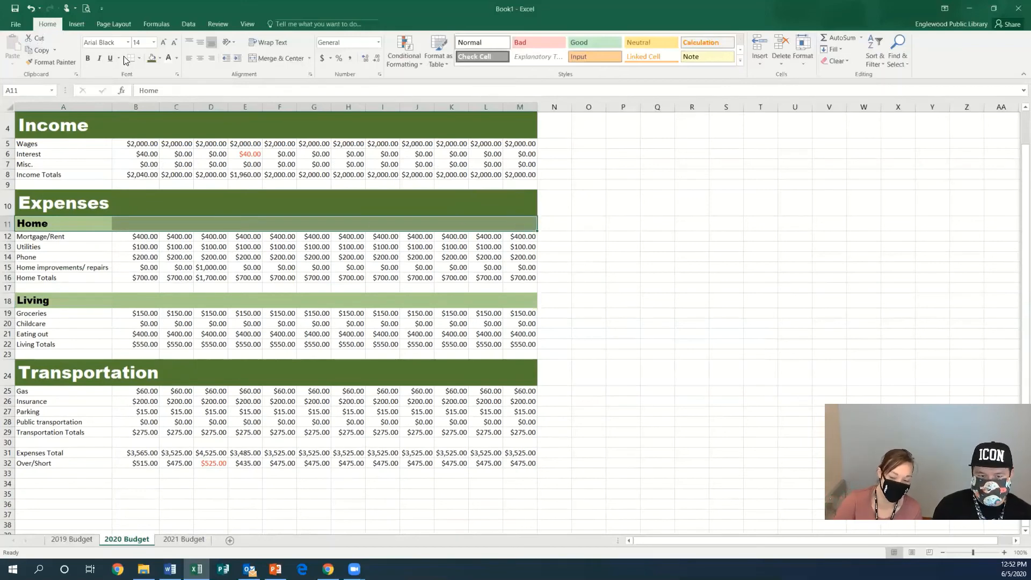
left_click(48, 62)
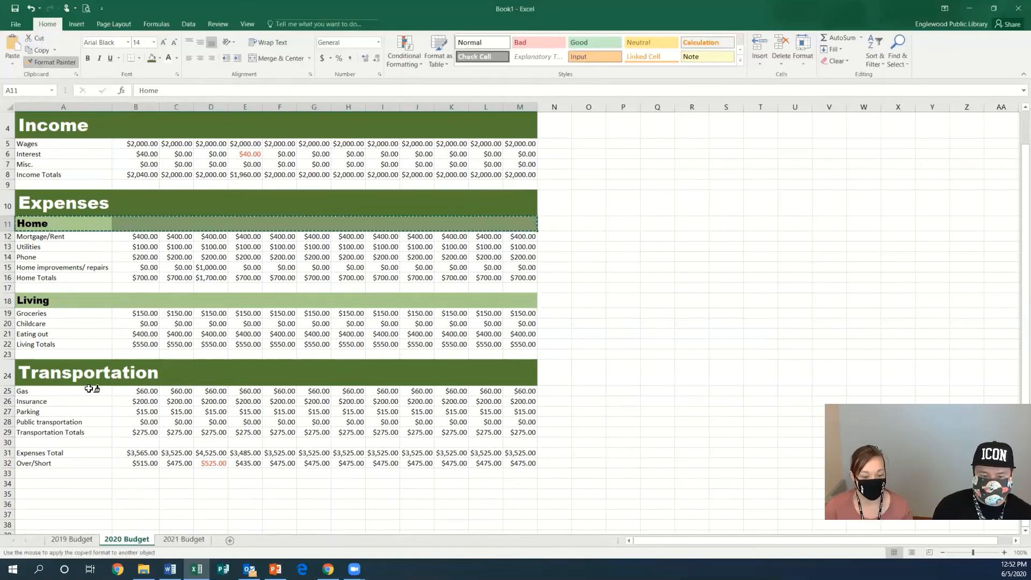
left_click(58, 375)
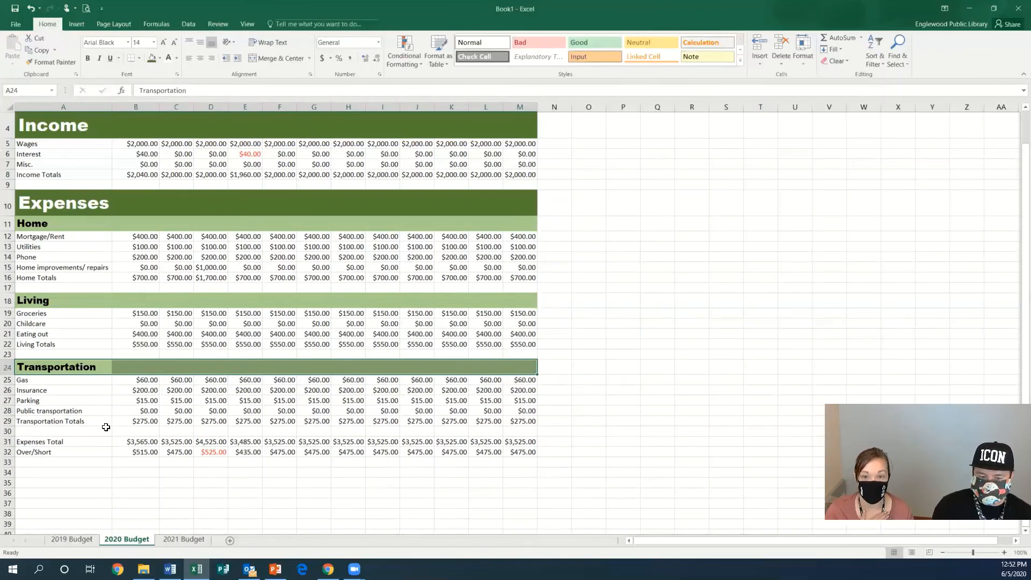
- Copy the Transportation row's formatting onto the Expenses Total and Over/Short rows A31:M32, matching the 2019 Budget sheet
left_click(75, 540)
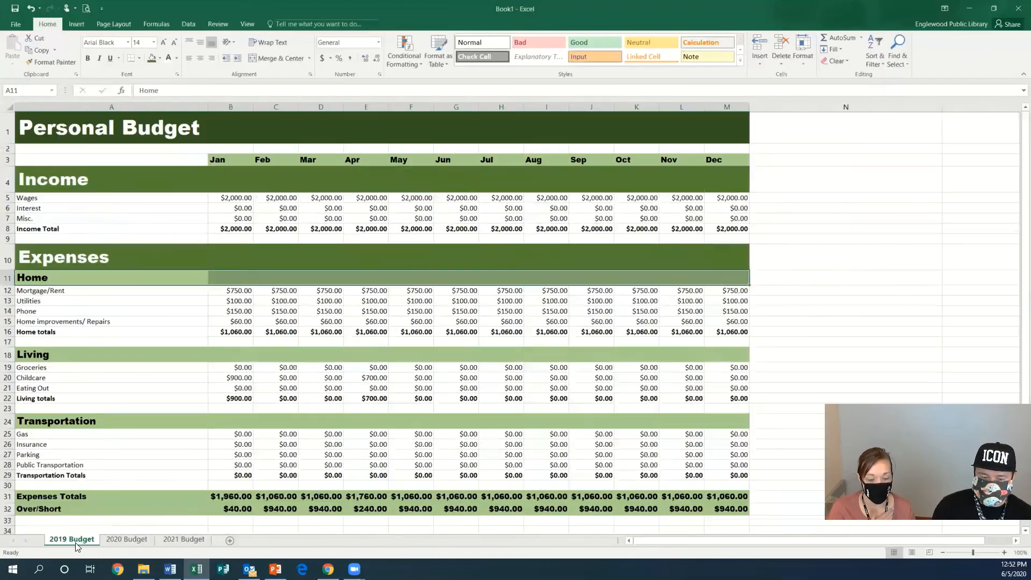
left_click(124, 539)
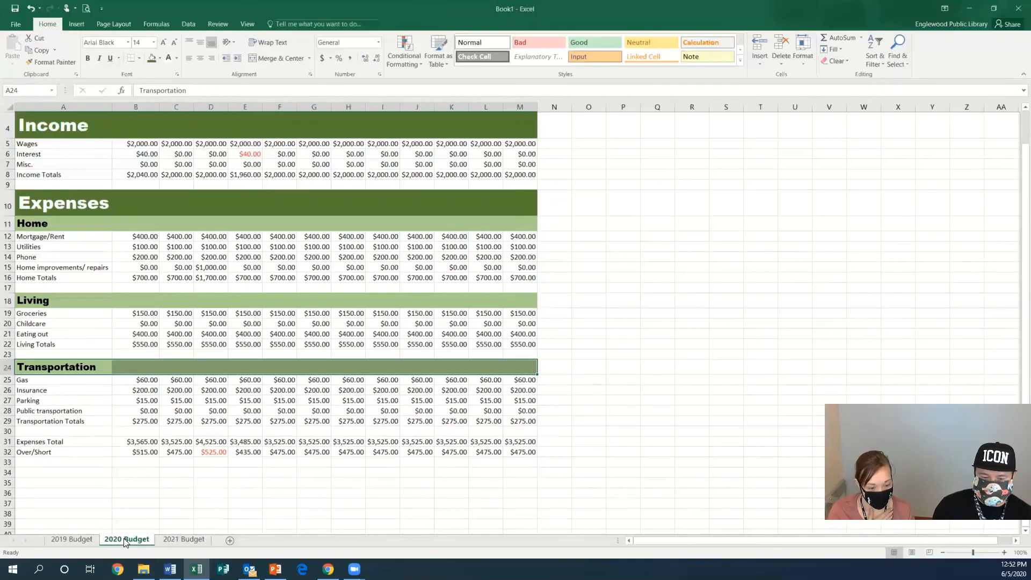
left_click(25, 441)
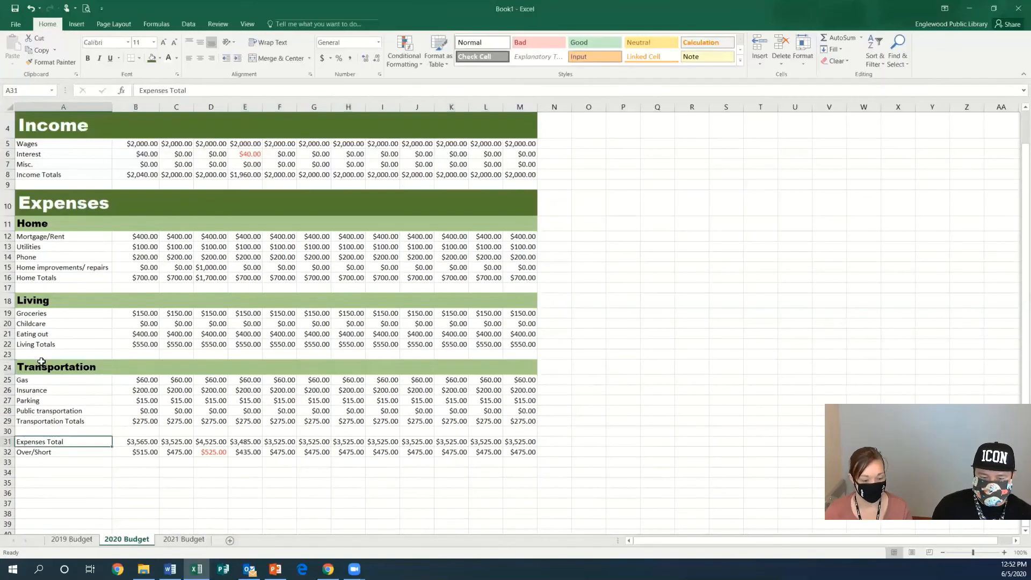
left_click(37, 367)
left_click_drag(50, 367, 512, 363)
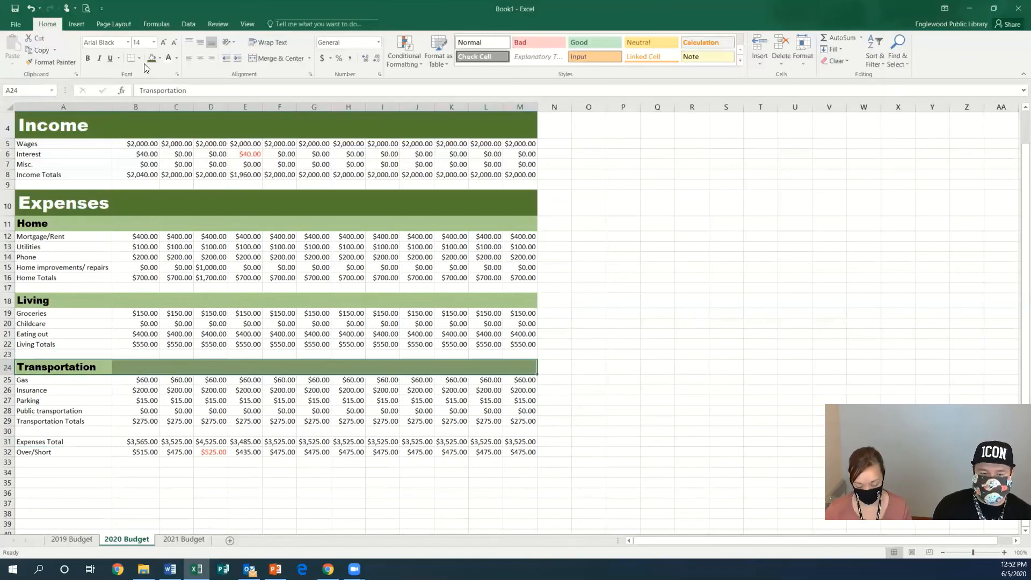
left_click(40, 63)
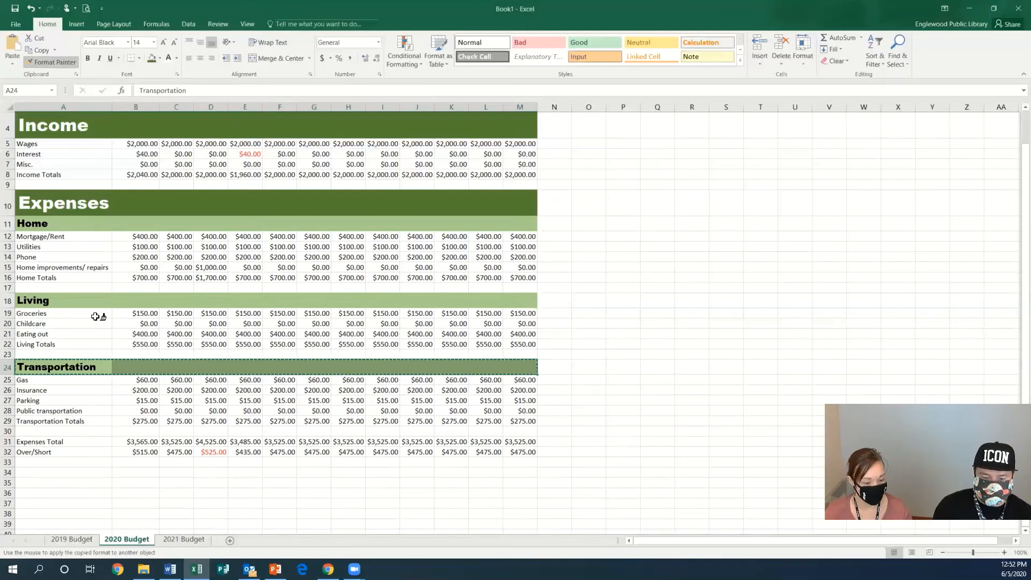
left_click(22, 440)
left_click_drag(25, 452, 516, 452)
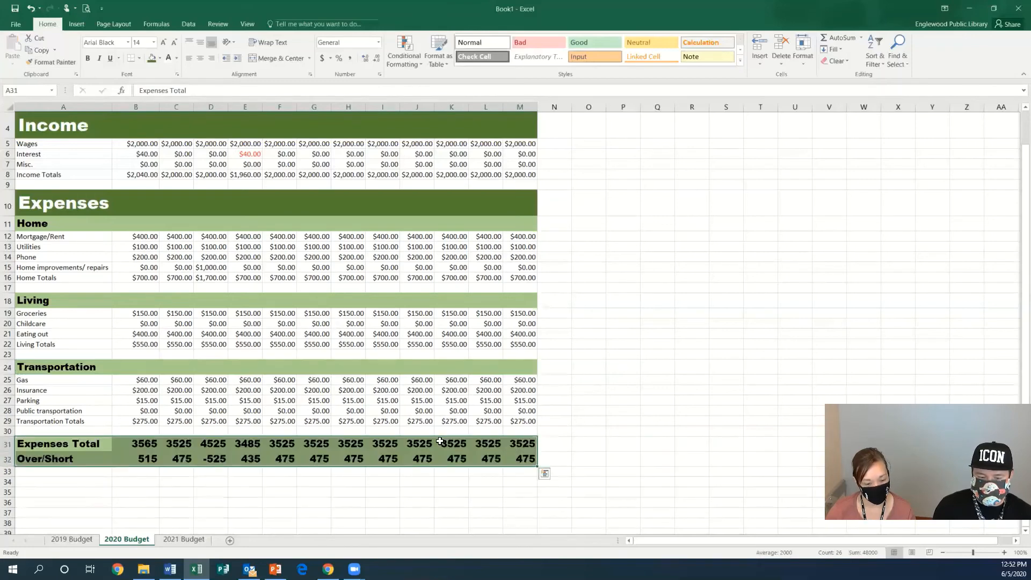
left_click(224, 497)
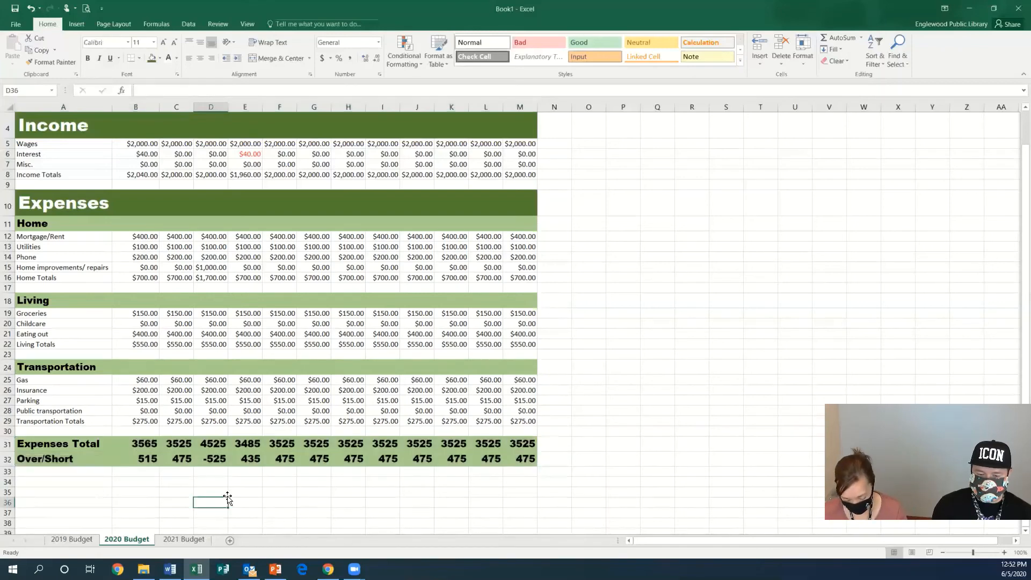
- Format the Expenses Total and Over/Short values B31:M32 as Currency with 2 decimal places, the $ symbol and red negative numbers
left_click_drag(122, 441, 516, 452)
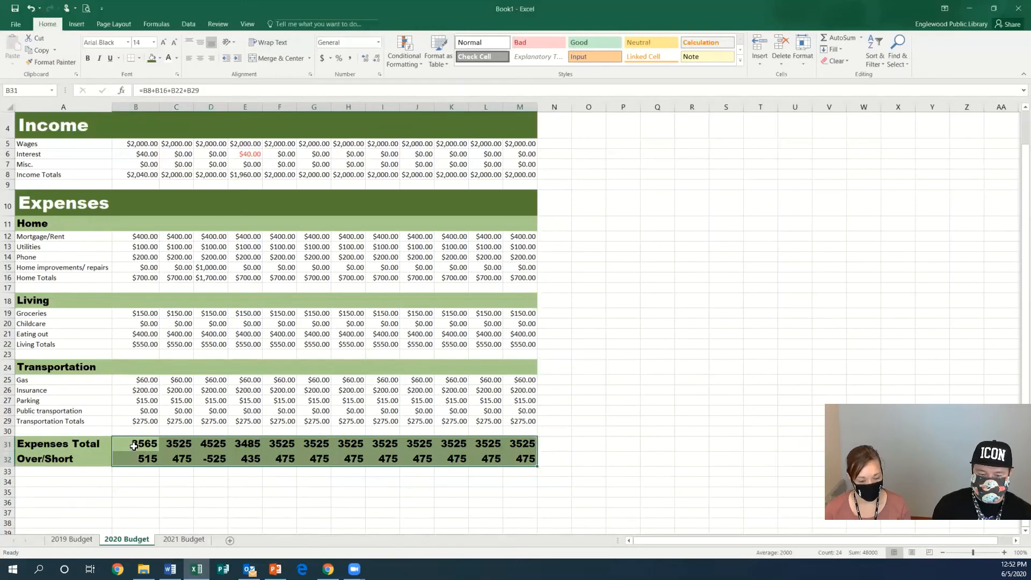
right_click(342, 450)
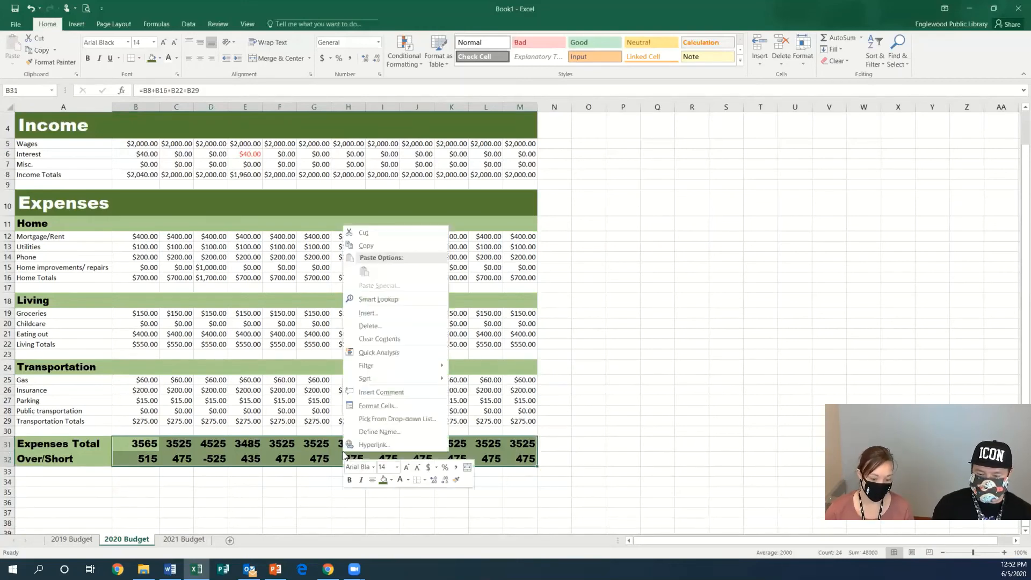
left_click(382, 406)
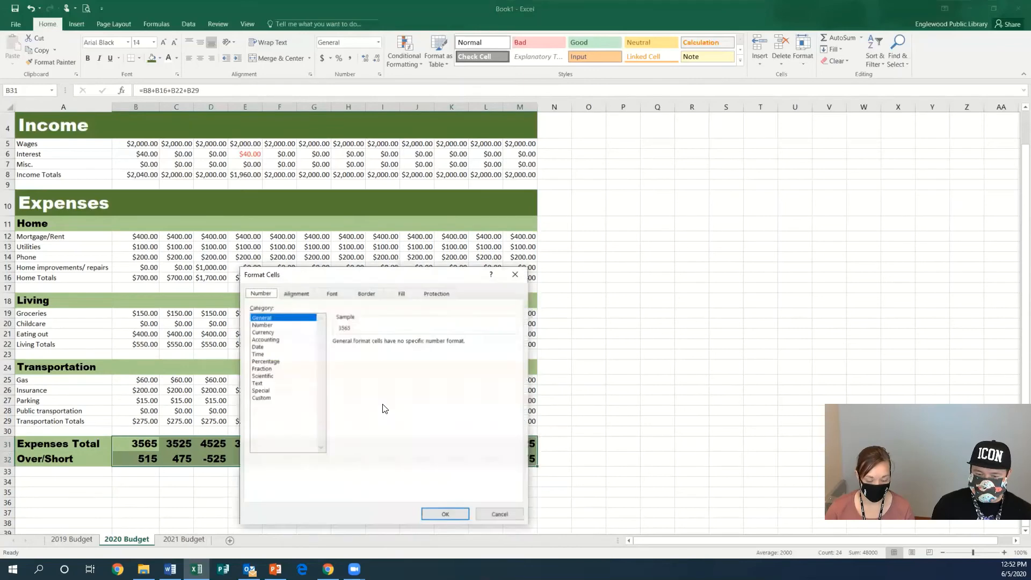
left_click(269, 331)
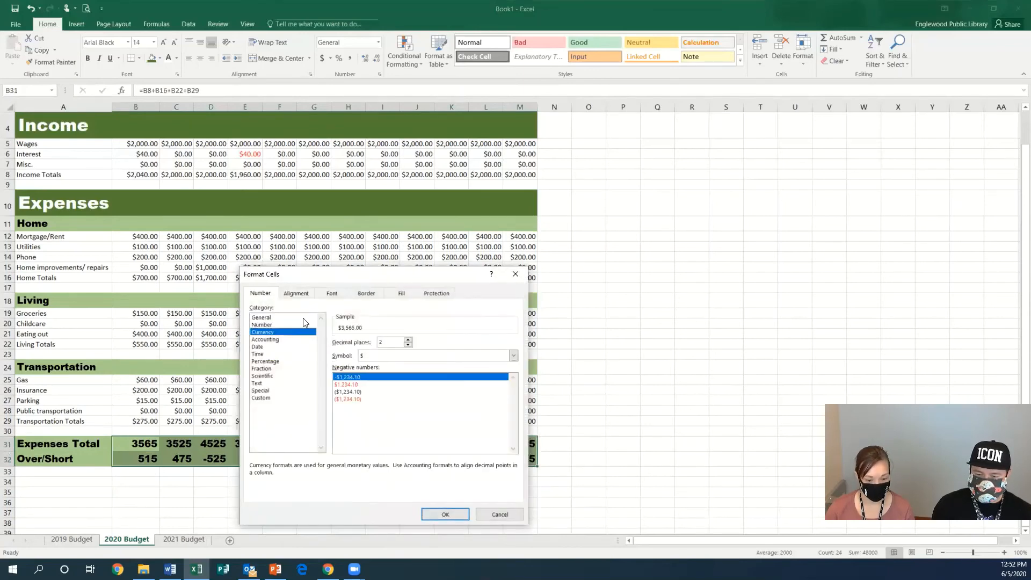
left_click(347, 385)
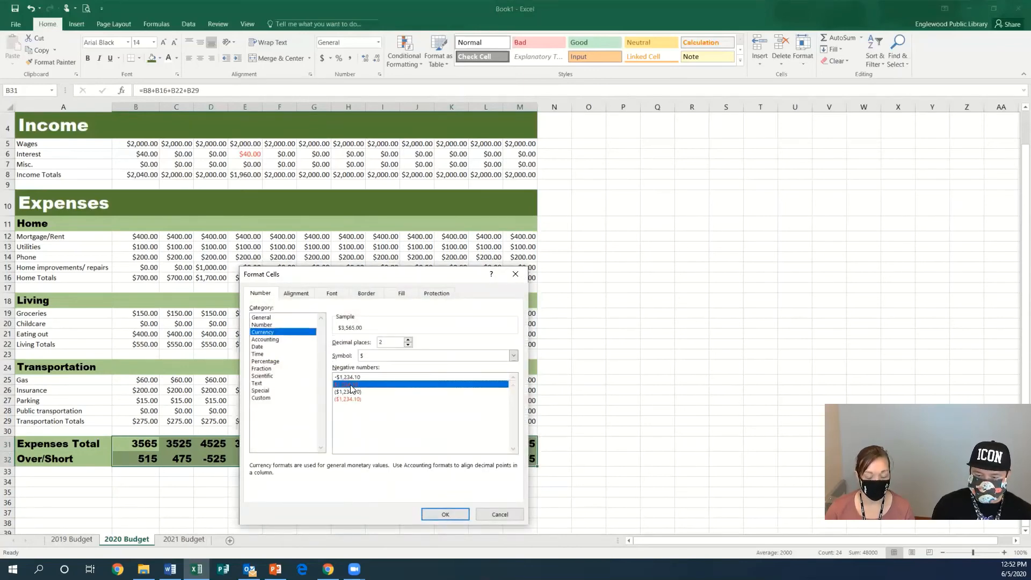
left_click(445, 514)
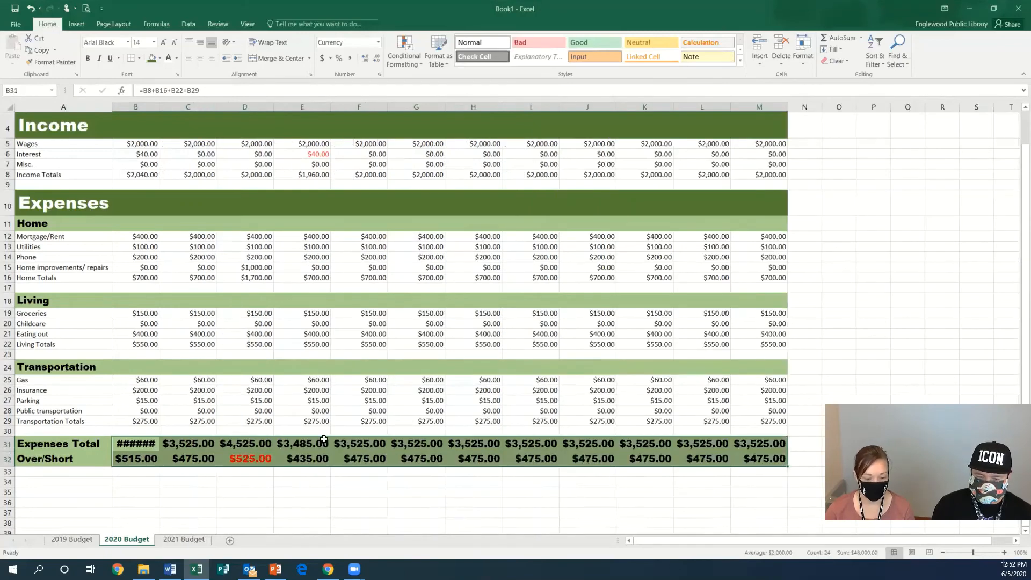
- Widen column B until the January Expenses Total fits in its cell
left_click(234, 491)
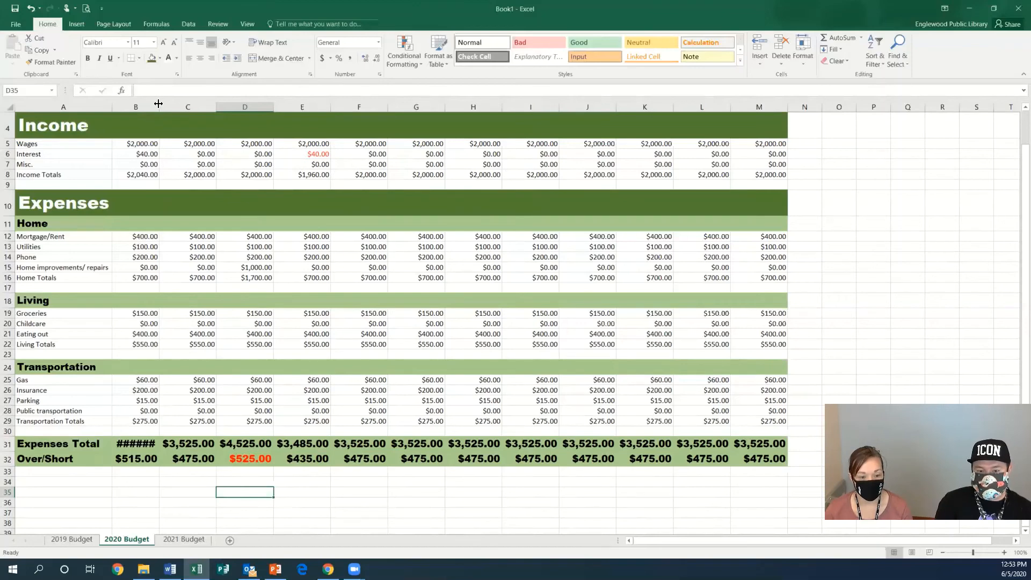
left_click_drag(158, 103, 162, 104)
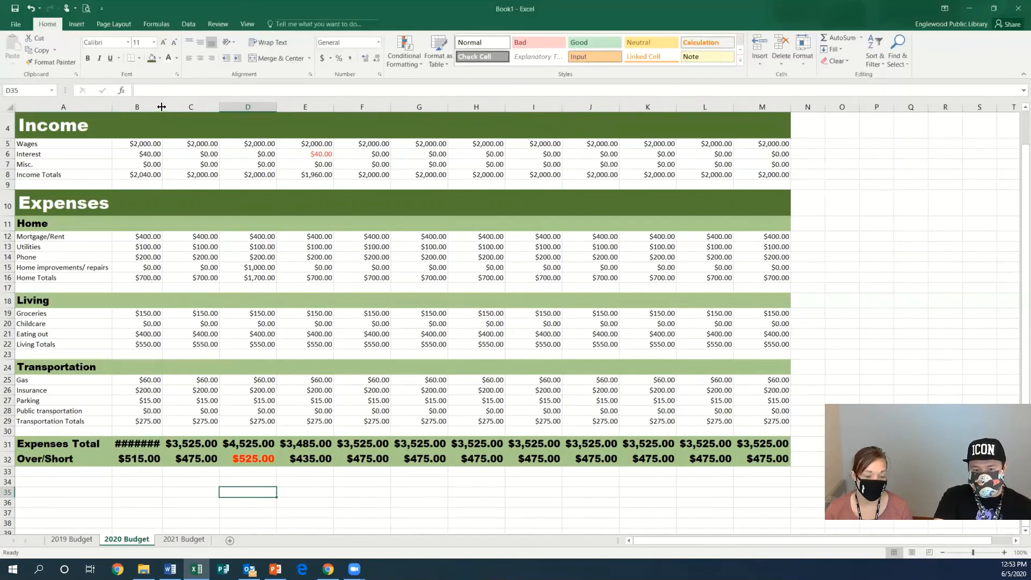
left_click_drag(162, 107, 169, 107)
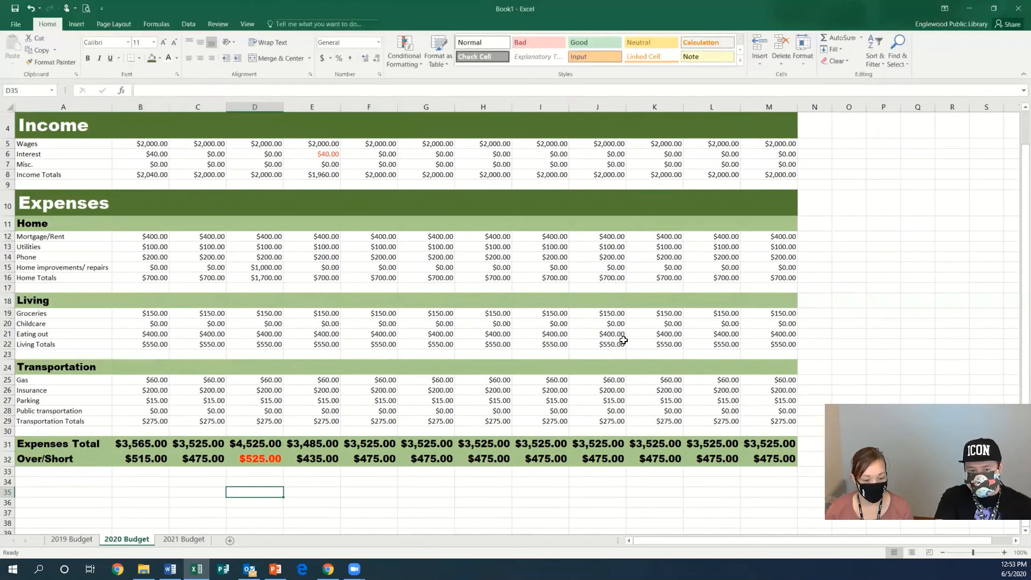
- Try auto-fitting the width of every column on the 2020 Budget sheet, and undo the change
left_click(8, 108)
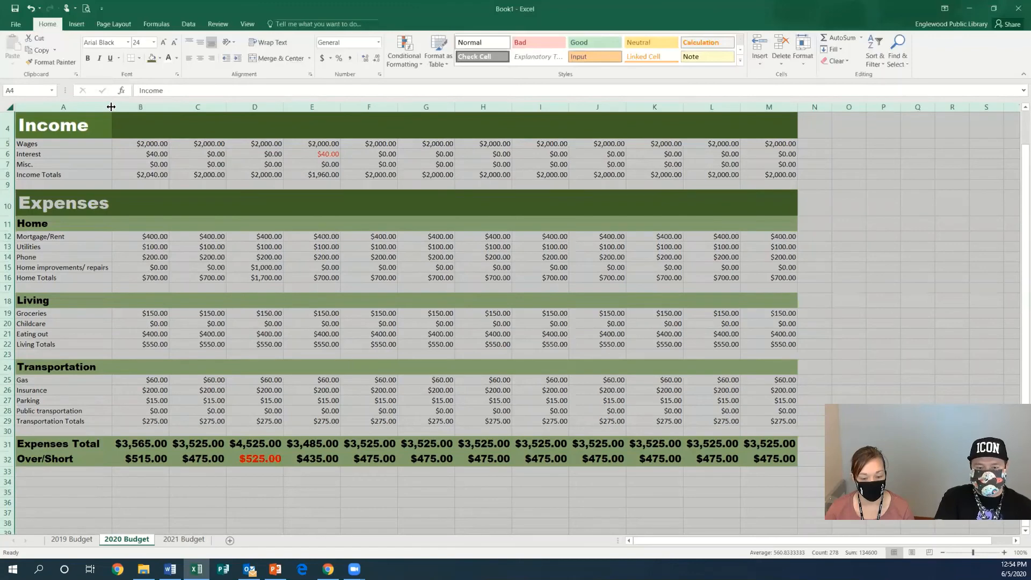
double_click(111, 106)
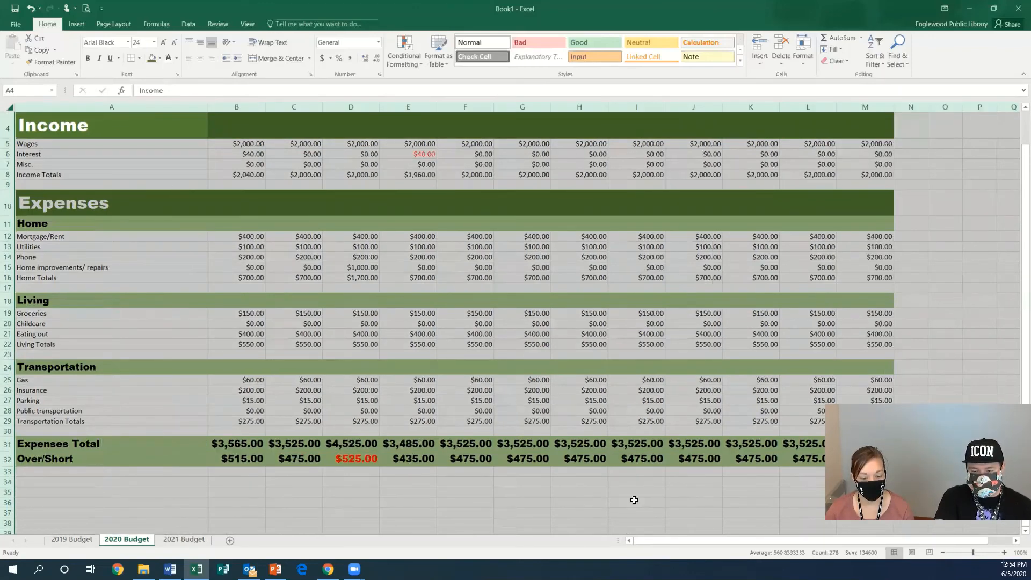
left_click(610, 514)
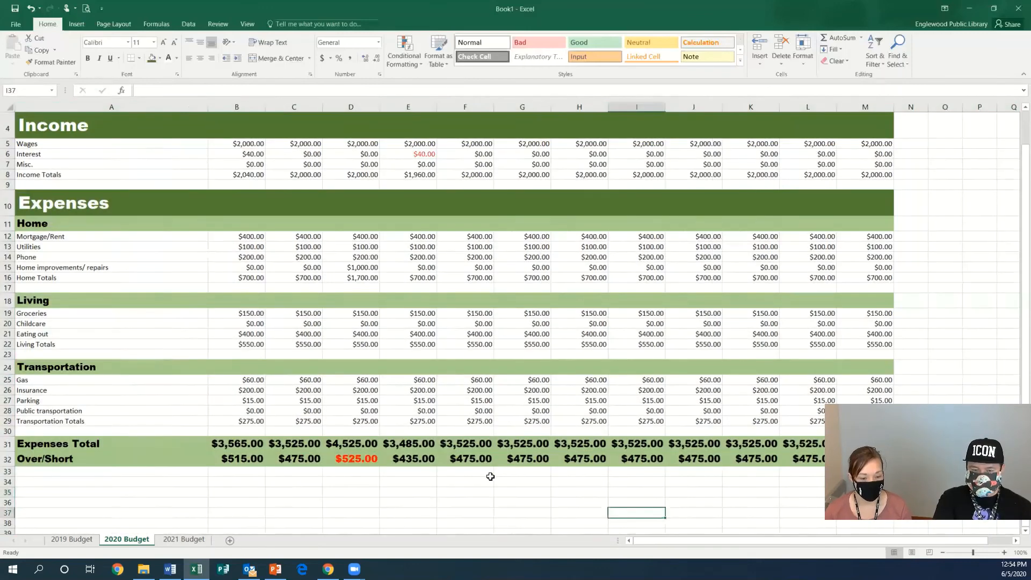
scroll(536, 503, "up", 1)
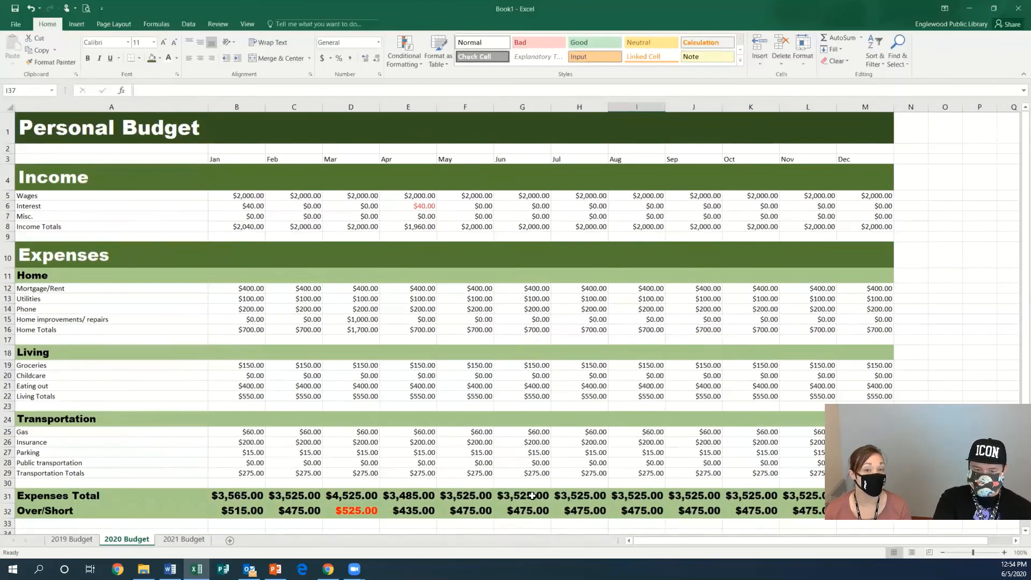
left_click(31, 8)
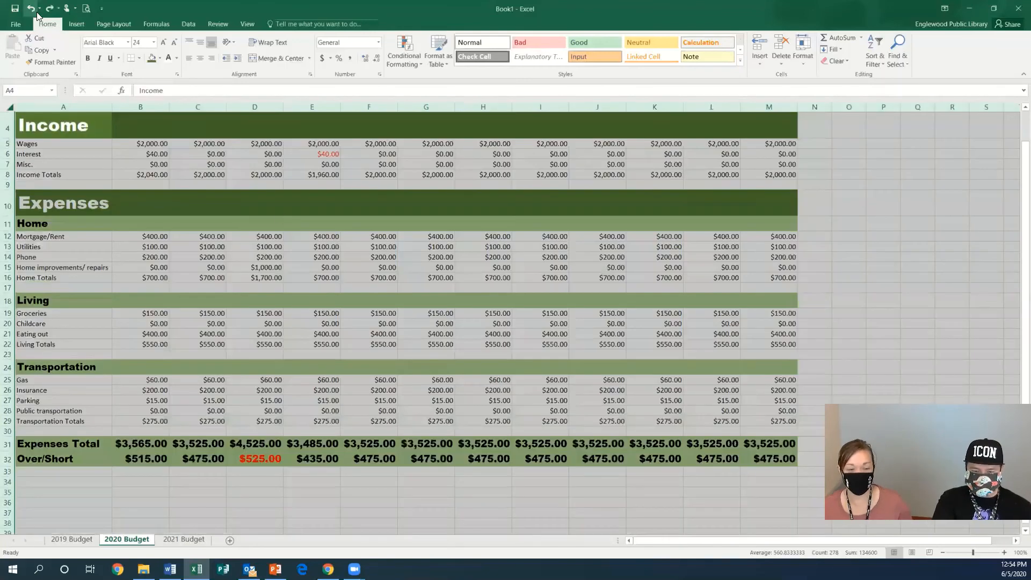
left_click(271, 346)
scroll(360, 367, "up", 1)
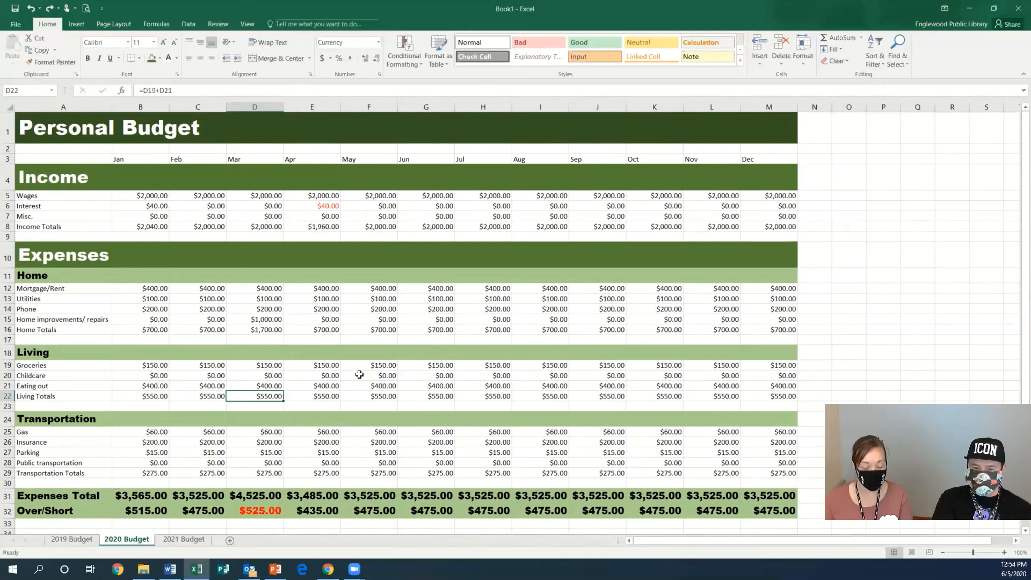
left_click(152, 160)
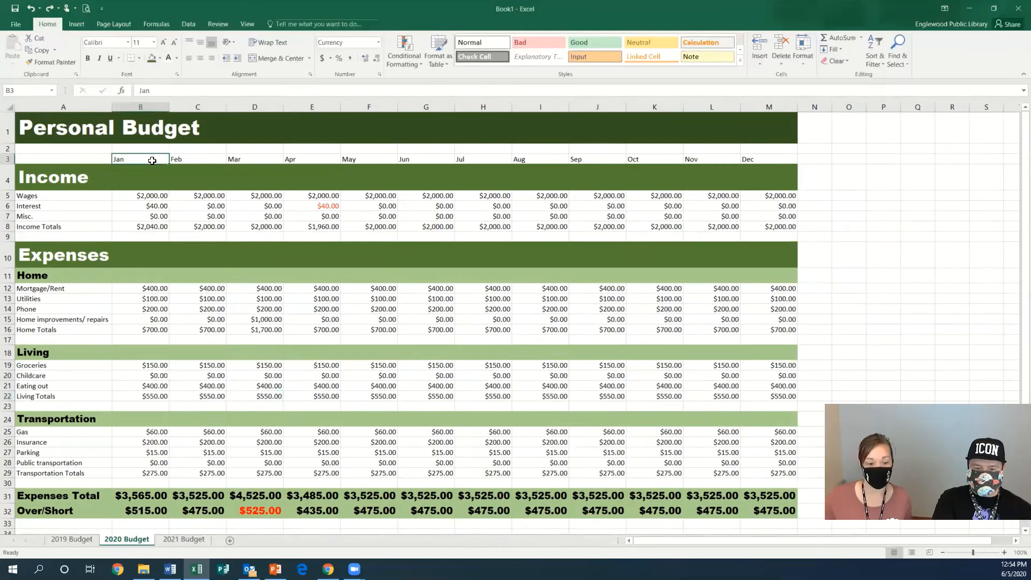
left_click(41, 279)
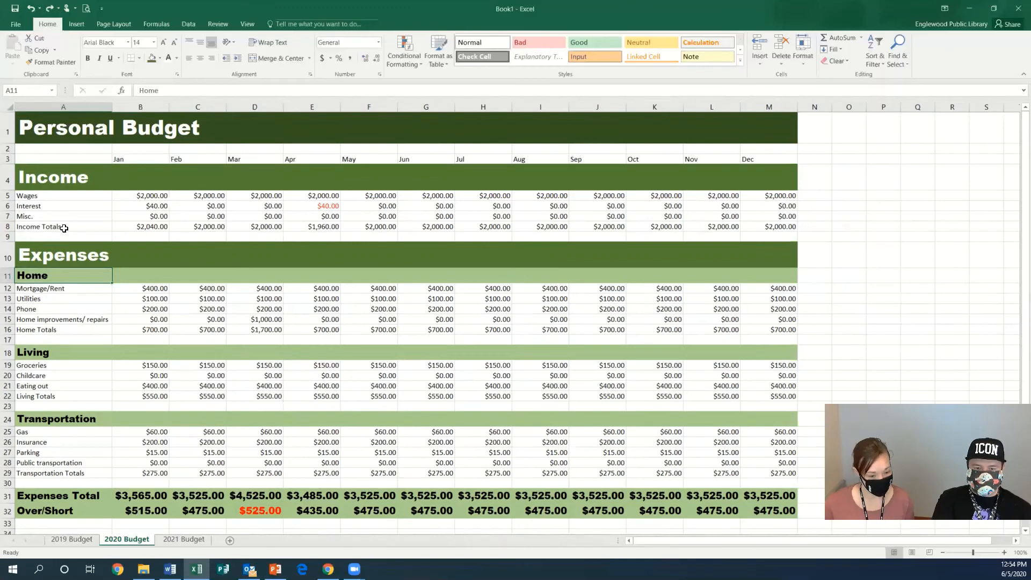
- Preview how the 2020 Budget sheet prints in portrait, check each page, and return to the sheet
left_click(16, 25)
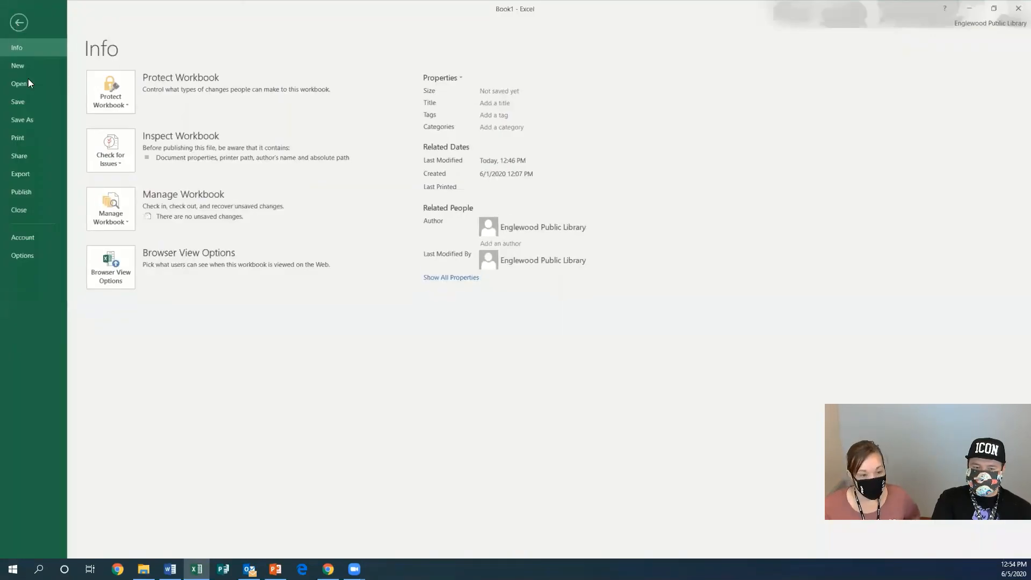
left_click(33, 139)
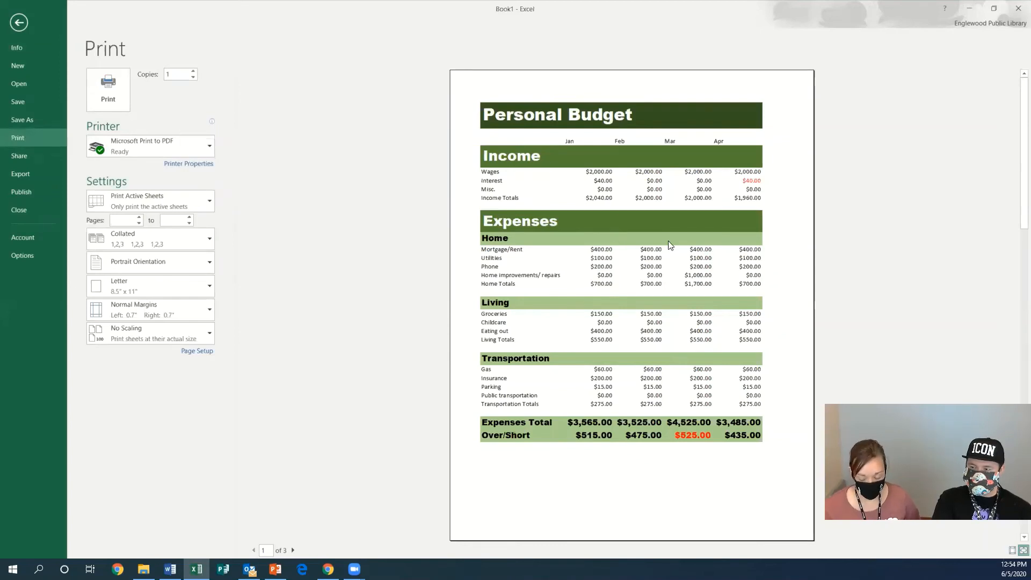
scroll(676, 230, "down", 1)
scroll(677, 230, "down", 1)
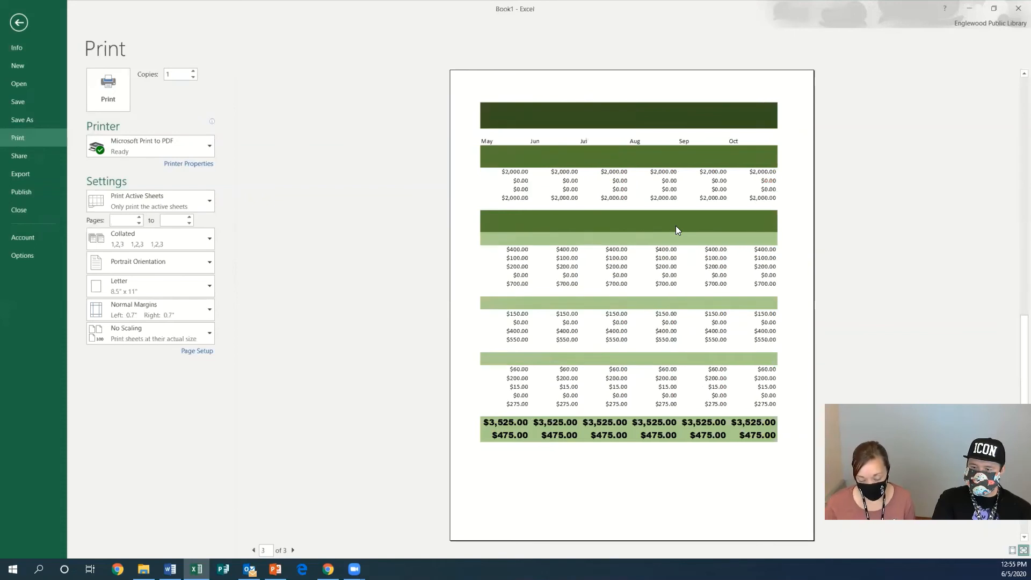
scroll(676, 230, "up", 2)
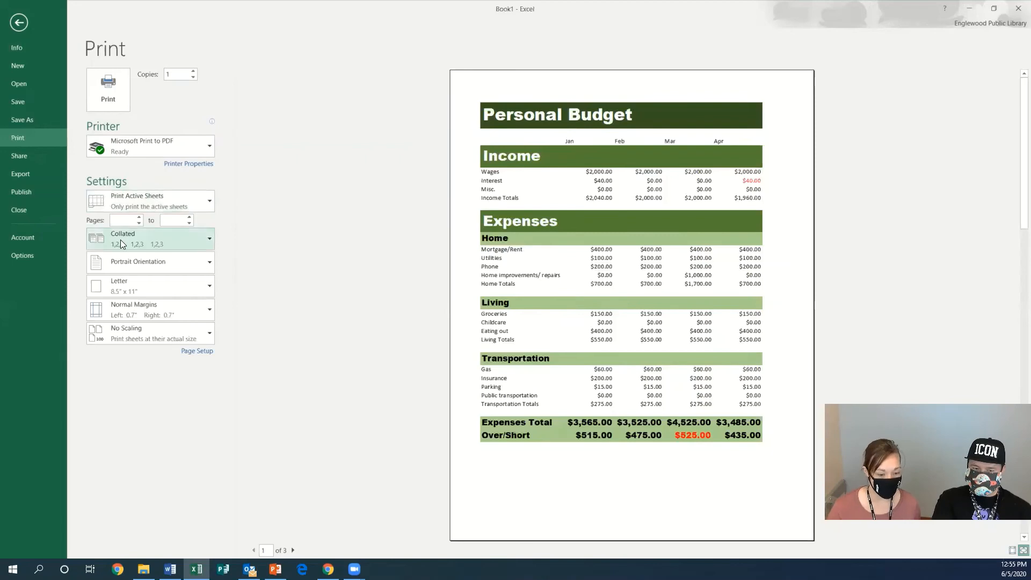
left_click(18, 22)
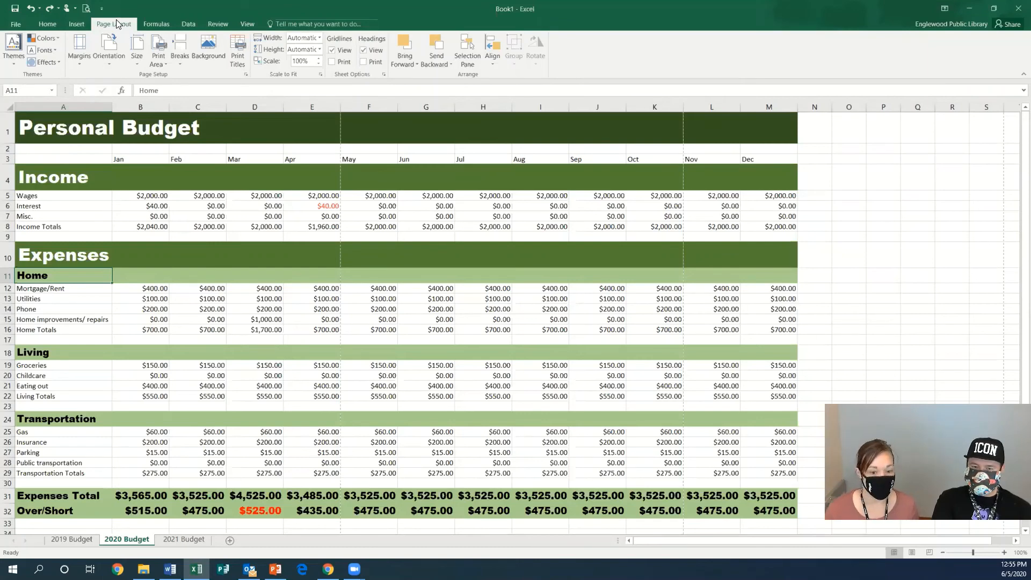
- Open the Page Setup settings and examine the page order choices, the header and footer options, and the margins
left_click(239, 55)
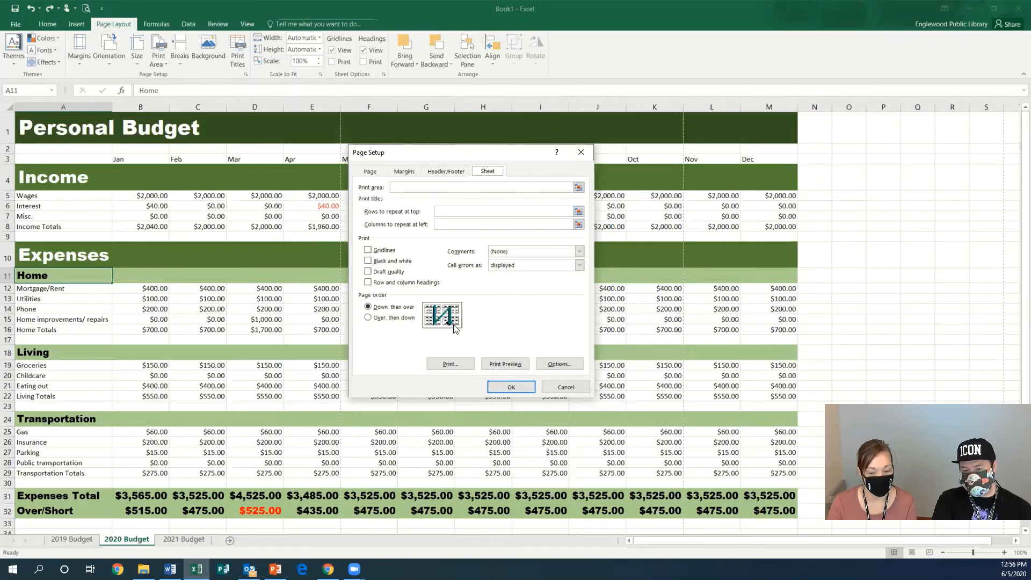
left_click(370, 319)
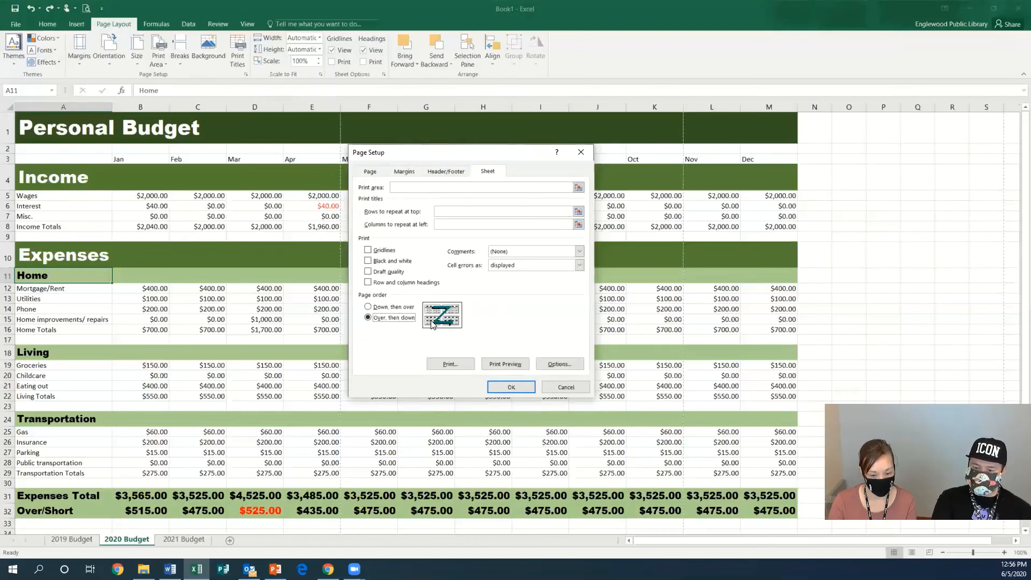
left_click(375, 310)
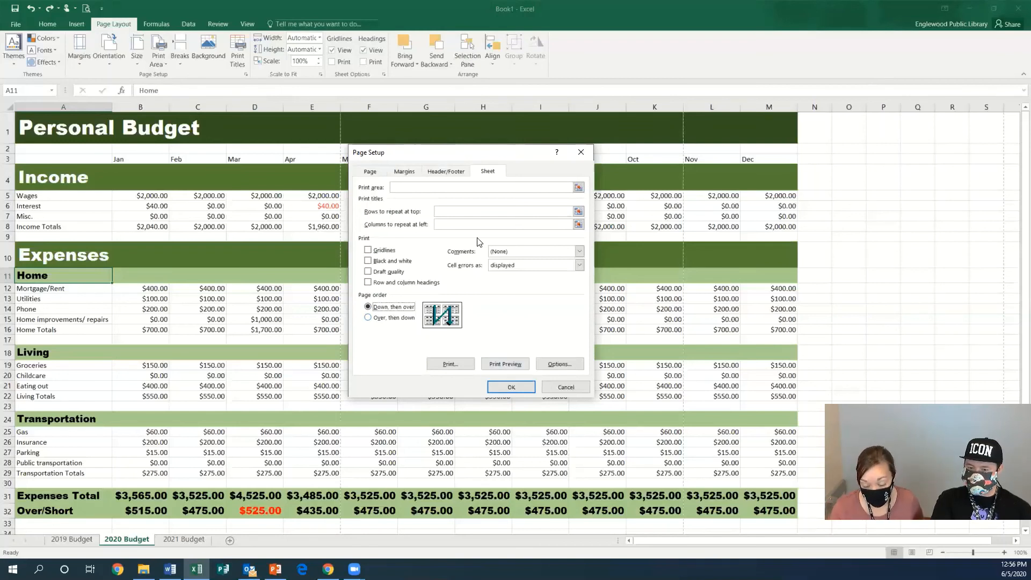
left_click(445, 173)
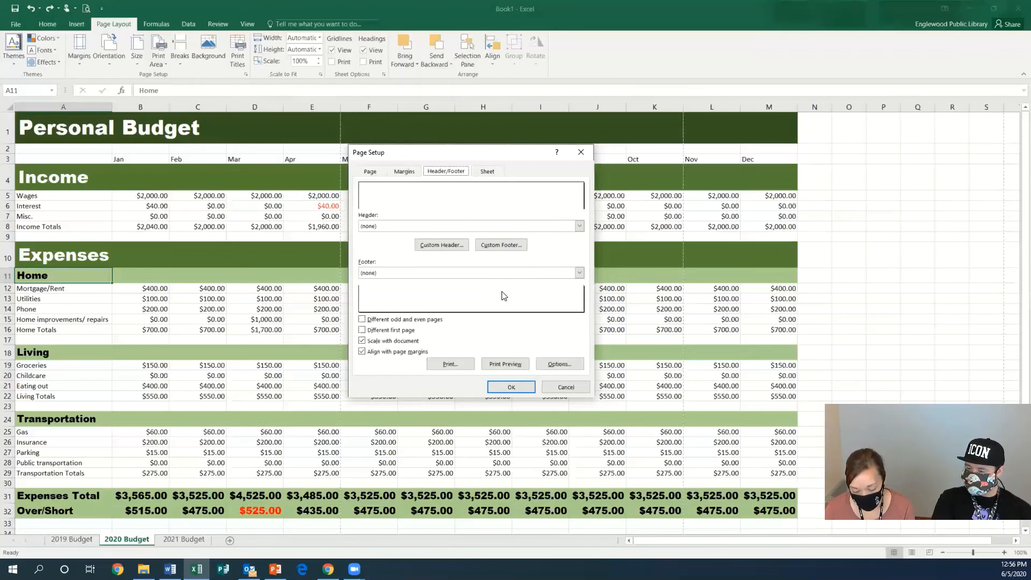
left_click(408, 169)
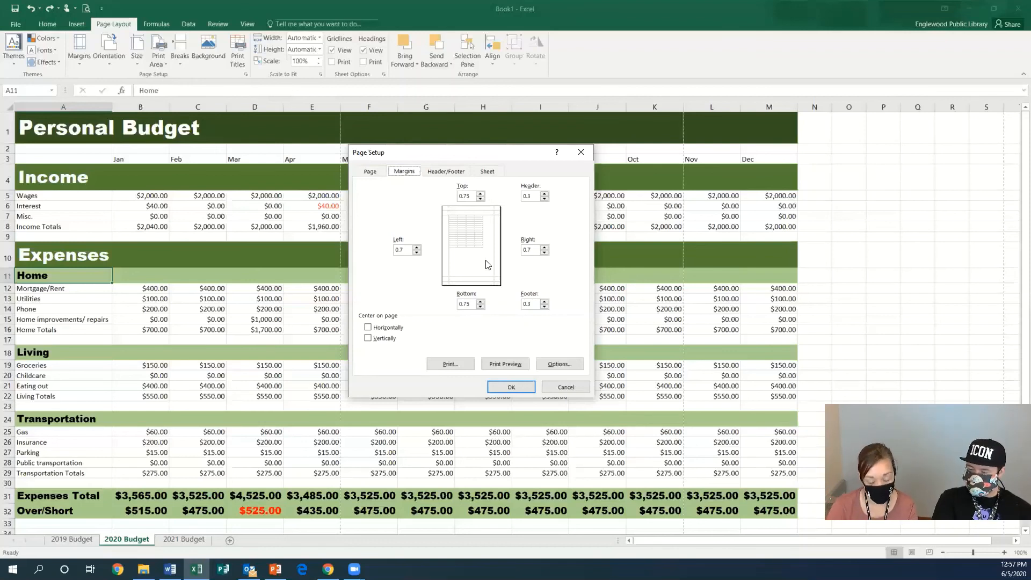
- Set the page orientation of the 2020 Budget sheet to Landscape and open its print preview
left_click(369, 170)
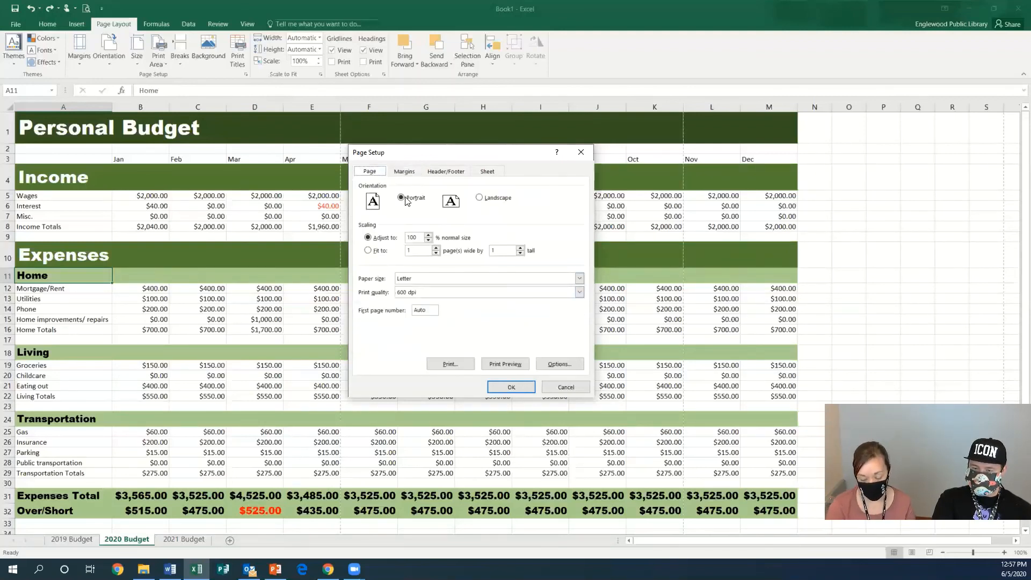
left_click(480, 198)
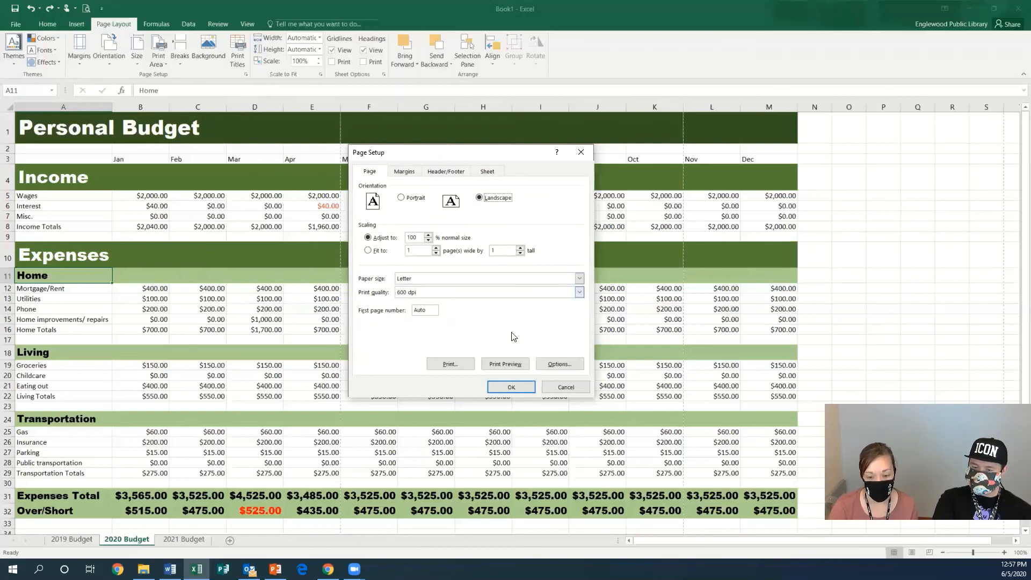
left_click(514, 363)
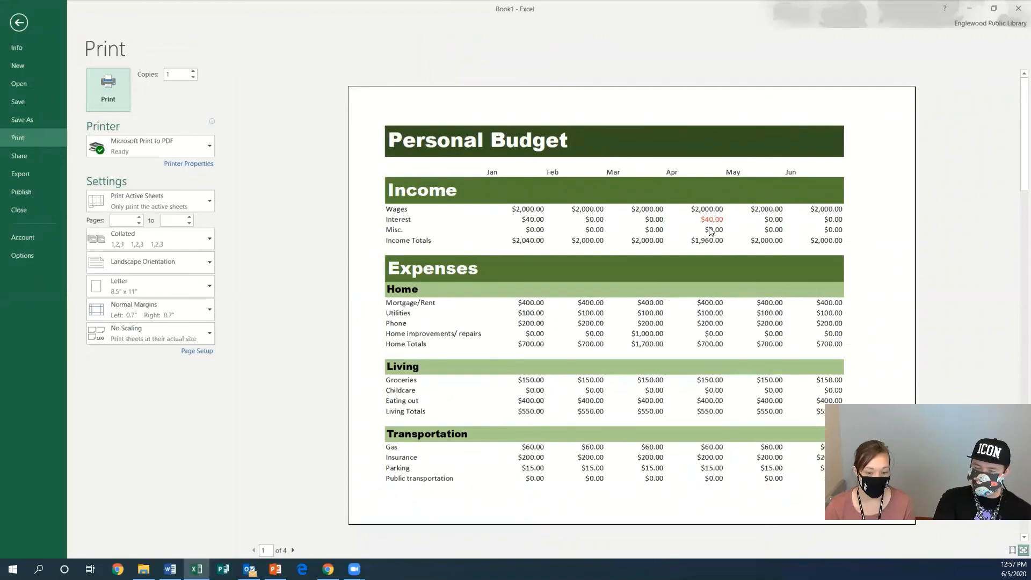
- Check how the budget splits across the landscape pages in the print preview, and return to the sheet
scroll(658, 252, "down", 1)
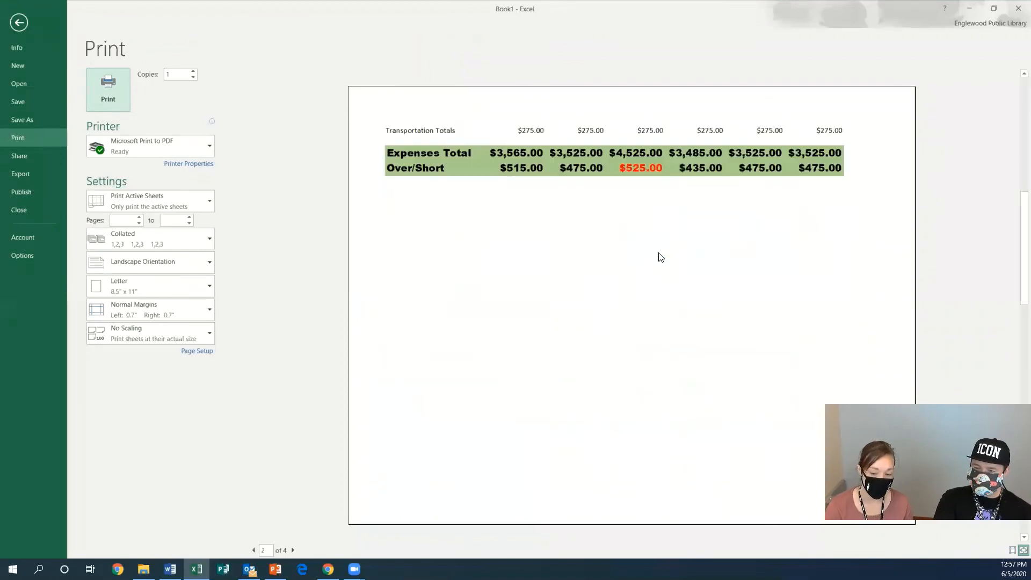
scroll(658, 254, "down", 1)
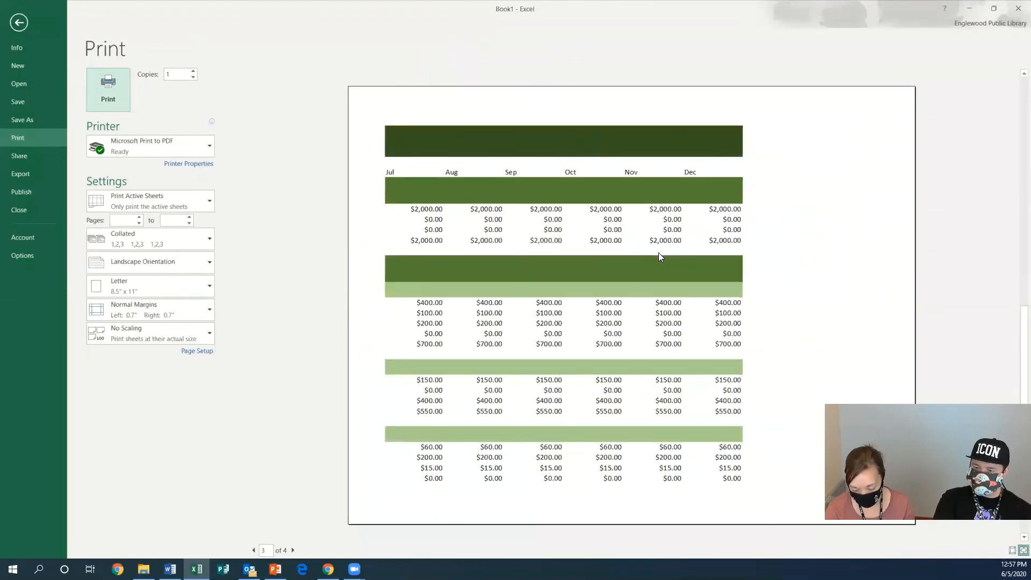
scroll(659, 252, "up", 1)
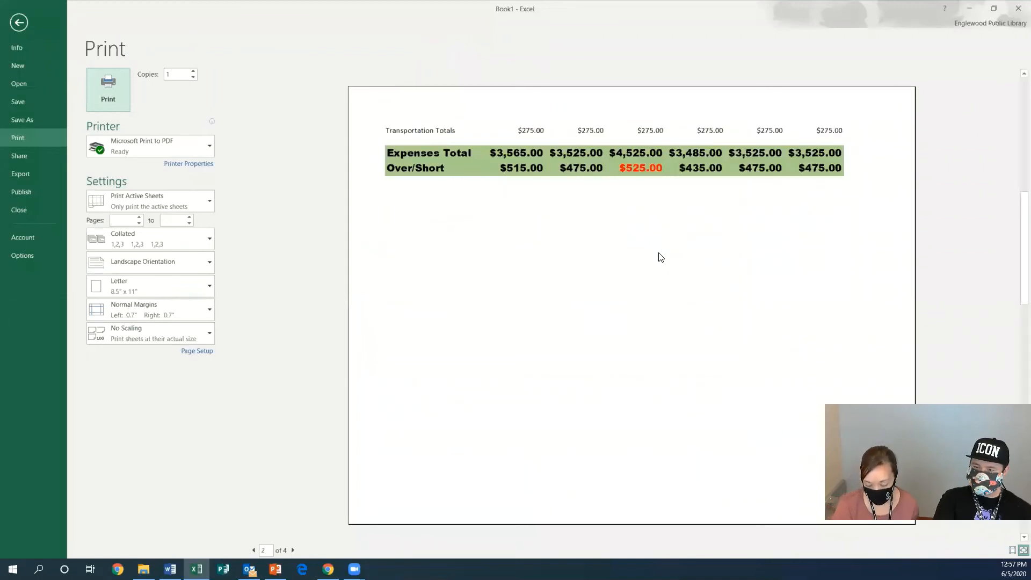
scroll(660, 258, "up", 1)
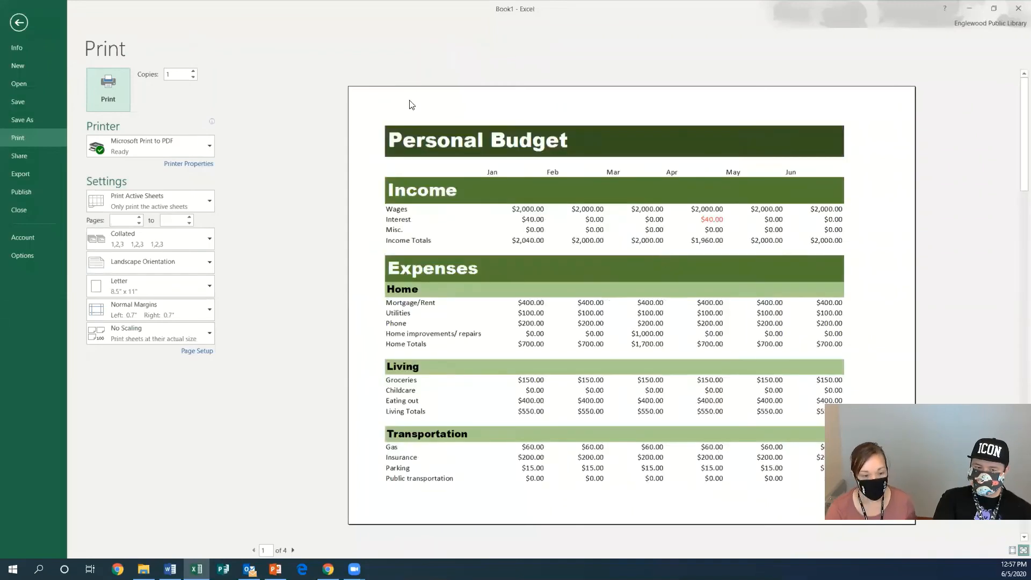
left_click(20, 23)
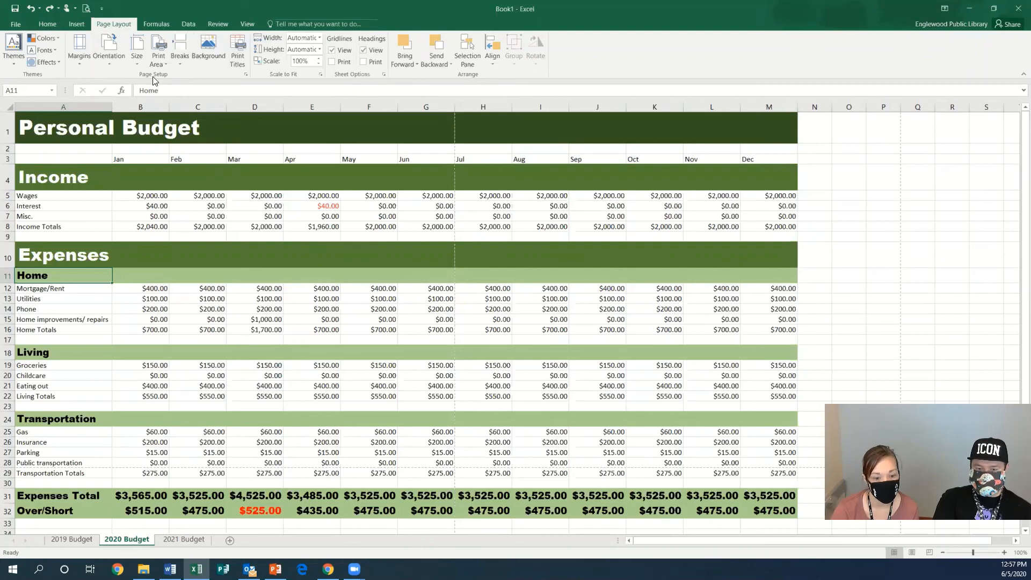
- Scale the 2020 Budget sheet to fit 1 page wide by 1 tall, check its print preview, and return to the sheet
left_click(236, 58)
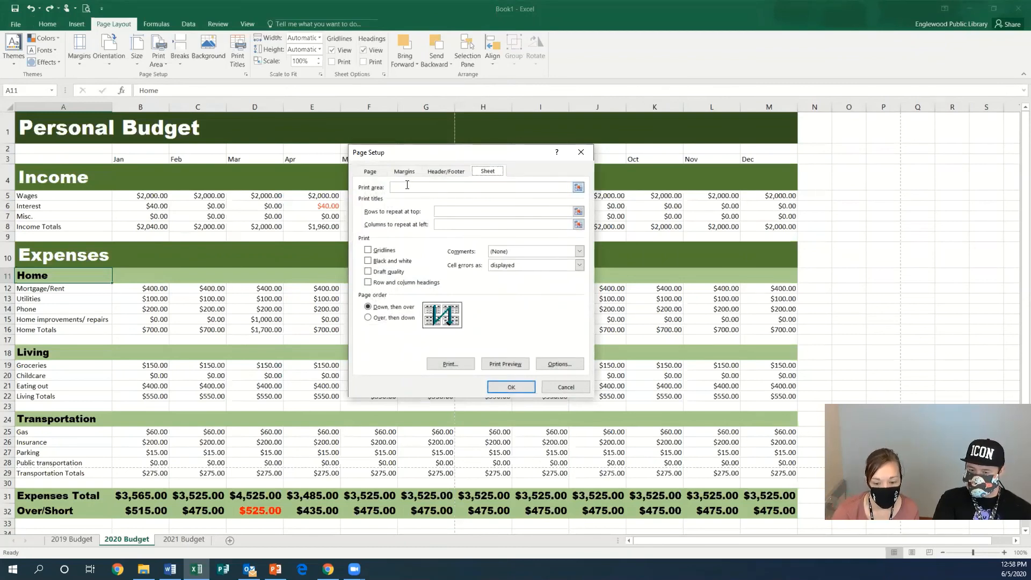
left_click(380, 171)
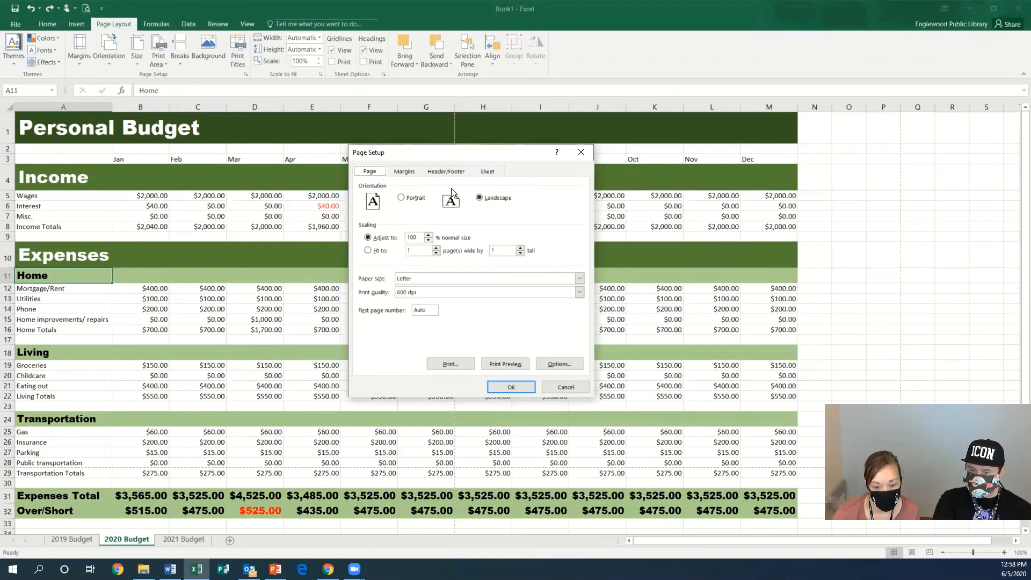
left_click(369, 251)
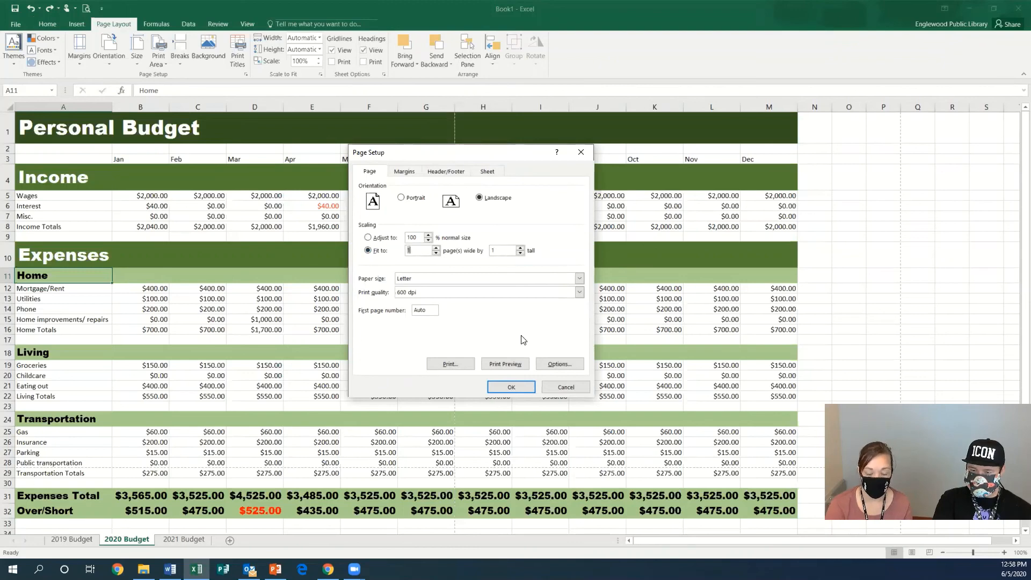
left_click(508, 364)
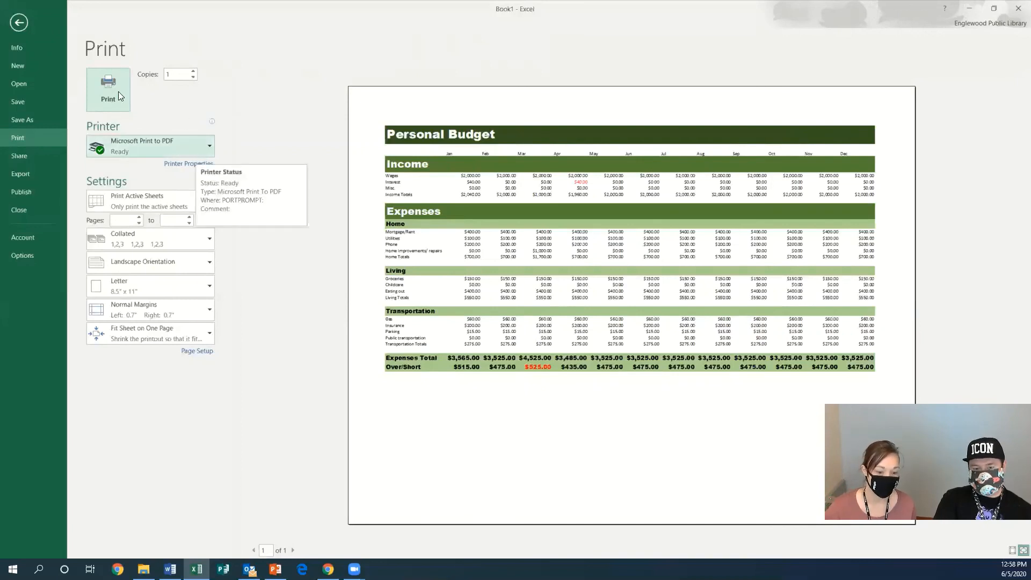
left_click(18, 23)
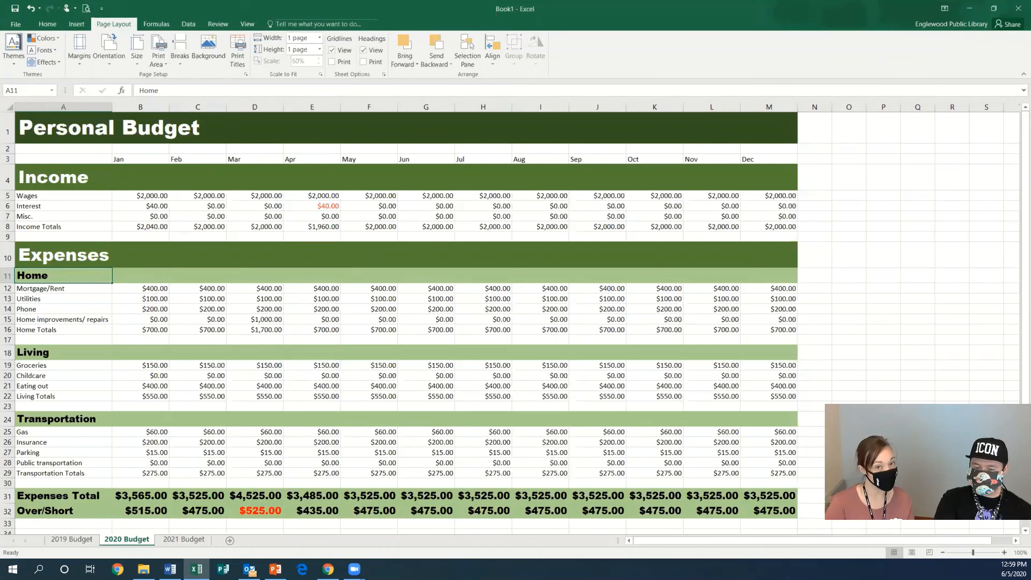
- Switch to the Basics Powerpoint presentation in PowerPoint and display the Homework slide
left_click(275, 569)
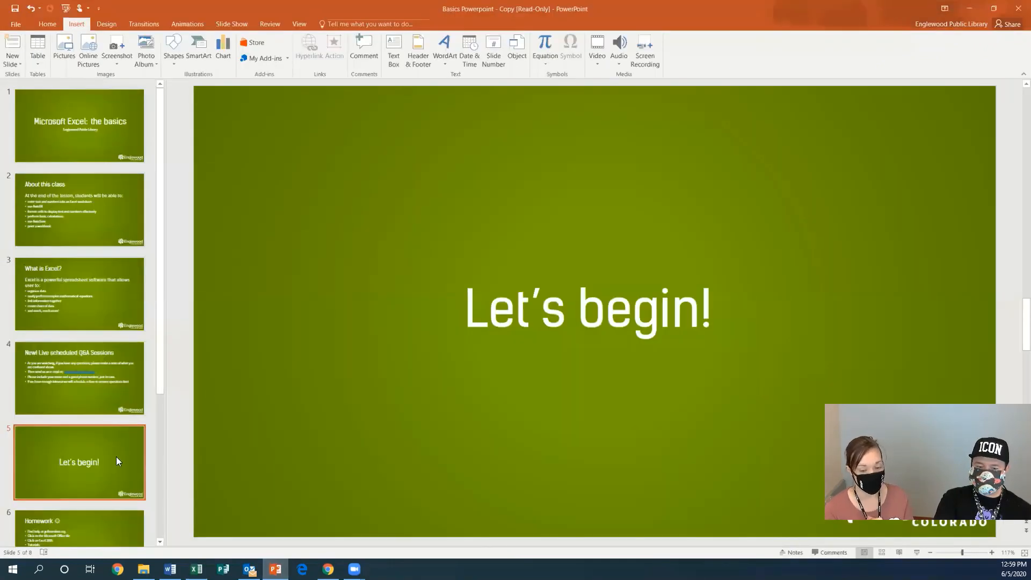
left_click(104, 528)
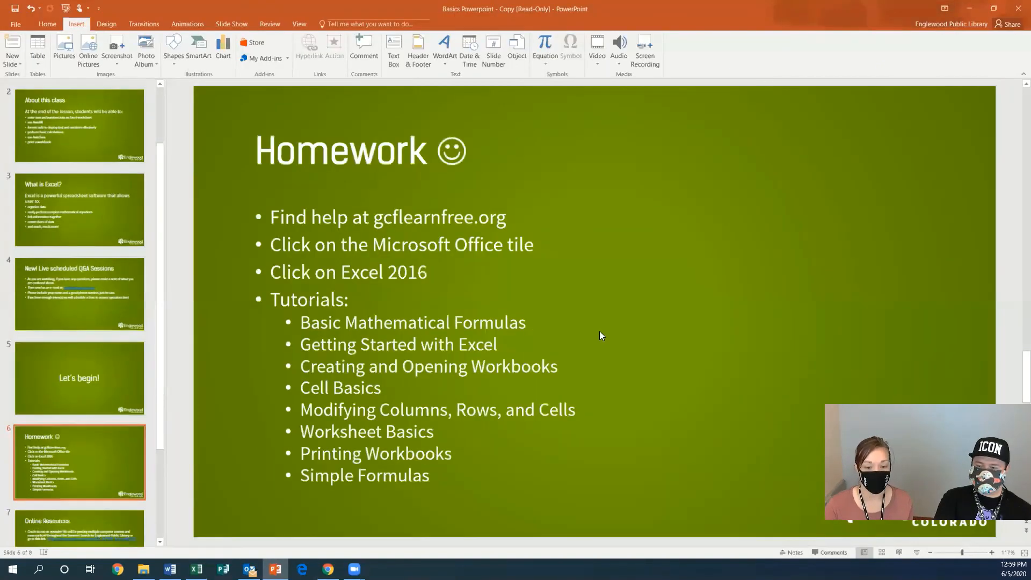